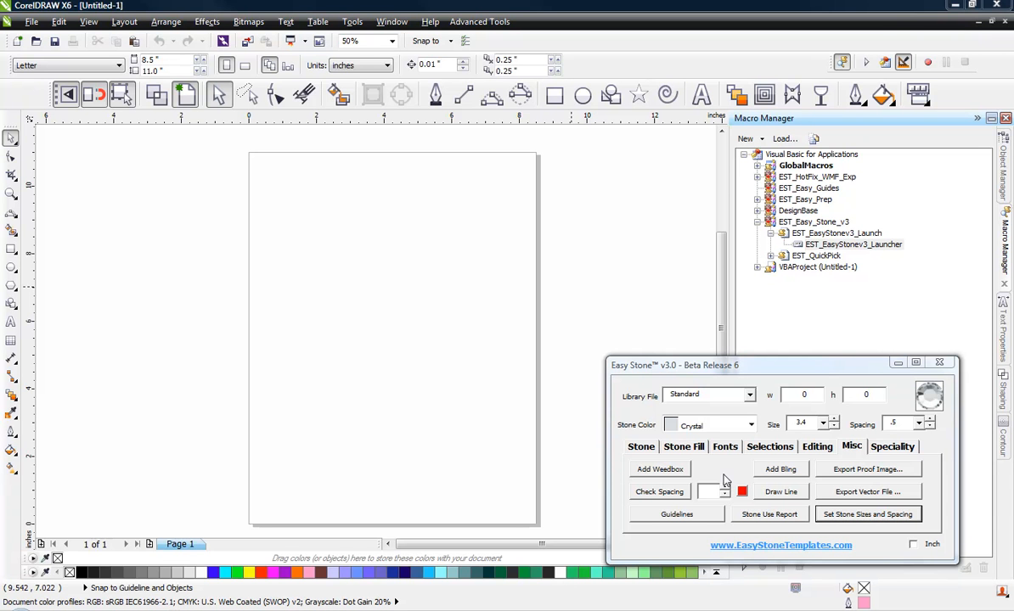
scroll(262, 389, down, 2)
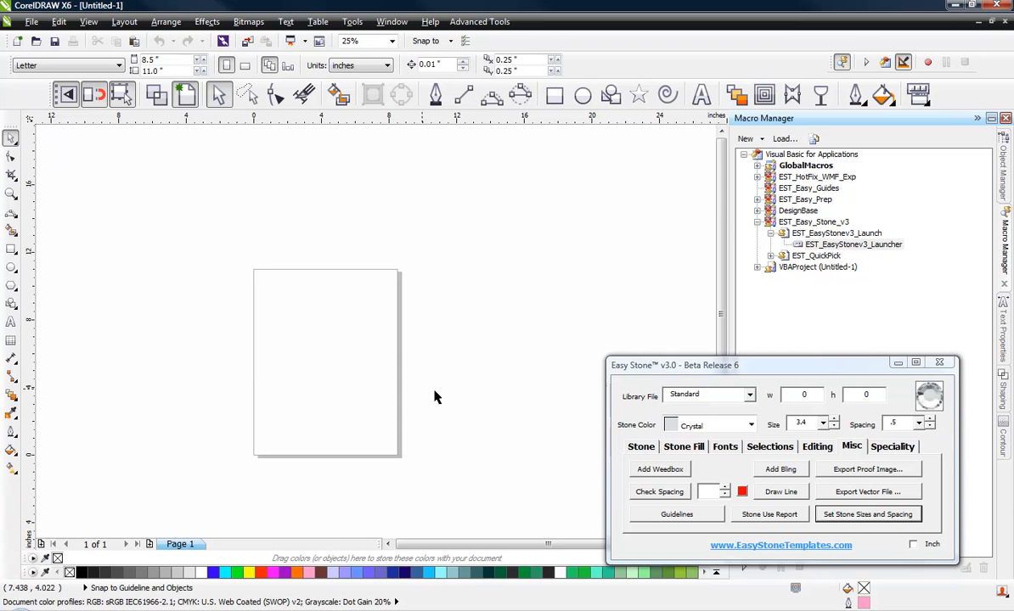
scroll(525, 395, up, 2)
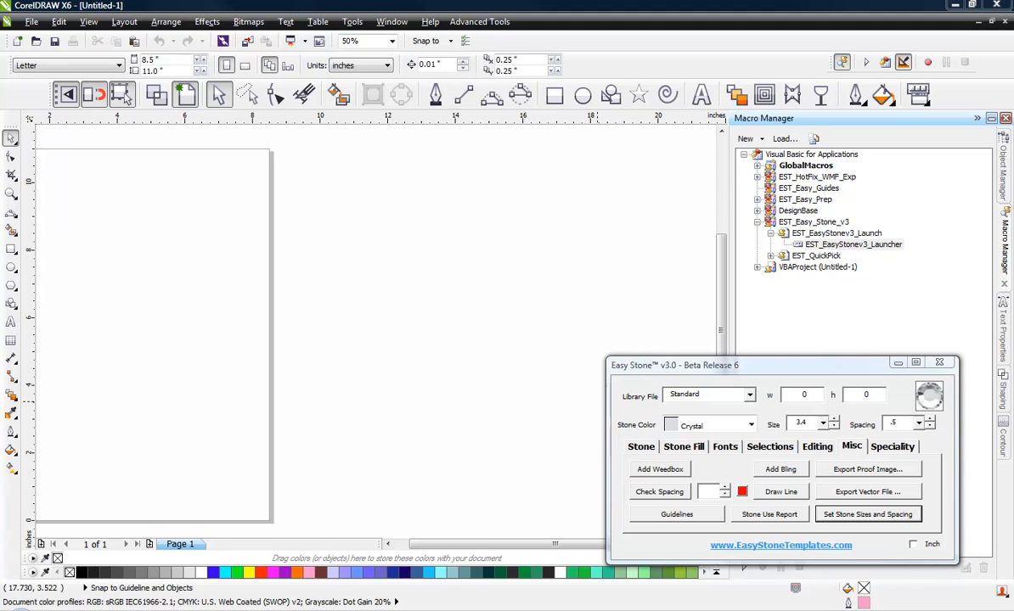
drag(440, 333, 440, 332)
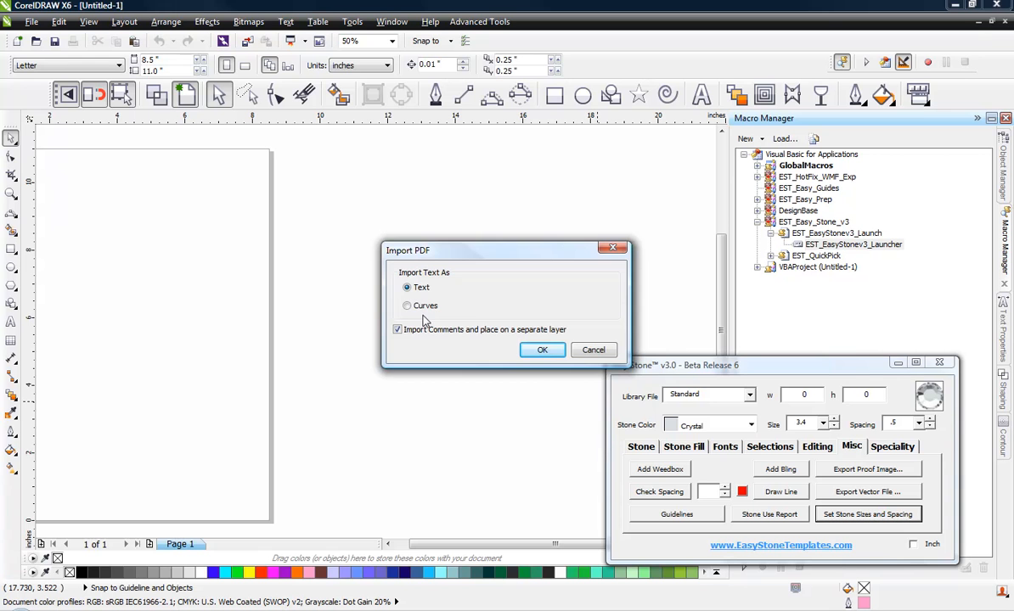
click(543, 351)
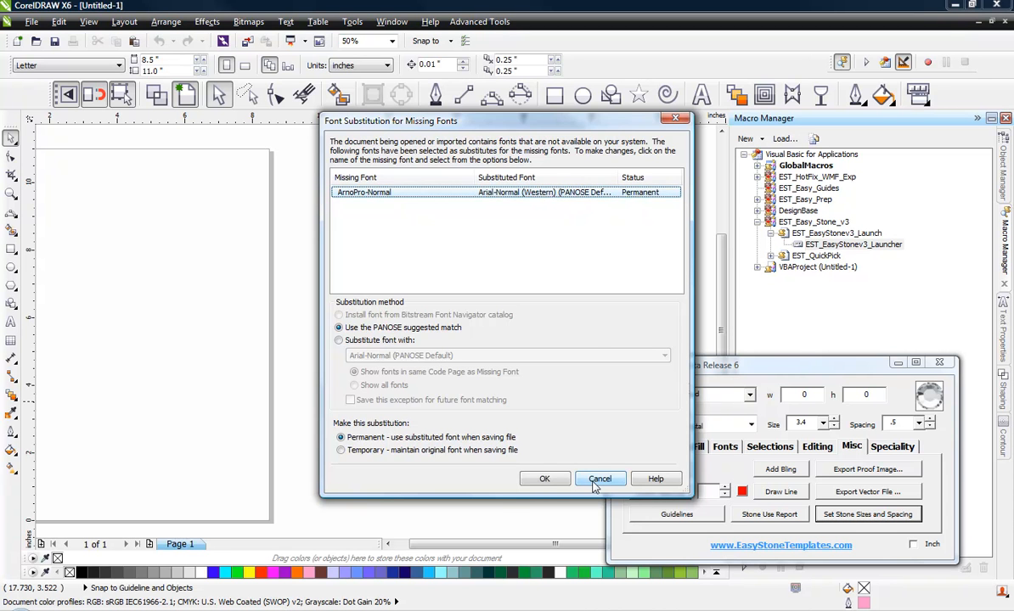
click(597, 481)
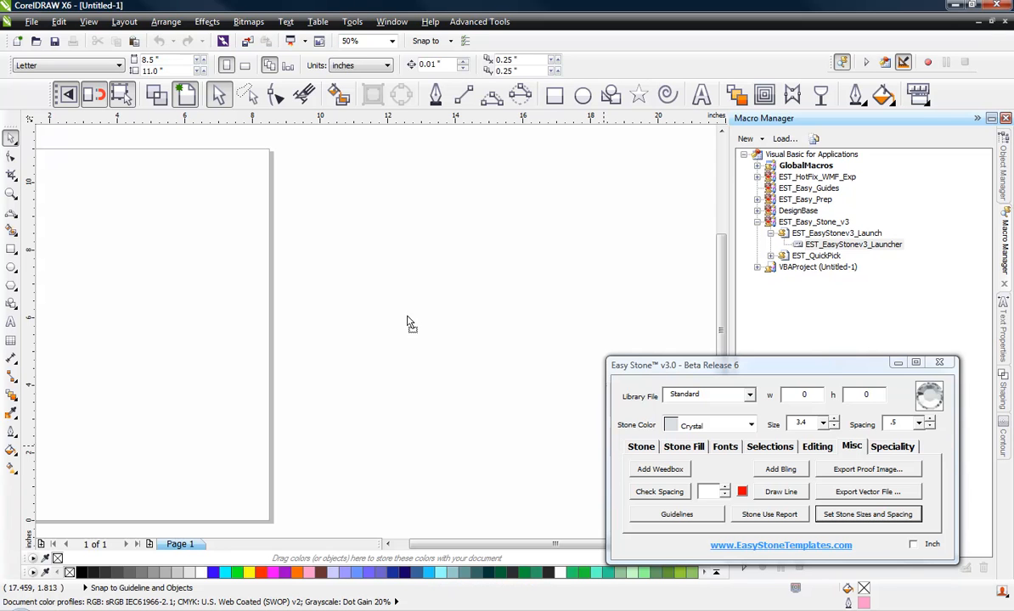
Step: Import the RAVEN NATION PDF artwork beside the page with its text converted to curves
drag(407, 318, 406, 316)
click(407, 307)
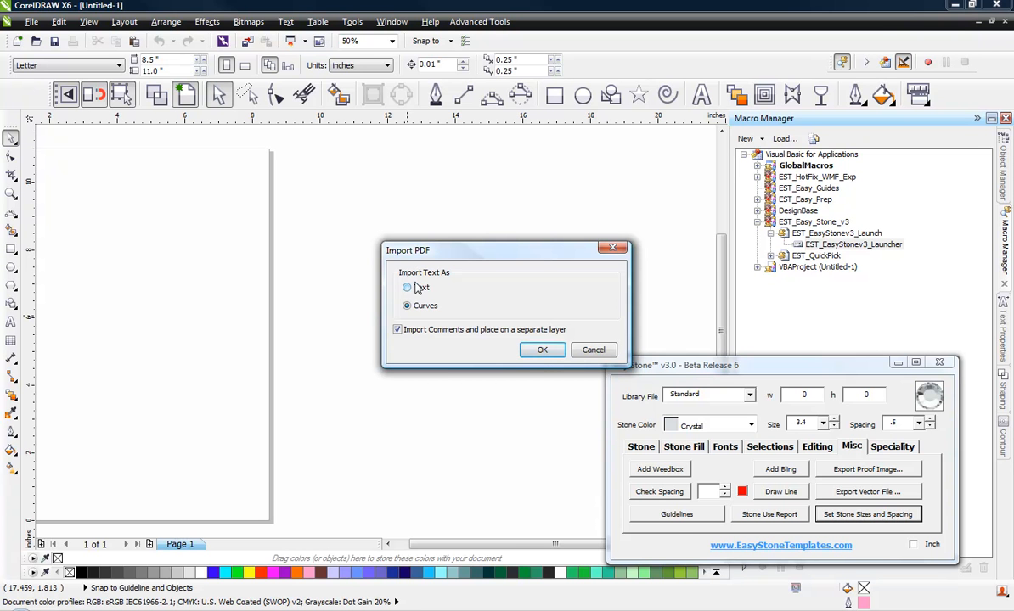
click(540, 357)
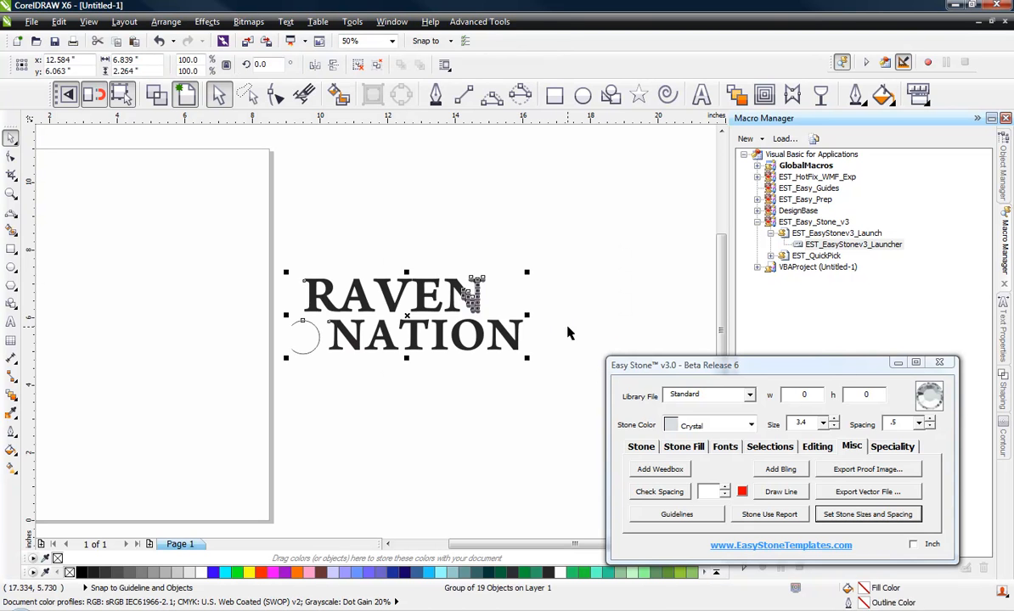
Step: Examine the purple stone circles covering part of the last N of RAVEN in the imported artwork
click(568, 334)
scroll(415, 334, up, 2)
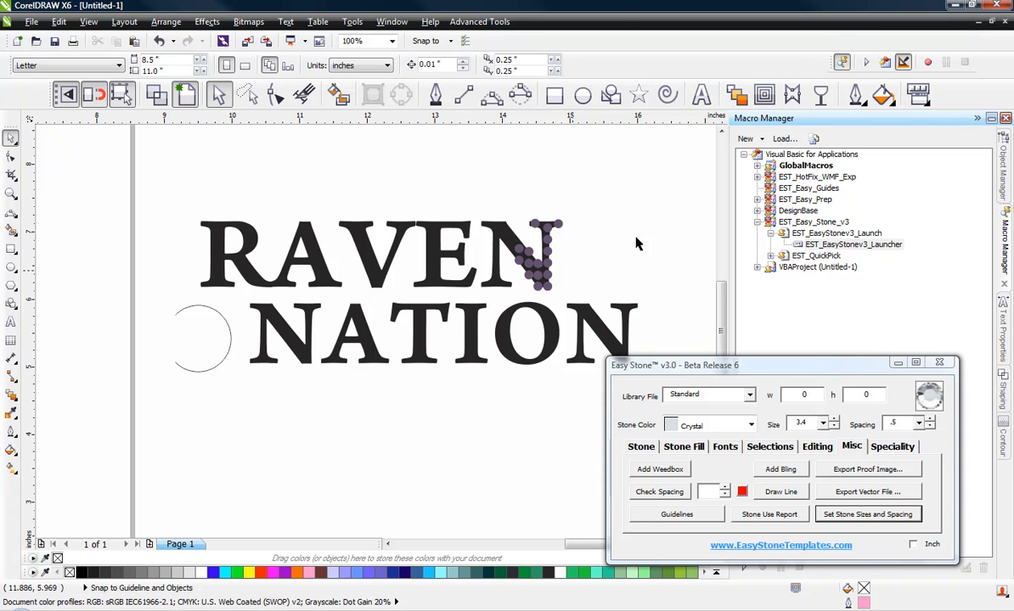
scroll(543, 244, up, 2)
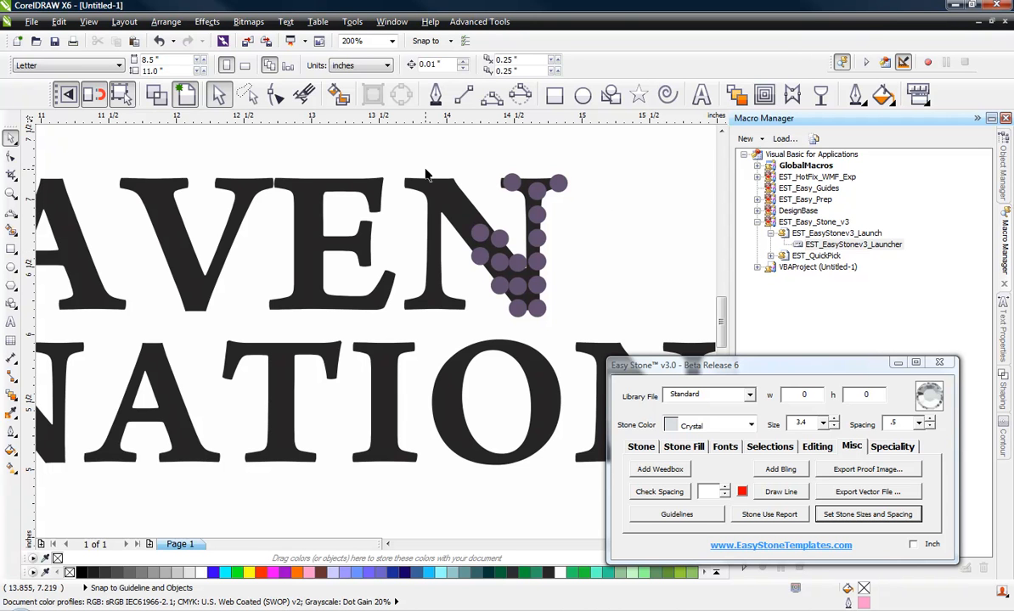
scroll(427, 176, down, 2)
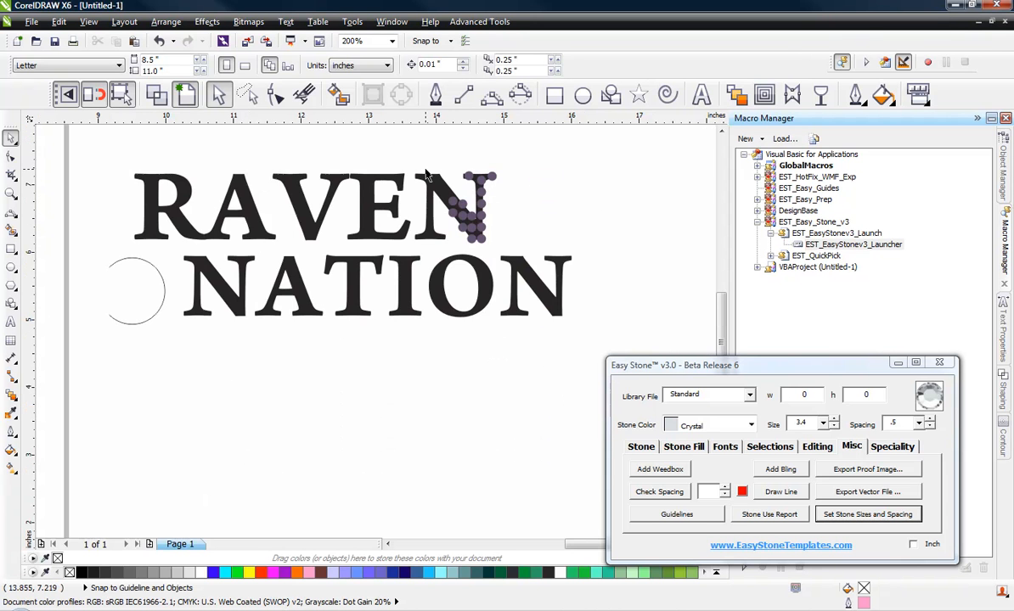
scroll(427, 175, up, 1)
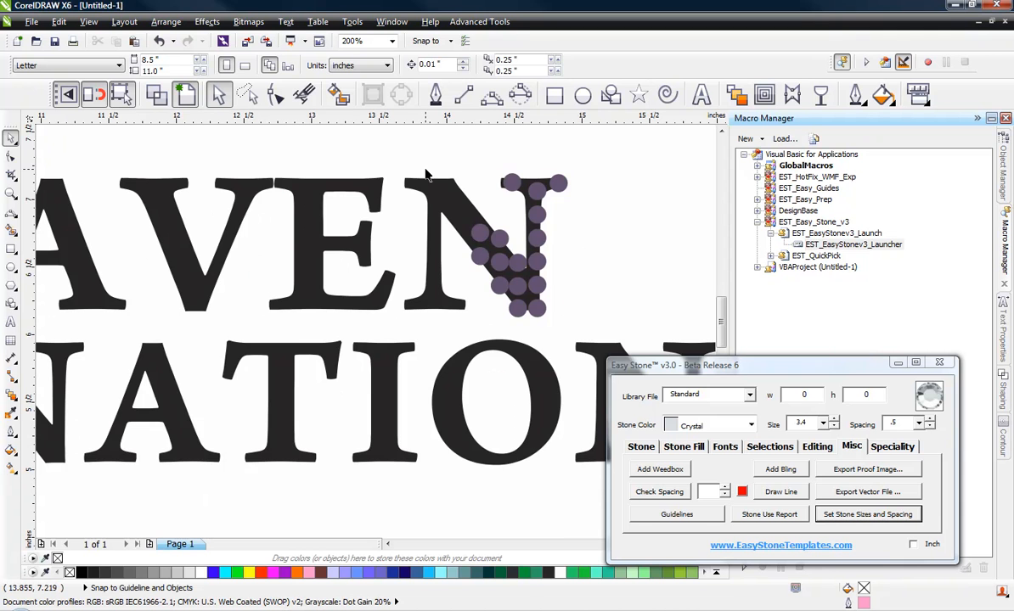
scroll(427, 176, down, 1)
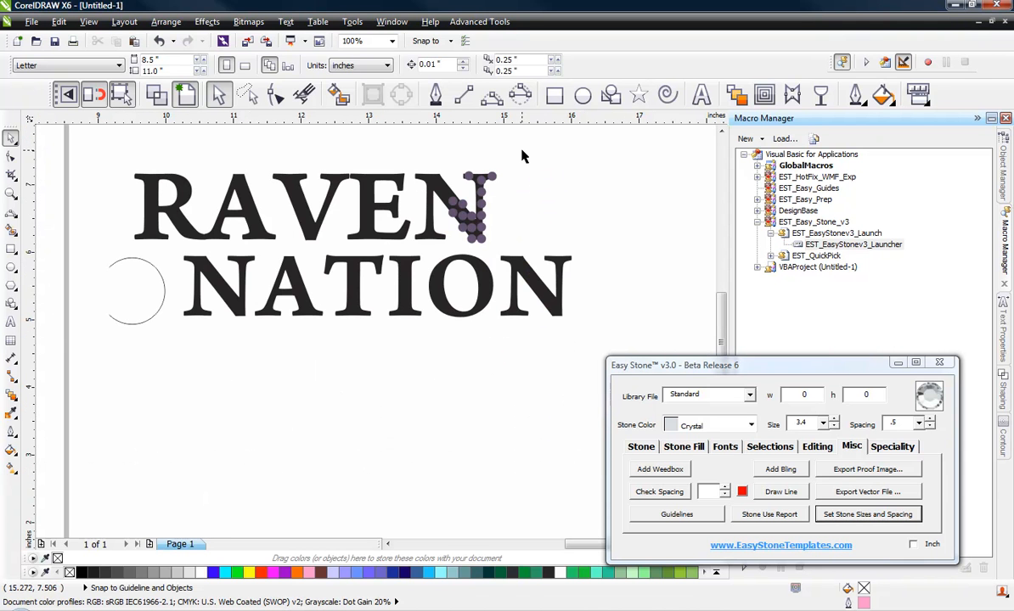
scroll(511, 170, up, 1)
scroll(469, 255, down, 1)
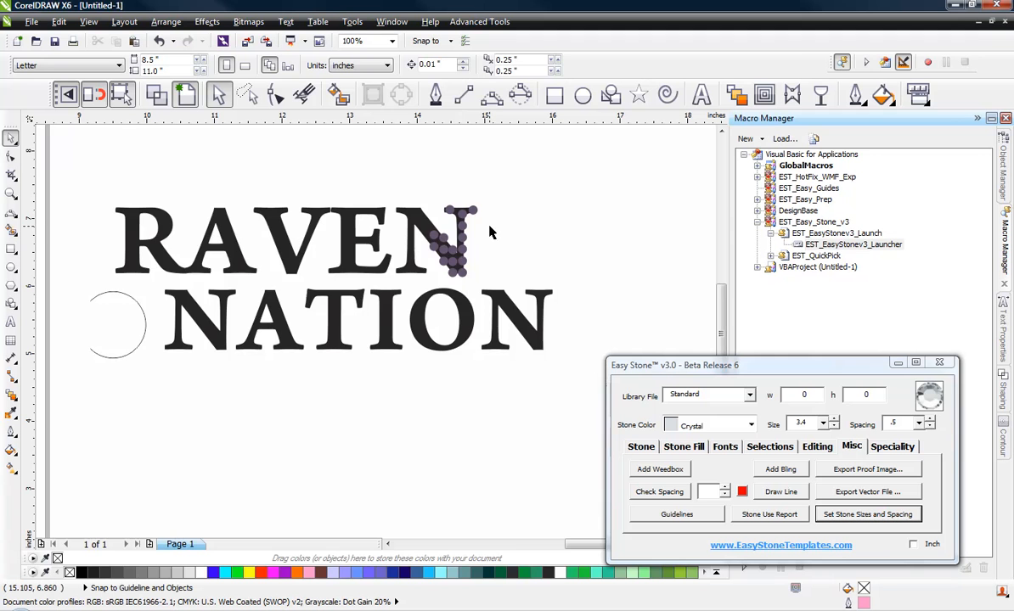
Step: Ungroup the imported artwork and delete all purple stone circles from the last N of RAVEN
scroll(497, 205, up, 1)
drag(519, 181, 344, 363)
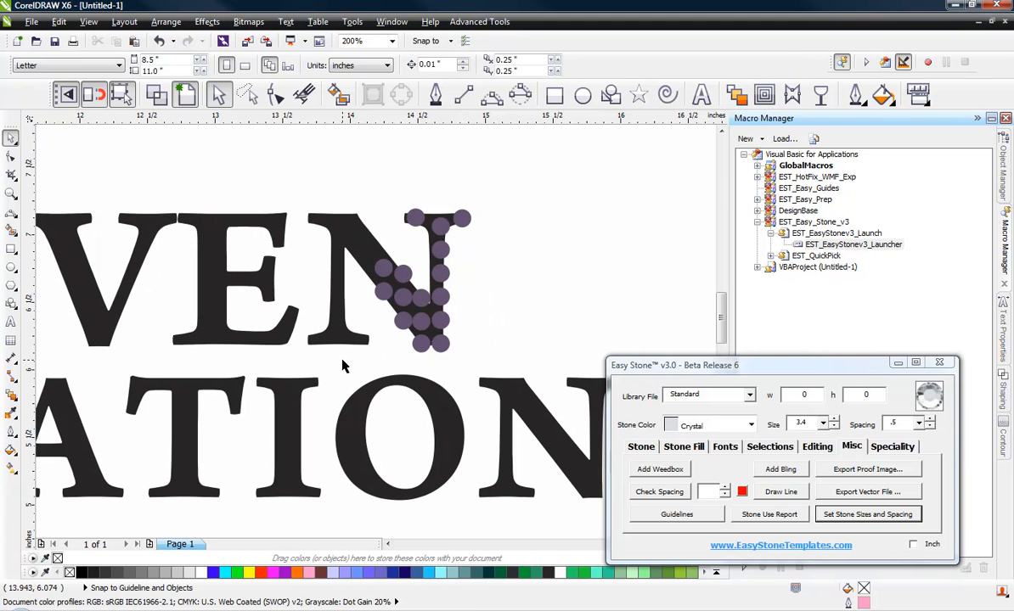
click(406, 321)
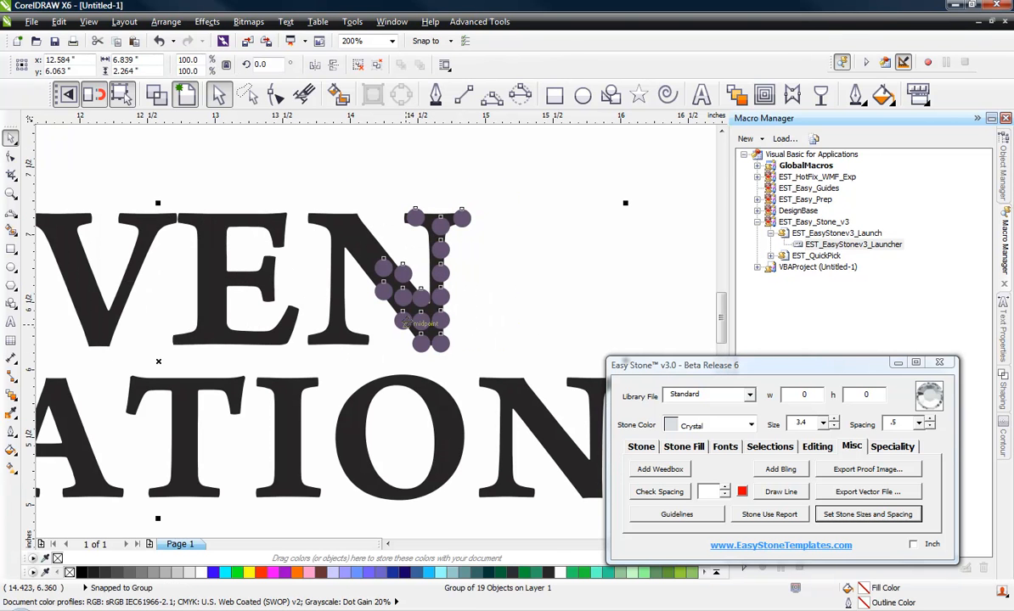
right_click(406, 322)
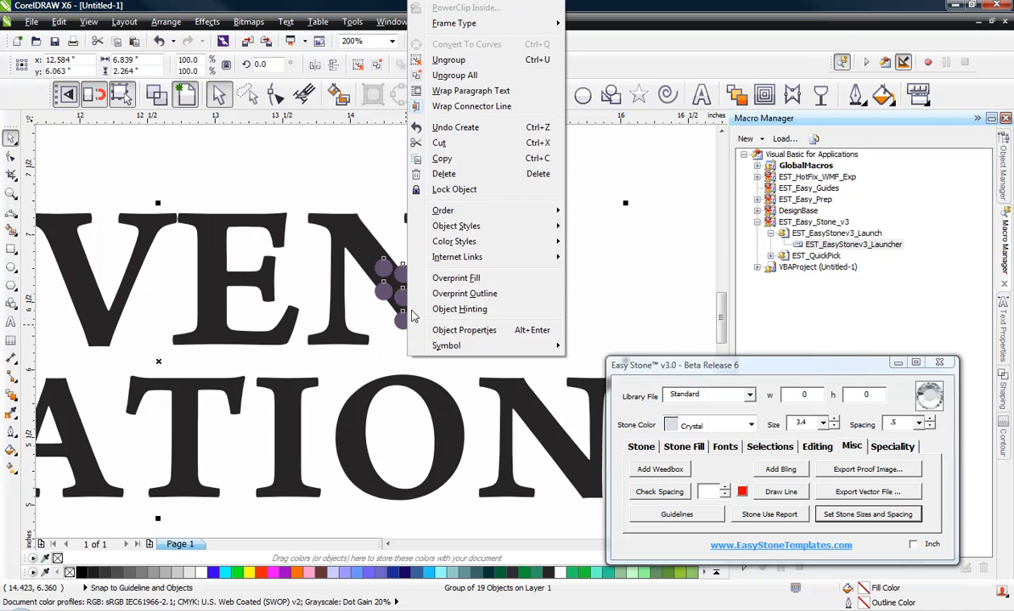
click(461, 61)
drag(523, 178, 346, 371)
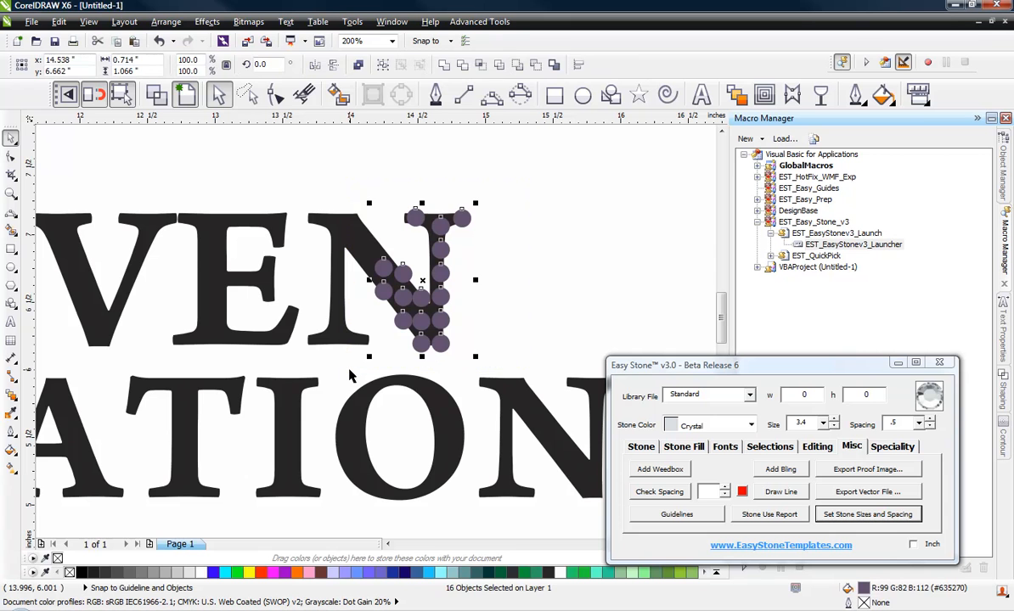
key(Delete)
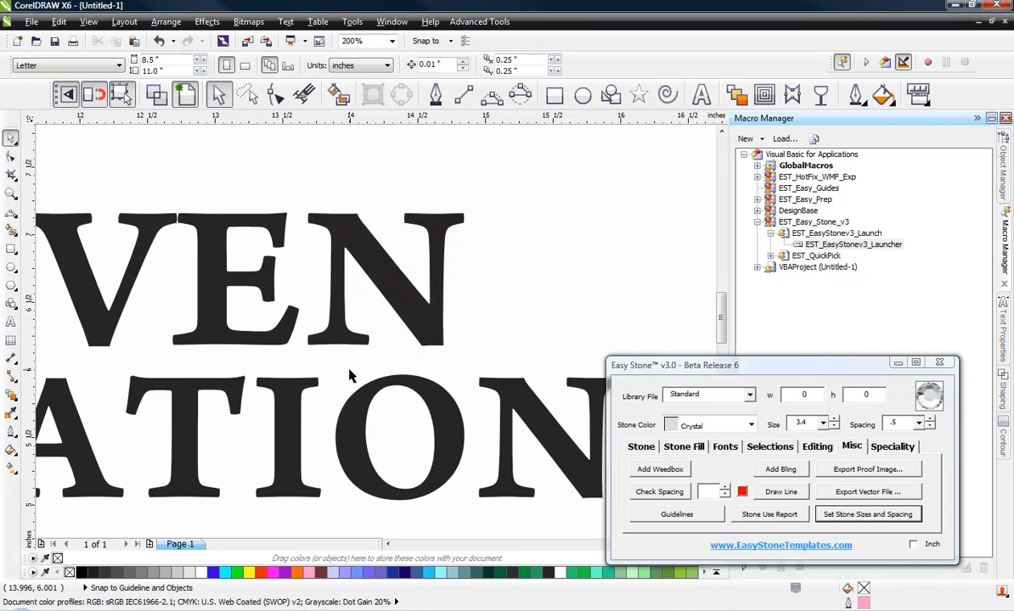
Step: Convert the RAVEN NATION lettering and partial circle to one 300 dpi CMYK bitmap with anti-aliasing and transparent background
scroll(404, 125, down, 1)
scroll(490, 280, down, 1)
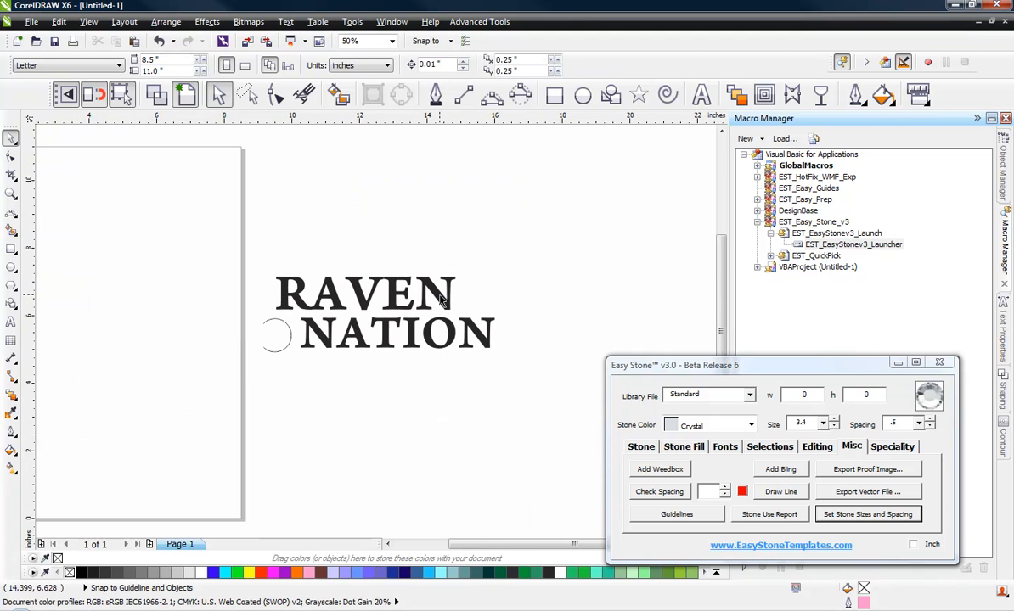
scroll(440, 298, up, 1)
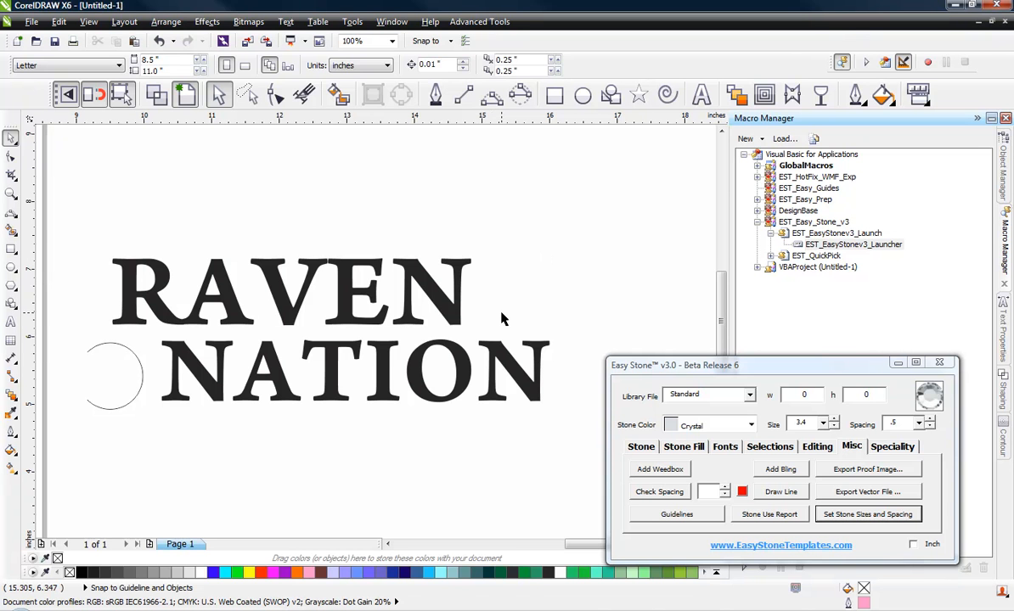
scroll(501, 319, up, 1)
scroll(492, 317, down, 2)
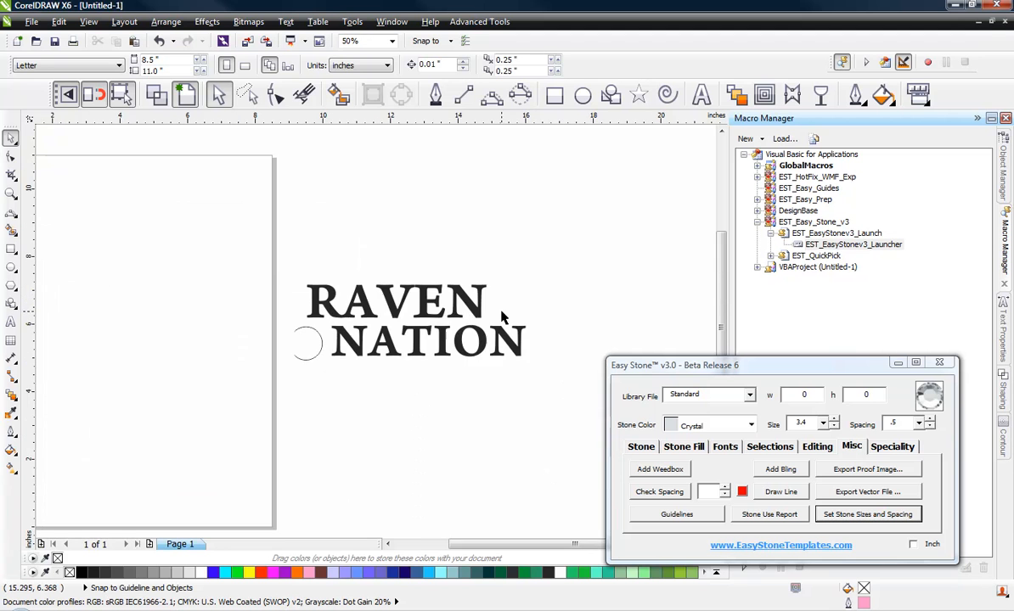
scroll(487, 317, up, 1)
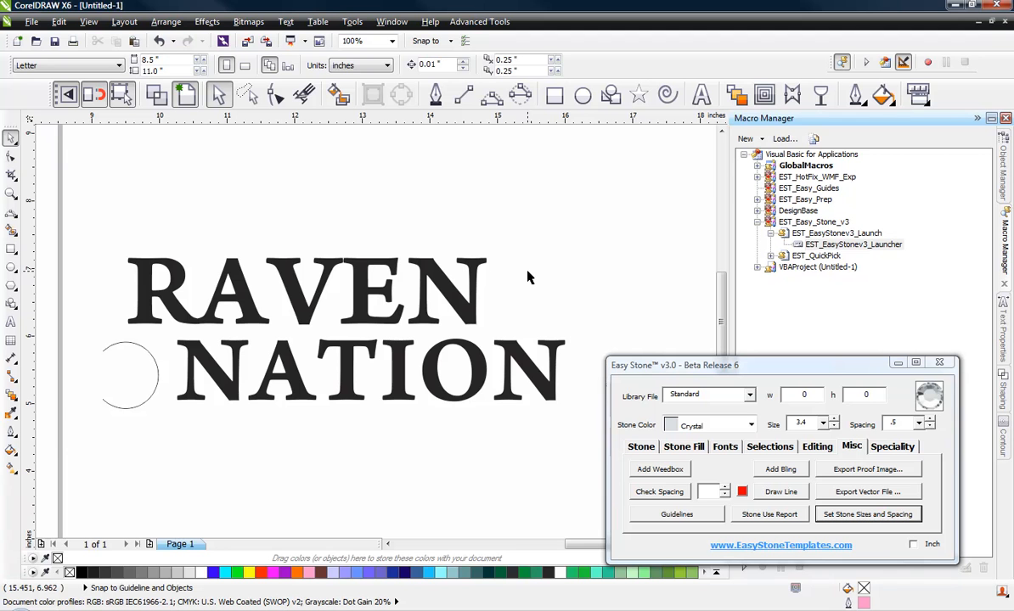
drag(635, 227, 63, 435)
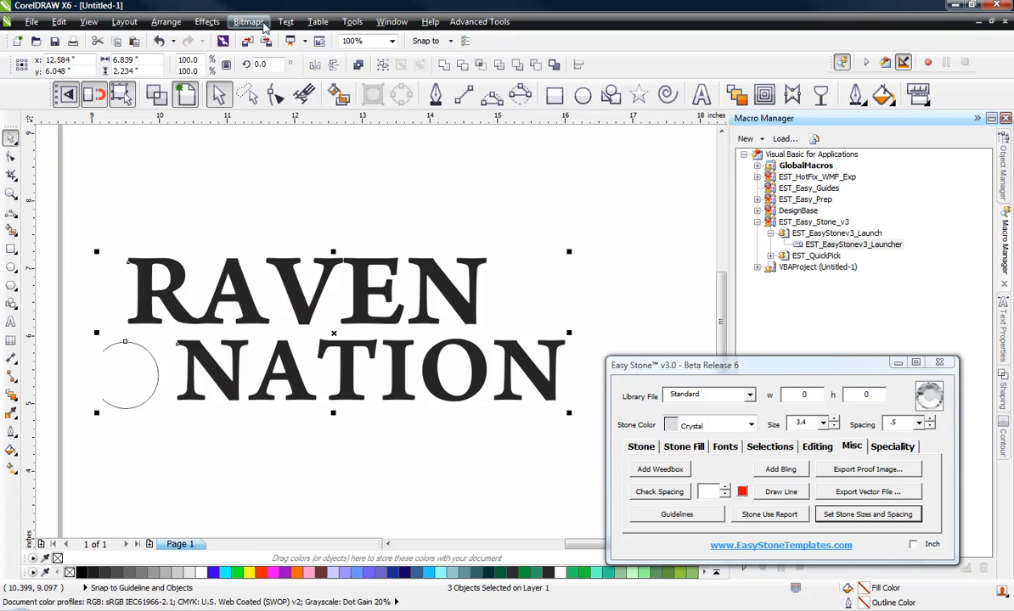
click(249, 22)
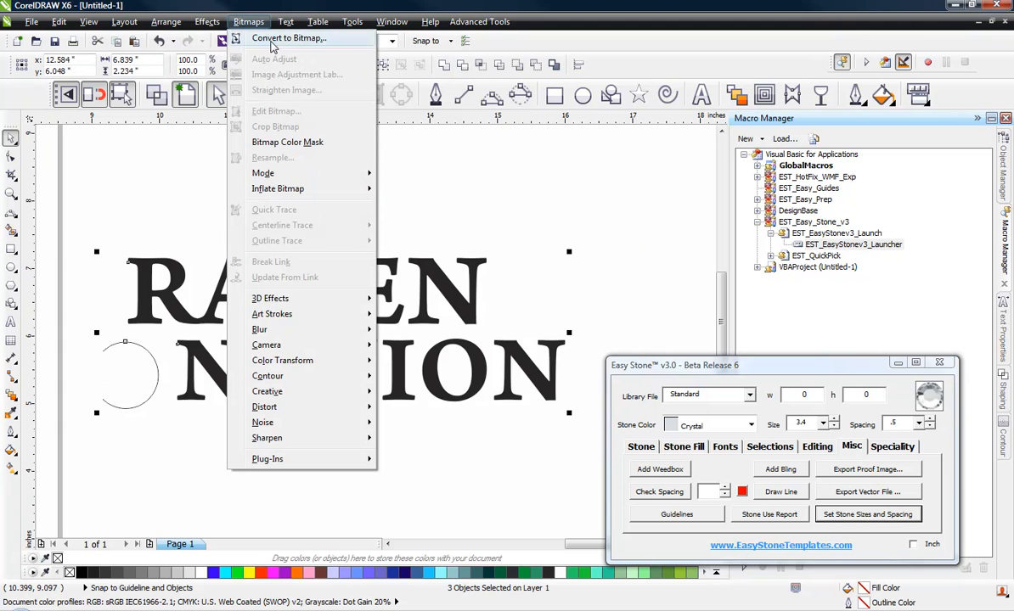
click(255, 38)
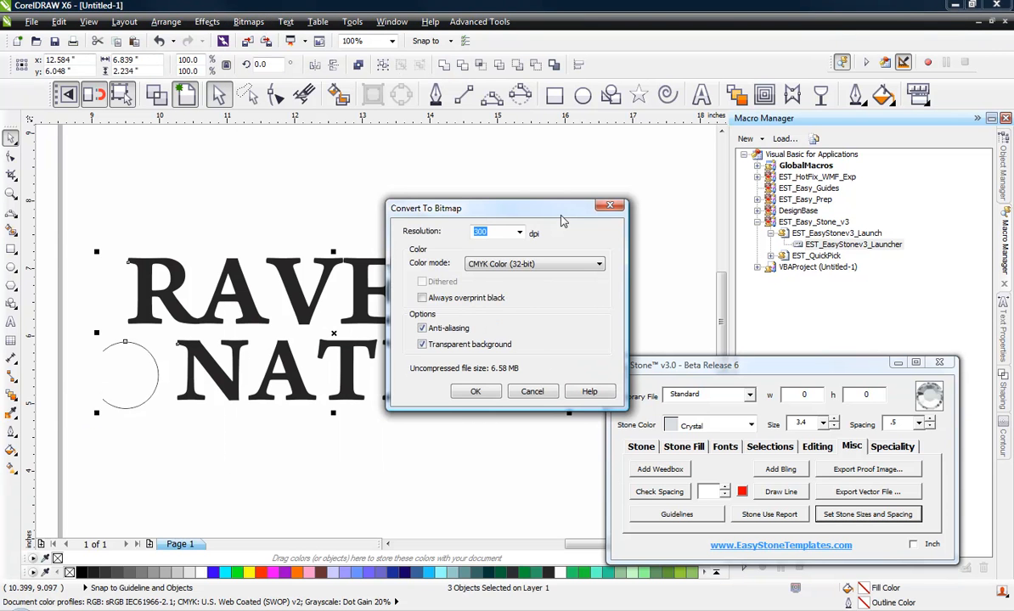
click(479, 392)
Step: Move the RAVEN NATION bitmap slightly upward beside the page, centred at about x 12.6 in, y 6.5 in
drag(354, 292, 374, 286)
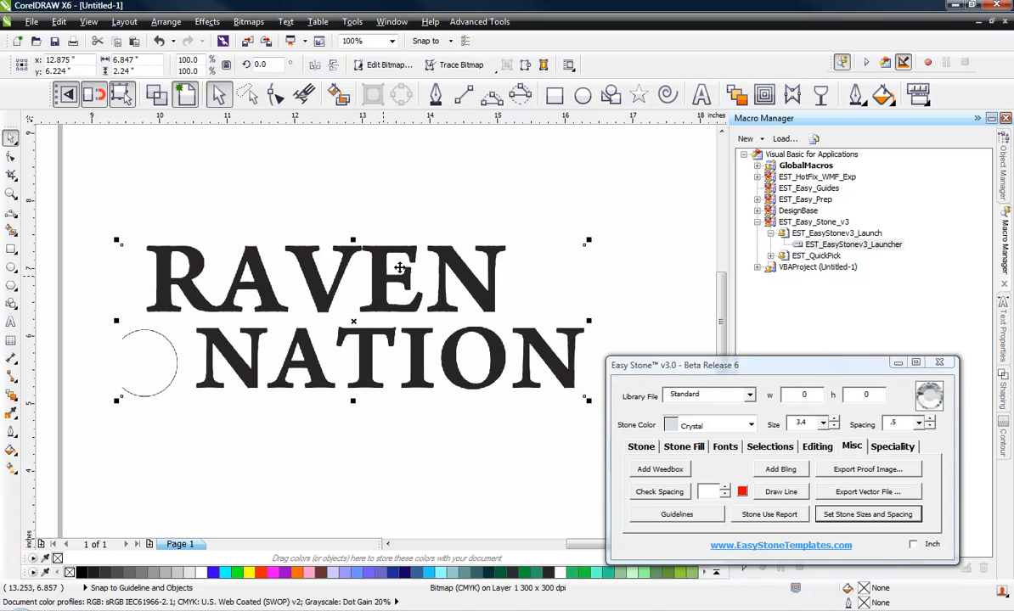
click(439, 197)
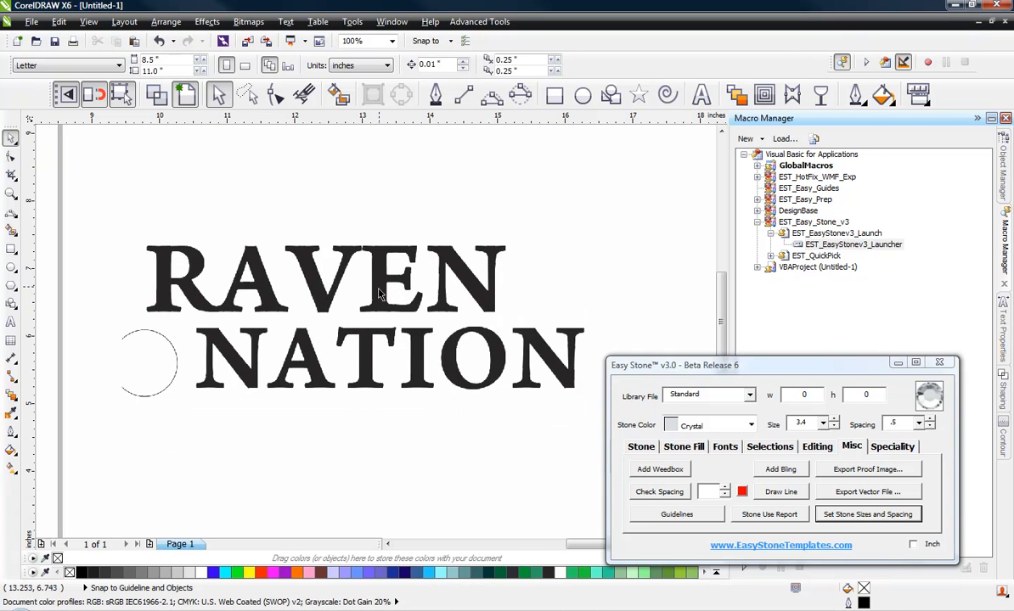
click(356, 271)
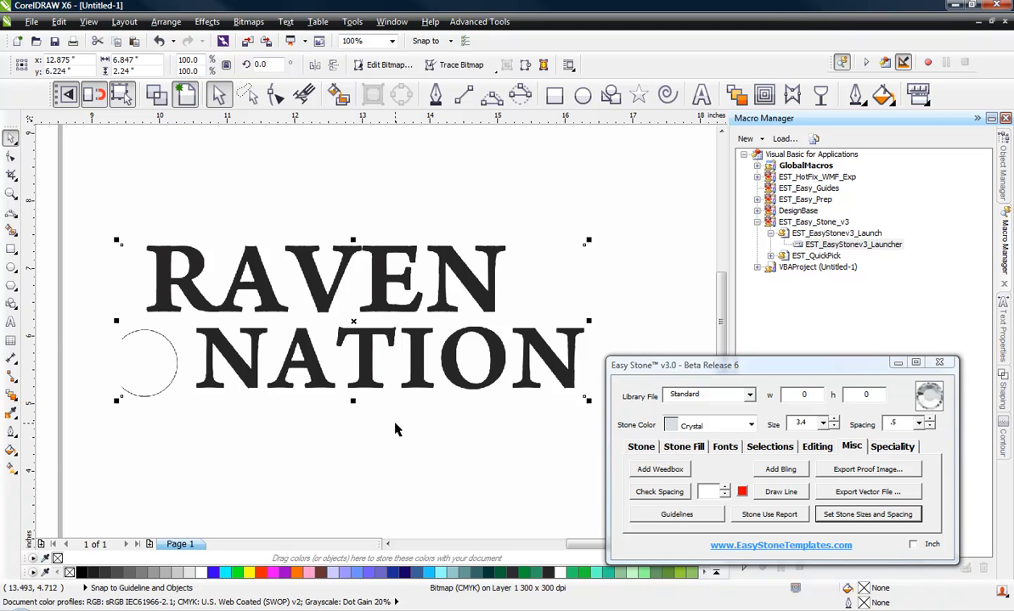
click(422, 364)
drag(422, 363, 420, 357)
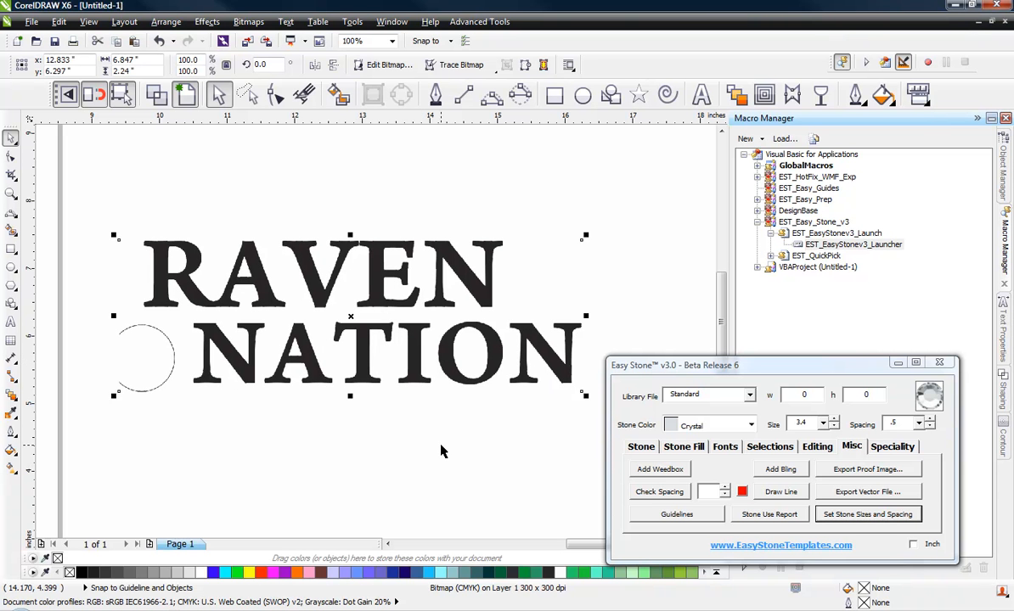
click(629, 334)
drag(536, 355, 522, 339)
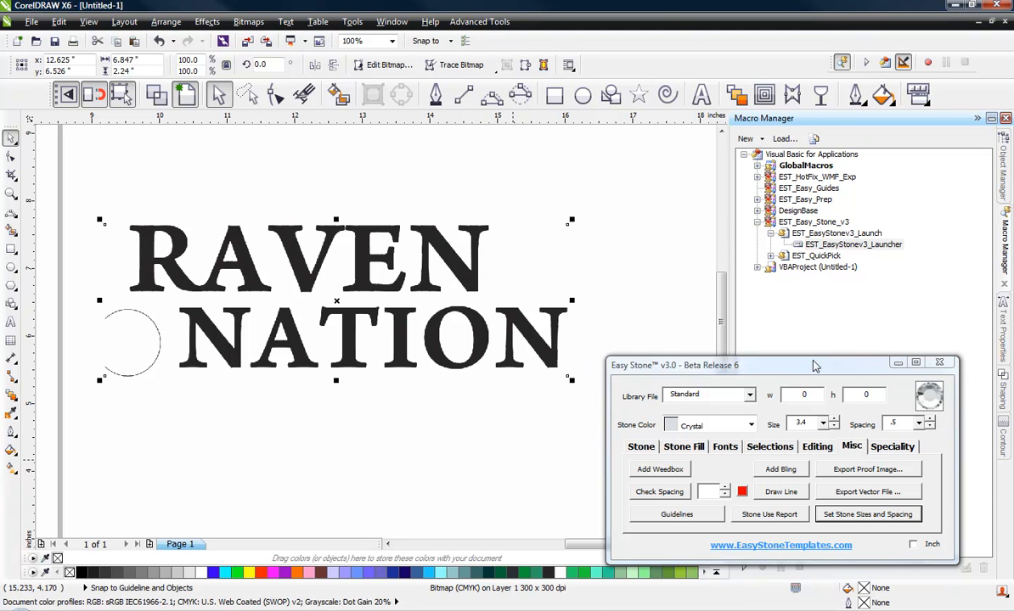
click(476, 467)
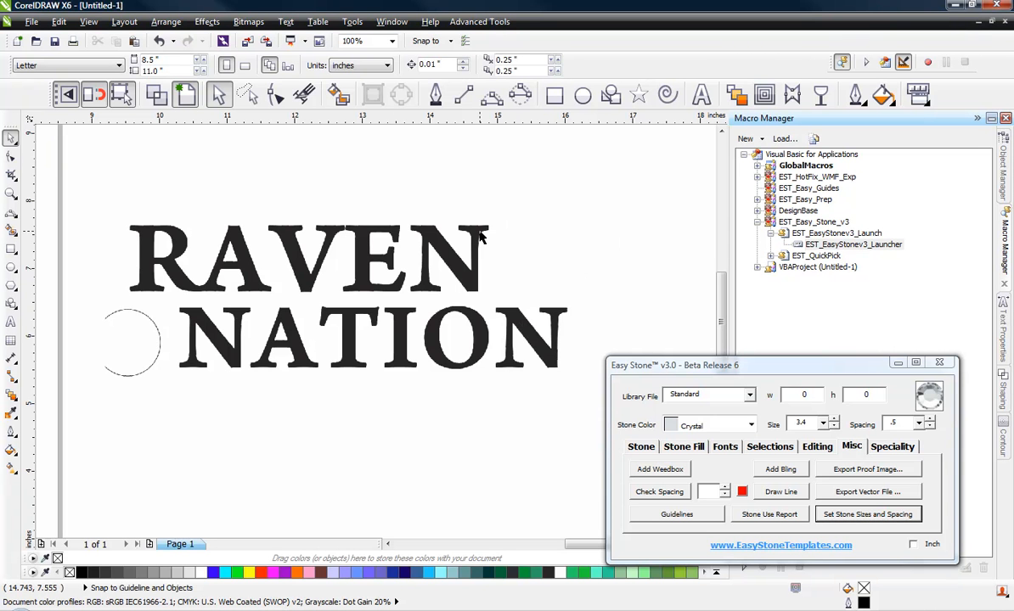
Step: Drop a single size 3.4 Crystal stone on the upper right serif of the last N of RAVEN
scroll(480, 238, up, 1)
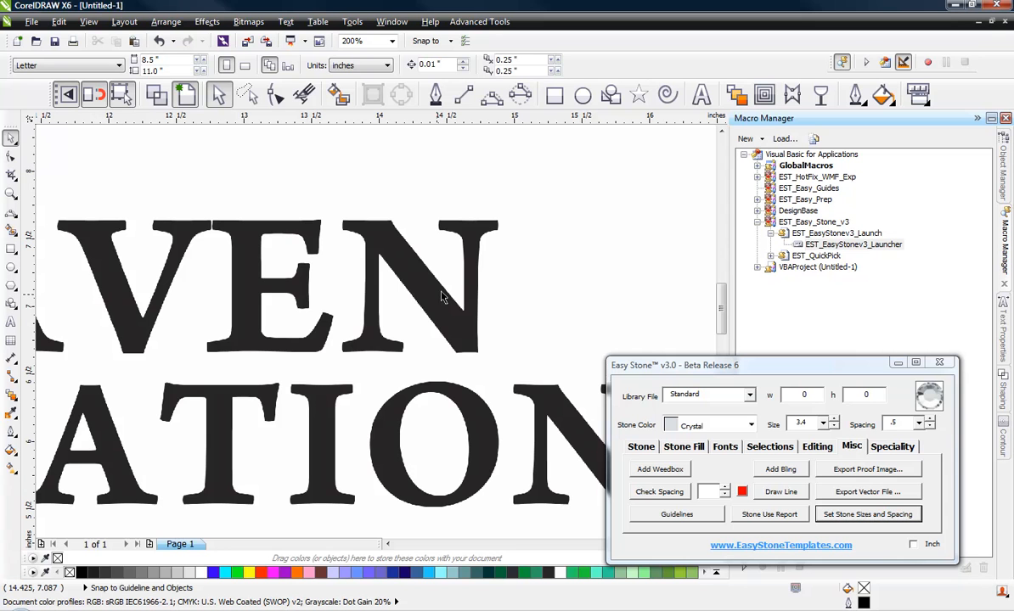
click(643, 447)
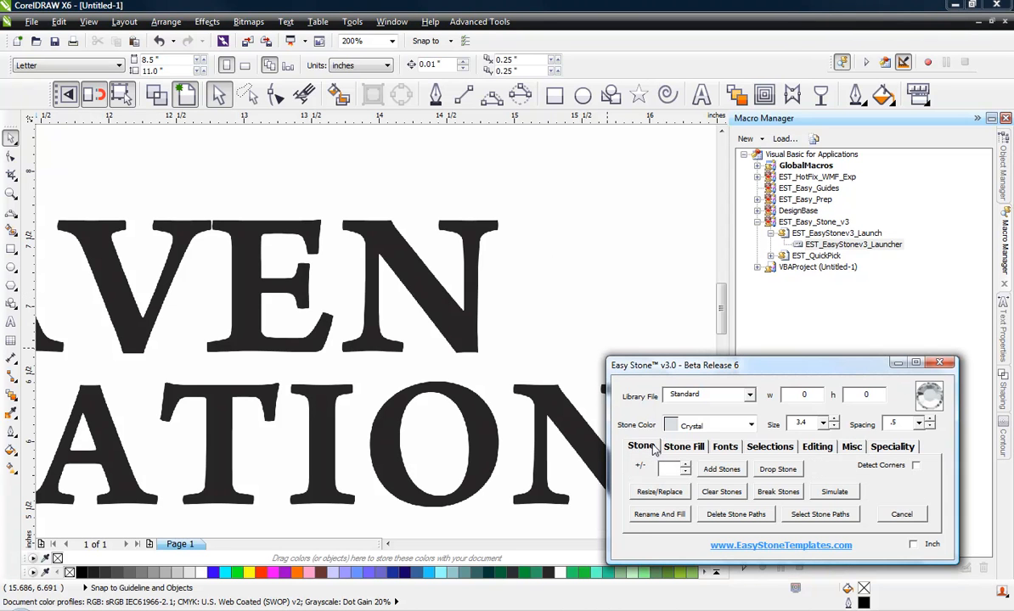
click(775, 472)
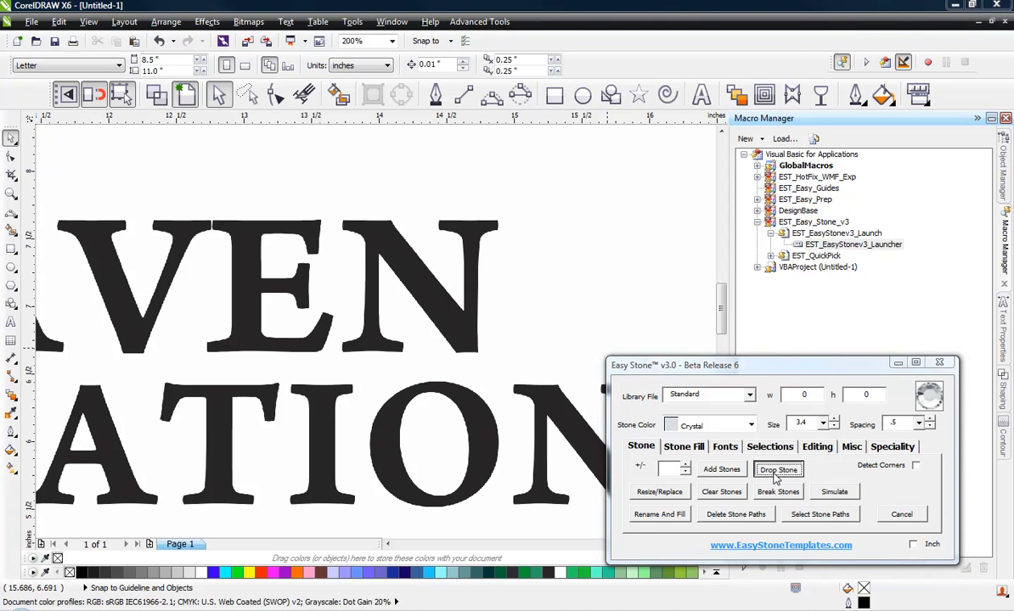
click(473, 220)
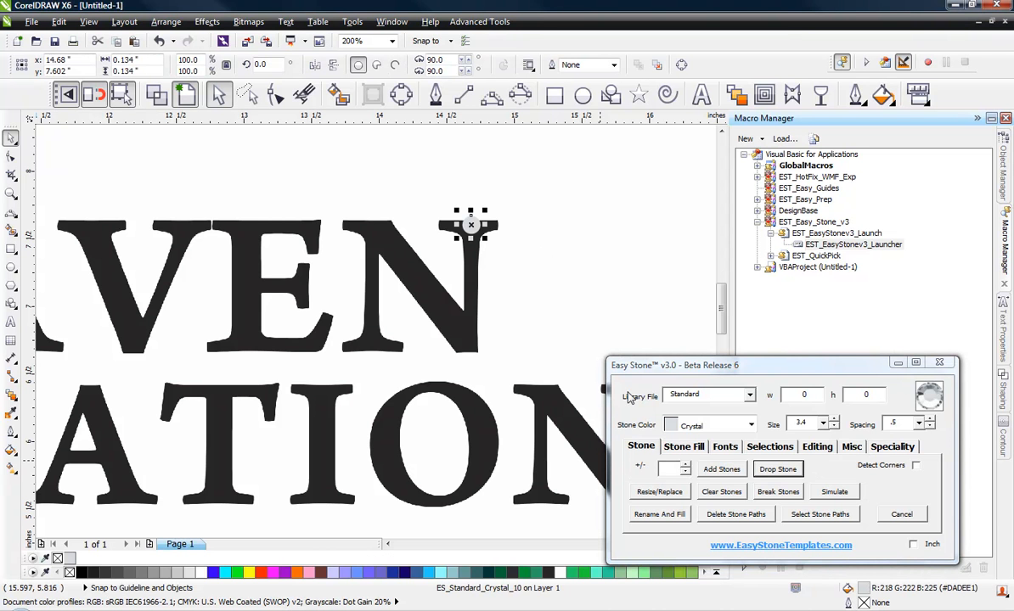
Step: Lock the RAVEN NATION bitmap as a faded background image and view its transparency value setting
click(778, 471)
key(Escape)
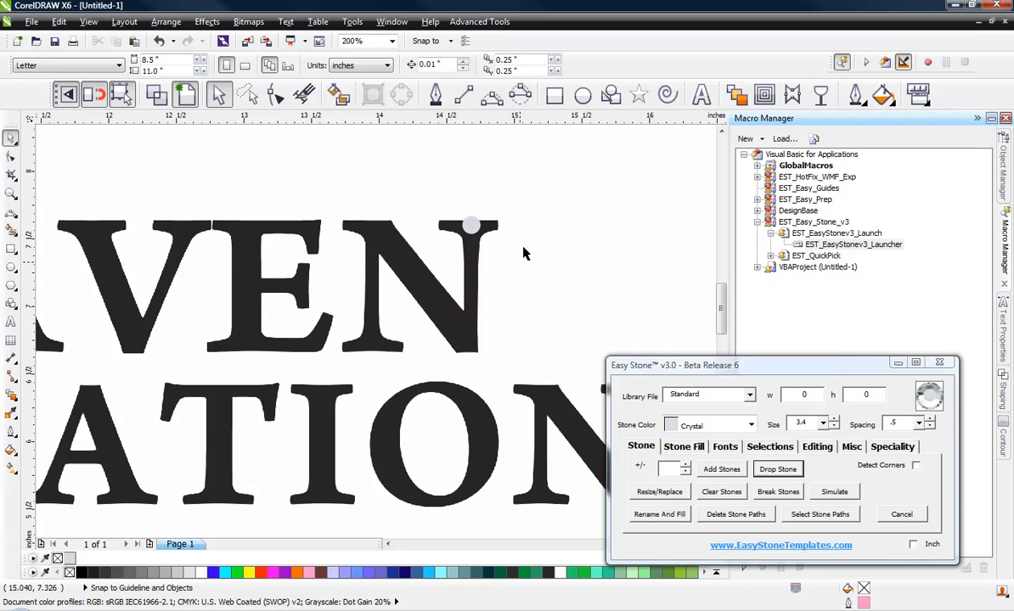
click(524, 245)
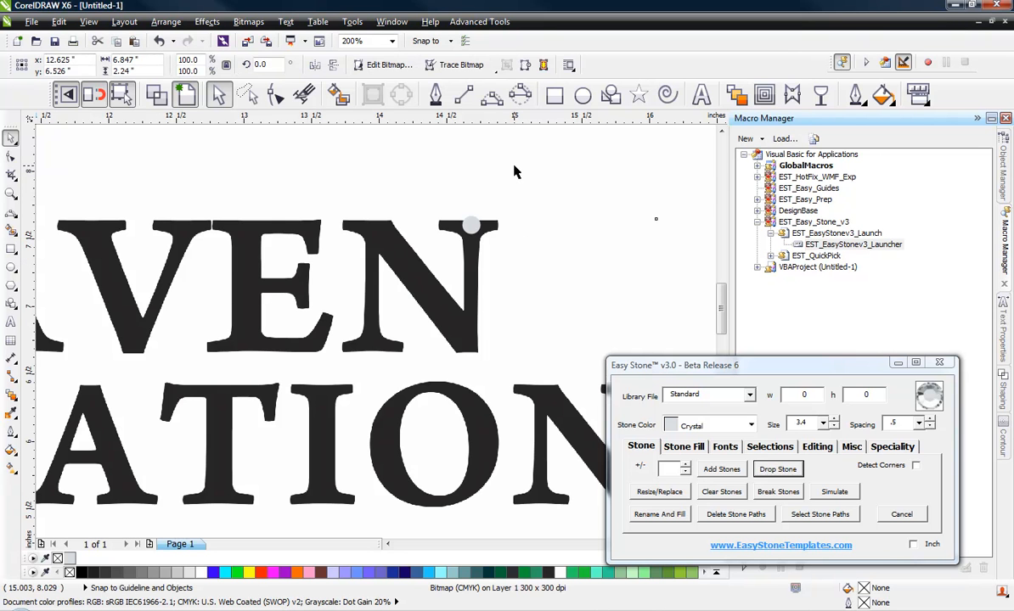
click(514, 167)
scroll(437, 204, down, 1)
click(382, 272)
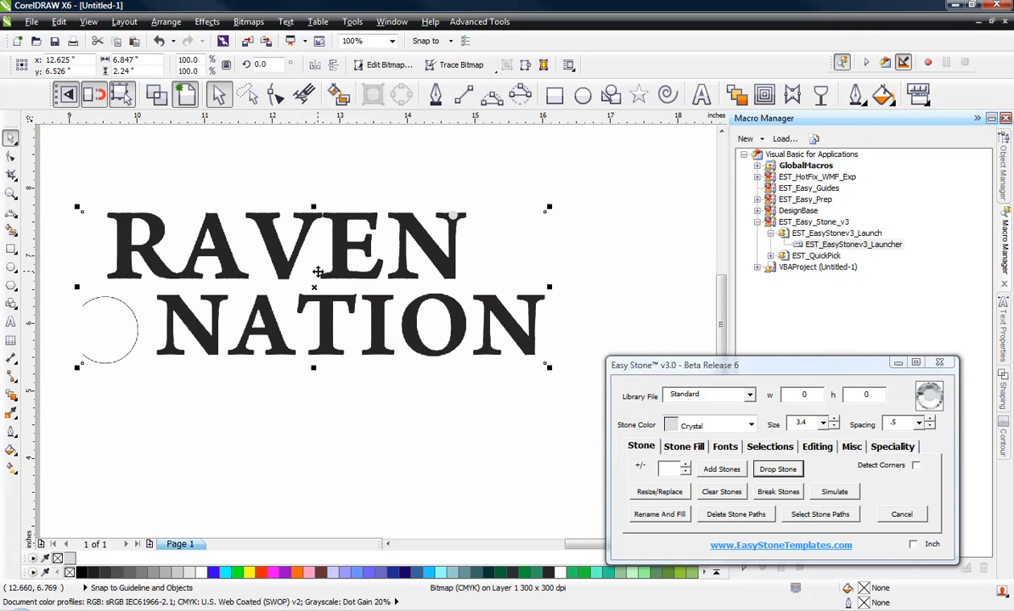
click(882, 450)
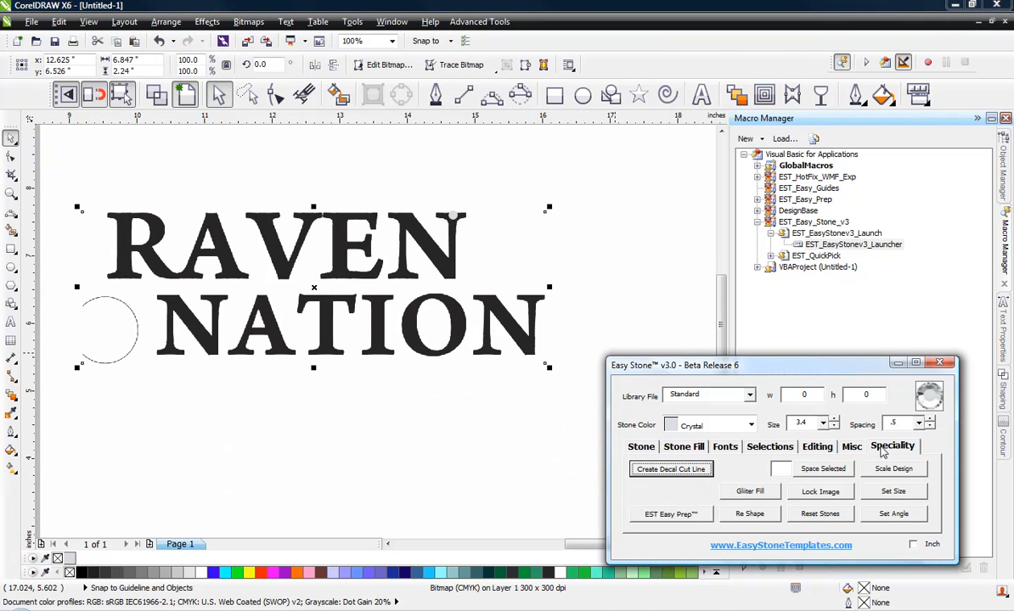
click(820, 492)
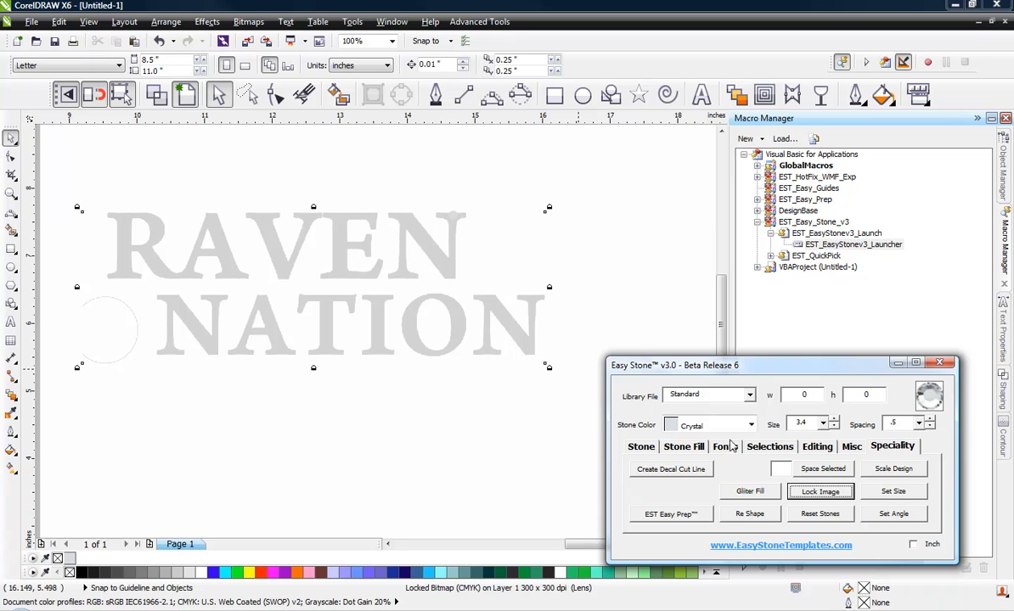
click(808, 495)
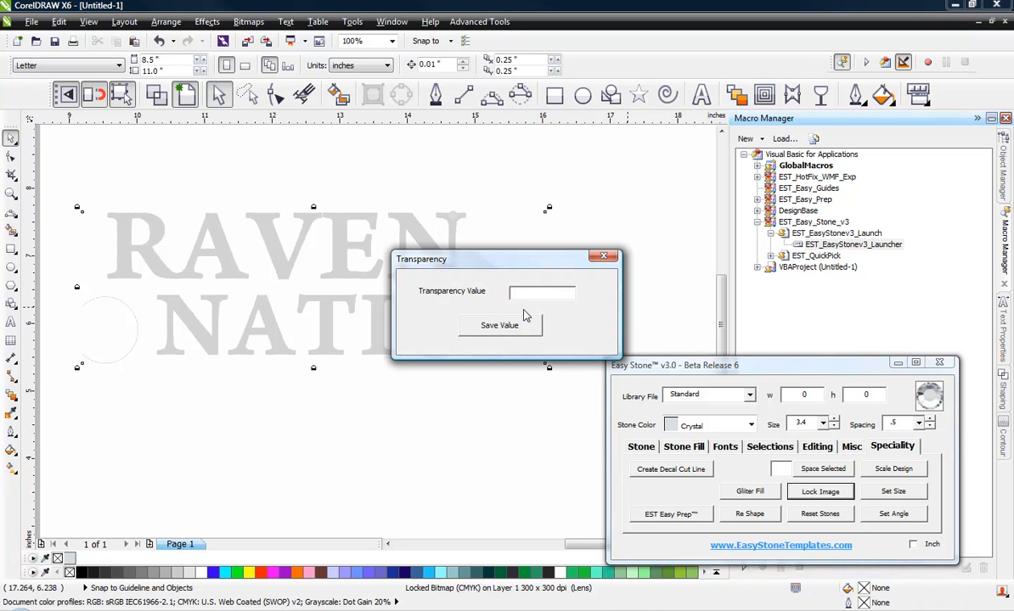
click(606, 257)
Step: Recolour and rename the Crystal stone on the upper right serif of RAVEN's last N as Fuschia, size 3.4
scroll(474, 226, up, 2)
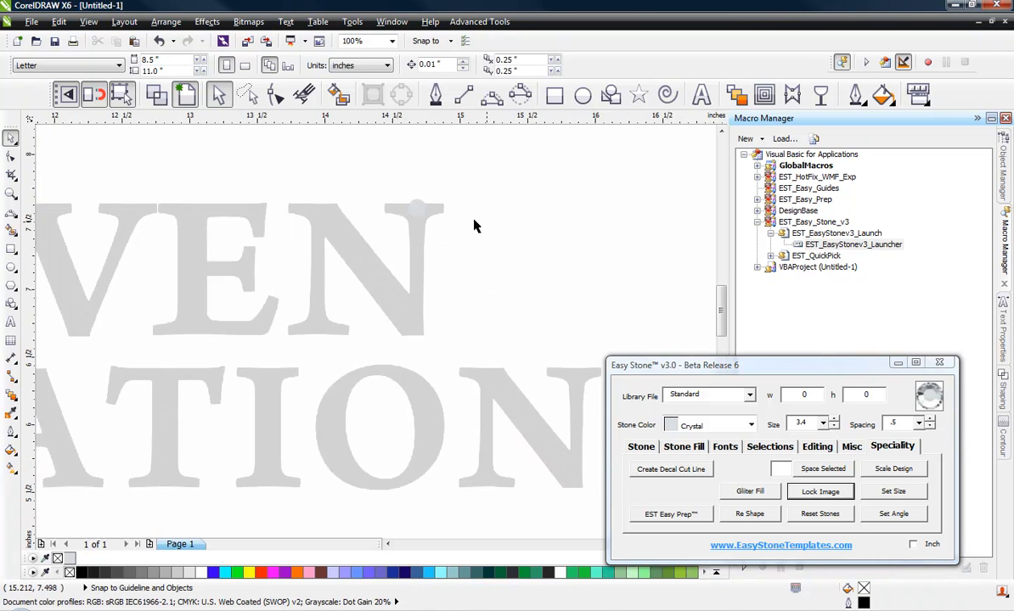
scroll(399, 188, up, 2)
click(425, 217)
click(750, 425)
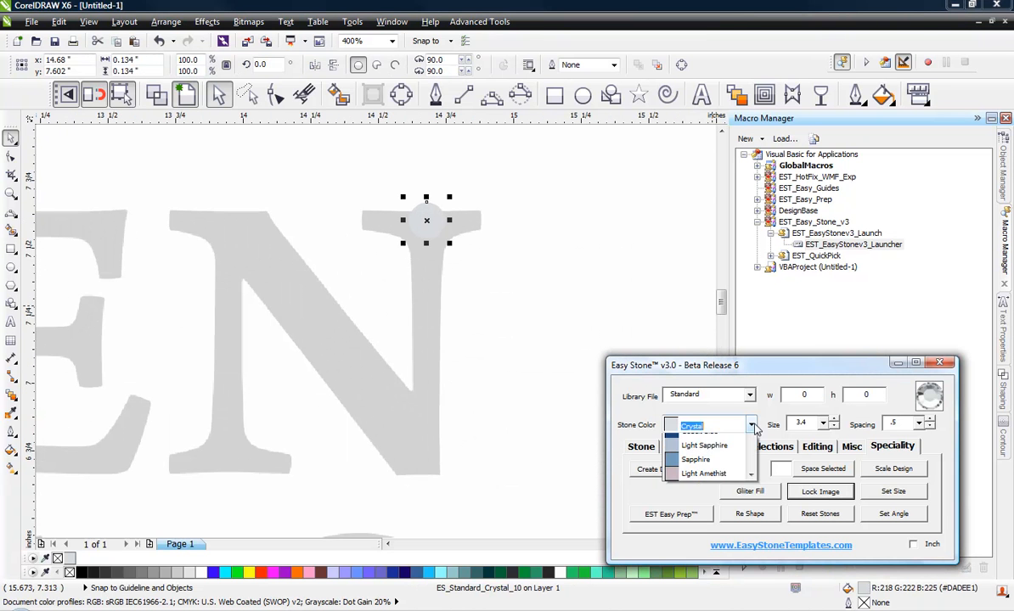
scroll(704, 492, down, 2)
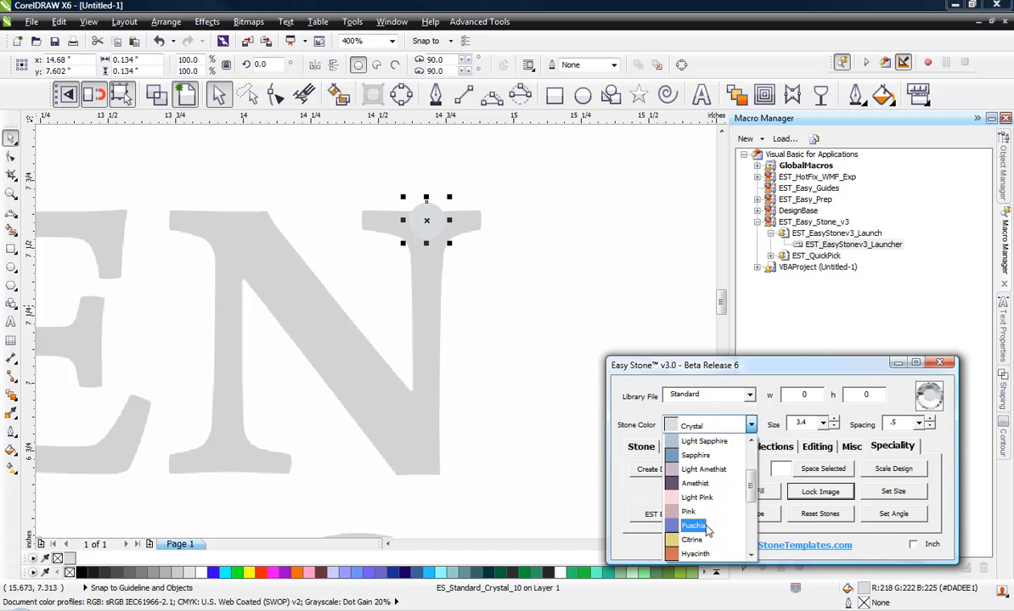
click(706, 526)
click(641, 446)
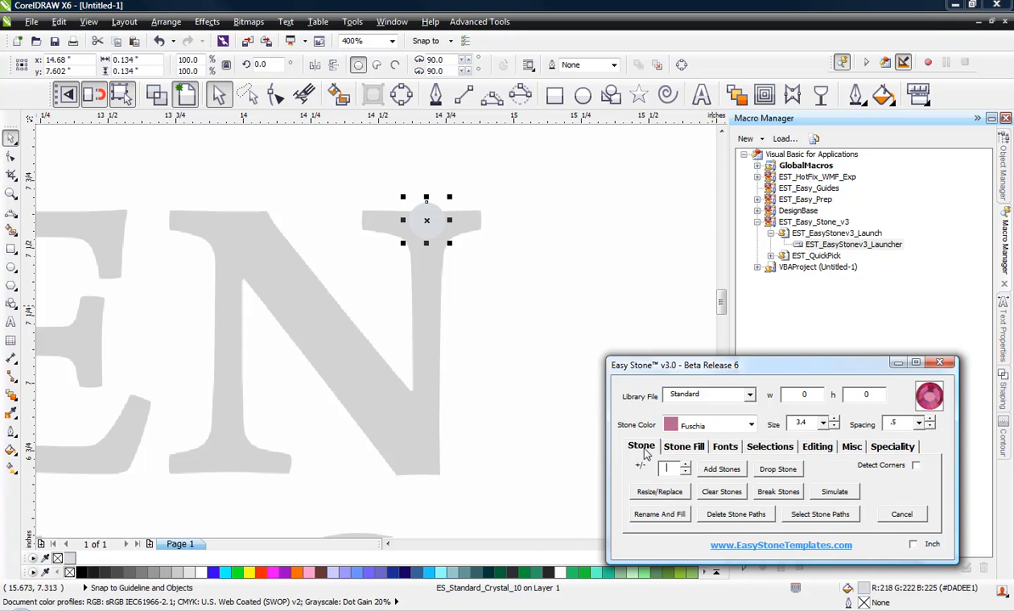
click(658, 516)
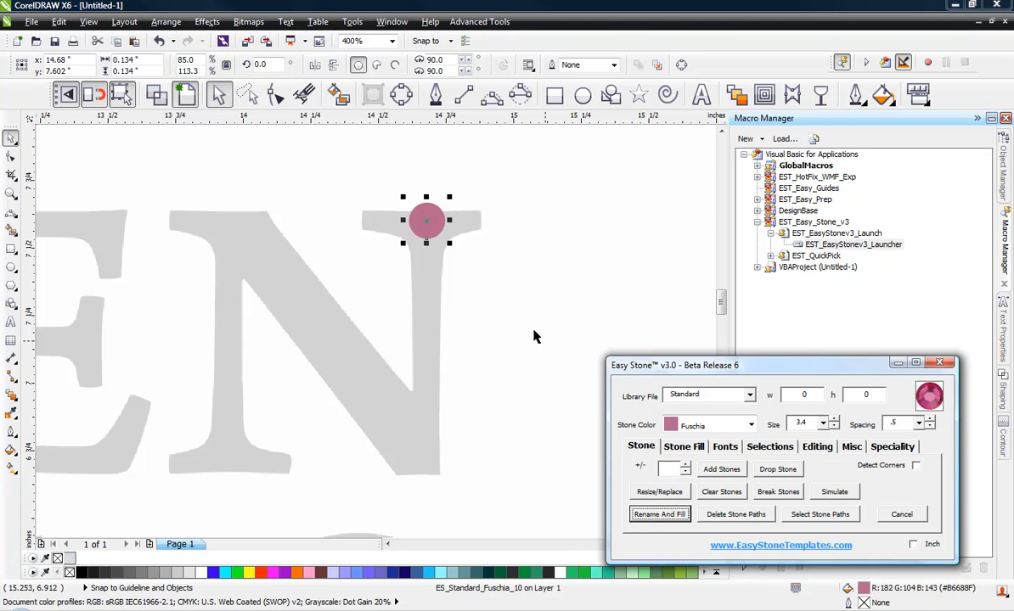
Step: Centre the Fuschia stone over the N's right stem at x 14.673 in, y 7.605 in
click(431, 225)
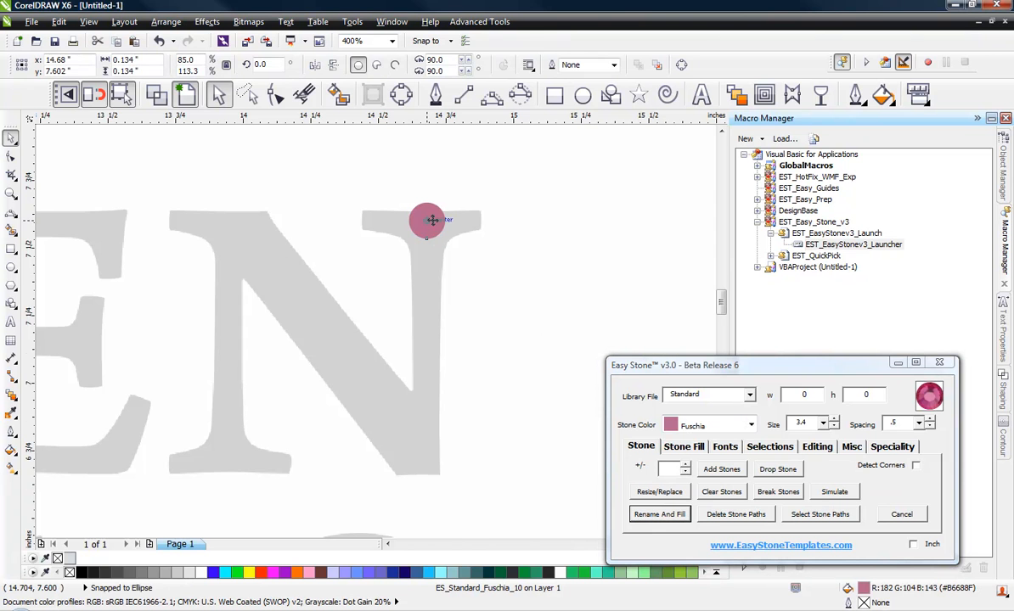
scroll(432, 219, up, 1)
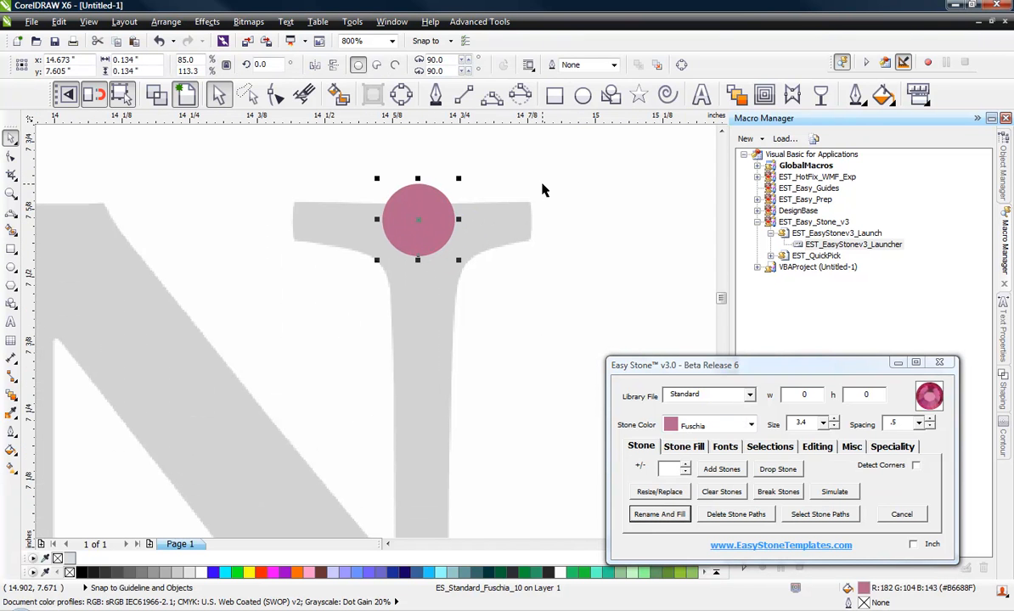
scroll(543, 188, down, 1)
Step: Add six Fuschia stones down the N's right stem below the top stone, using a 3.9 offset
click(681, 448)
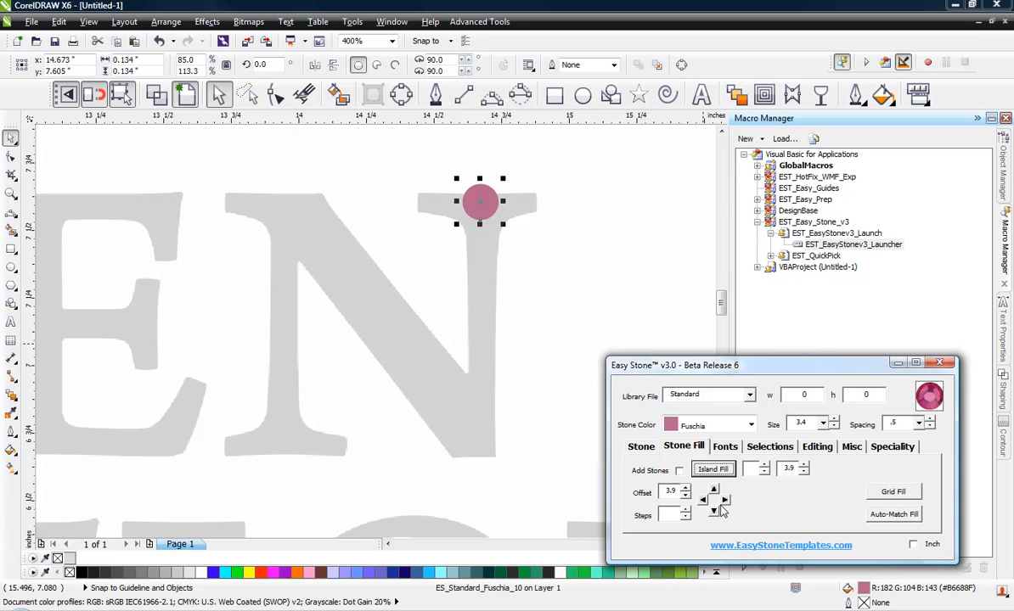
click(714, 512)
click(714, 511)
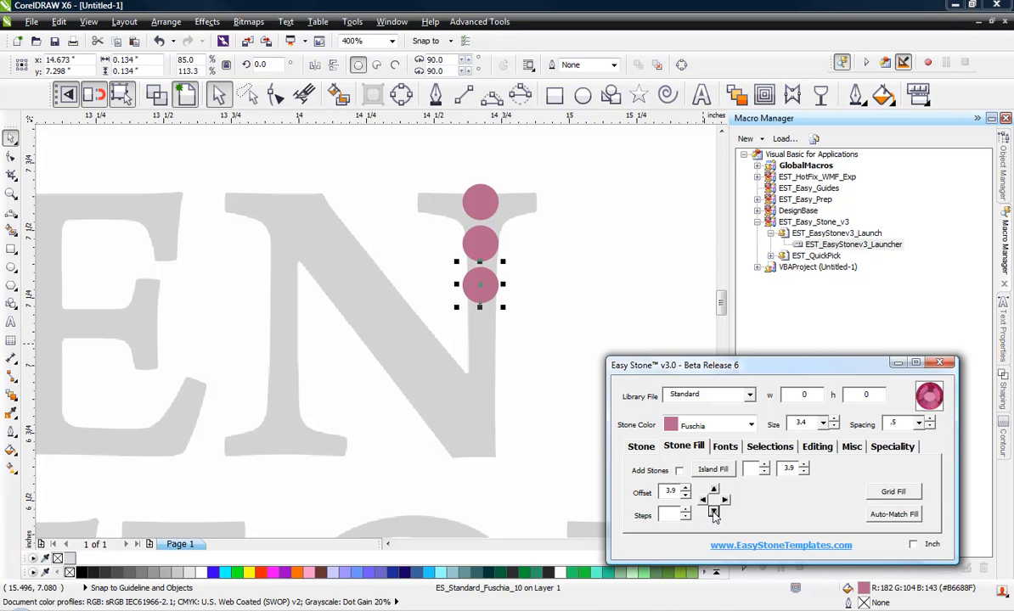
click(714, 512)
click(714, 512)
click(714, 511)
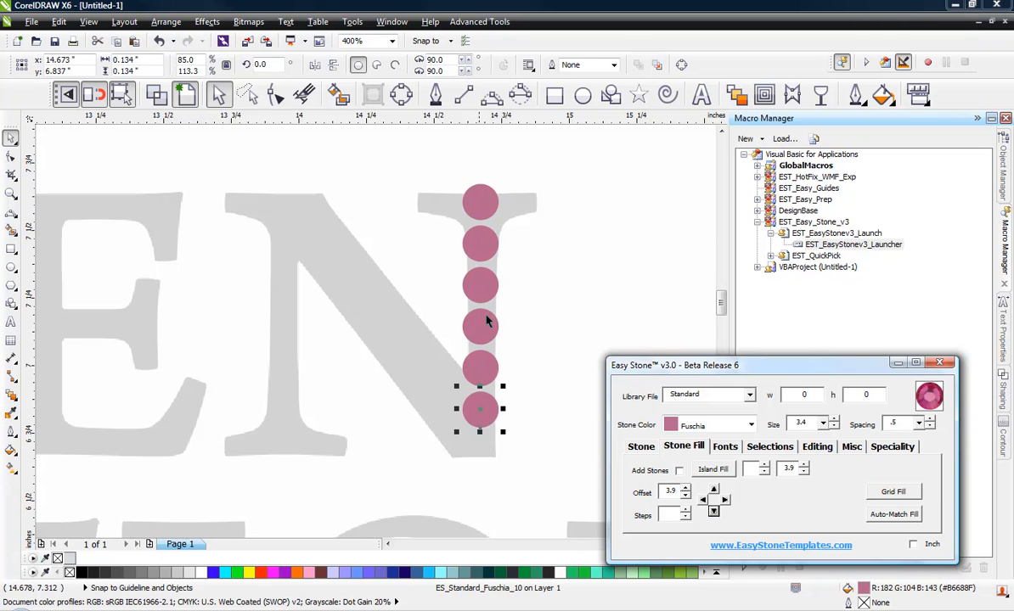
click(714, 512)
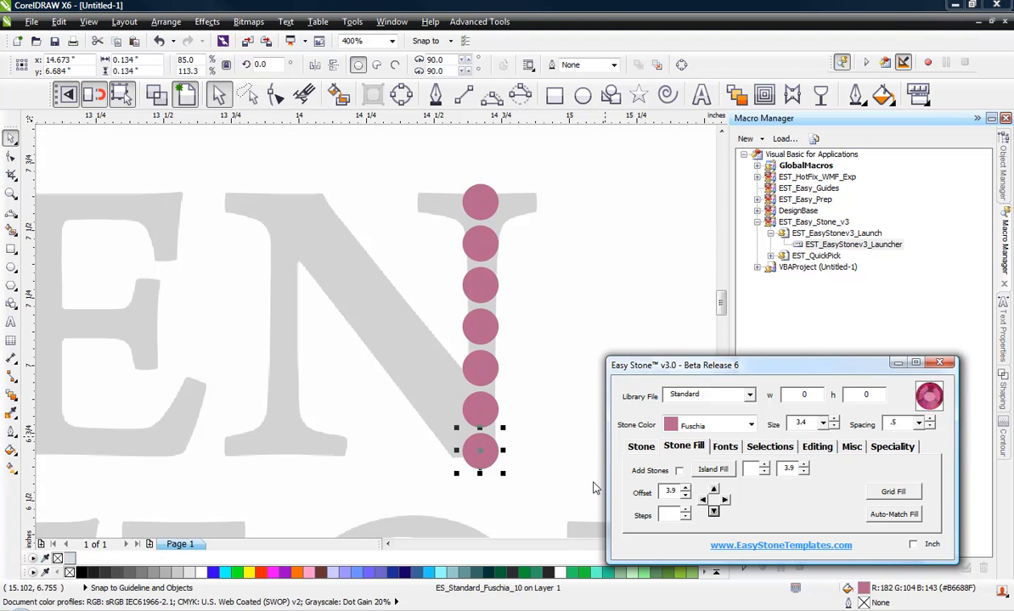
click(510, 482)
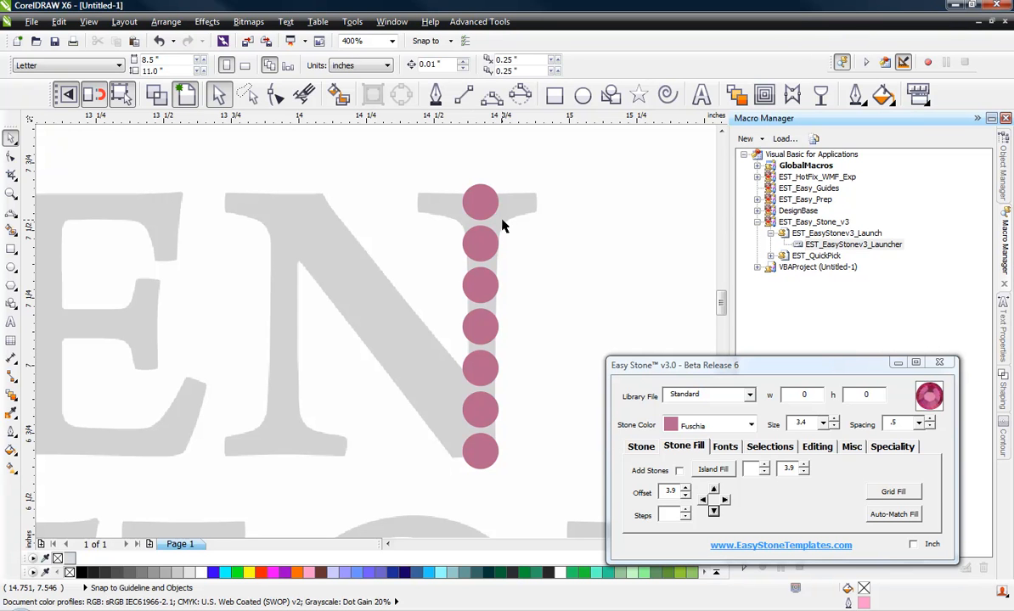
Step: Add one stone on each side of the right stem's top stone at a 3.9 offset to fill the serif
click(475, 211)
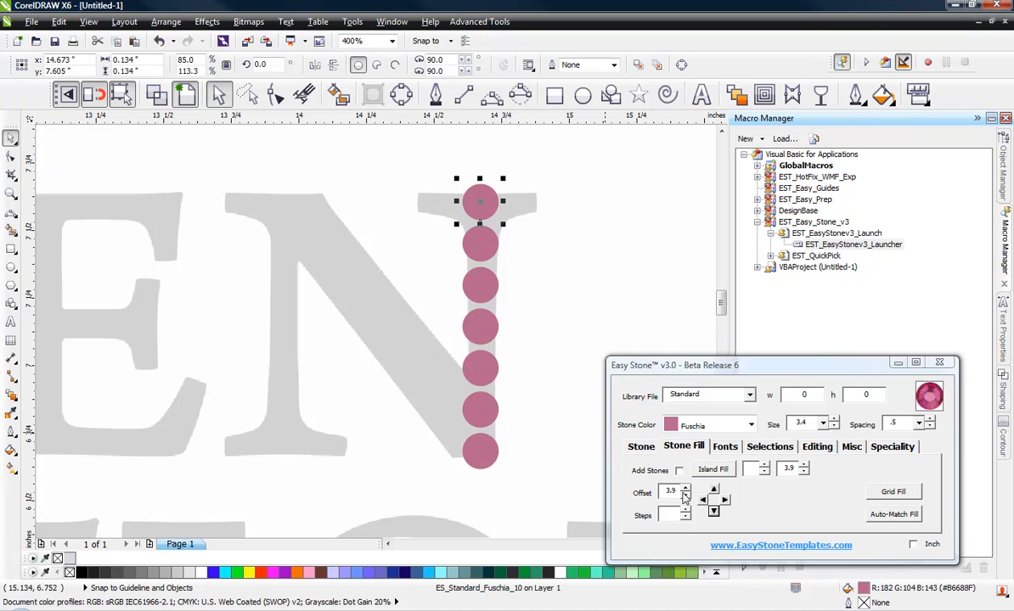
click(703, 500)
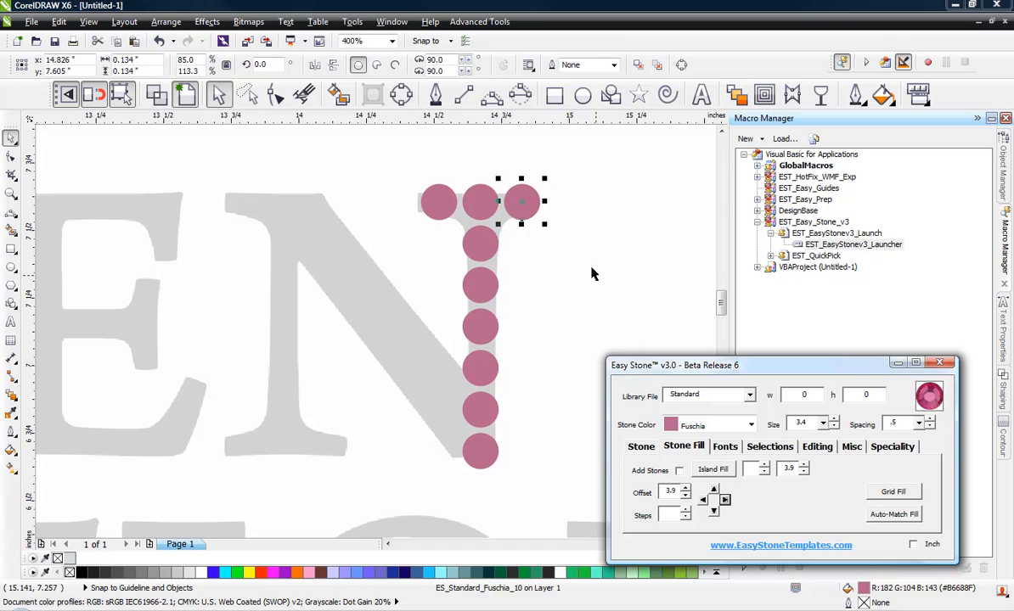
click(534, 214)
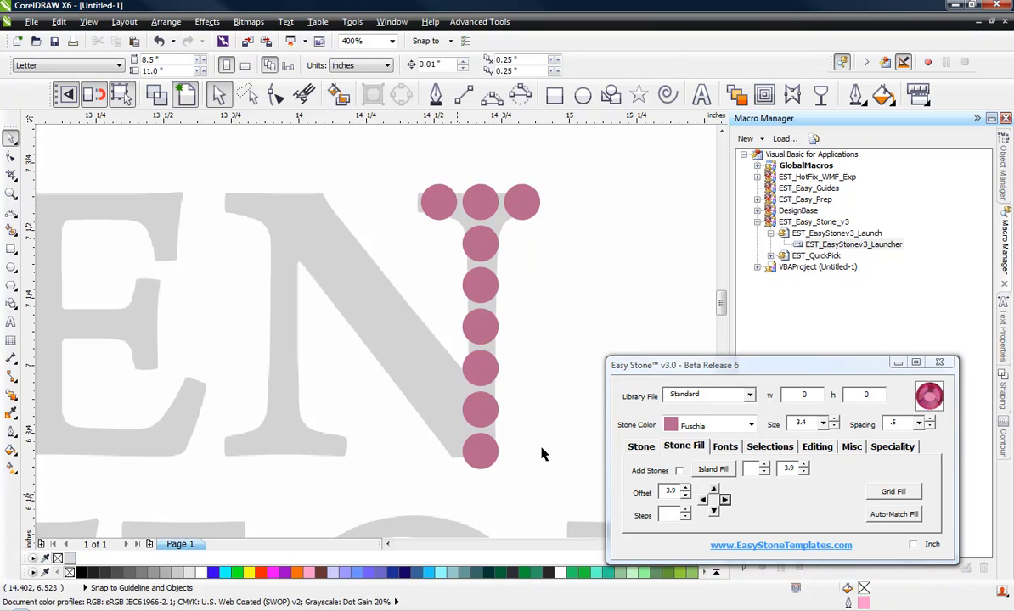
Step: Duplicate the nine right-stem and serif stones onto the N's left stem and mirror the copy vertically
drag(591, 159, 389, 502)
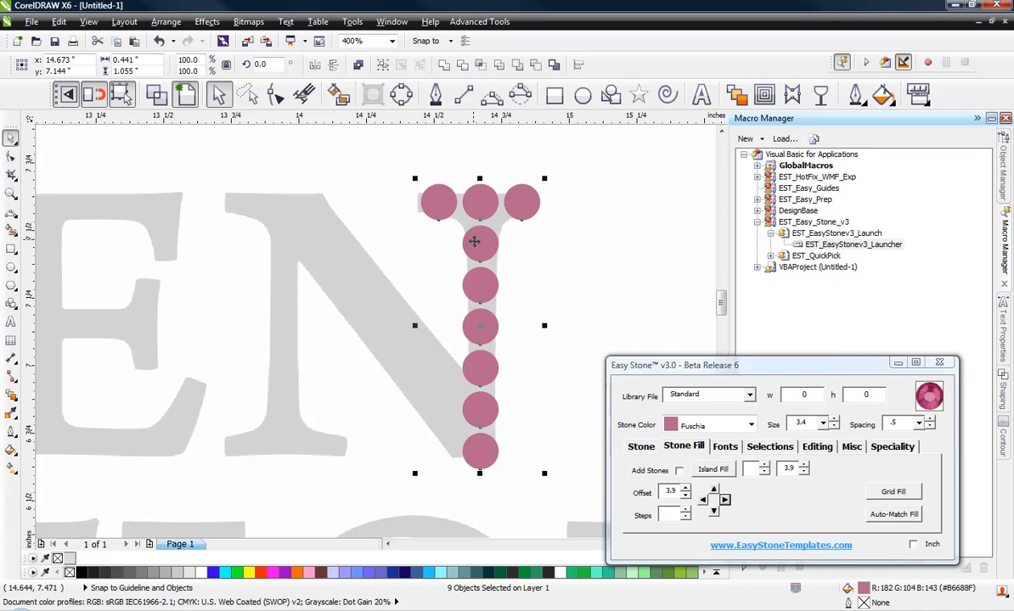
drag(476, 244, 283, 281)
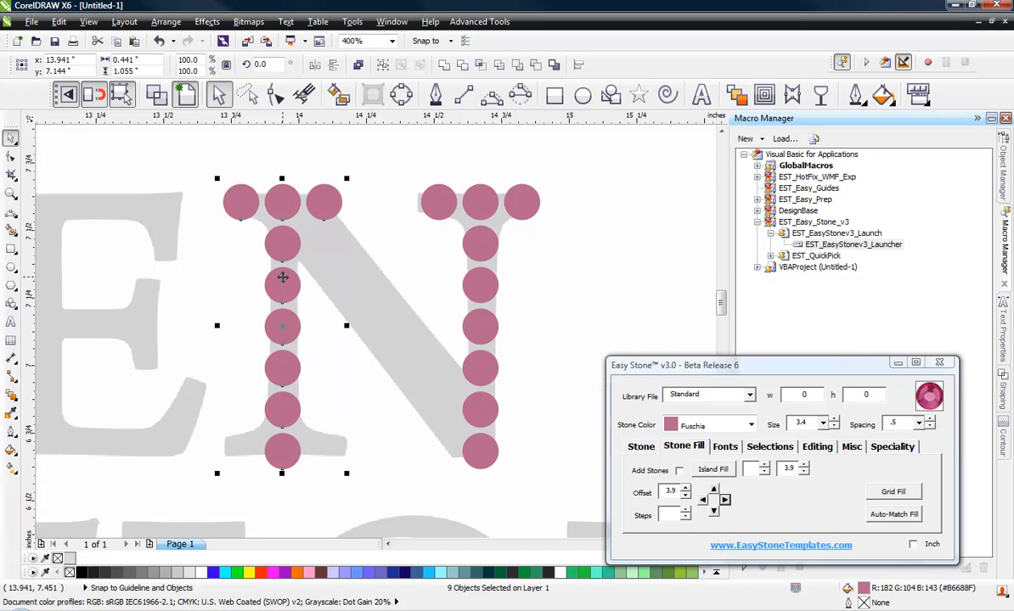
click(332, 66)
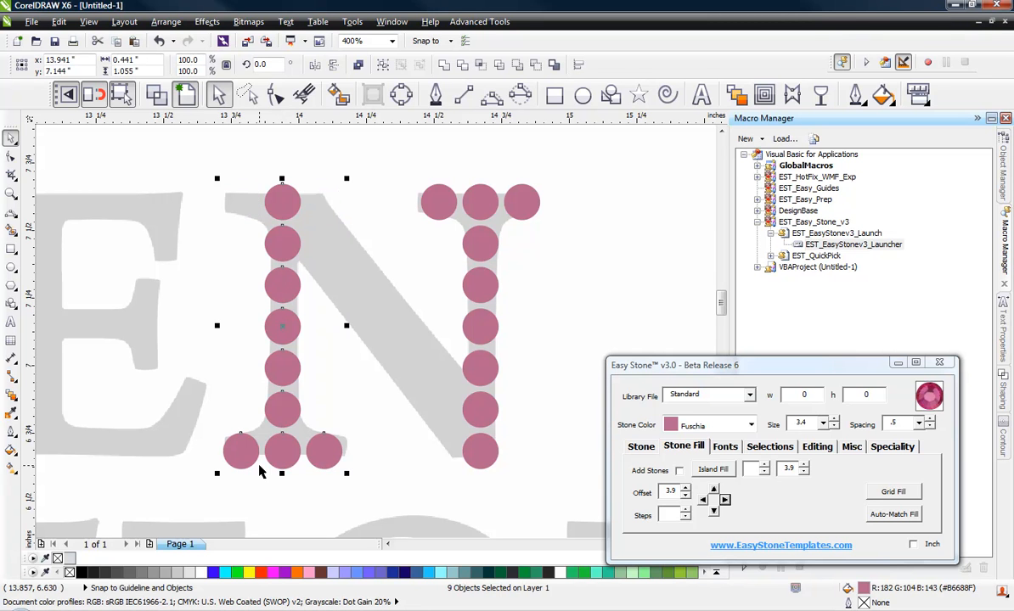
click(284, 488)
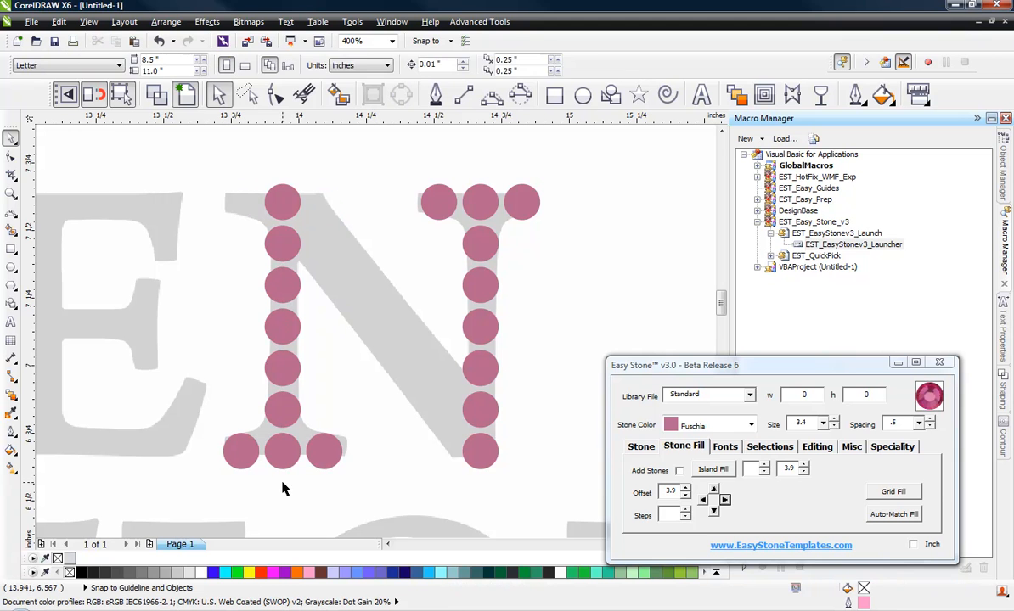
Step: Add one stone on each side of the left stem's top stone, keeping the 3.9 offset
click(294, 211)
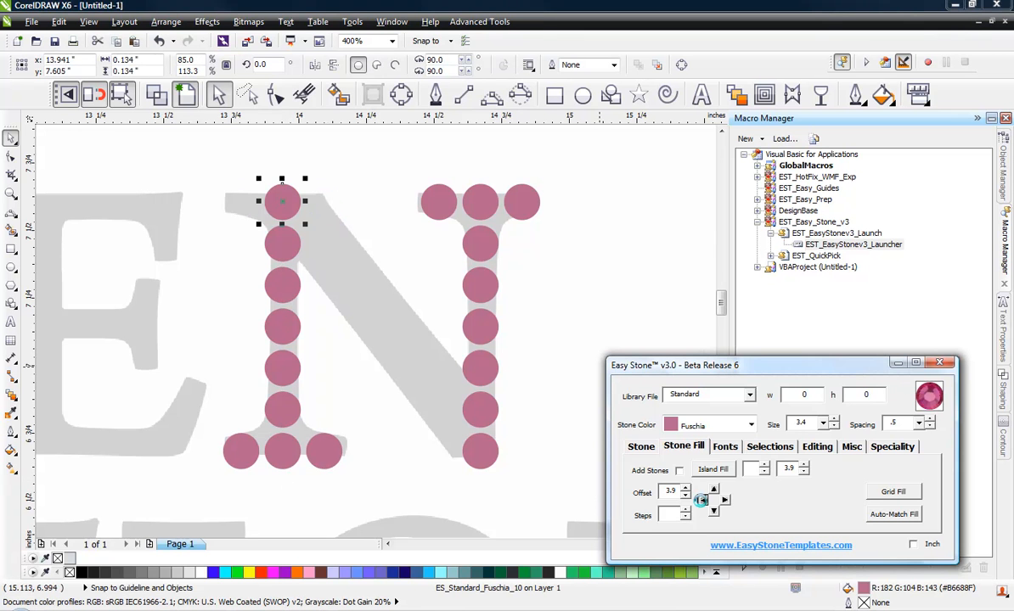
click(701, 500)
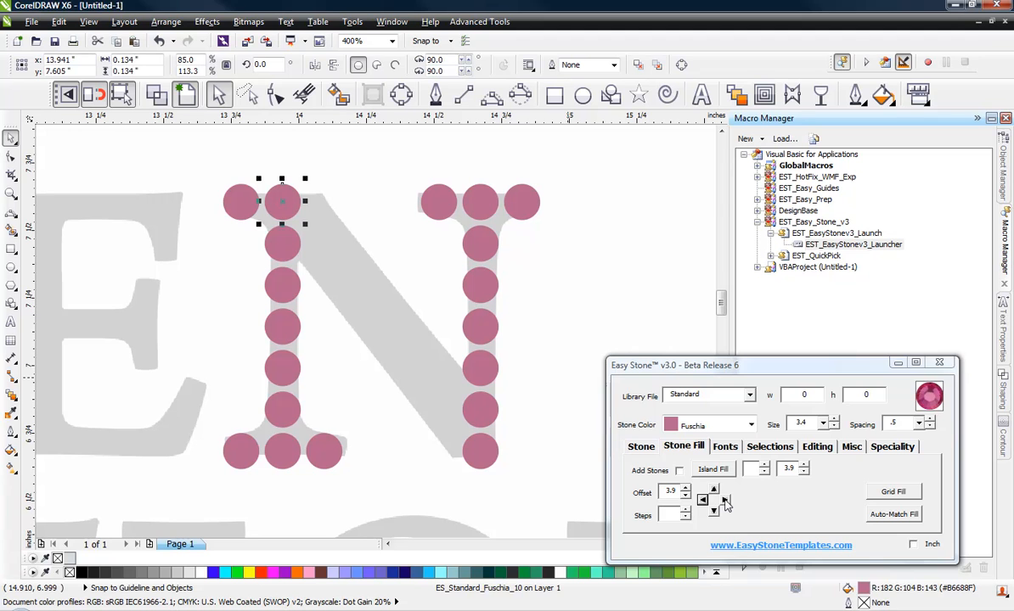
click(724, 500)
click(584, 342)
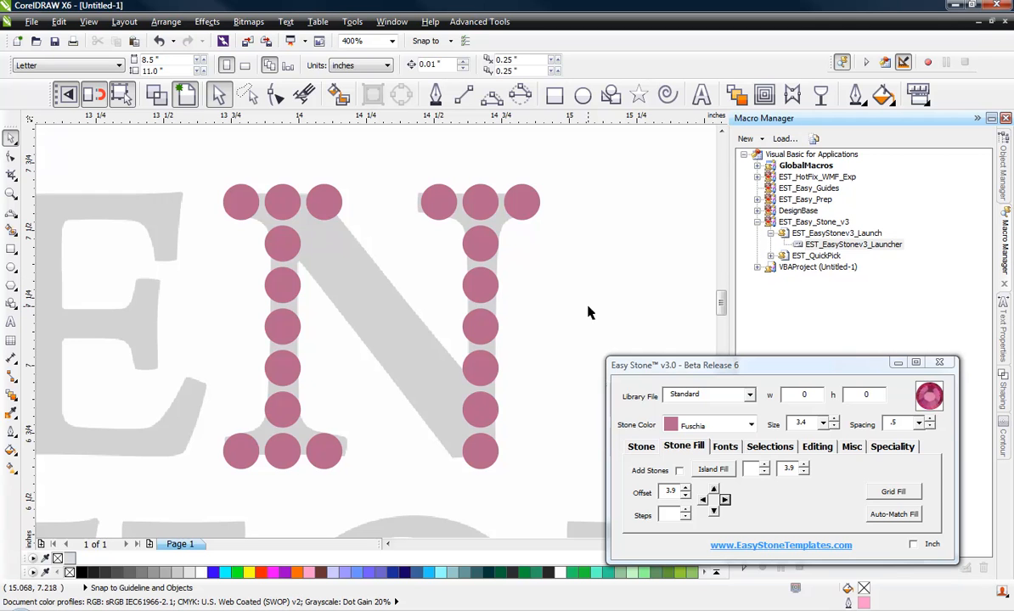
Step: Copy the middle stone of the N's right stem onto the lower part of the diagonal, at about x 14.542 in, y 7.071 in
scroll(470, 331, up, 2)
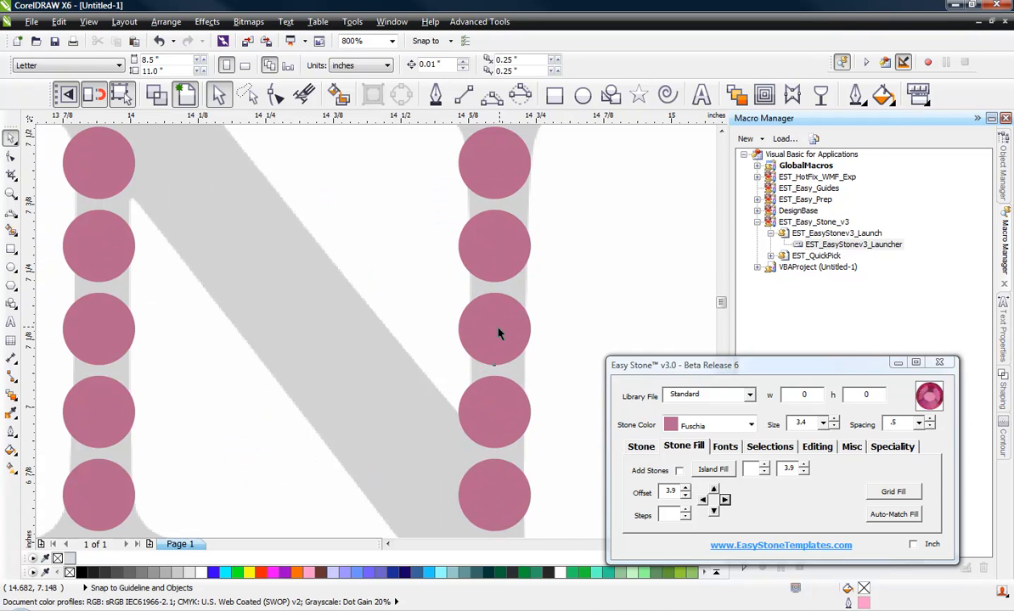
drag(495, 329, 422, 370)
right_click(423, 367)
click(479, 294)
scroll(477, 301, down, 2)
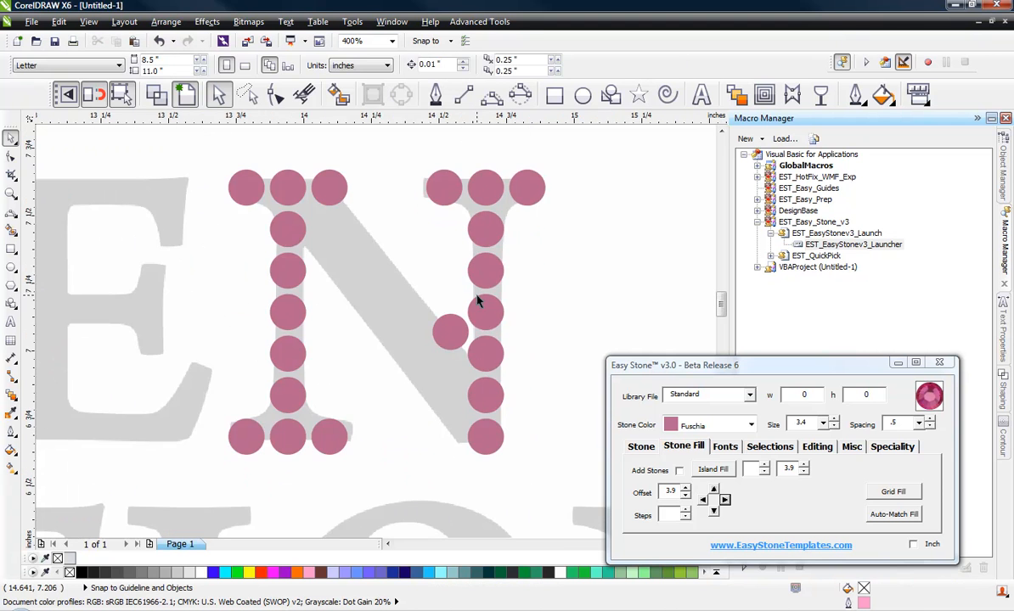
Step: Add stones between the inner stone of the N's upper-left serif and the lower diagonal stone, following the diagonal's upper edge
scroll(322, 174, up, 2)
click(335, 206)
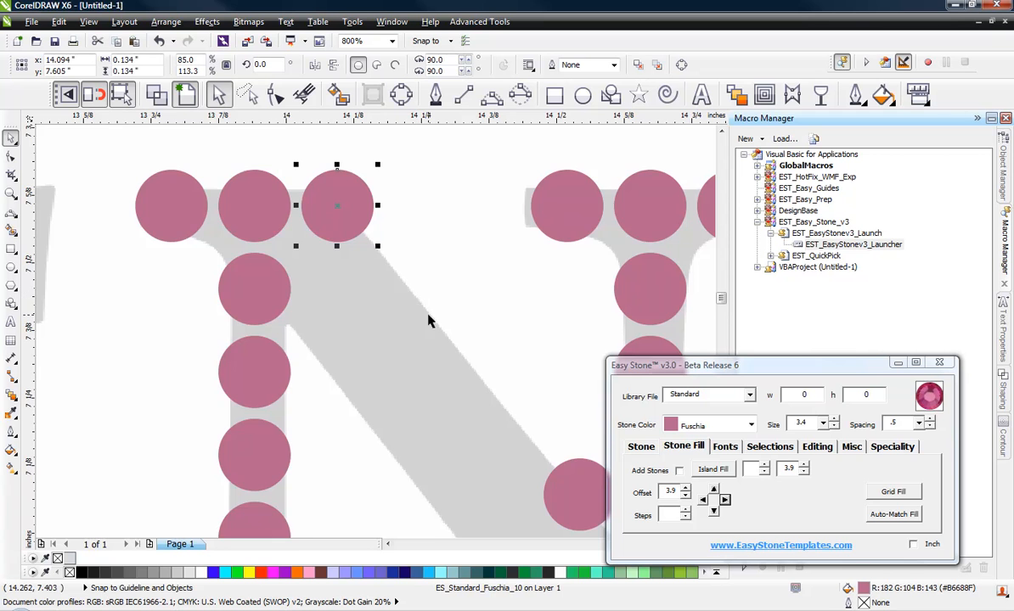
scroll(339, 242, down, 2)
scroll(454, 366, up, 4)
click(482, 367)
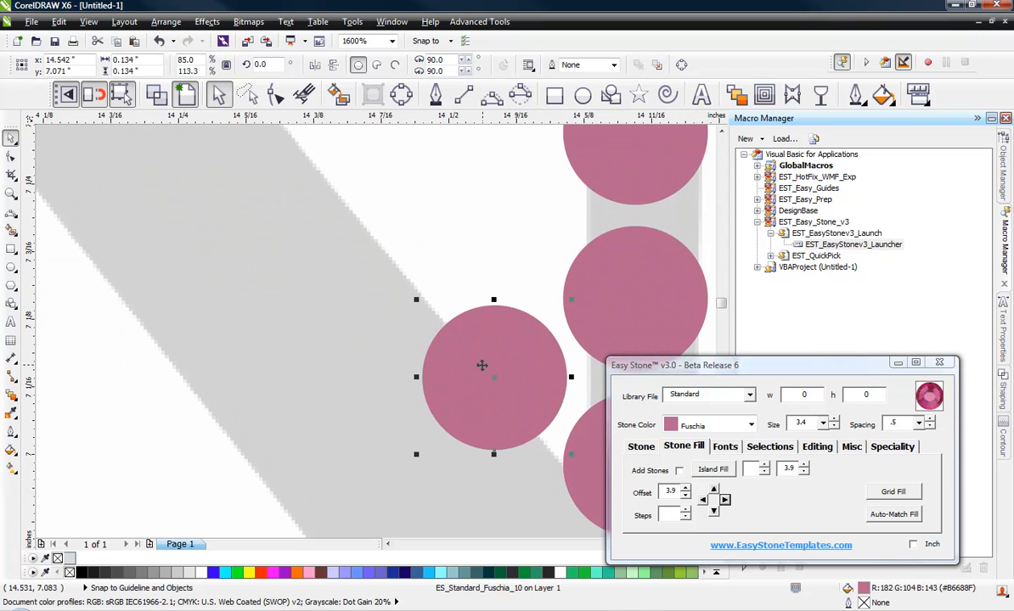
scroll(395, 303, down, 4)
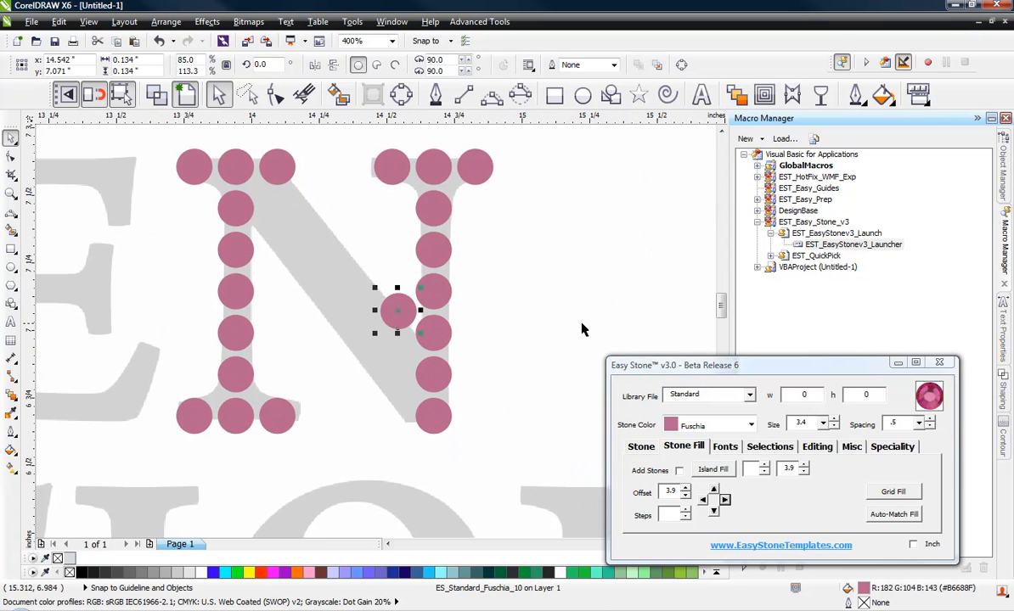
click(546, 307)
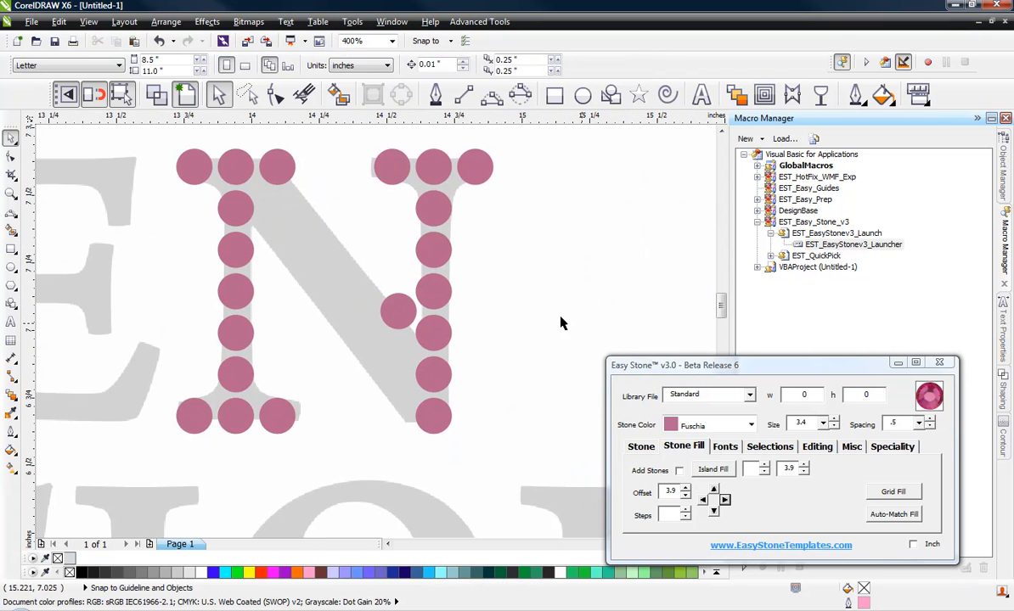
click(273, 169)
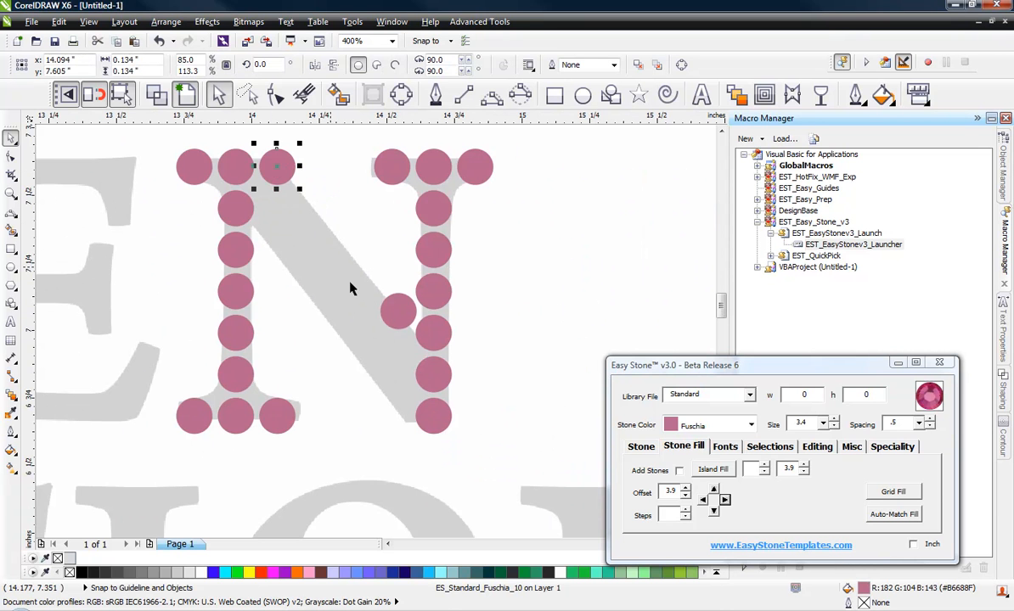
shift+click(403, 311)
click(643, 448)
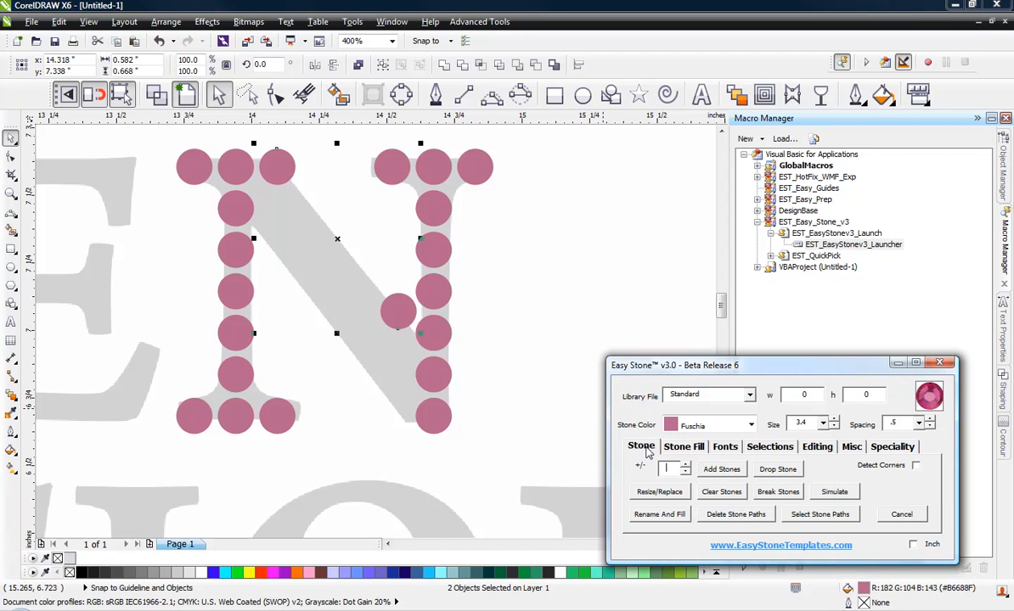
click(721, 469)
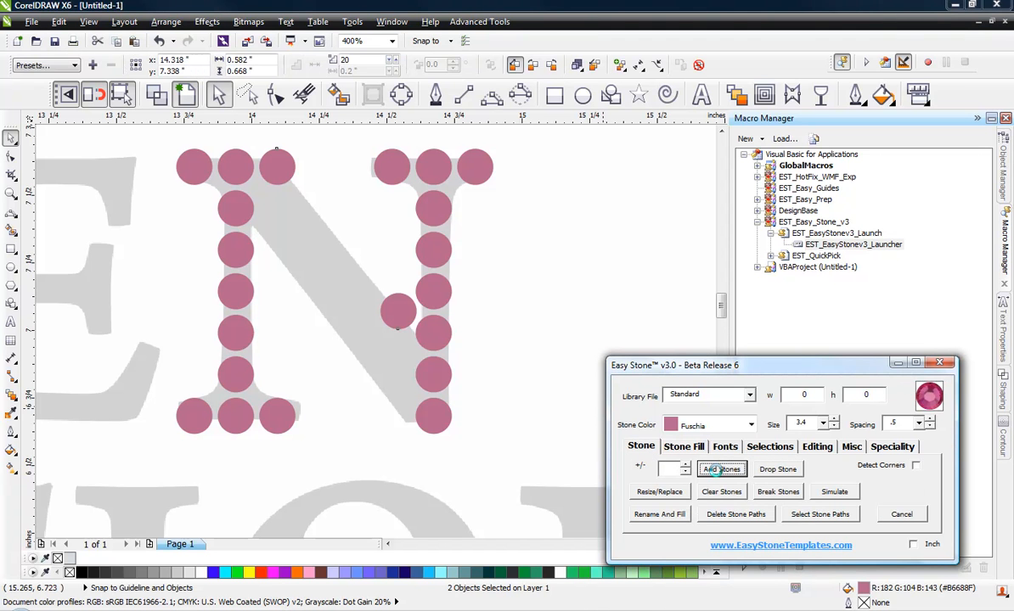
click(535, 279)
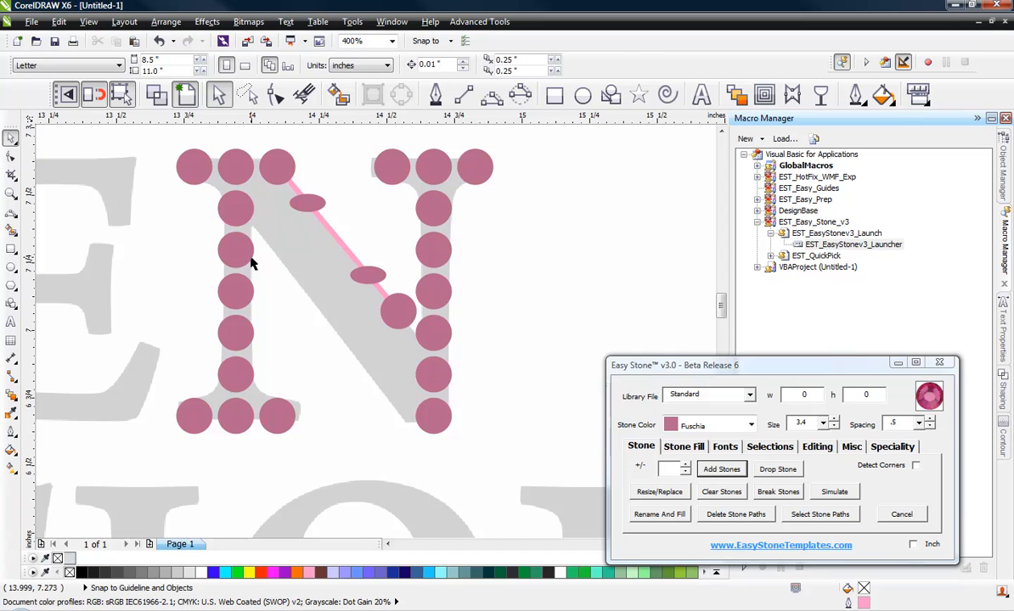
Step: Mirror the top end stone of the diagonal row until the stones between the two ends are full circles
click(291, 173)
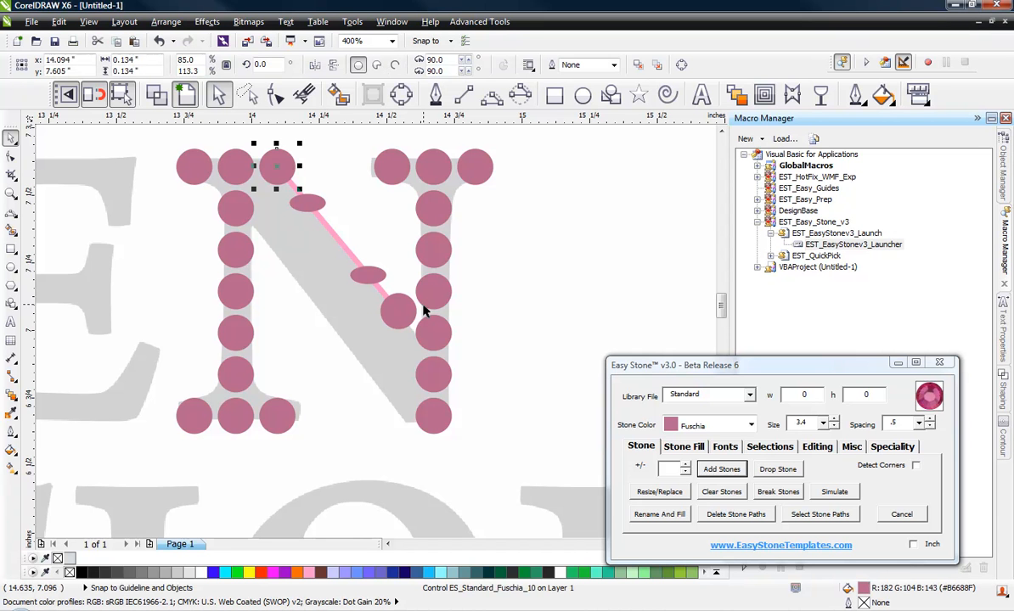
click(393, 299)
click(290, 167)
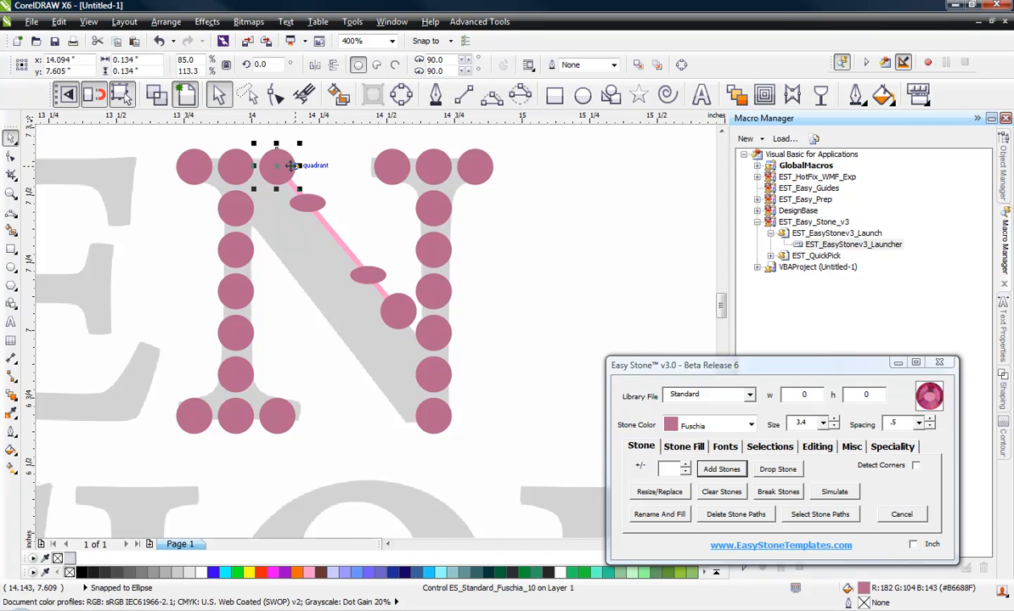
click(314, 65)
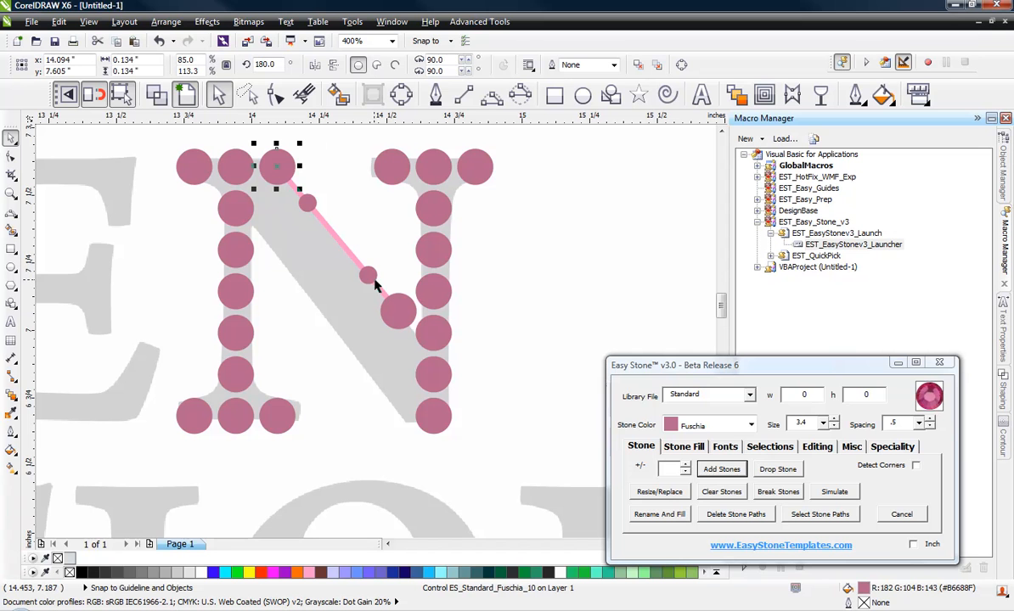
click(314, 71)
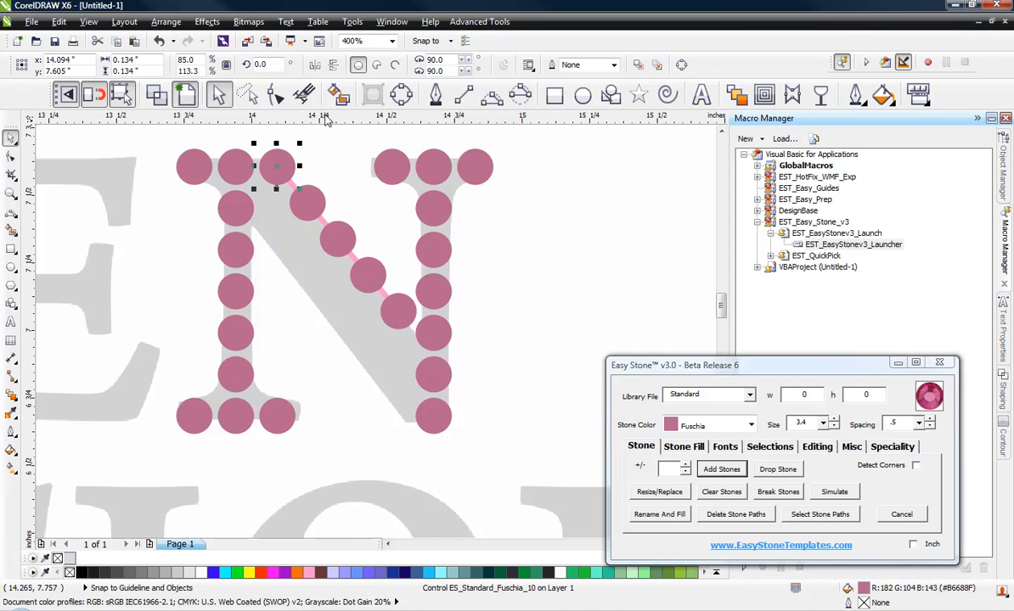
click(583, 306)
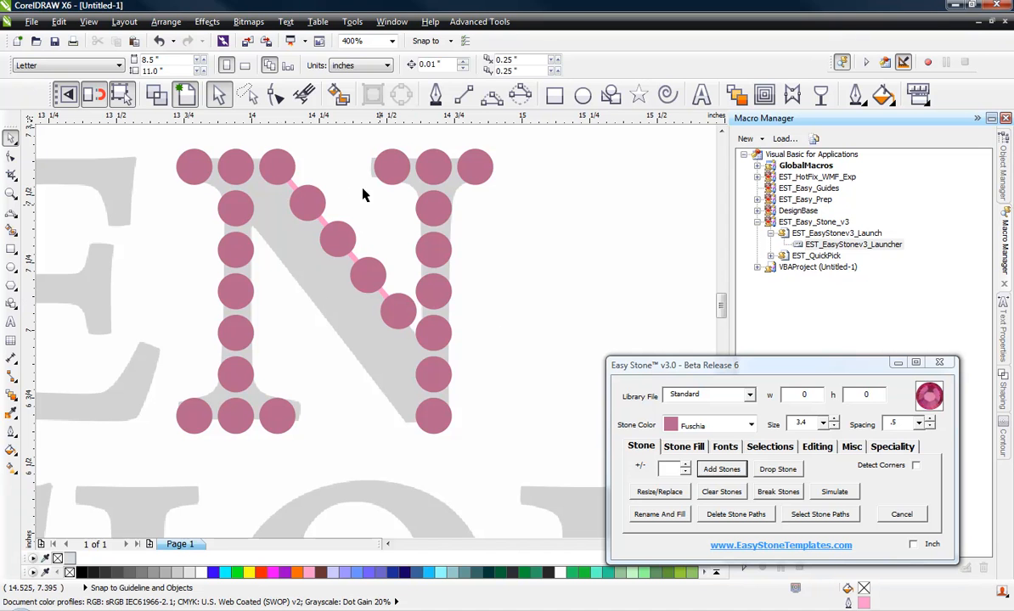
Step: Duplicate the diagonal row of stones onto the diagonal's lower edge, centred at about x 14.298 in, y 7.122 in
click(369, 282)
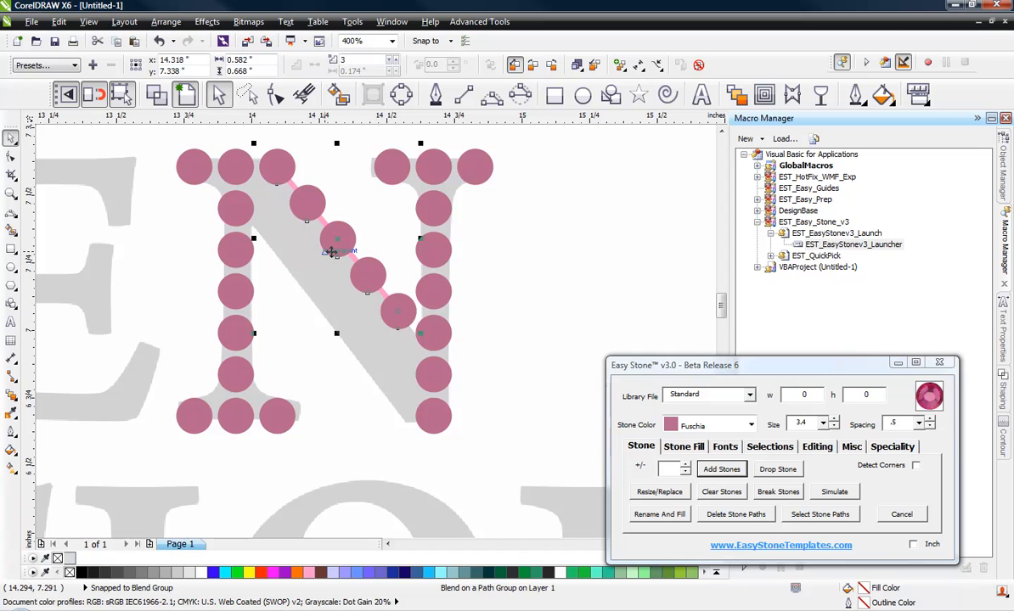
click(335, 312)
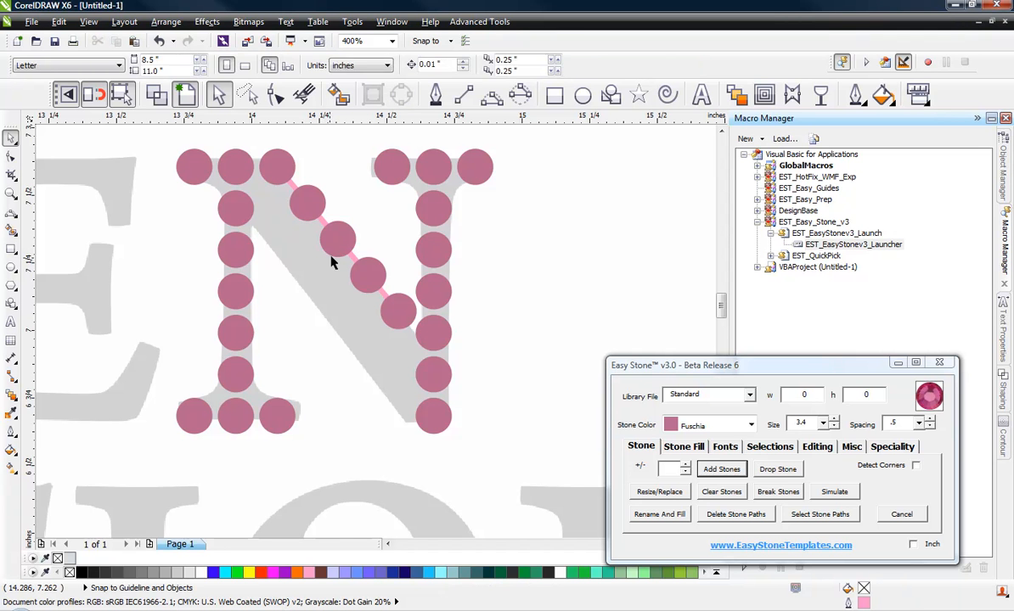
click(334, 253)
click(335, 250)
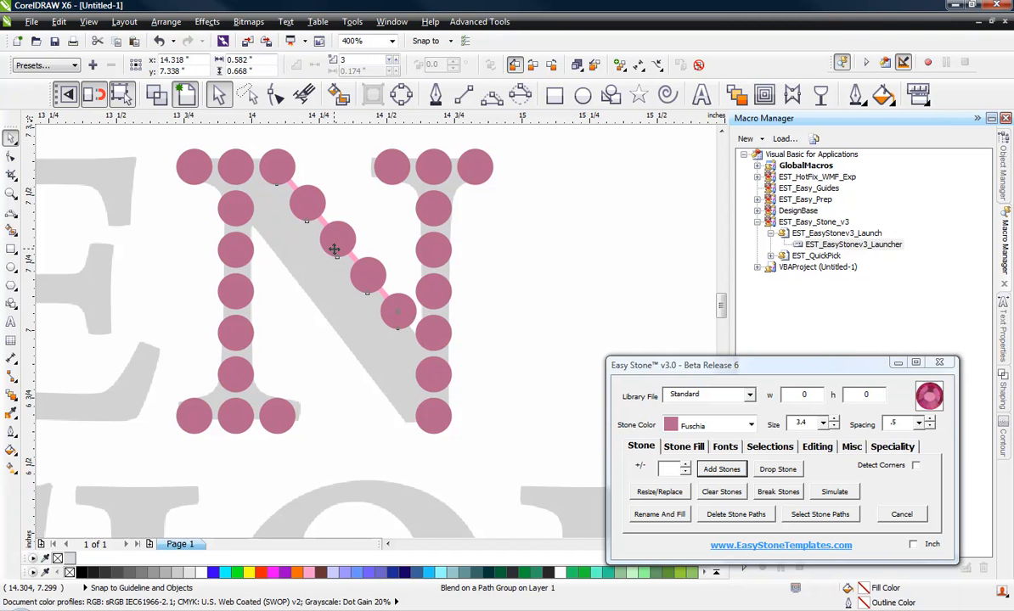
drag(335, 249, 328, 310)
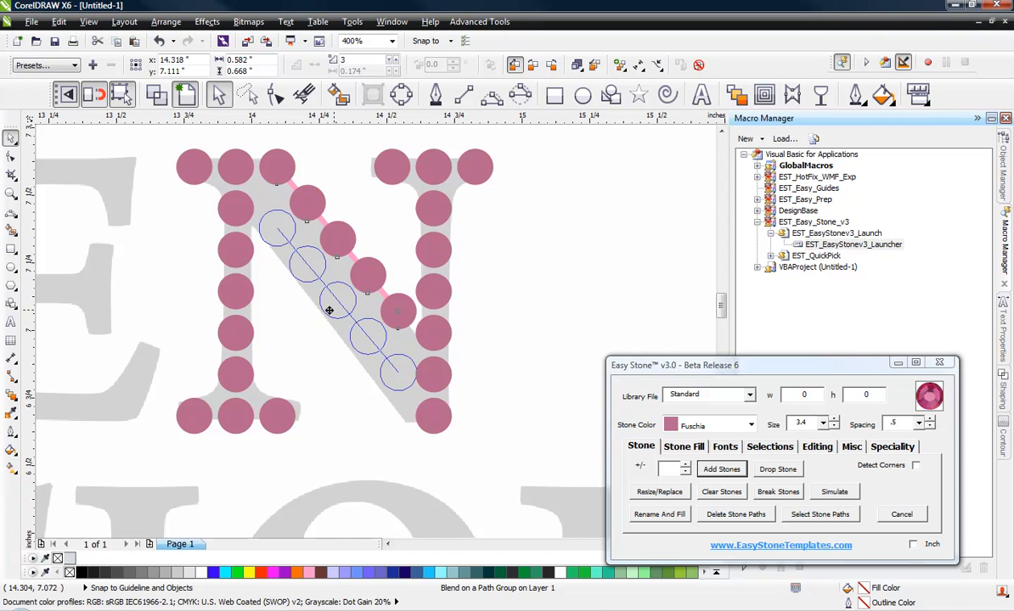
drag(327, 310, 328, 308)
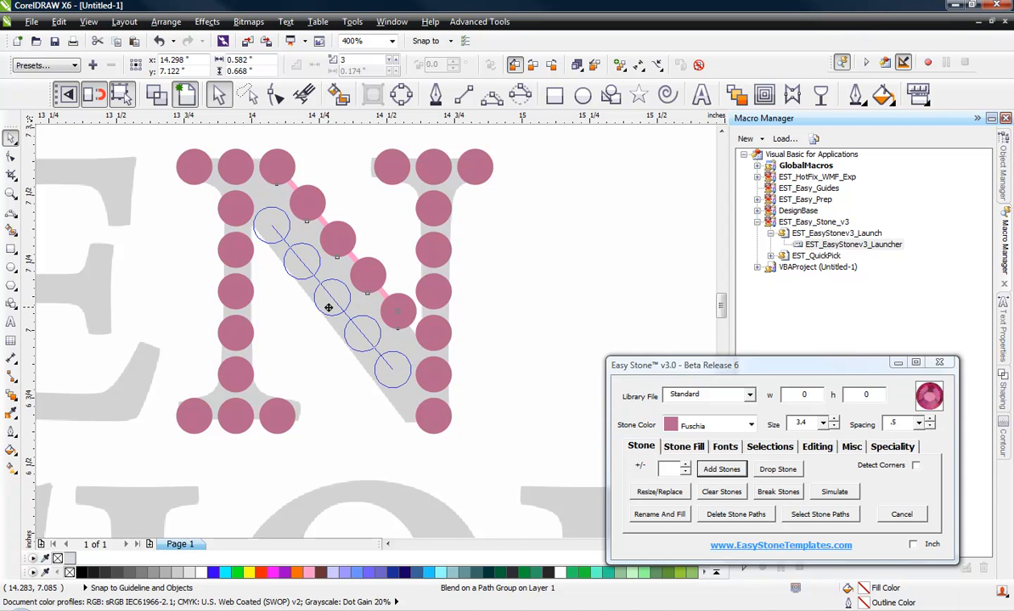
drag(328, 307, 330, 311)
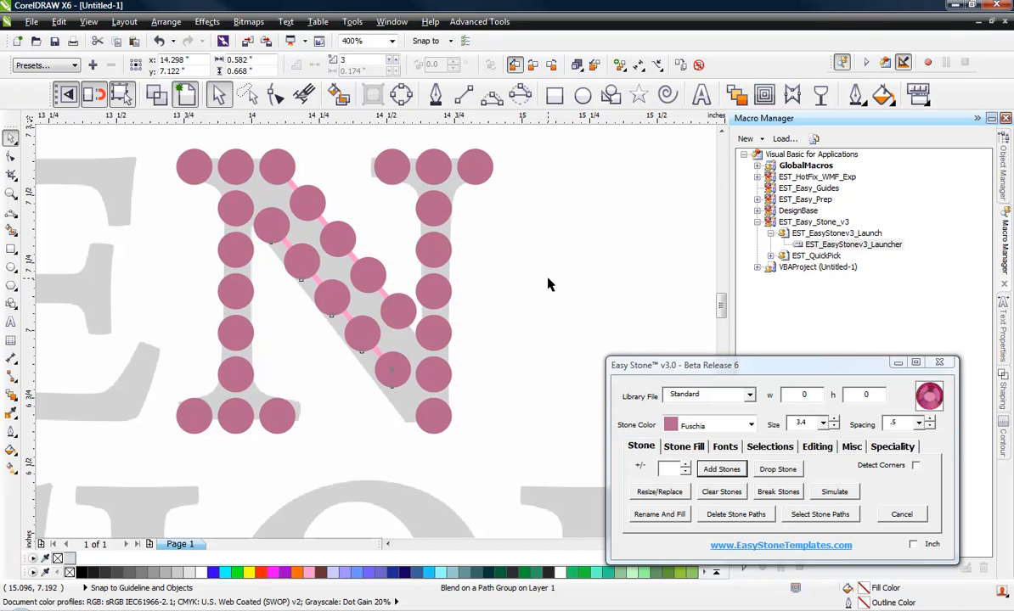
Step: Delete the stone paths from all of the N's stones
scroll(548, 285, down, 1)
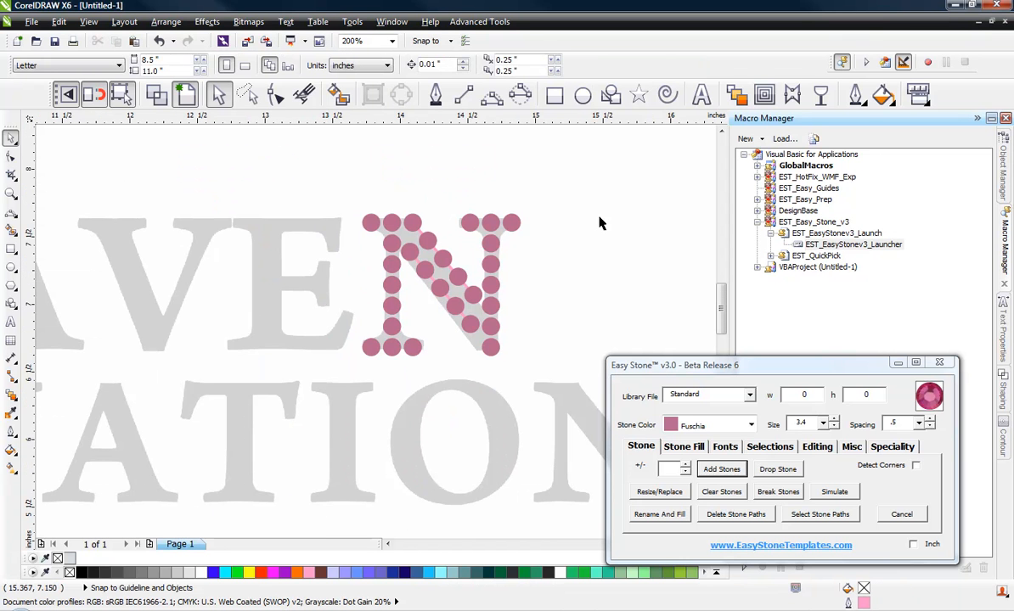
drag(596, 173, 358, 373)
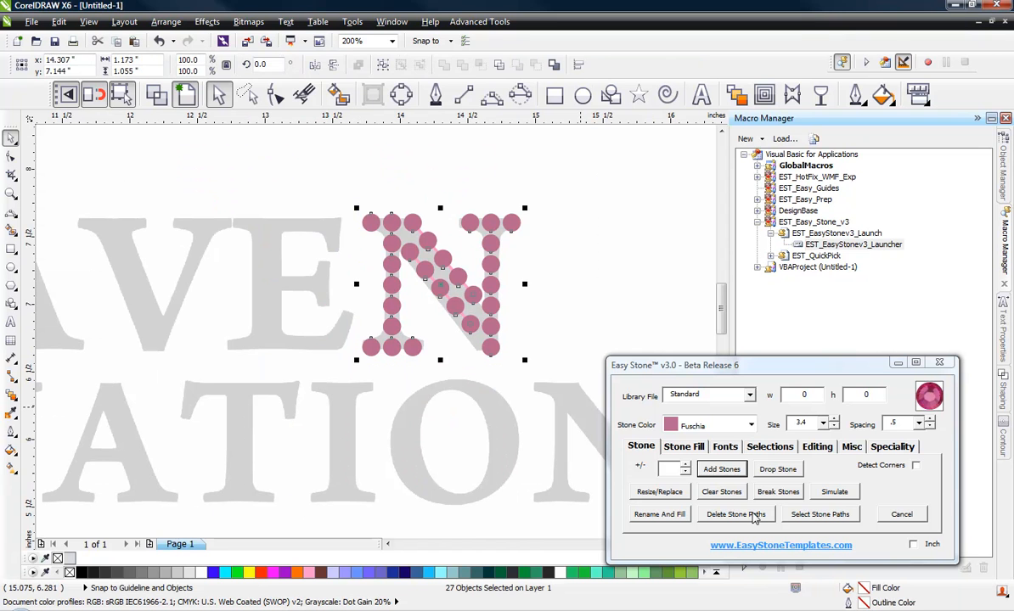
click(740, 518)
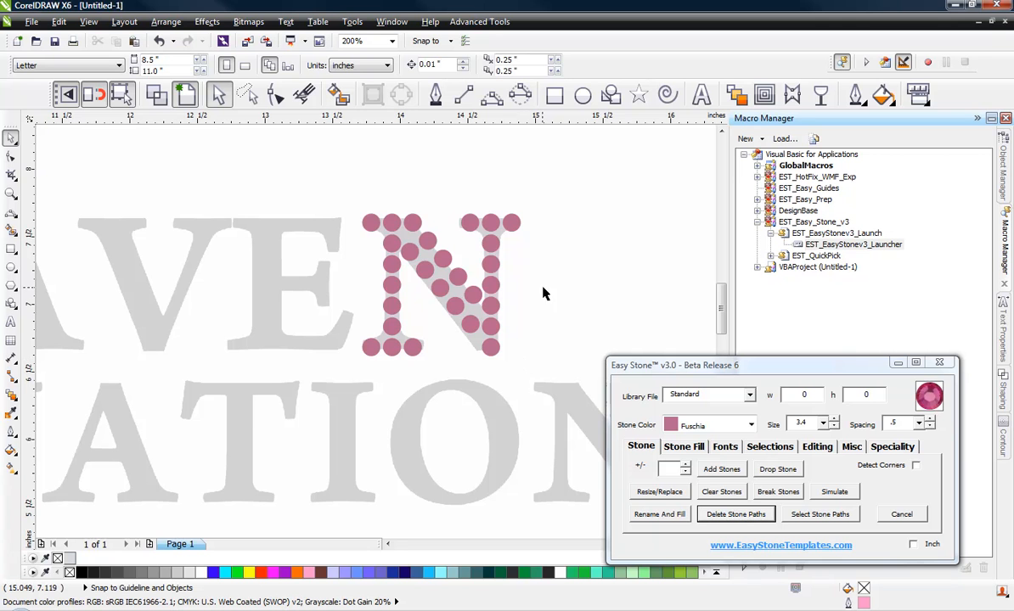
Step: Copy the stones of the N's left stem and serifs onto the E's stem in RAVEN
scroll(557, 279, down, 2)
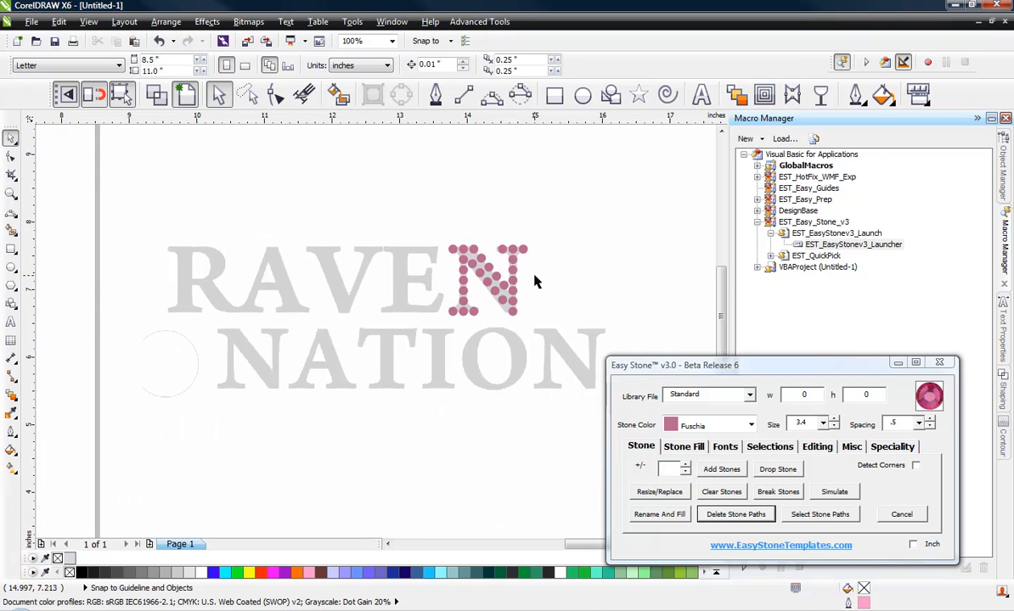
scroll(464, 289, up, 2)
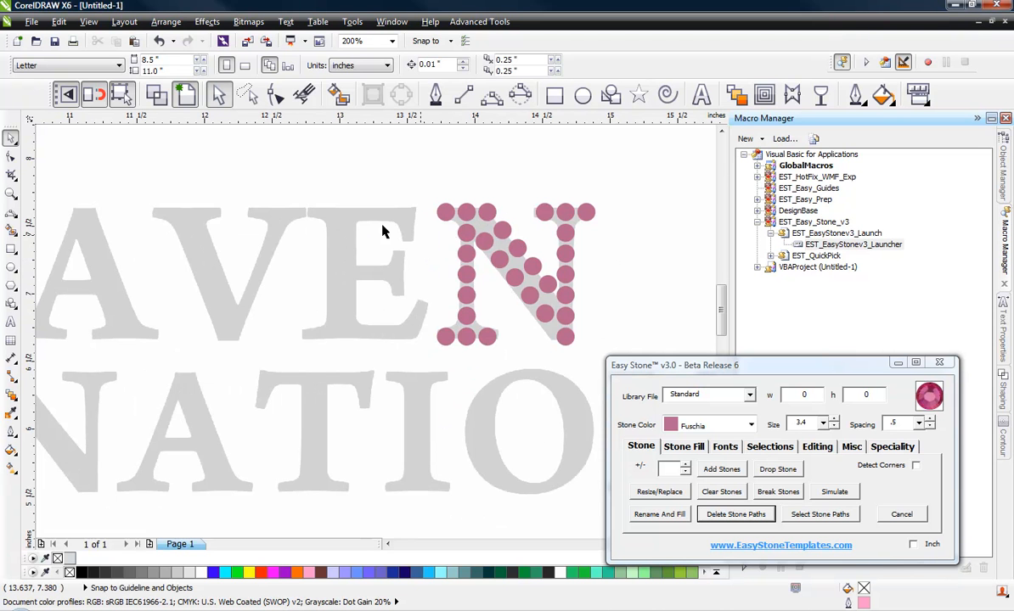
drag(411, 198, 516, 351)
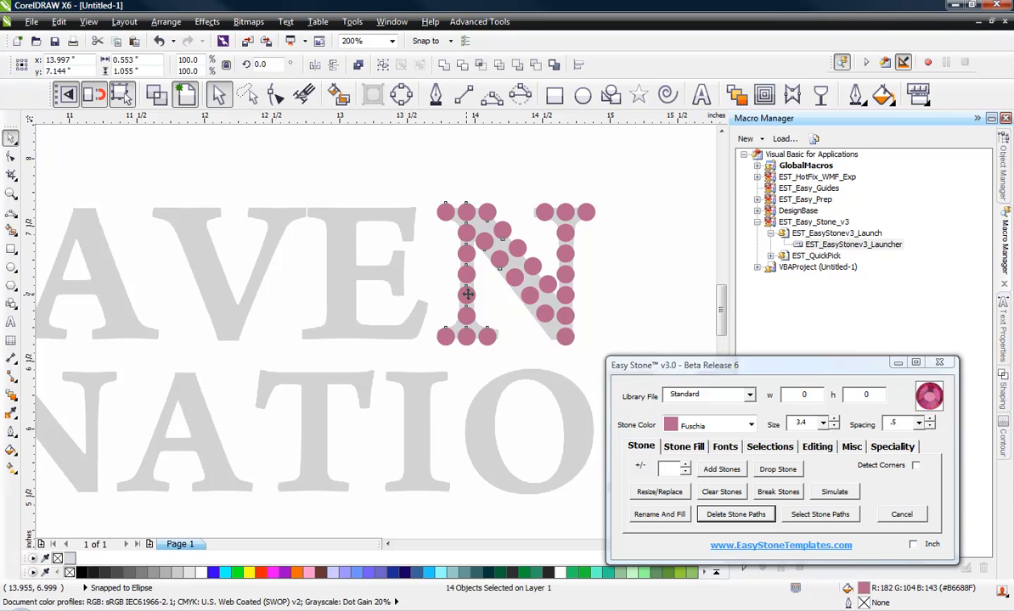
drag(467, 294, 332, 306)
click(401, 293)
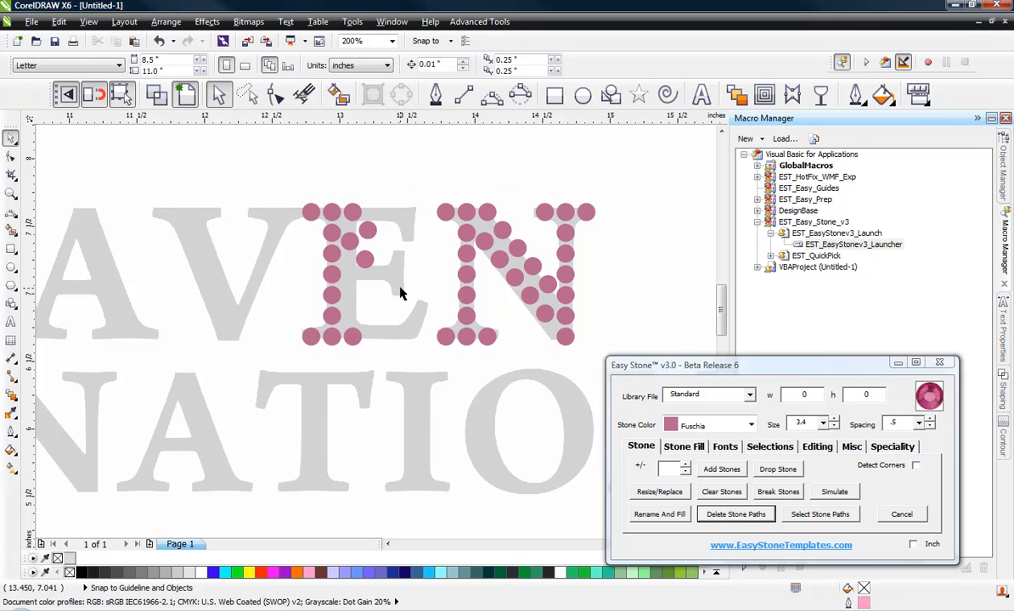
Step: Delete the three stray diagonal stones that were copied onto the E
click(368, 230)
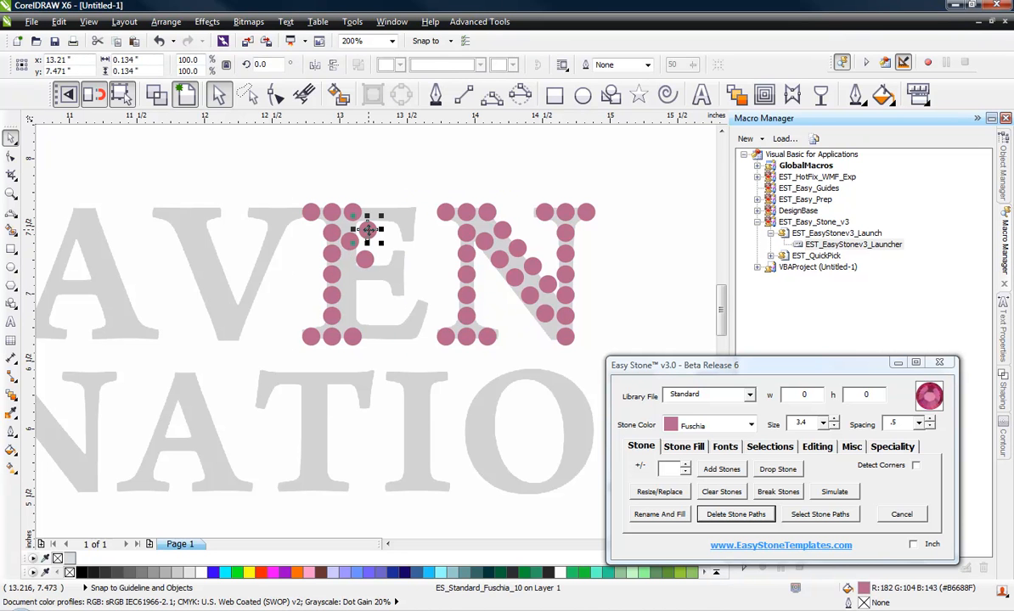
key(Delete)
click(344, 235)
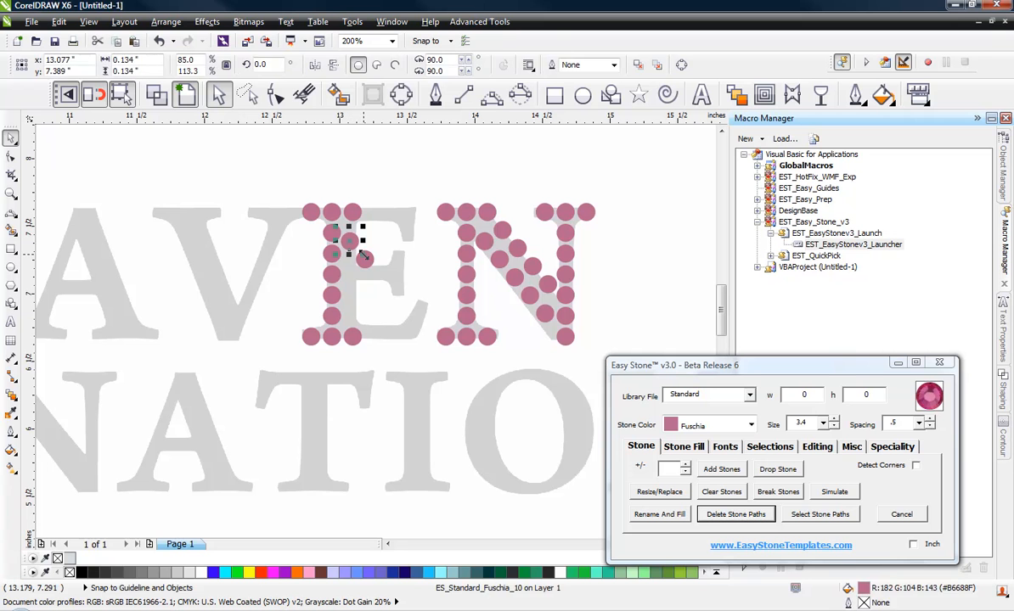
key(Delete)
click(364, 259)
key(Delete)
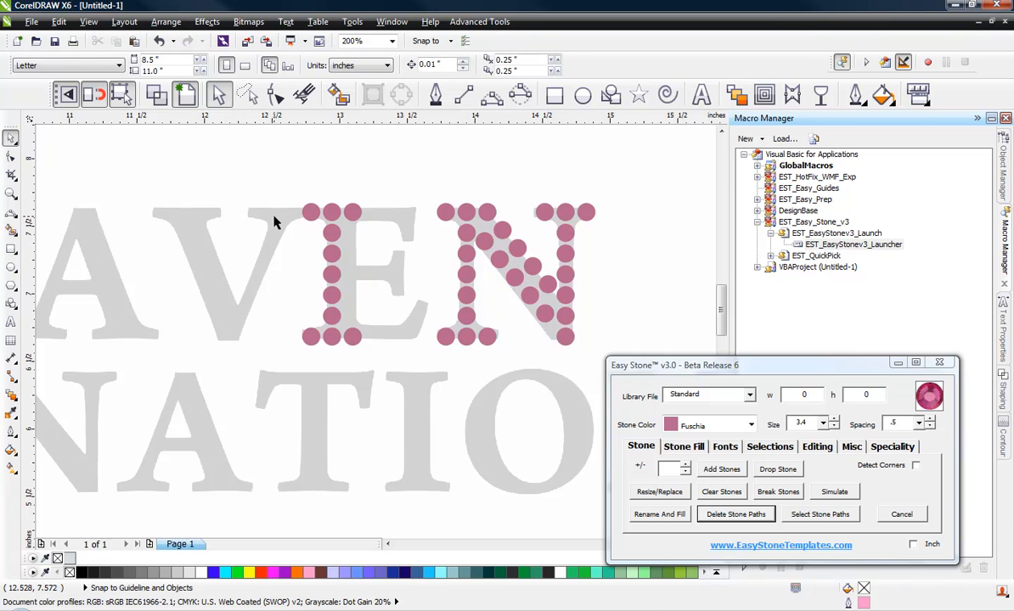
Step: Add a second column of five stones to the right of the E's stem stones at a 3.9 offset
drag(276, 222, 365, 338)
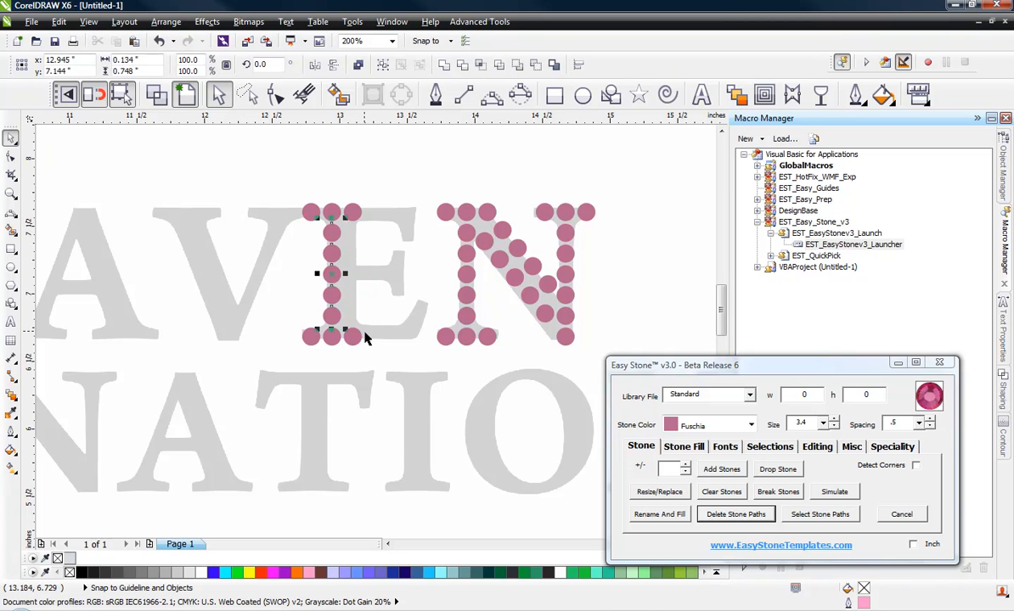
click(684, 450)
click(724, 500)
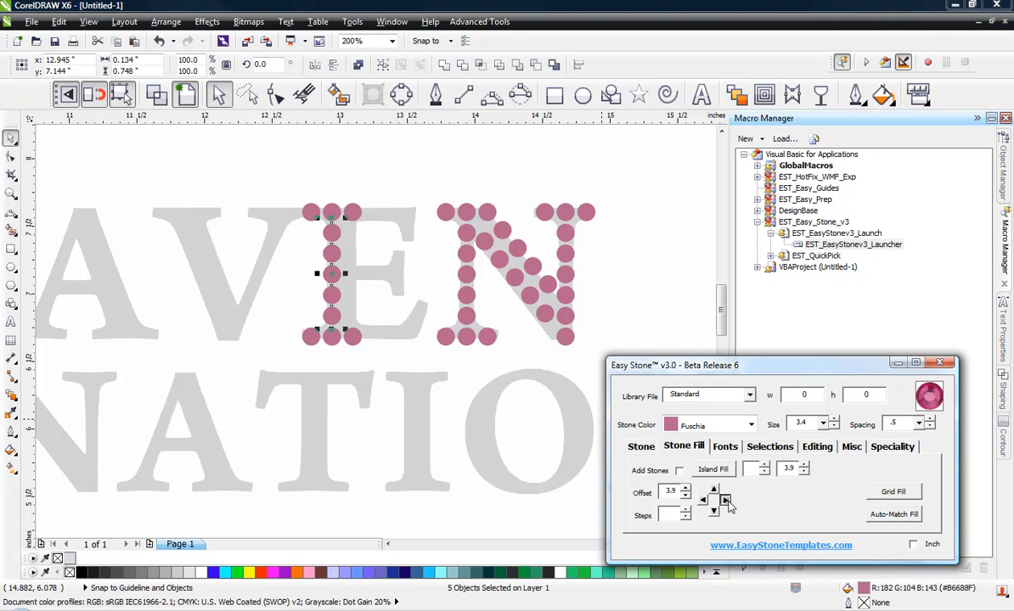
click(414, 356)
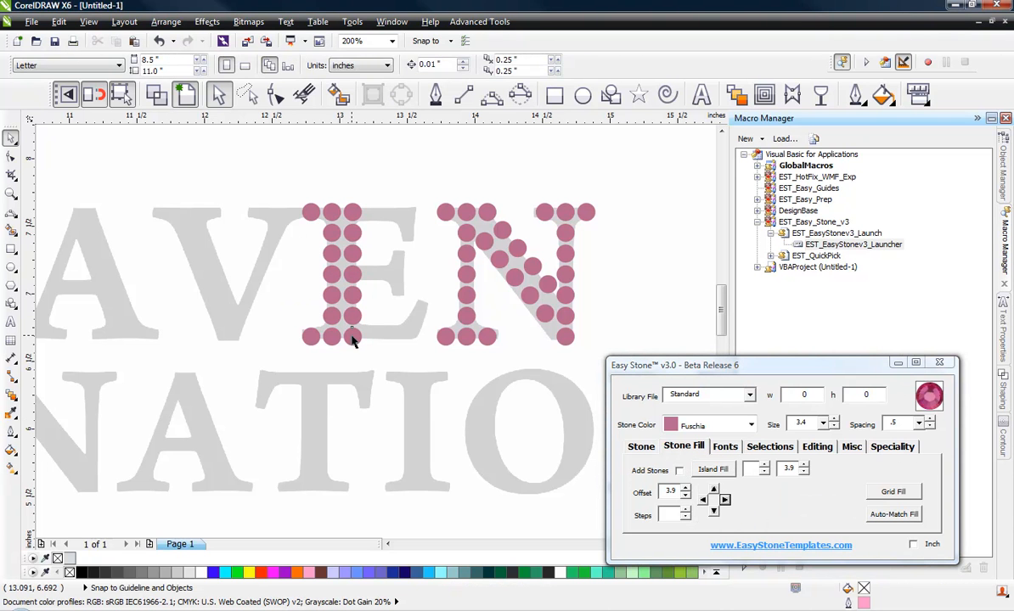
Step: Extend the E's top and bottom rows by three stones each toward the right, at a 3.9 offset
click(354, 340)
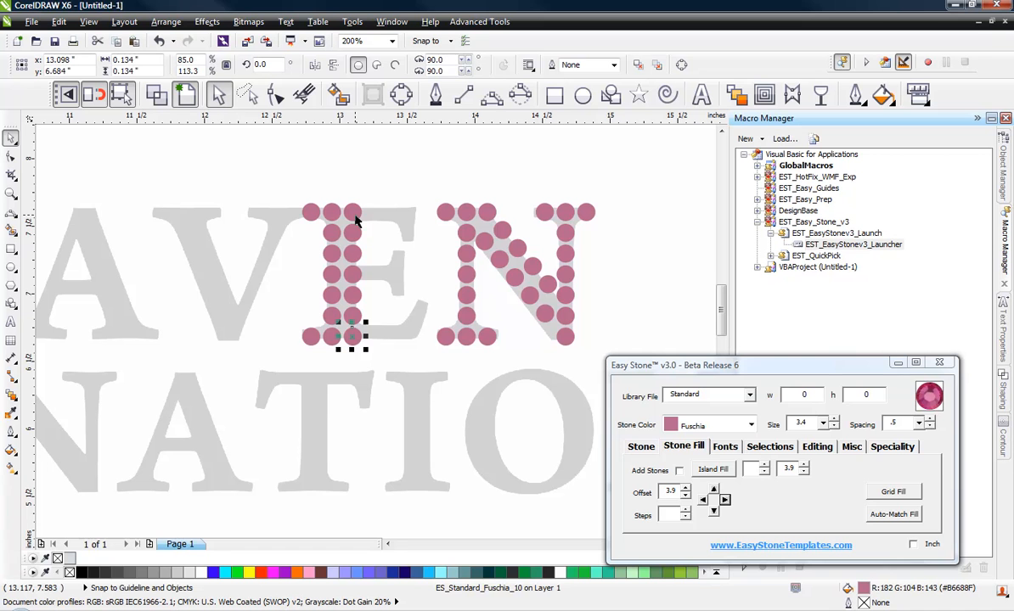
shift+click(357, 219)
click(724, 500)
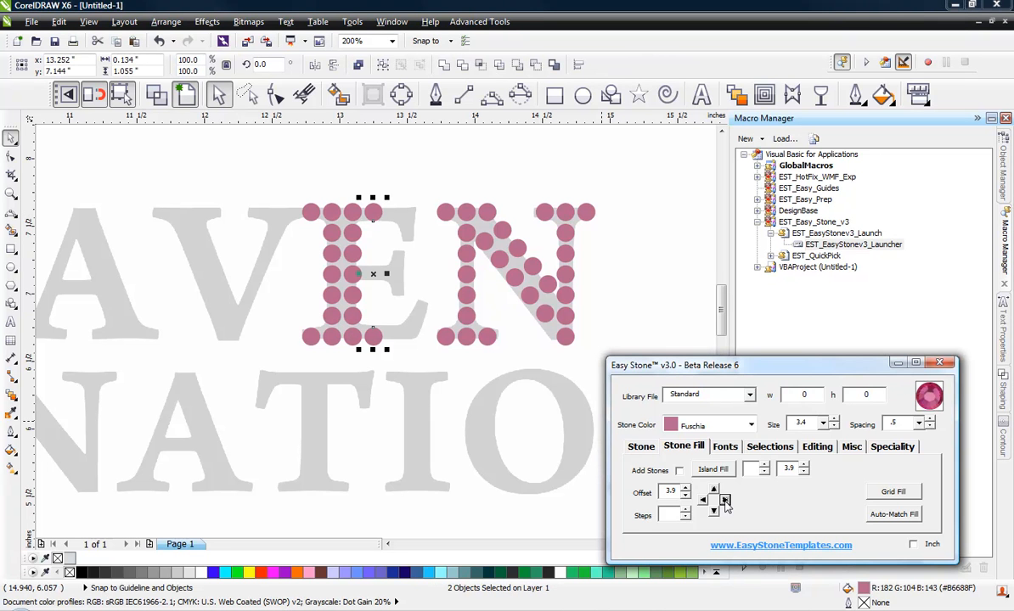
click(724, 500)
click(725, 501)
click(429, 356)
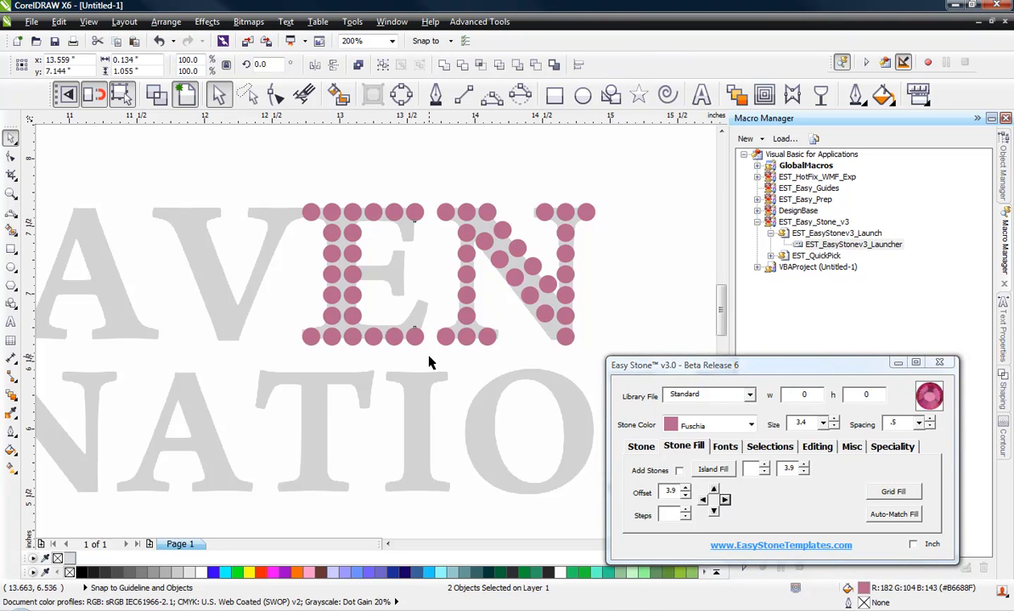
Step: Add a stone below the last stone of the E's top row at a 3.9 offset and shift it slightly right
scroll(403, 231, up, 3)
scroll(425, 213, down, 1)
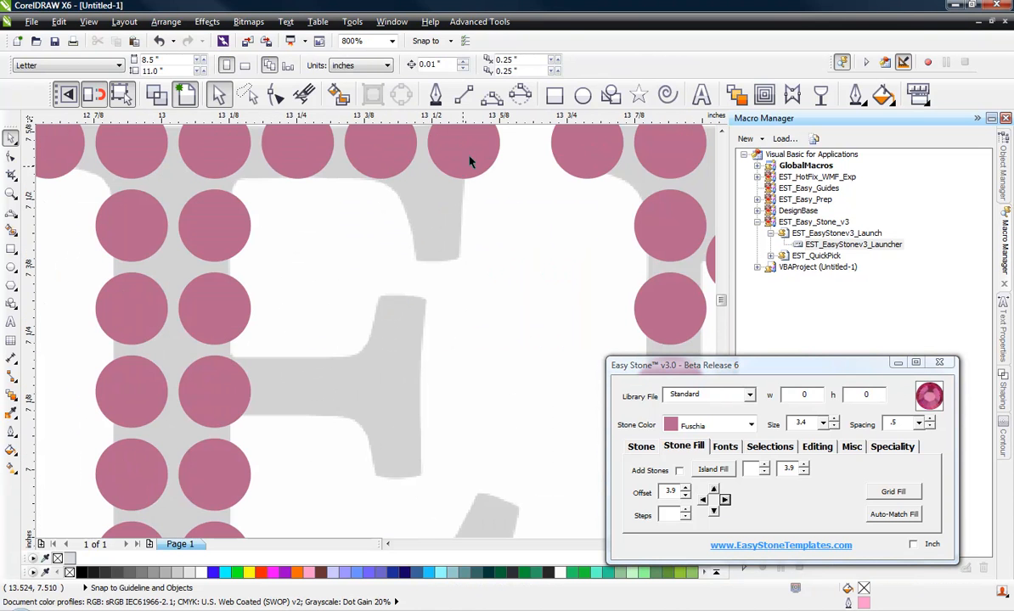
click(442, 149)
click(713, 510)
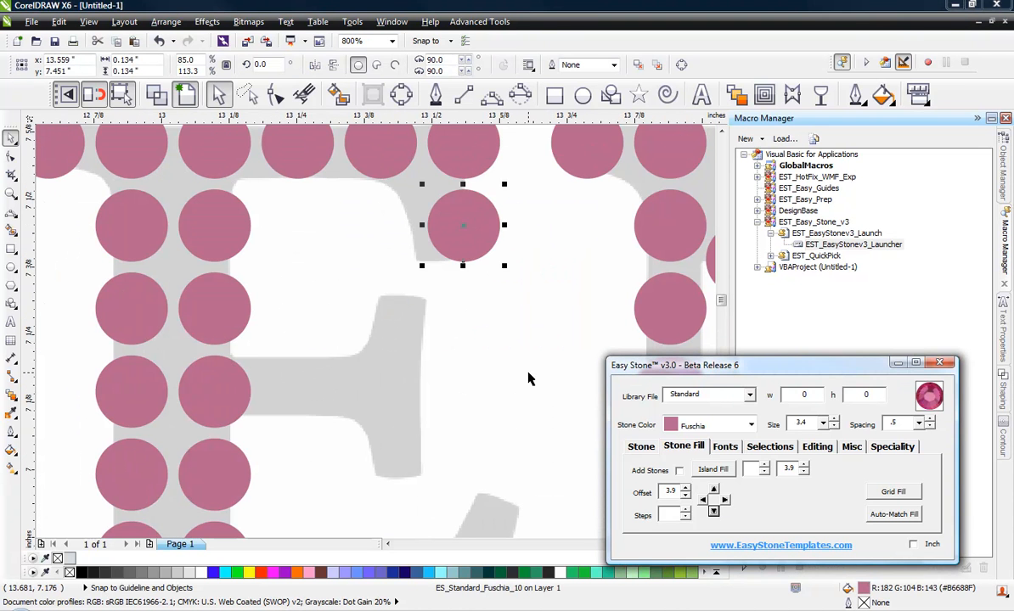
drag(431, 225, 455, 229)
scroll(414, 207, down, 2)
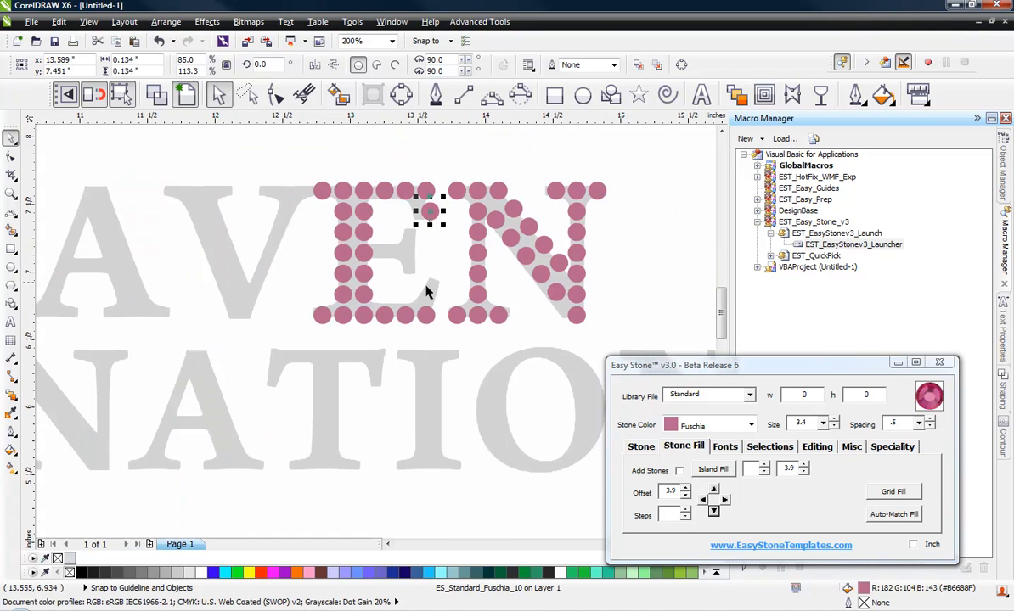
Step: Add a stone above the last stone of the E's bottom row at a 3.9 offset and shift it right onto the serif
click(424, 286)
scroll(426, 315, up, 2)
click(427, 318)
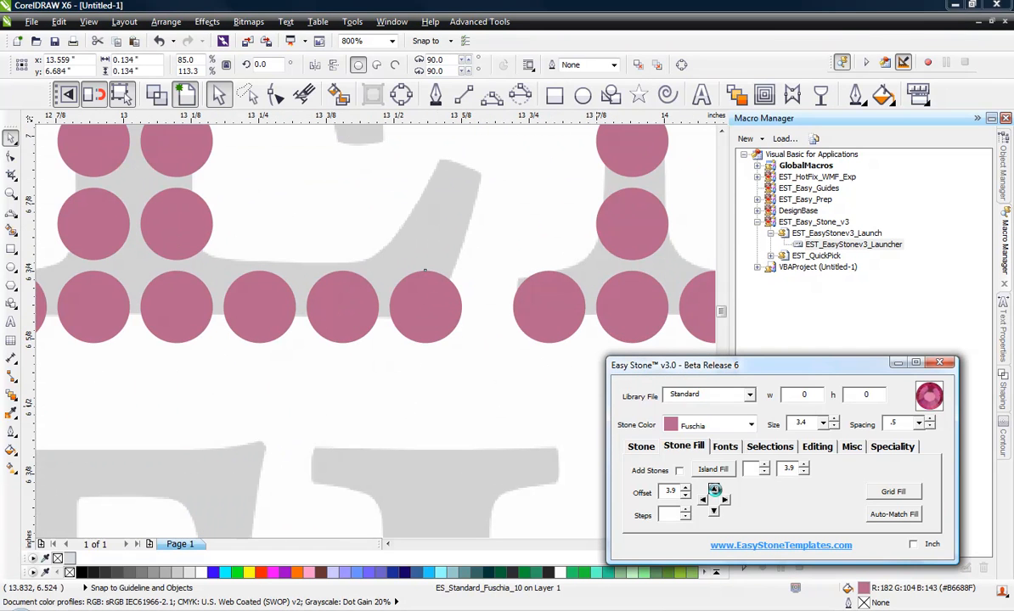
click(713, 489)
drag(445, 233, 473, 233)
click(470, 314)
scroll(470, 314, down, 1)
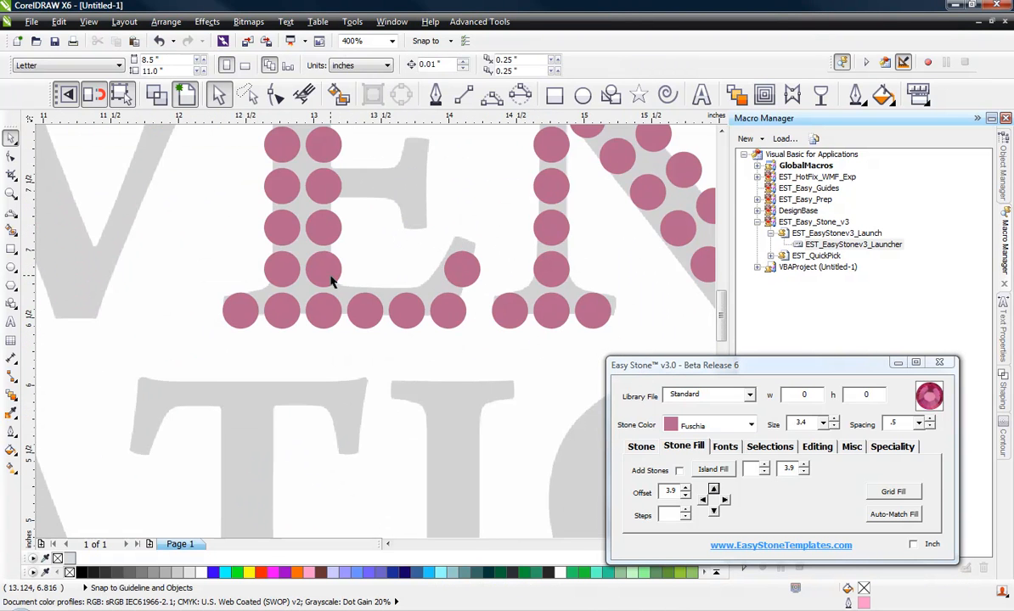
Step: Build the E's middle arm with two stones to the right, plus one above and one below its end, at a 3.9 offset
scroll(331, 276, down, 1)
scroll(343, 200, up, 1)
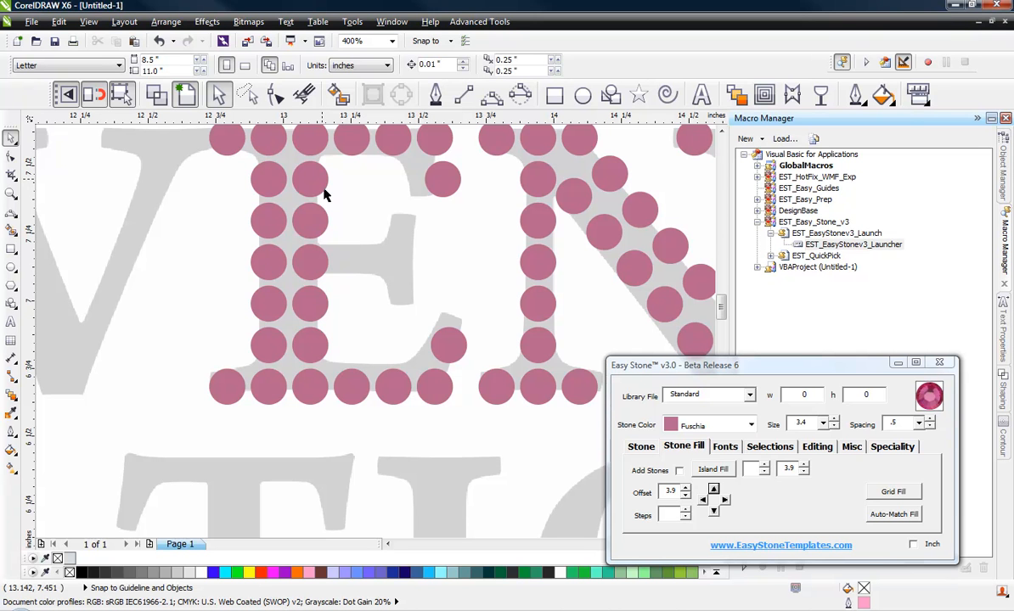
click(315, 268)
click(317, 302)
click(318, 343)
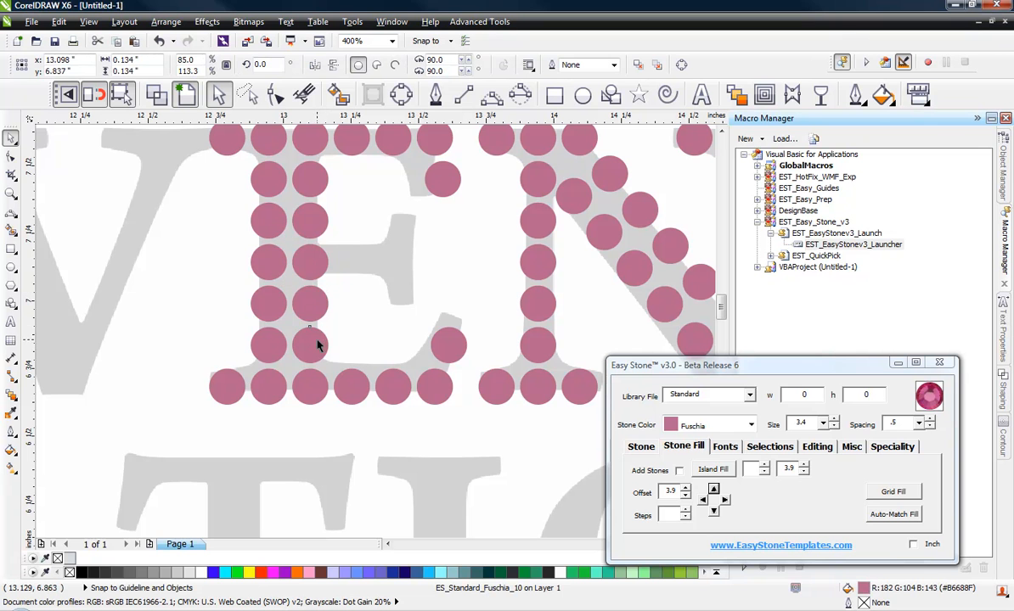
click(314, 269)
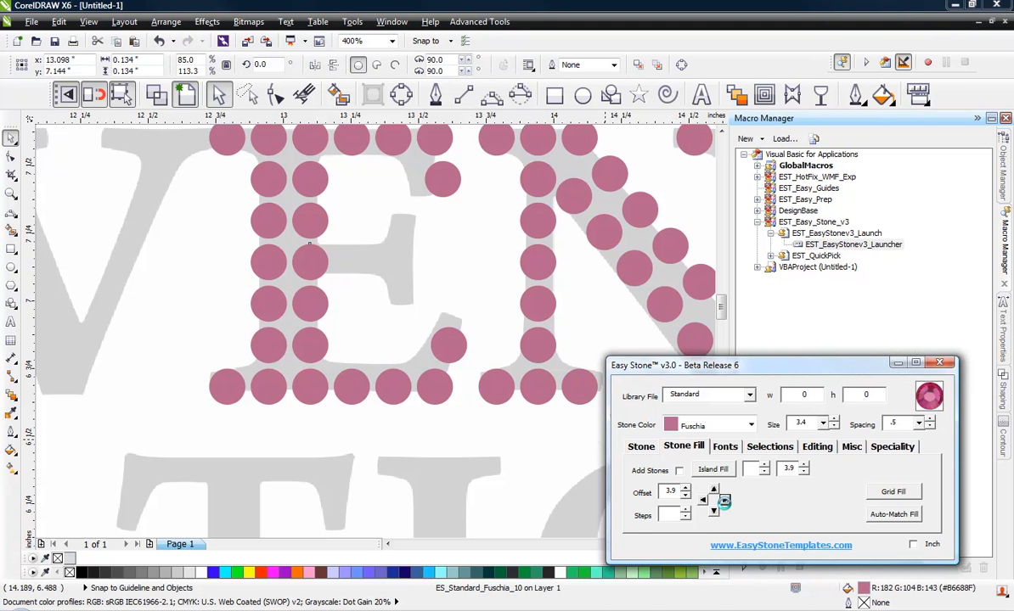
click(724, 501)
click(725, 501)
click(713, 490)
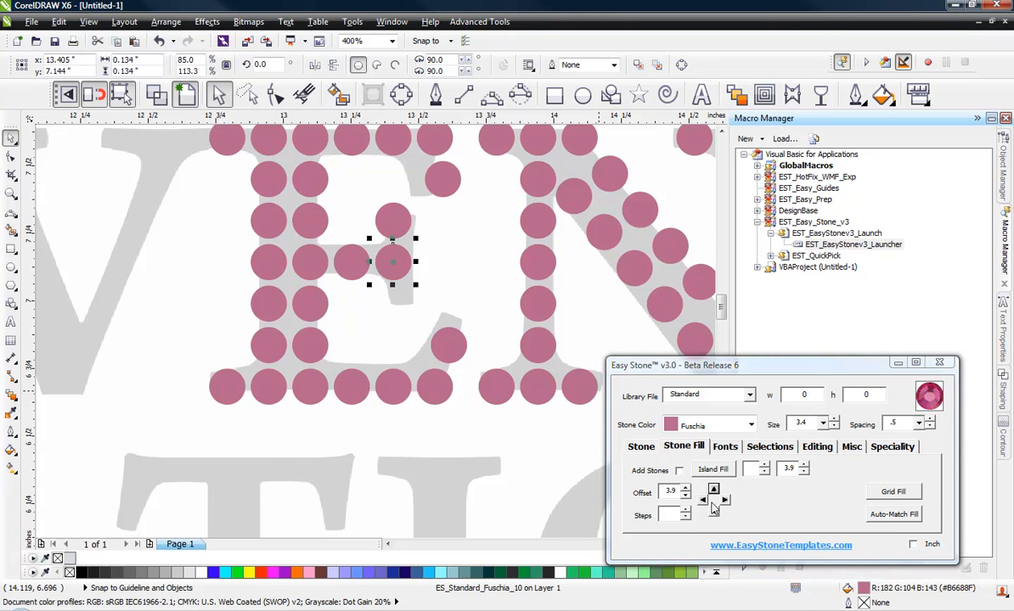
click(713, 510)
click(467, 276)
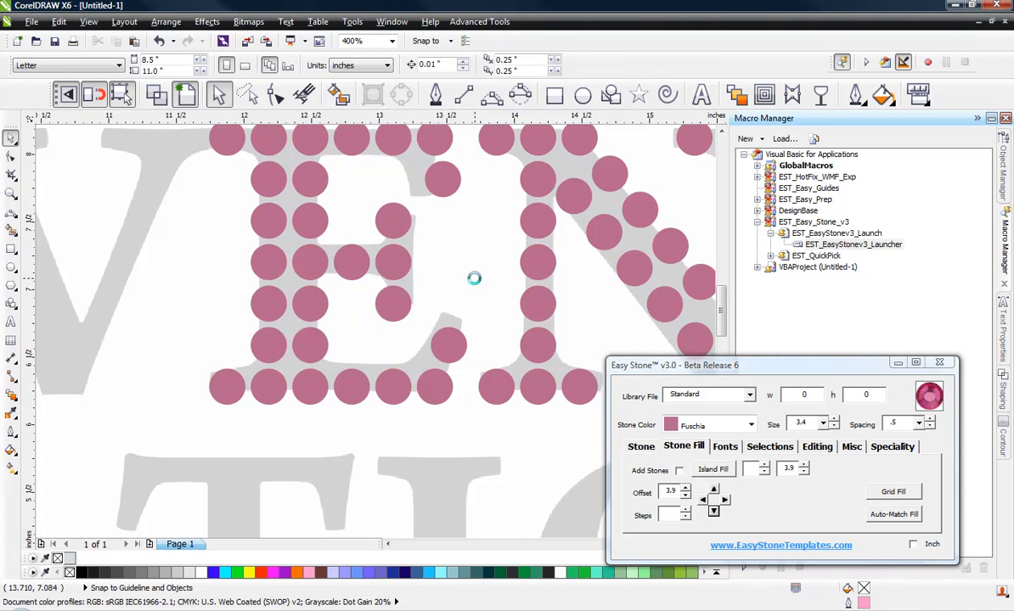
Step: Move all the E and N stones in RAVEN together about 0.3 inch to the right
scroll(474, 277, down, 1)
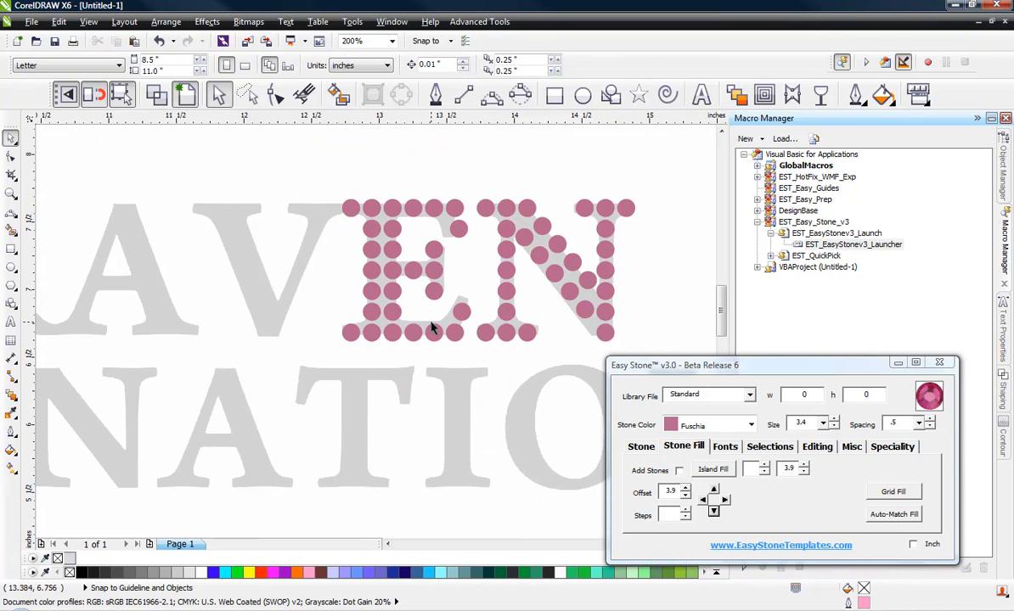
drag(649, 169, 323, 363)
drag(431, 270, 431, 270)
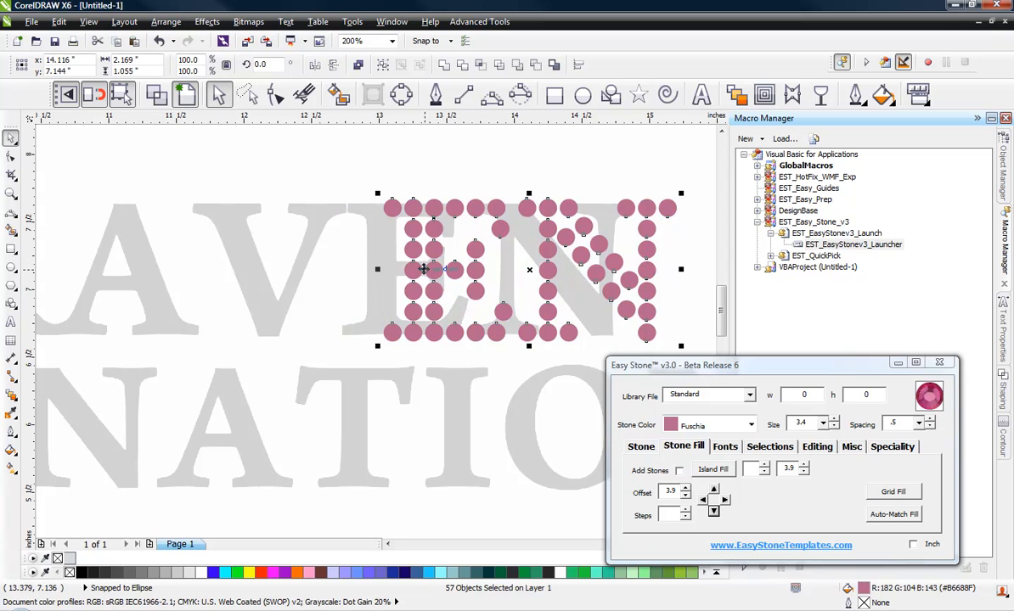
click(332, 281)
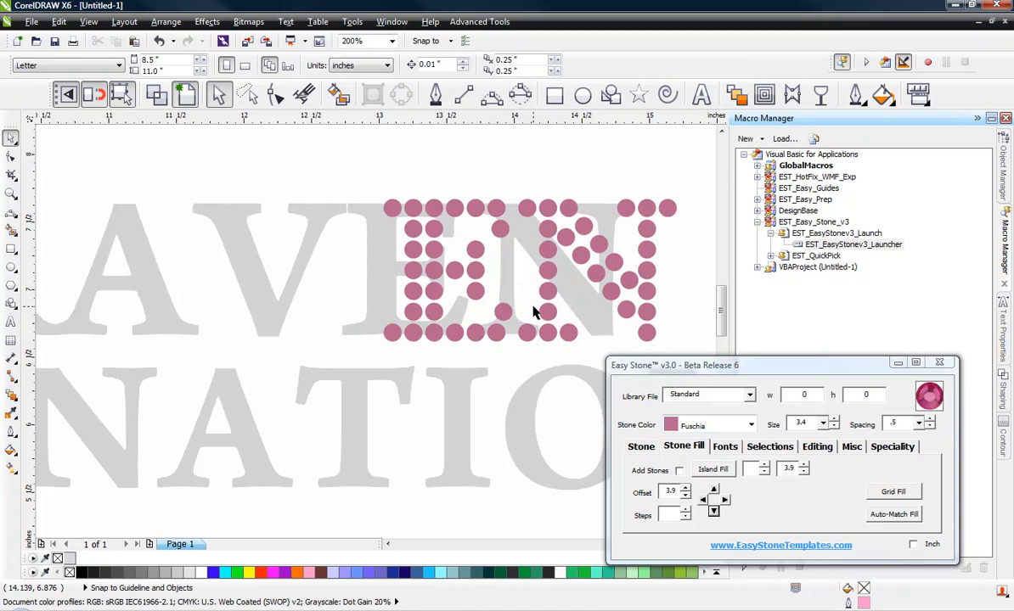
Step: Copy the E's complete set of stones onto the R at the start of RAVEN
scroll(382, 293, down, 1)
scroll(331, 289, up, 1)
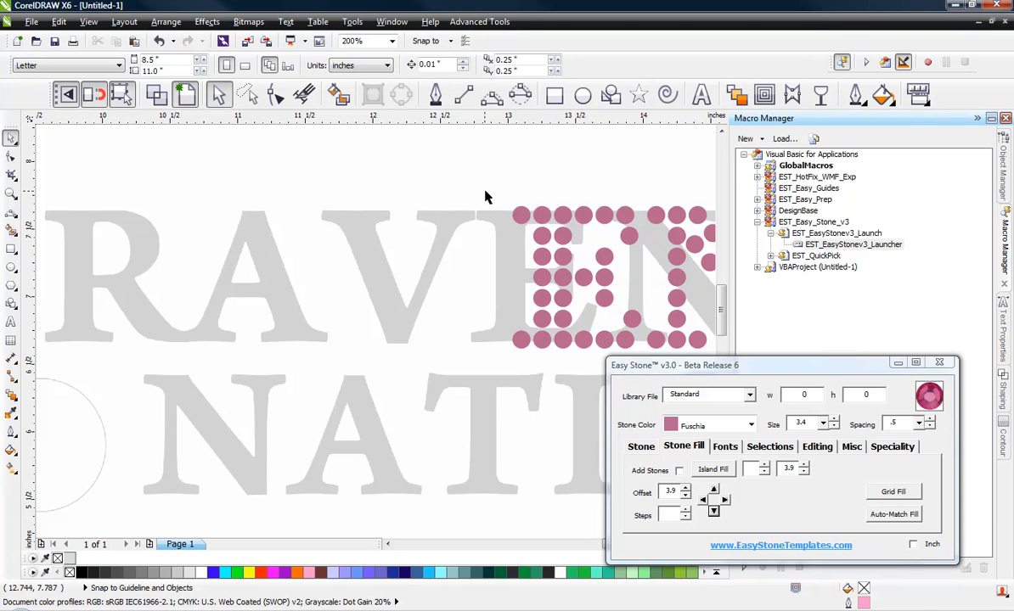
drag(481, 182, 638, 355)
drag(558, 273, 92, 336)
click(198, 231)
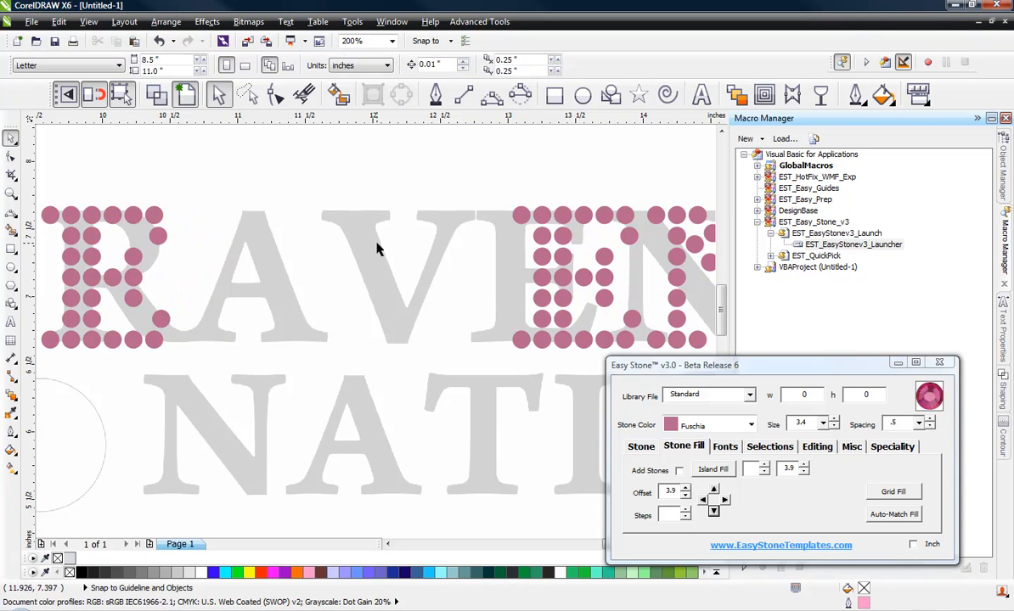
Step: Delete the R's copied lower serif stone and the stones above and below the end of the middle arm
scroll(378, 241, down, 1)
scroll(245, 240, up, 1)
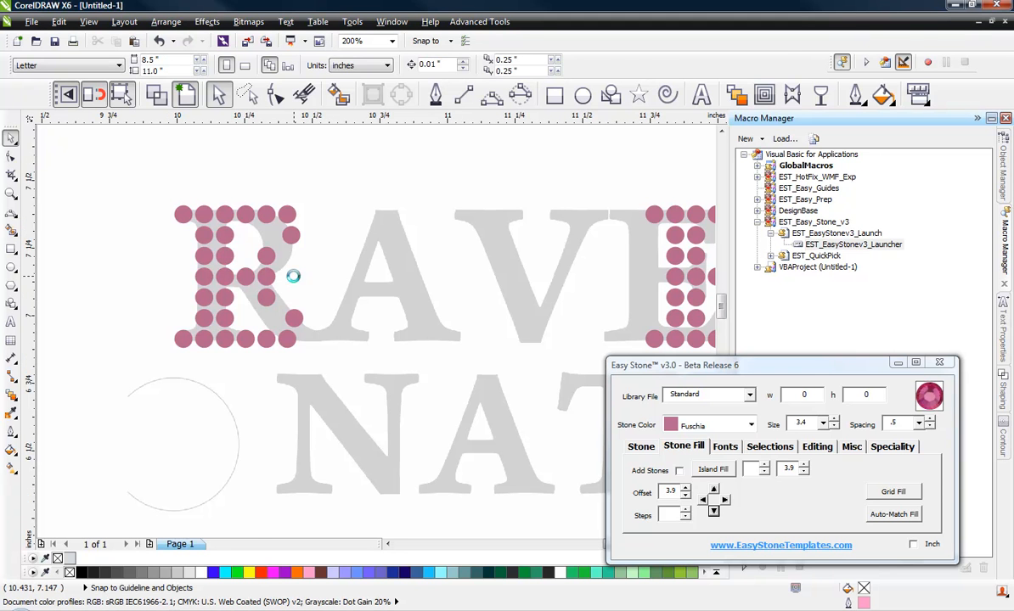
scroll(289, 273, up, 1)
click(295, 353)
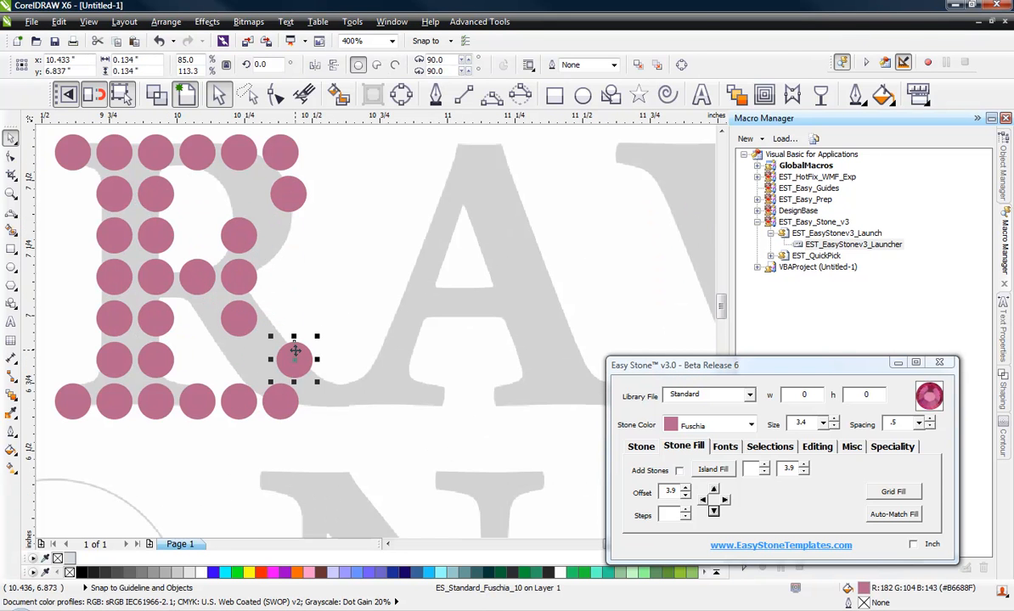
key(Delete)
click(227, 321)
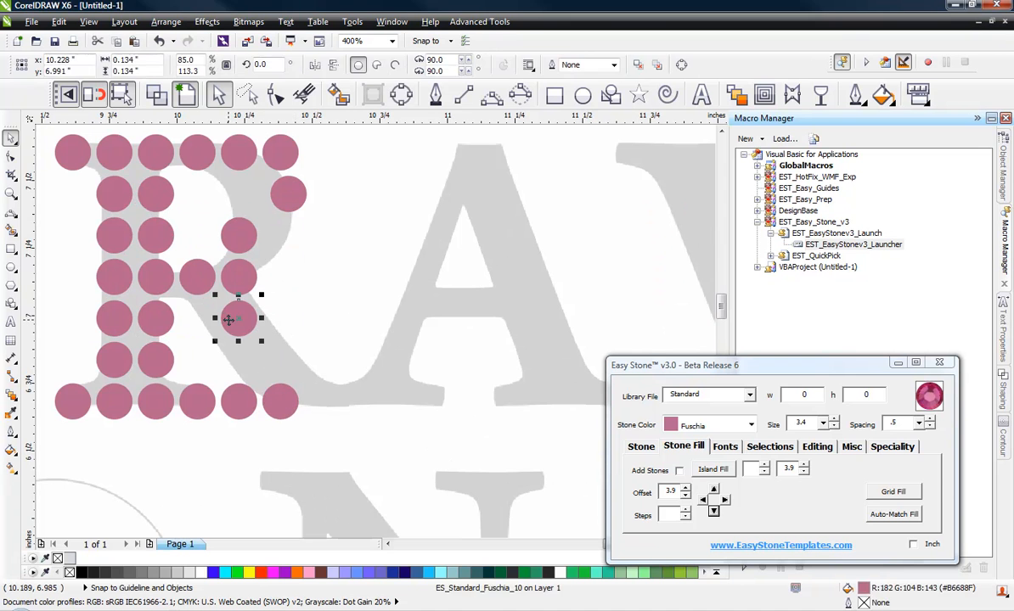
key(Delete)
click(238, 237)
key(Delete)
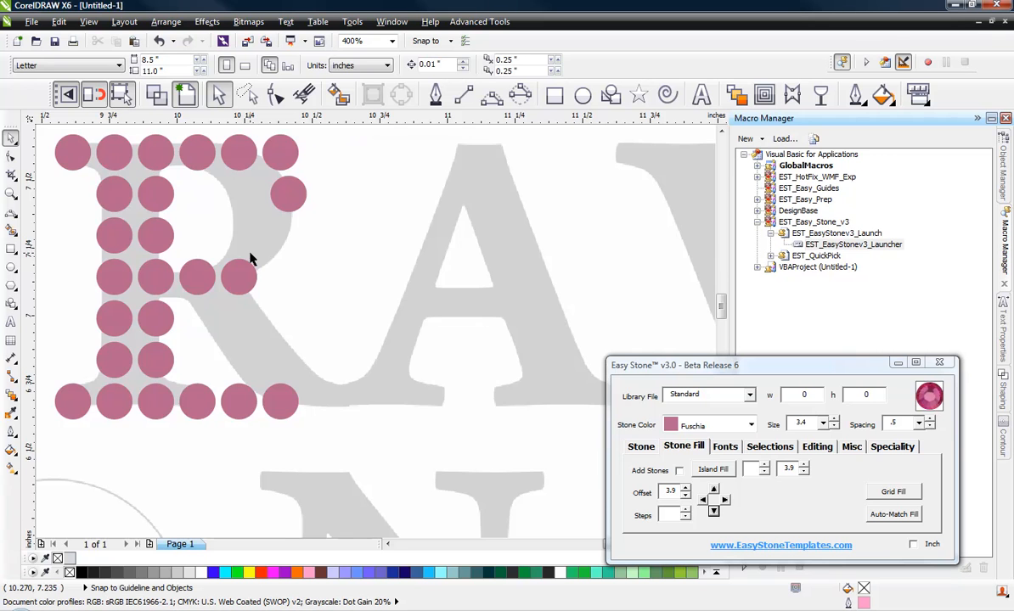
Step: Nudge the end stone of the R's middle arm up and right, and place a copied stone on the bowl's lower right curve
scroll(251, 259, up, 1)
mouse_move(239, 308)
mouse_down()
mouse_move(238, 285)
mouse_move(247, 296)
mouse_up()
drag(329, 163, 302, 255)
scroll(319, 330, down, 1)
scroll(309, 211, up, 1)
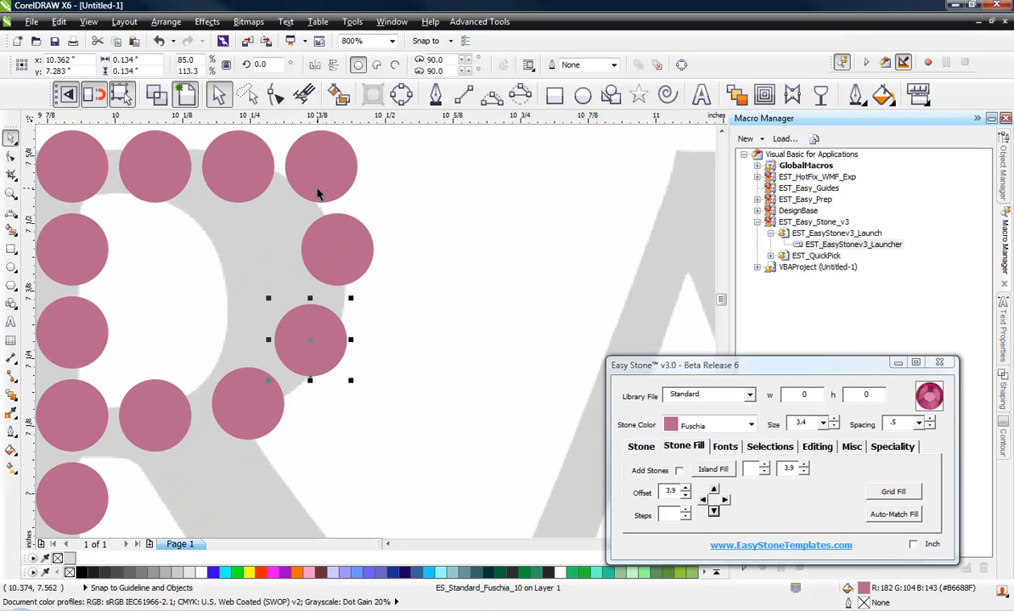
Step: Move the last stone of the R's top row and the two stones below it onto the bowl's outer curve
drag(318, 194, 303, 234)
drag(346, 262, 342, 281)
drag(313, 342, 317, 353)
drag(348, 281, 348, 291)
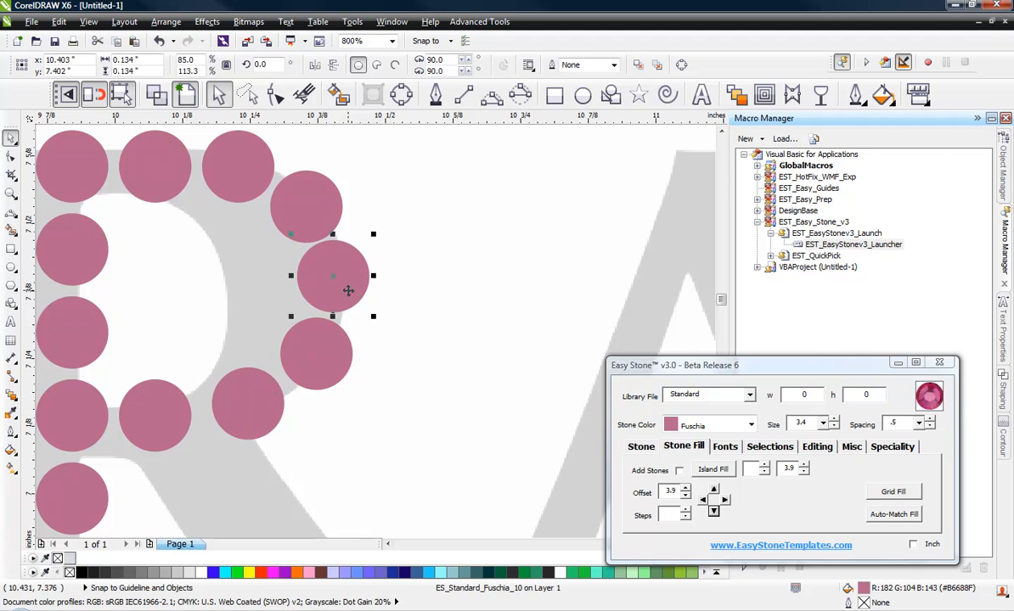
click(310, 210)
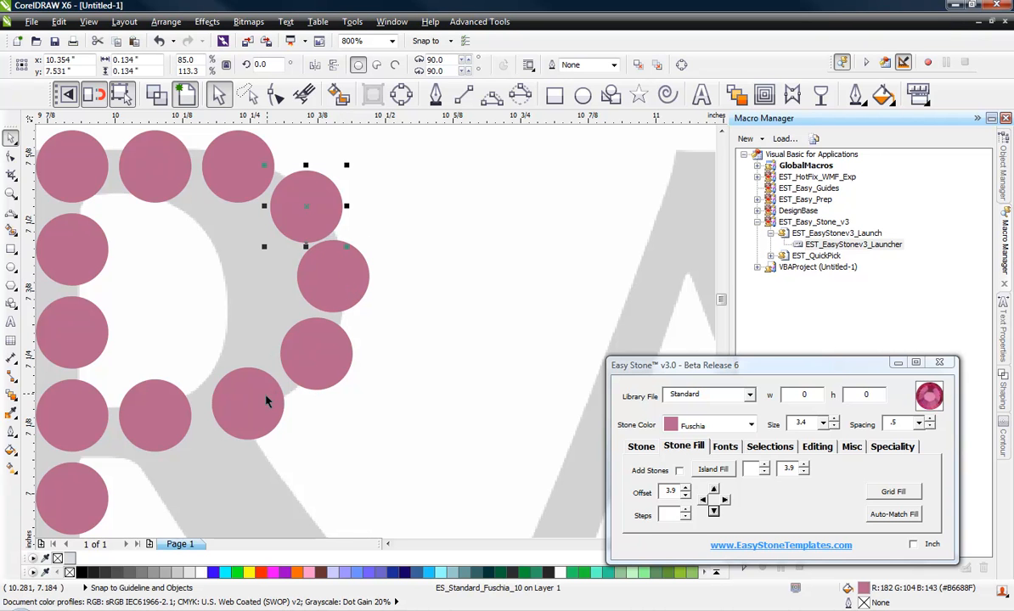
Step: Fine-tune the four outer stones of the R's bowl so they follow the curve with even spacing
scroll(258, 409, up, 1)
drag(258, 410, 243, 417)
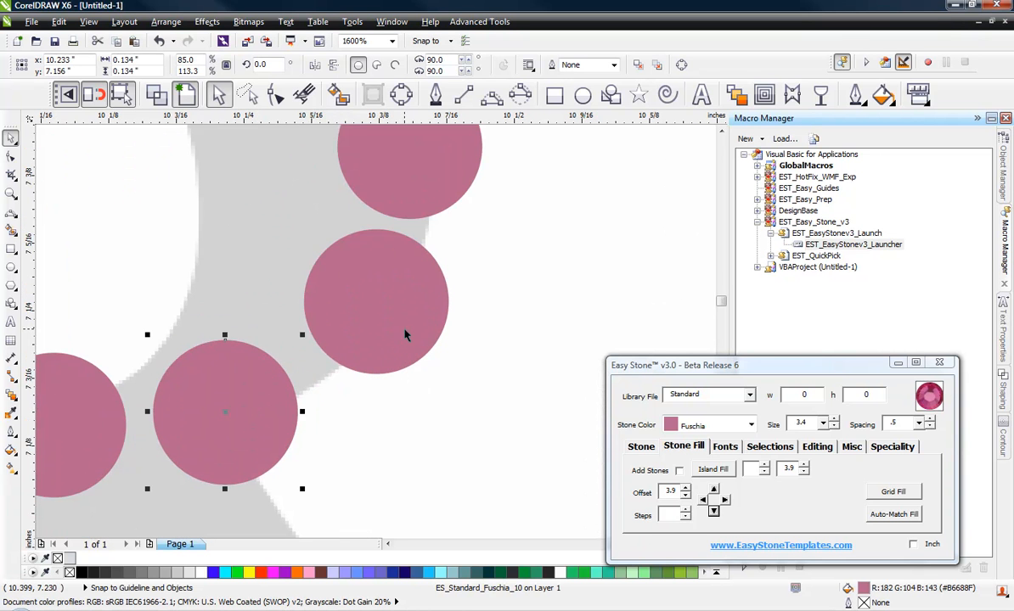
drag(407, 334, 400, 351)
scroll(396, 355, down, 1)
drag(420, 272, 421, 280)
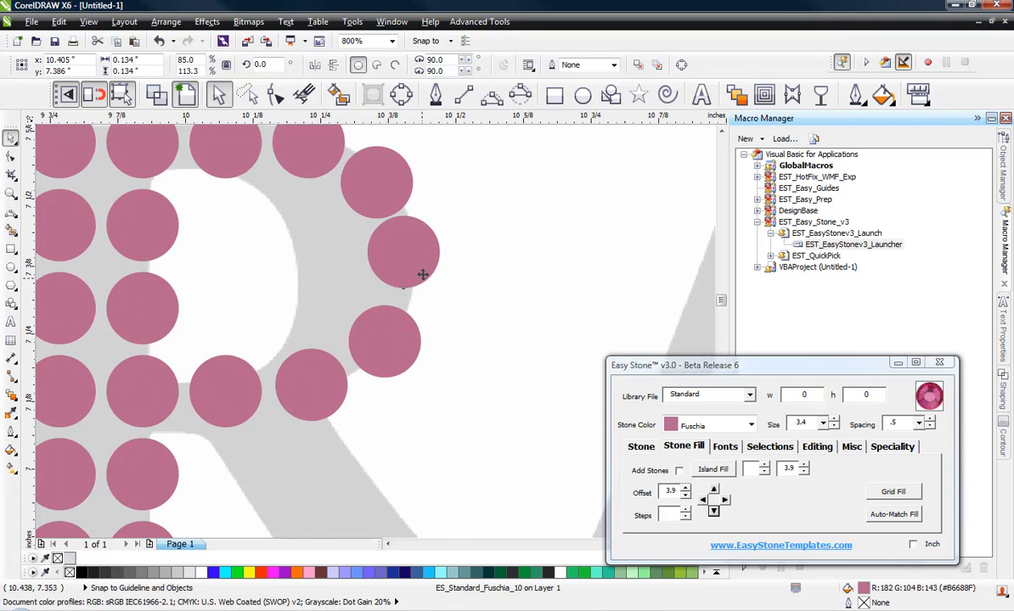
drag(377, 164, 389, 163)
scroll(436, 139, up, 2)
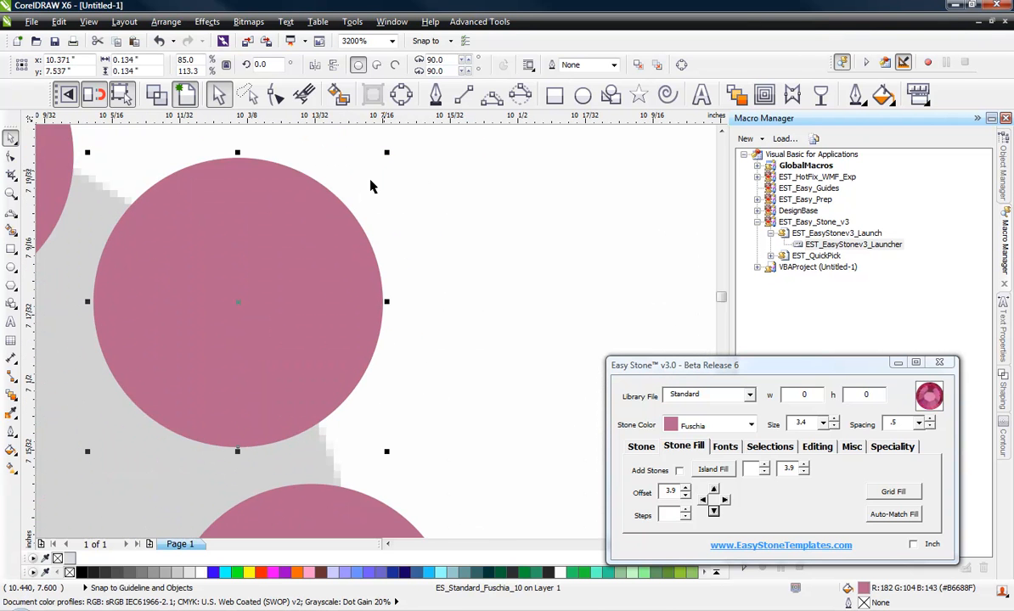
drag(331, 208, 312, 217)
scroll(450, 172, down, 4)
click(464, 177)
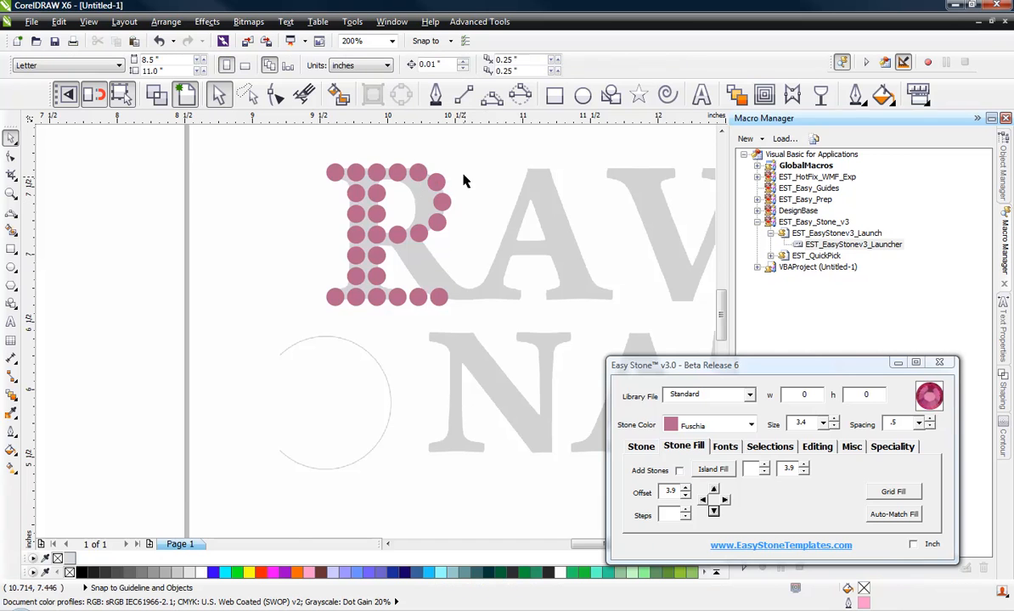
Step: Place two copied stones in a vertical column along the inner side of the R's bowl
scroll(427, 174, up, 1)
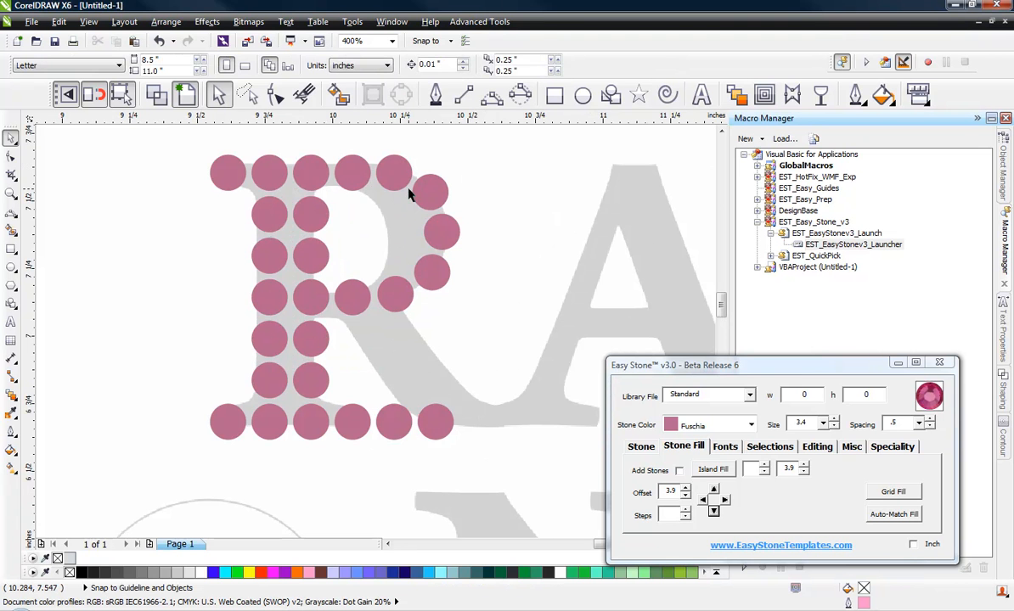
scroll(408, 194, up, 1)
drag(446, 200, 385, 326)
click(570, 221)
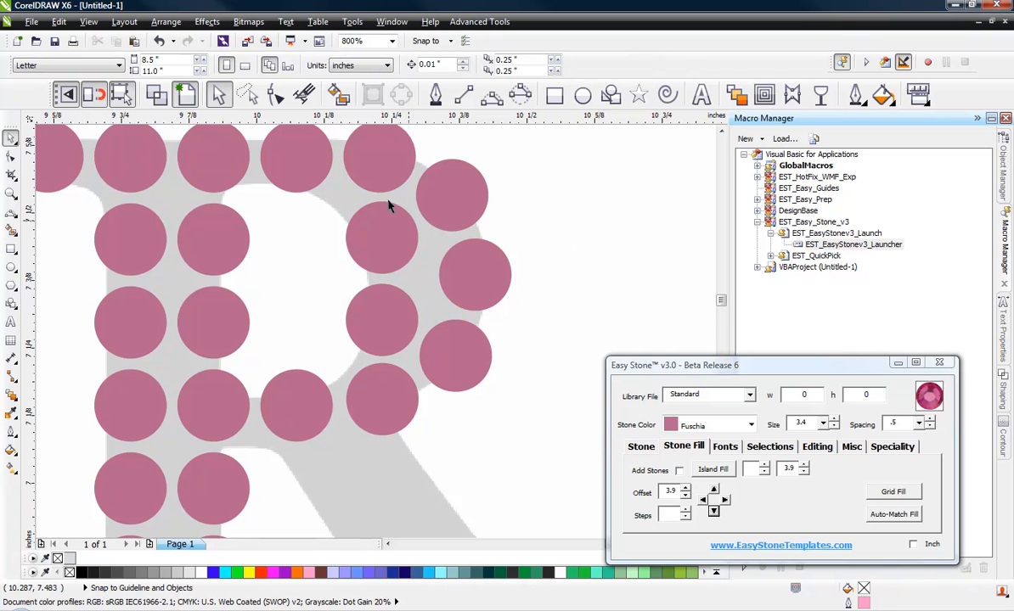
scroll(284, 174, down, 2)
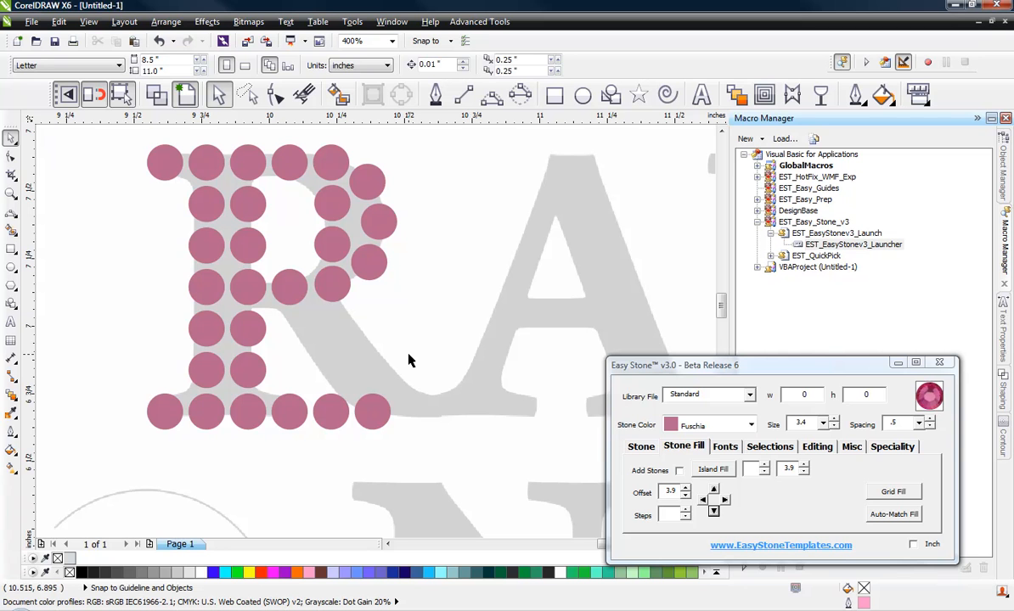
Step: Move the last two stones of the R's bottom row right onto the foot of the diagonal leg
click(370, 413)
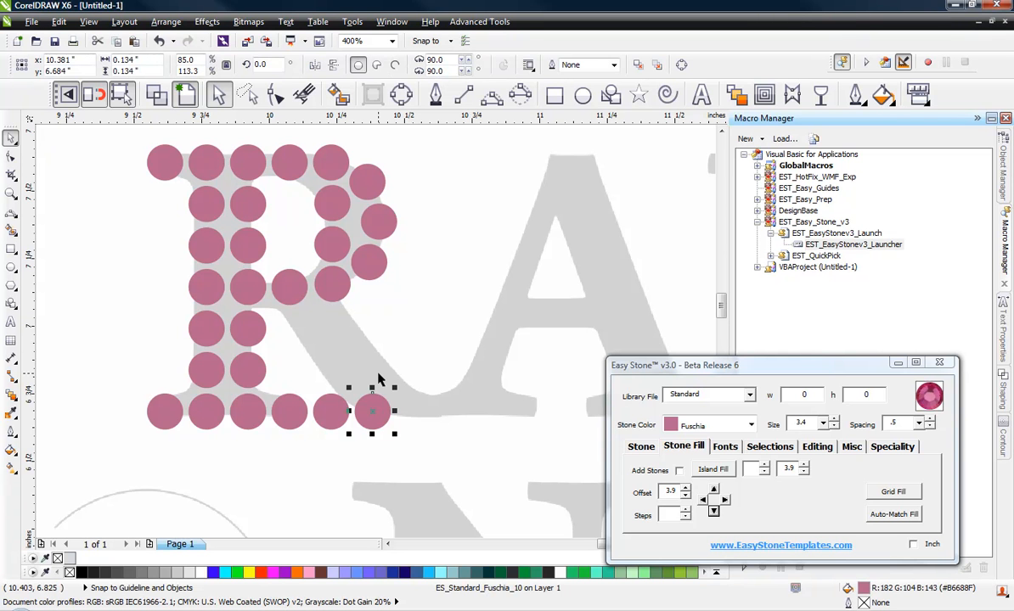
shift+click(325, 410)
drag(331, 410, 376, 417)
click(327, 443)
Step: Place three stones diagonally down the left edge of the R's leg using copies and the nearest foot stone
scroll(337, 340, up, 2)
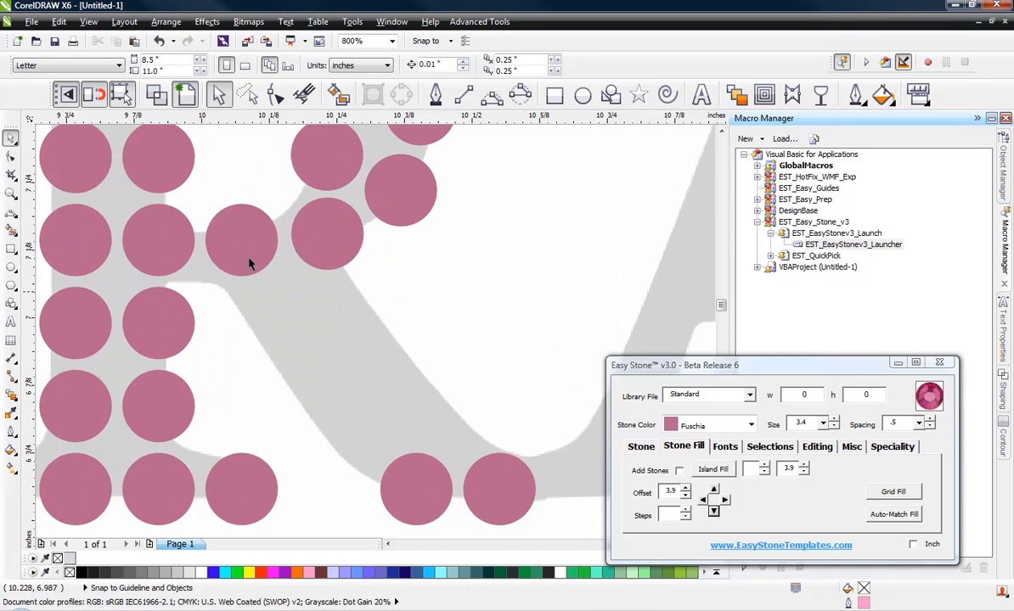
drag(394, 470, 299, 337)
drag(335, 417, 311, 395)
drag(394, 484, 362, 461)
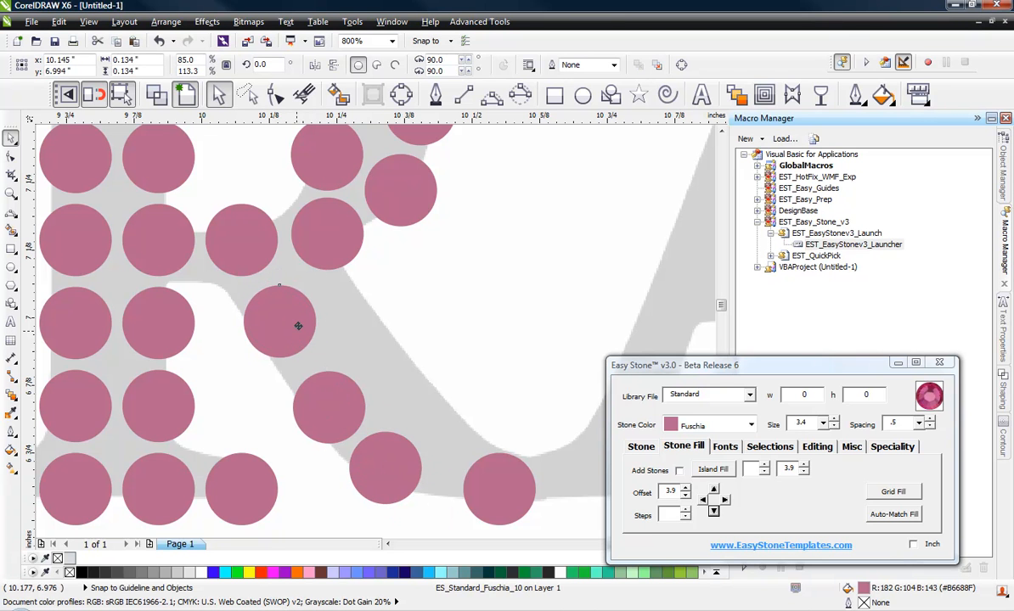
Step: Tighten the three stones on the left edge of the R's leg and set two stones side by side along its foot
drag(297, 325, 300, 320)
drag(331, 416, 323, 387)
drag(383, 462, 368, 459)
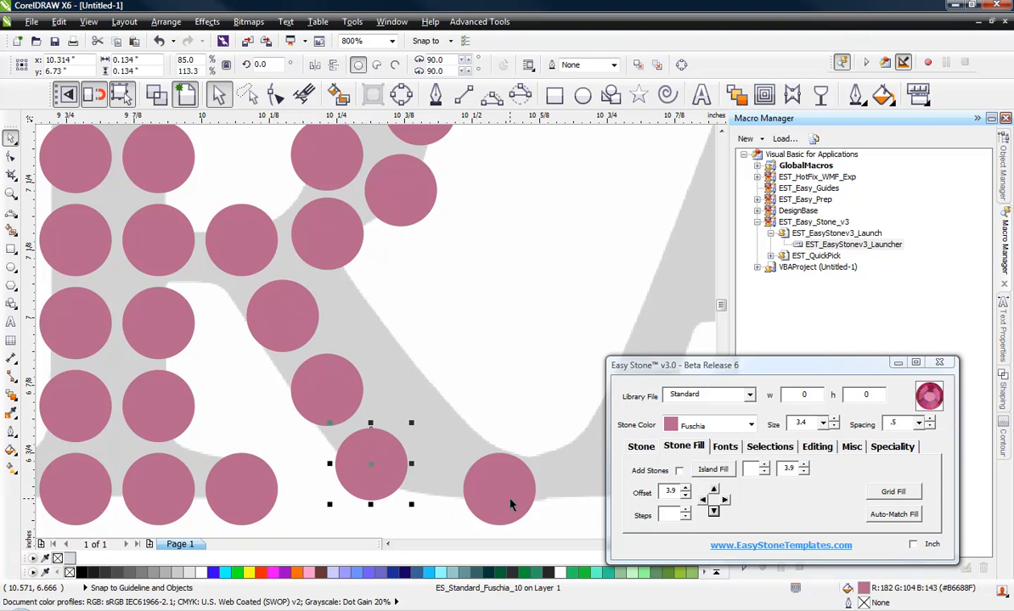
drag(511, 504, 529, 491)
key(Escape)
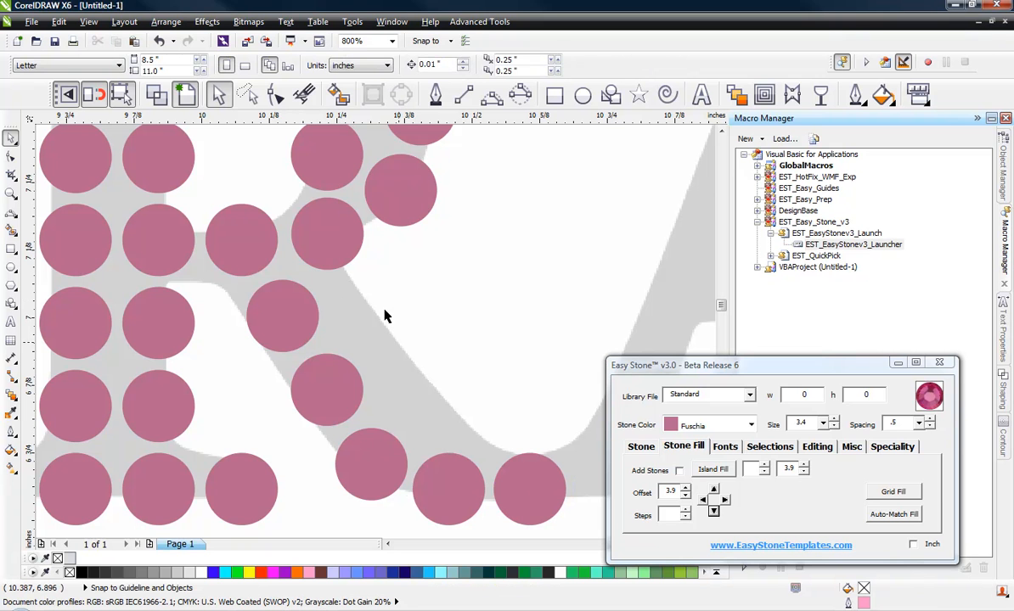
Step: Place two copied stones diagonally along the right edge of the R's leg, above the foot stones
drag(330, 255, 416, 395)
drag(385, 320, 390, 330)
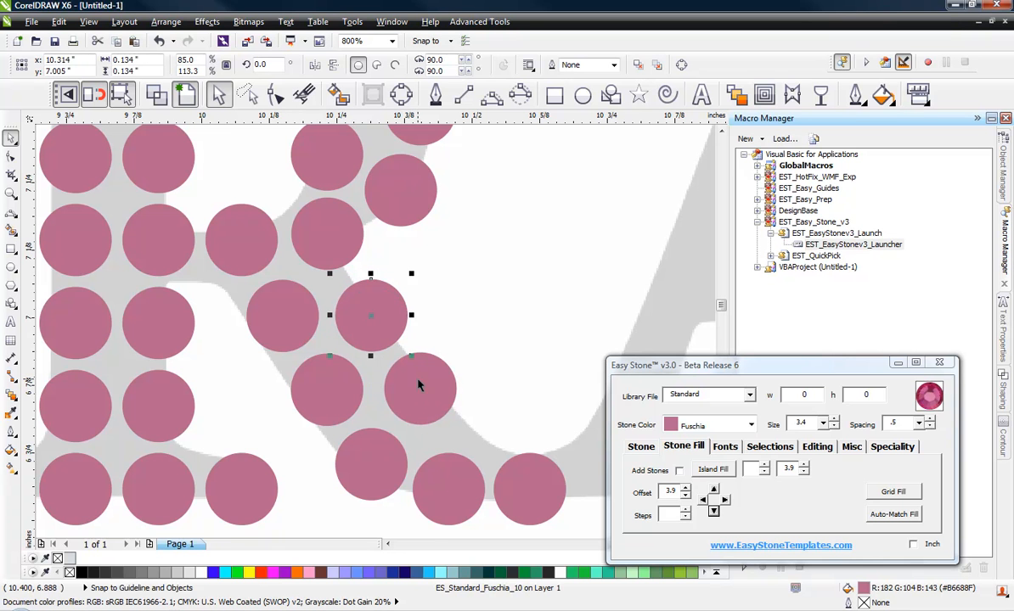
drag(419, 376, 421, 394)
scroll(482, 512, up, 1)
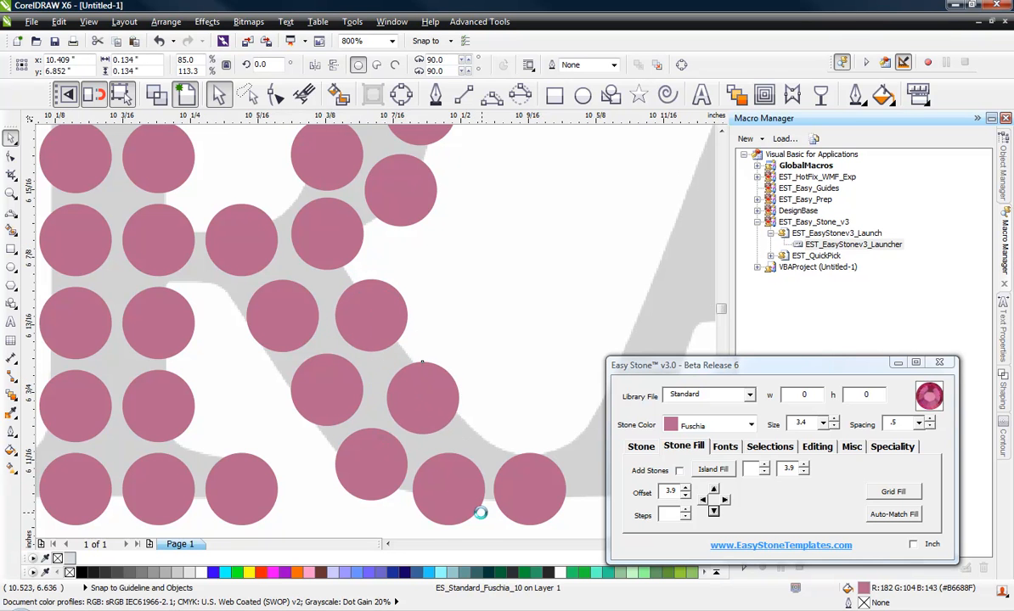
scroll(421, 385, down, 1)
click(473, 306)
scroll(246, 329, down, 1)
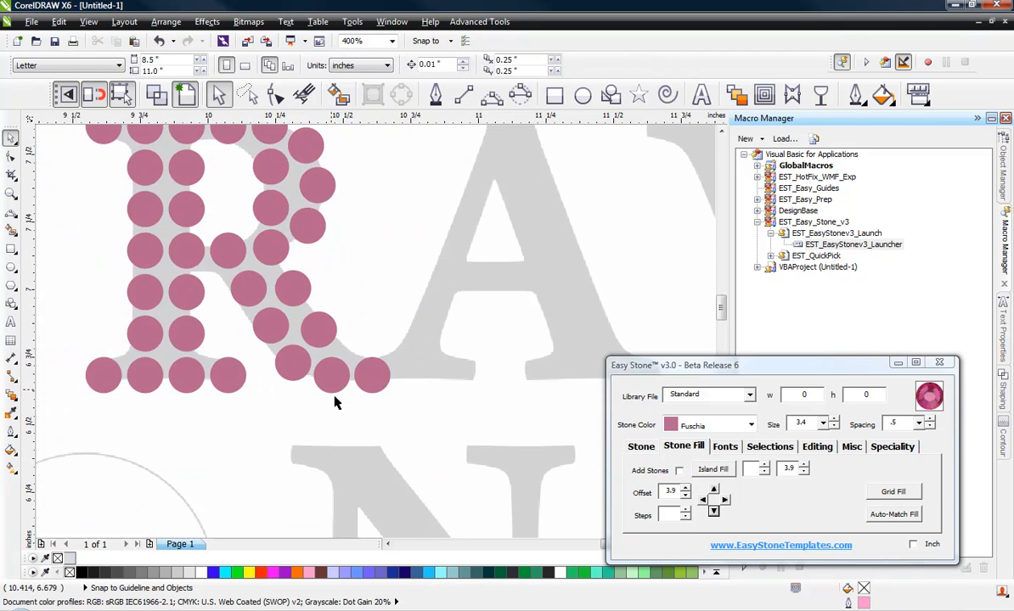
Step: Move all the R's stones left, clear of the gray R of the lettering
scroll(333, 399, down, 1)
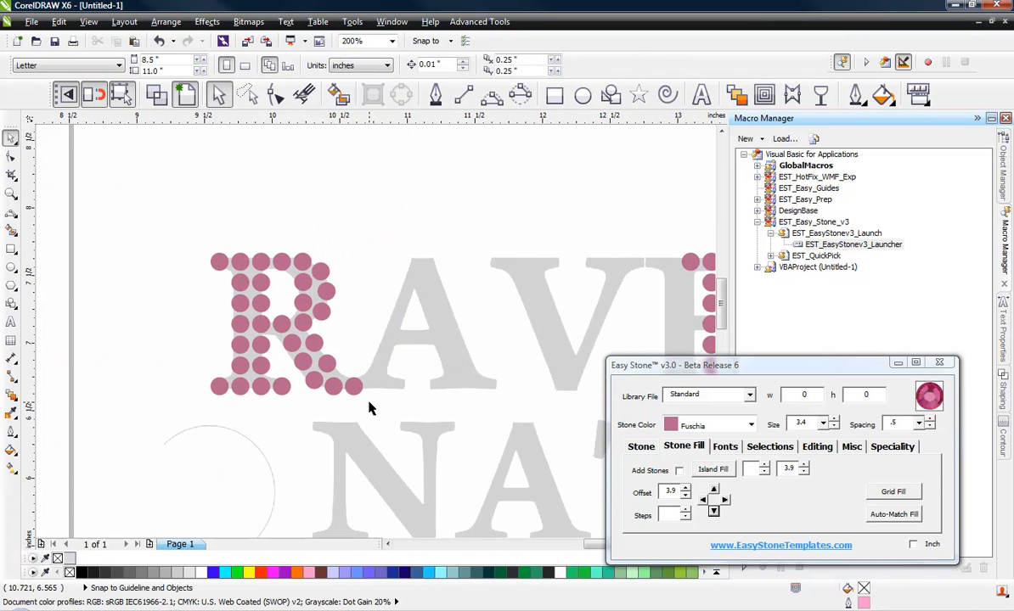
drag(387, 210, 179, 414)
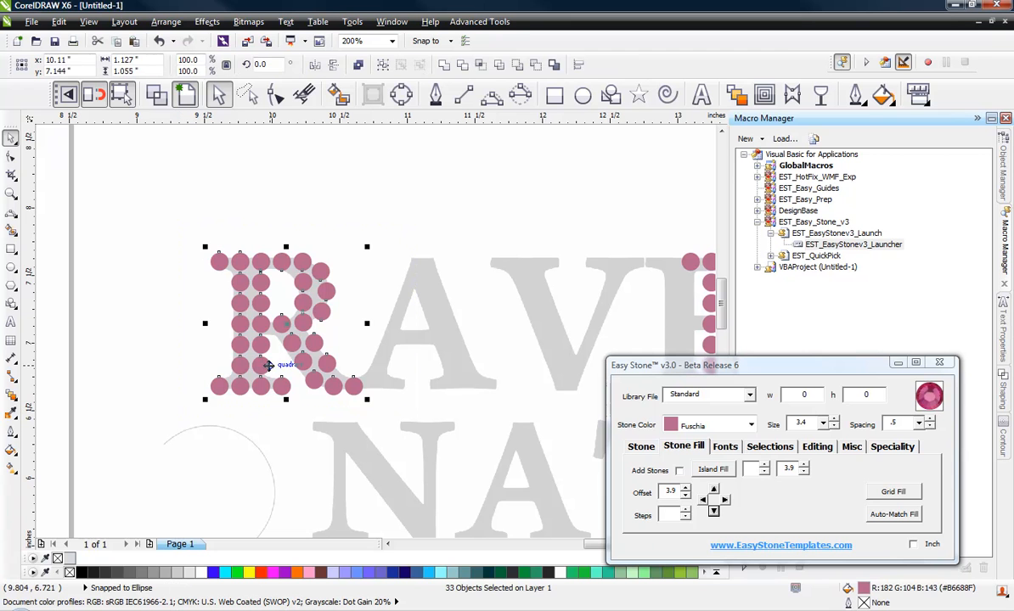
drag(261, 345, 149, 346)
click(322, 234)
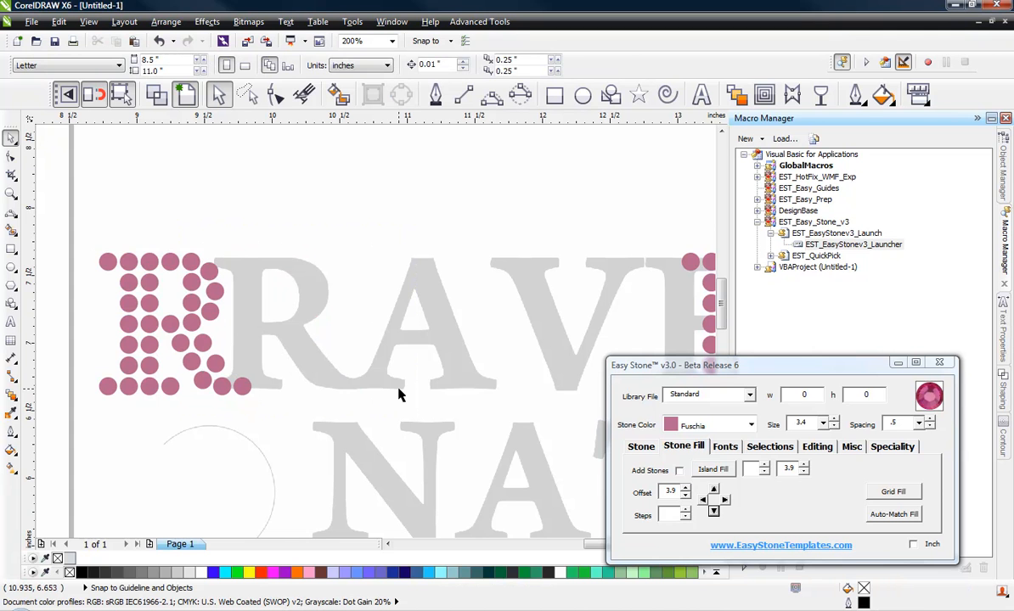
scroll(279, 311, down, 2)
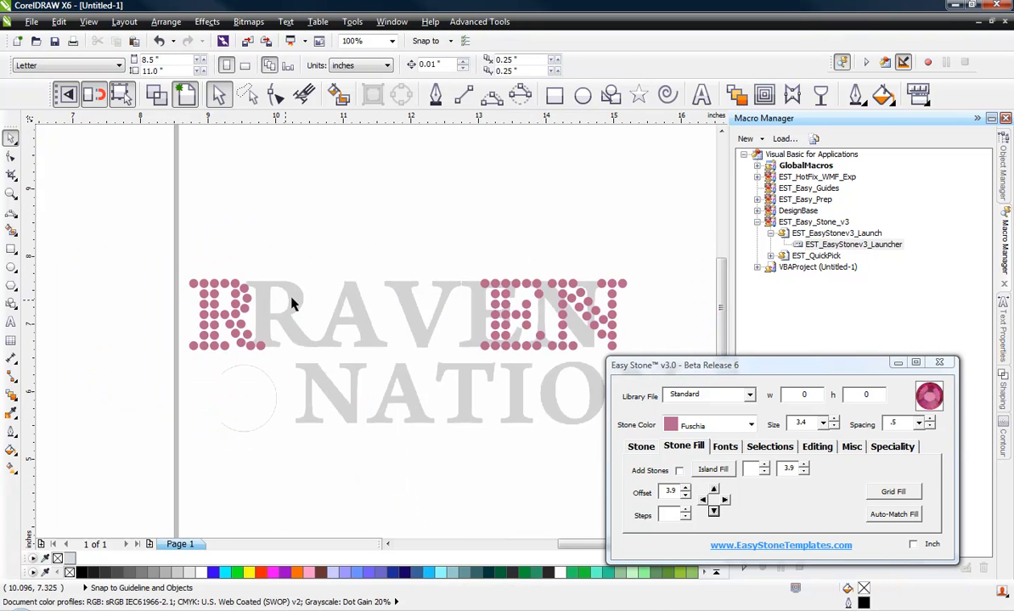
Step: Copy the first three stones of the E's top row and the one beneath them onto the V's right serif
scroll(485, 296, up, 2)
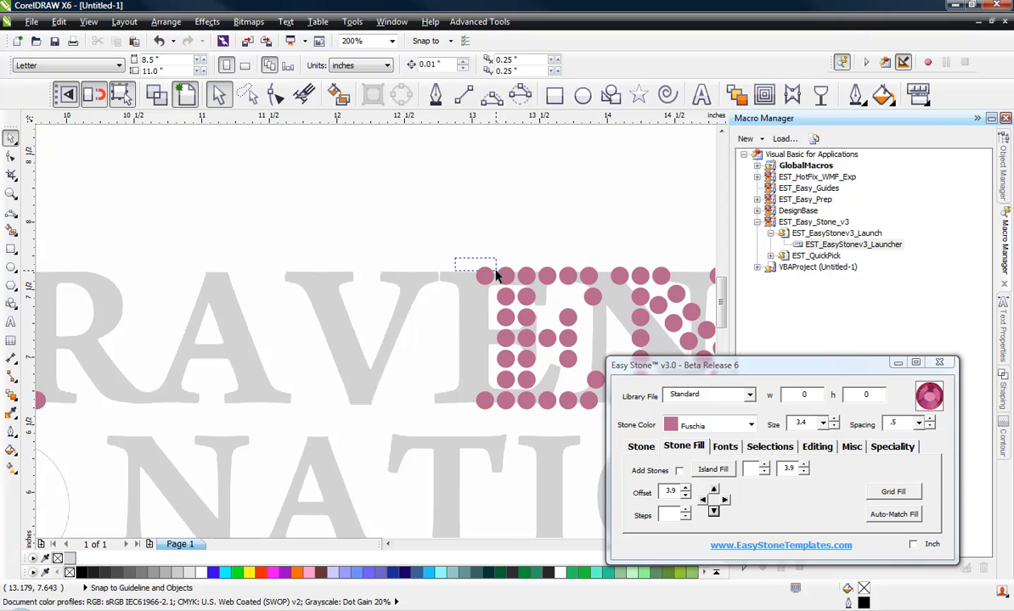
drag(455, 258, 544, 289)
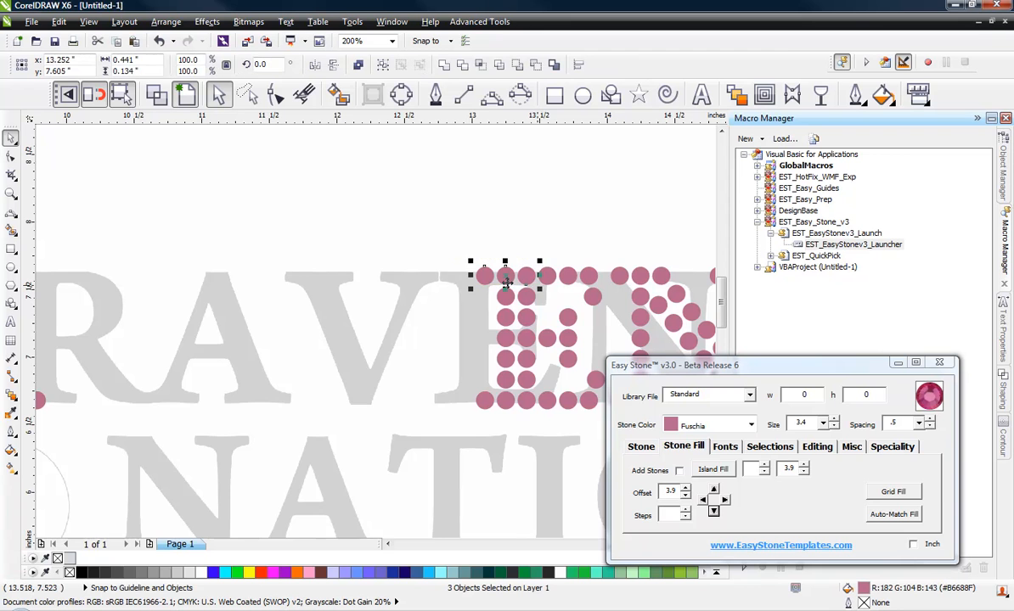
scroll(504, 282, up, 2)
shift+click(543, 347)
drag(547, 343, 167, 338)
scroll(373, 225, down, 2)
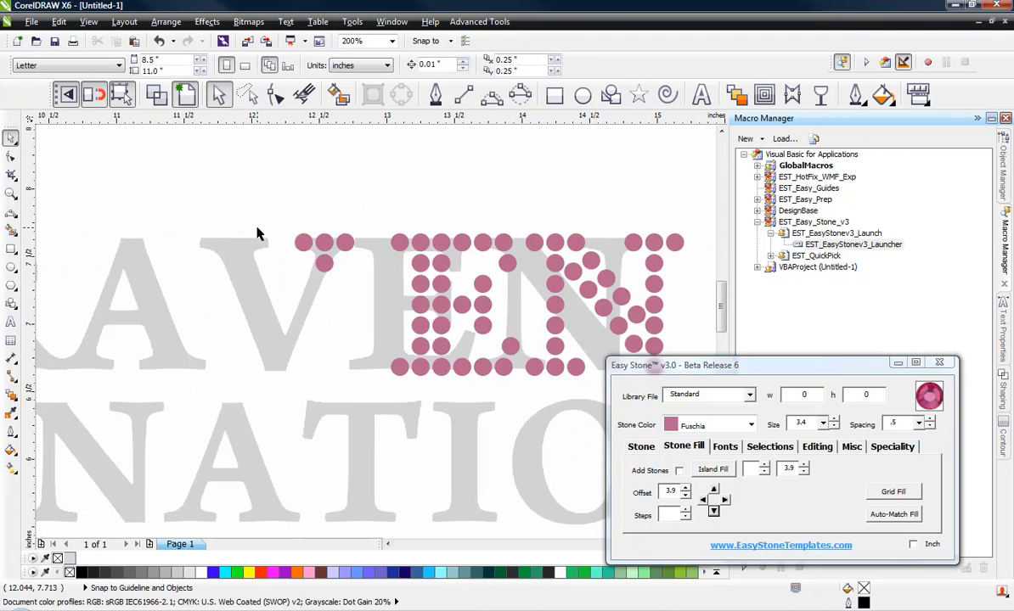
Step: Copy two stones from the E's bottom row onto the bottom point of the V
scroll(259, 234, up, 1)
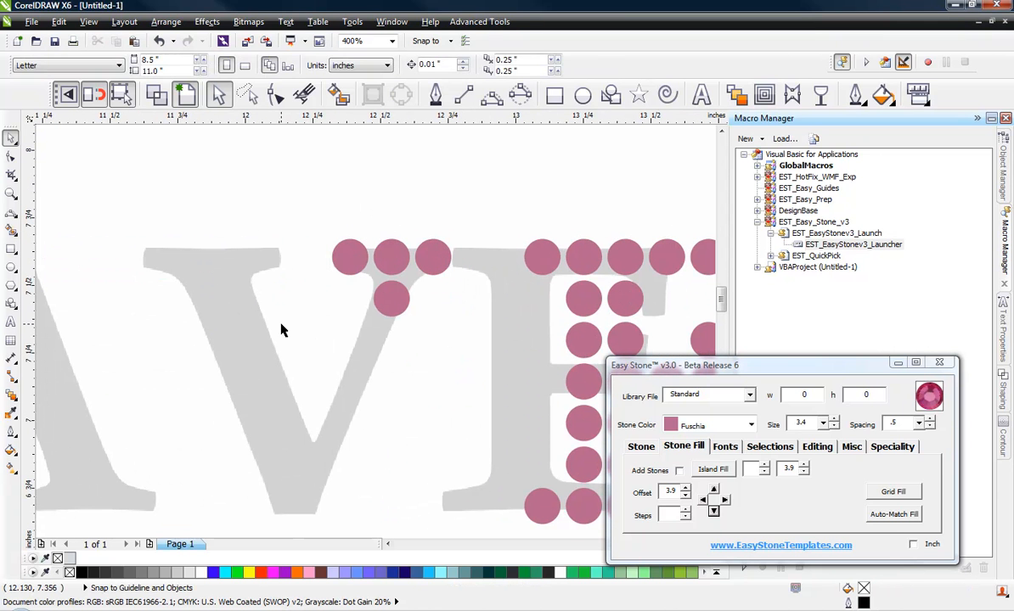
scroll(342, 385, up, 1)
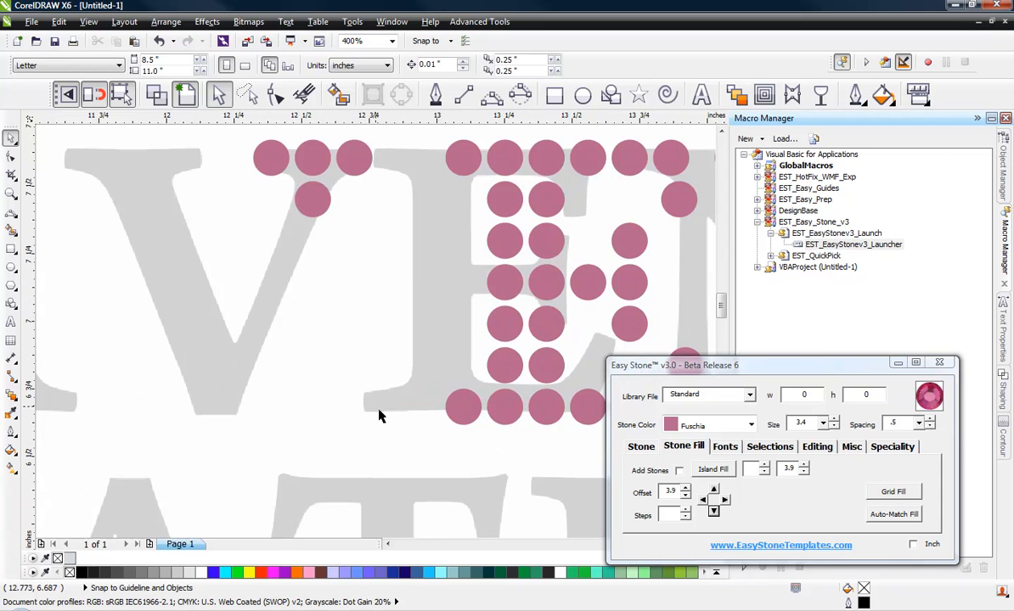
drag(407, 436, 239, 431)
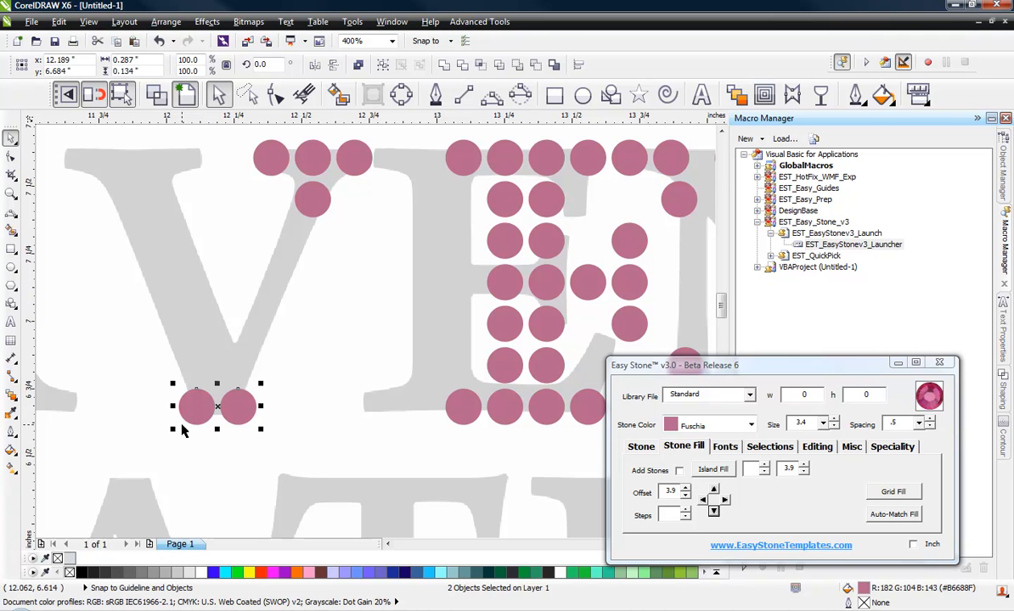
click(302, 408)
scroll(330, 334, down, 2)
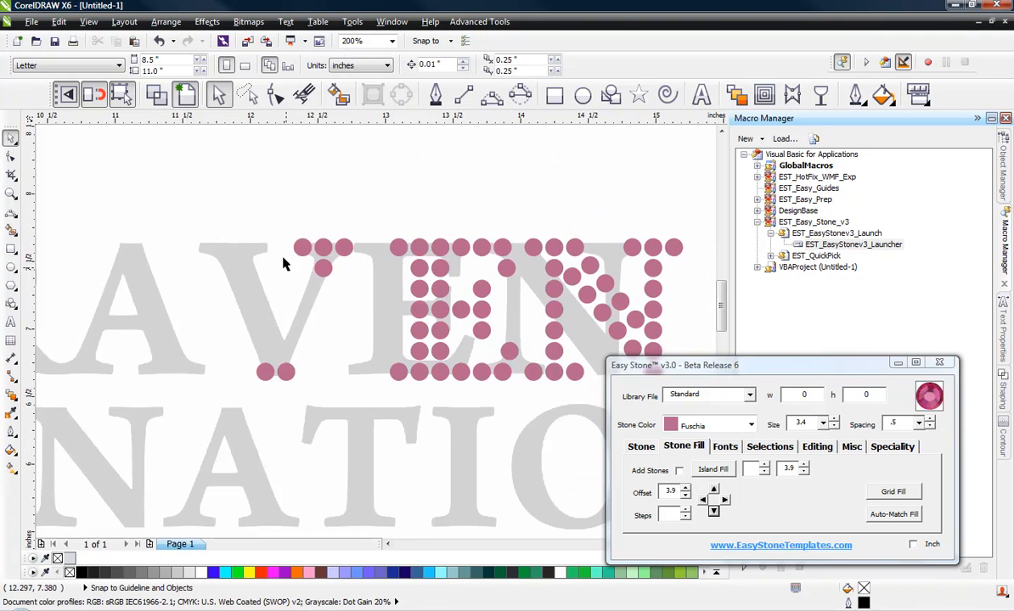
Step: Copy four stones of the E's top row and the two beneath them onto the V's left serif
scroll(273, 252, up, 2)
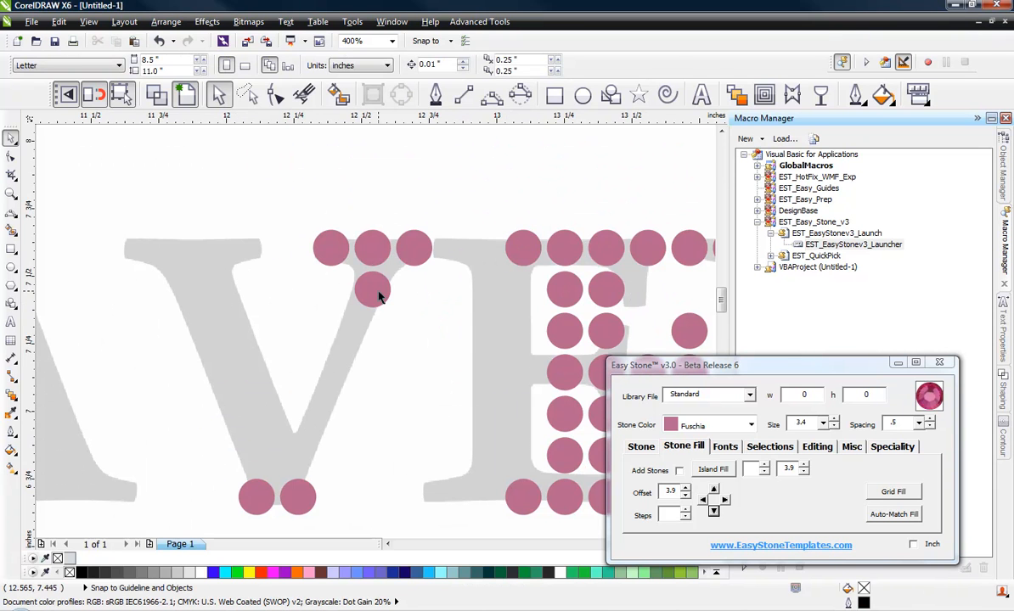
click(535, 254)
shift+click(564, 251)
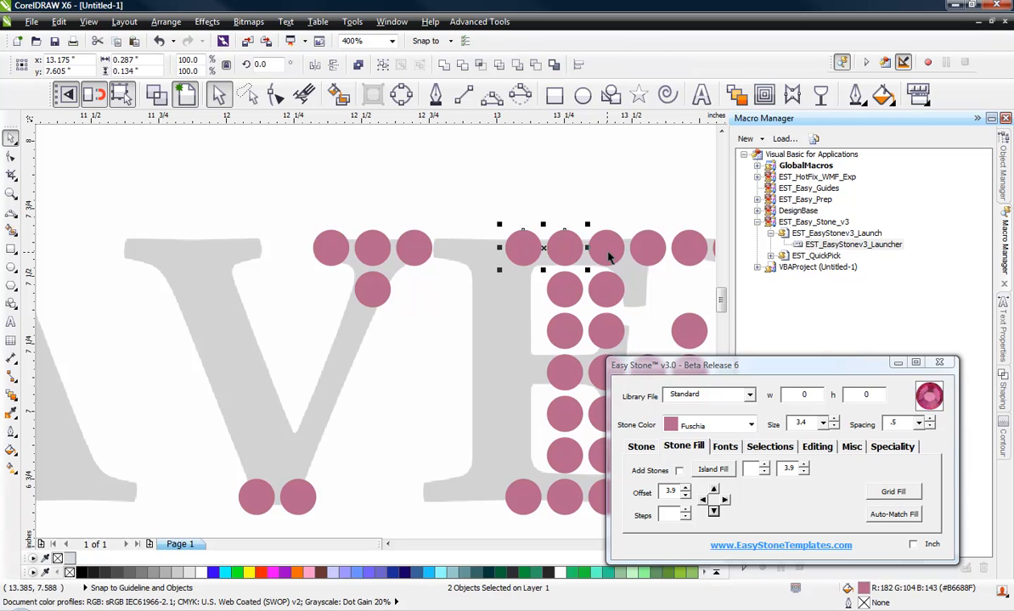
shift+click(605, 250)
shift+click(652, 255)
shift+click(567, 297)
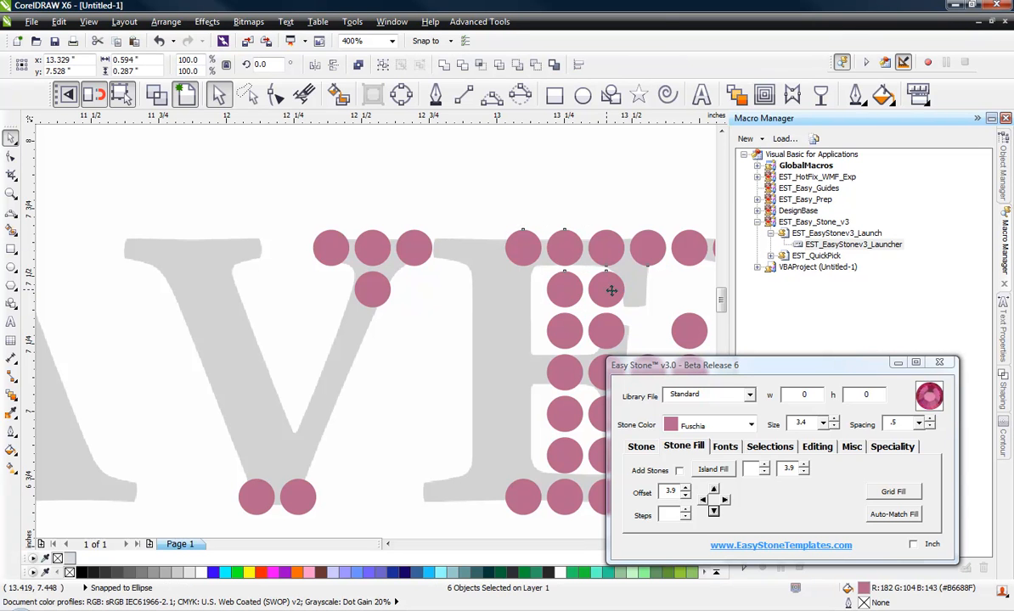
drag(567, 298, 216, 331)
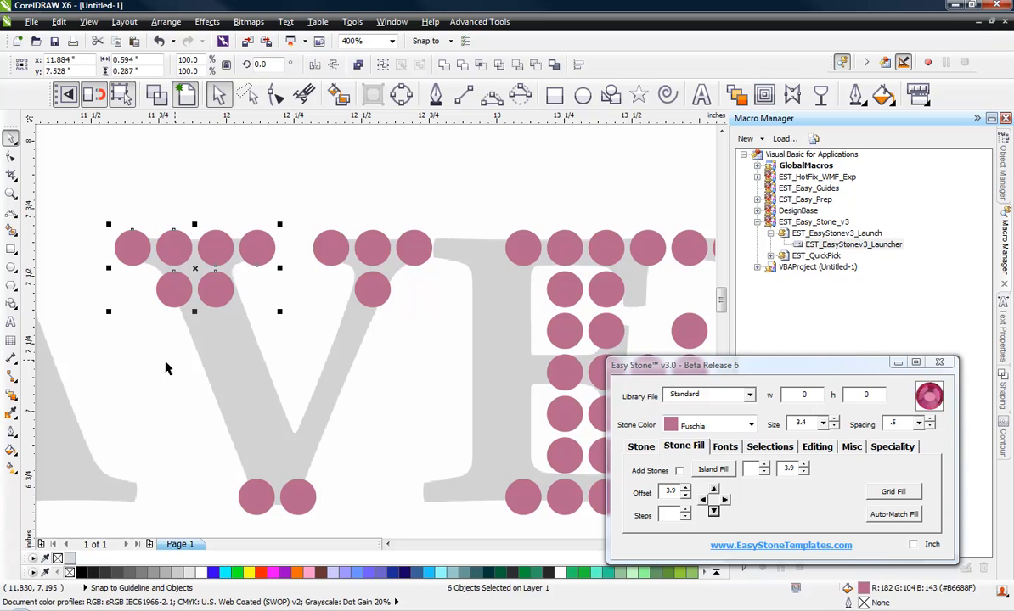
click(158, 344)
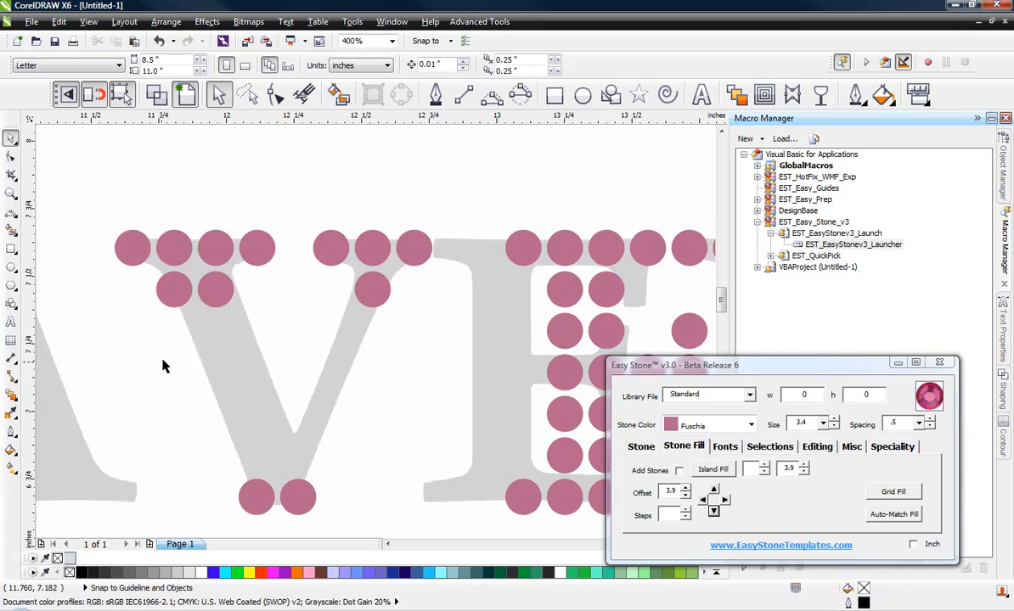
Step: Add diagonal rows of stones down both edges of the V's thick left stroke and delete their stone paths
click(172, 297)
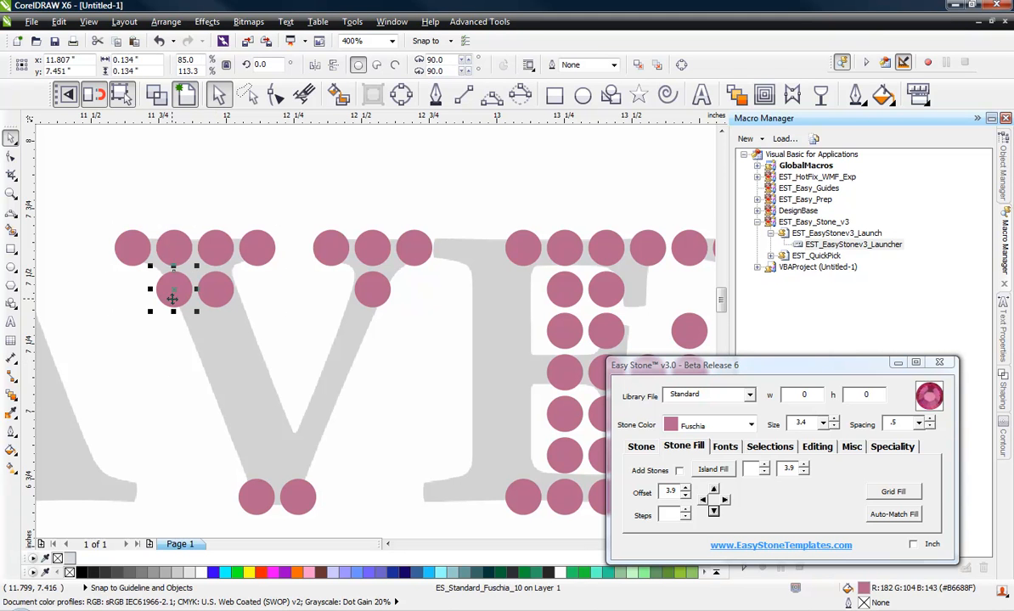
shift+click(259, 500)
click(642, 448)
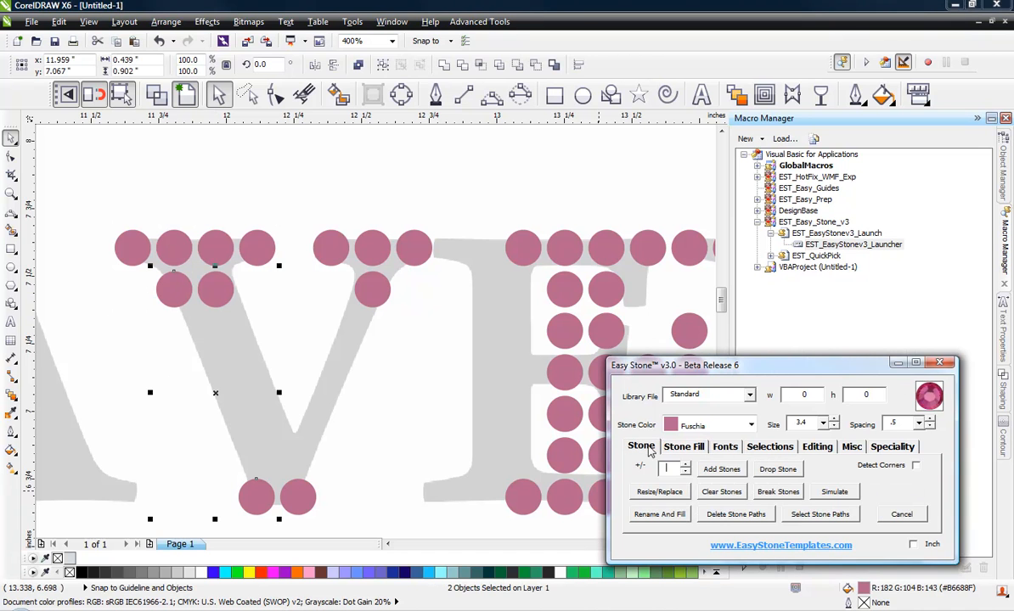
click(720, 468)
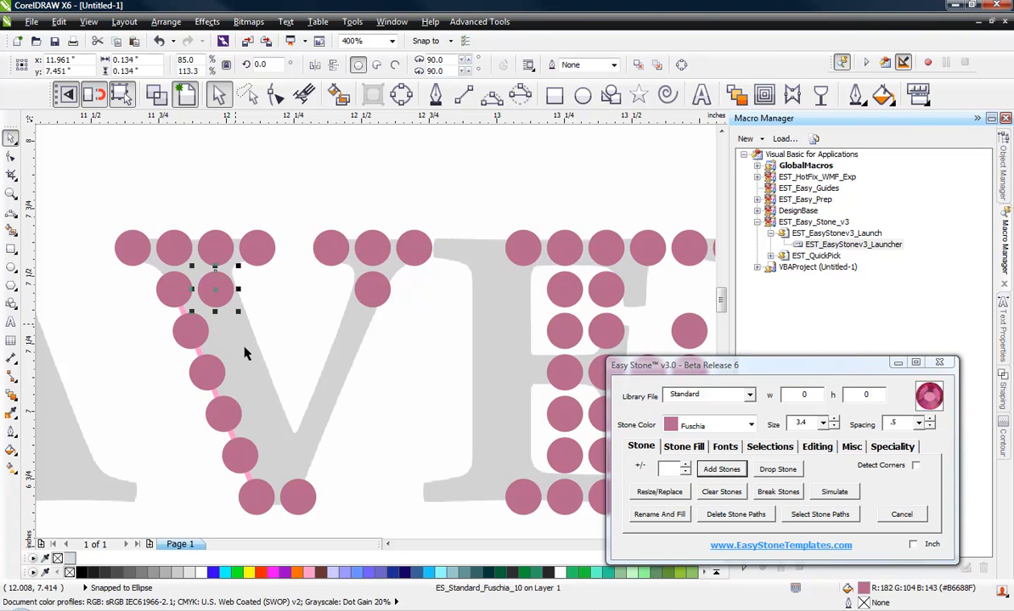
click(433, 423)
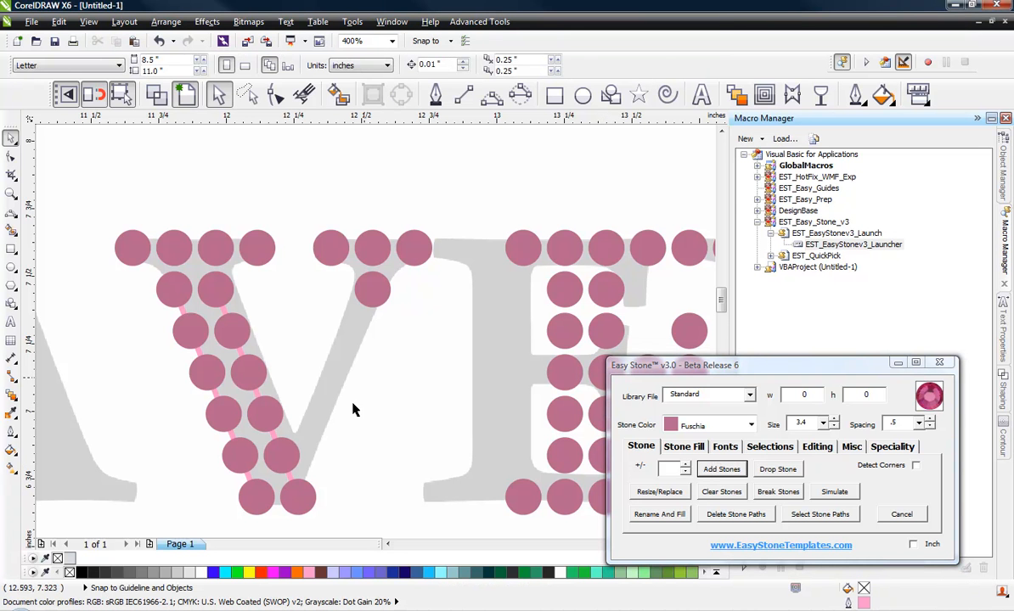
click(258, 375)
shift+click(217, 378)
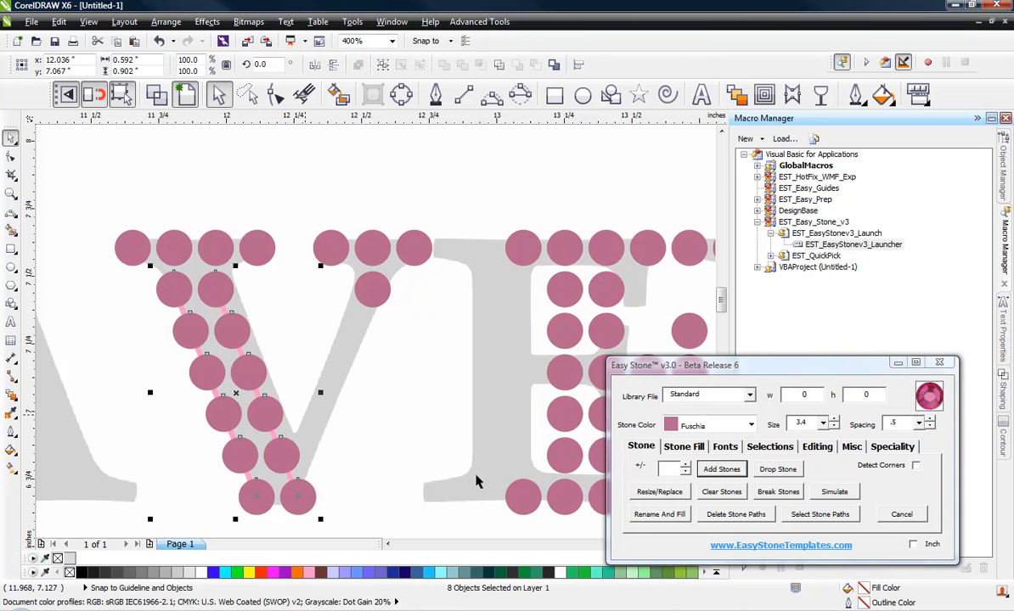
click(721, 516)
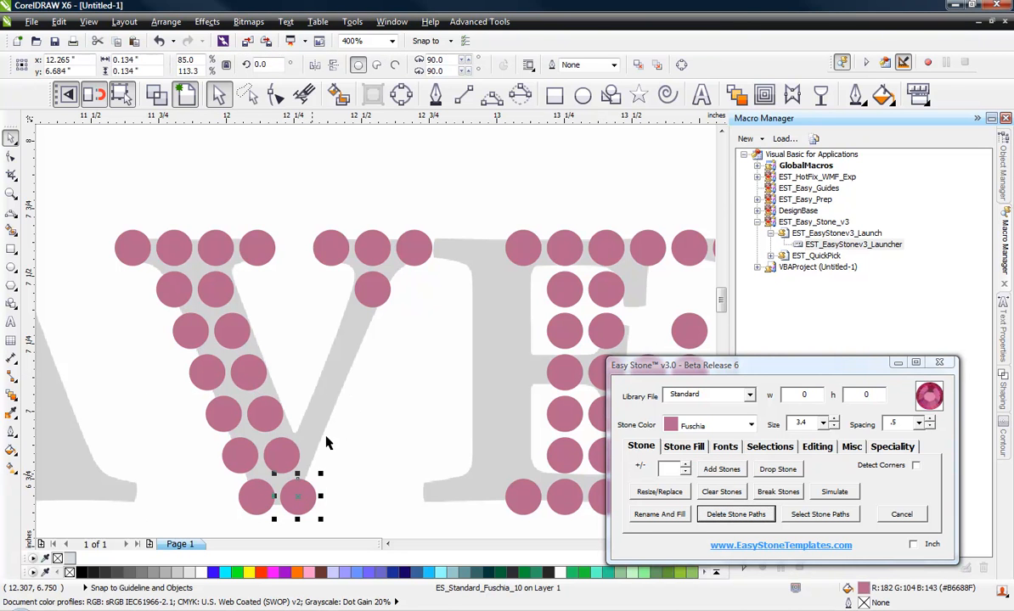
Step: Add a row of stones down the V's thin right stroke to its bottom right stone and delete the stone path
click(374, 301)
click(722, 469)
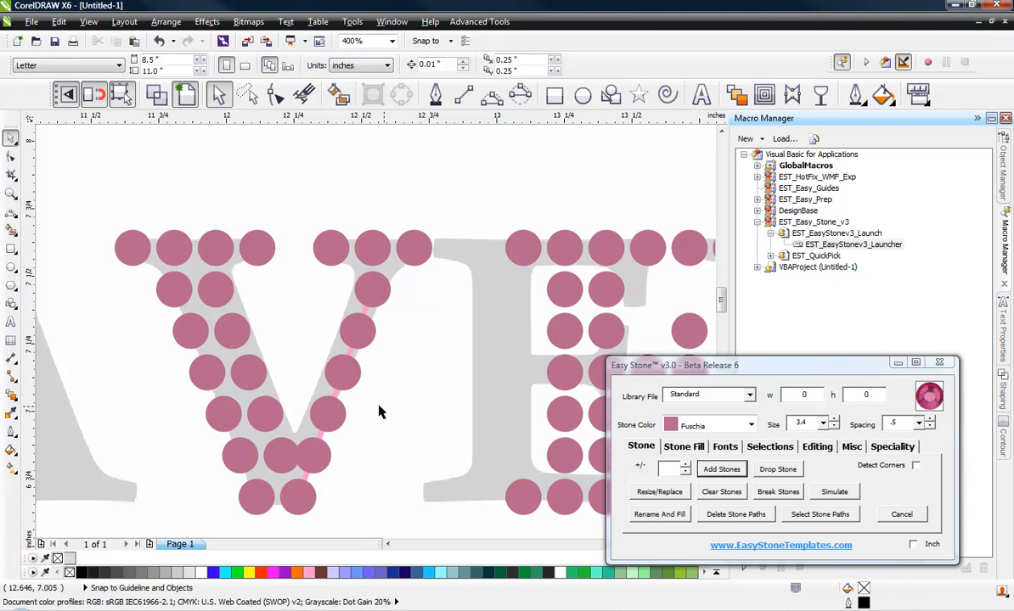
click(331, 391)
click(758, 515)
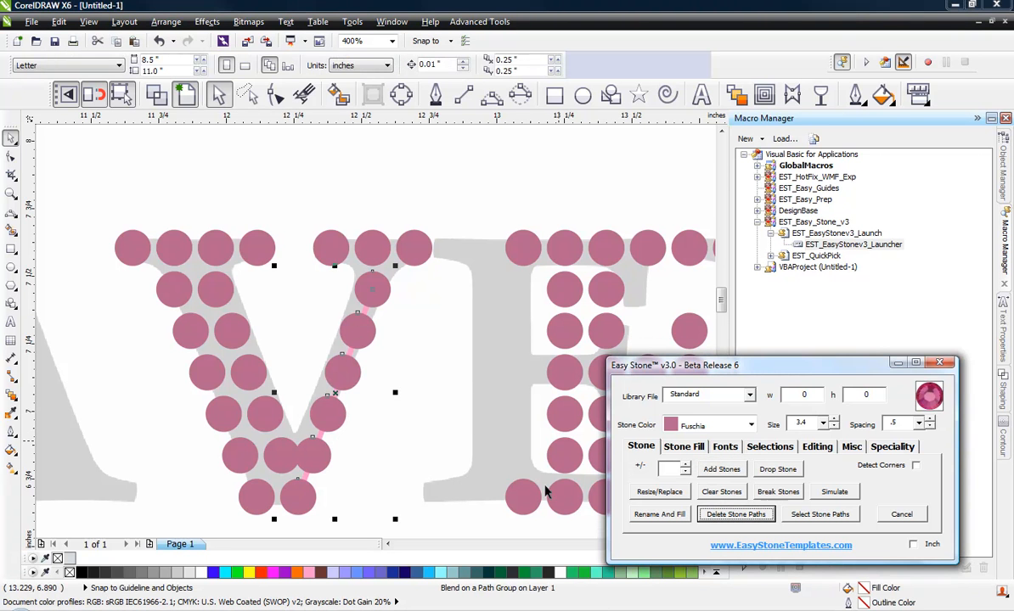
click(499, 435)
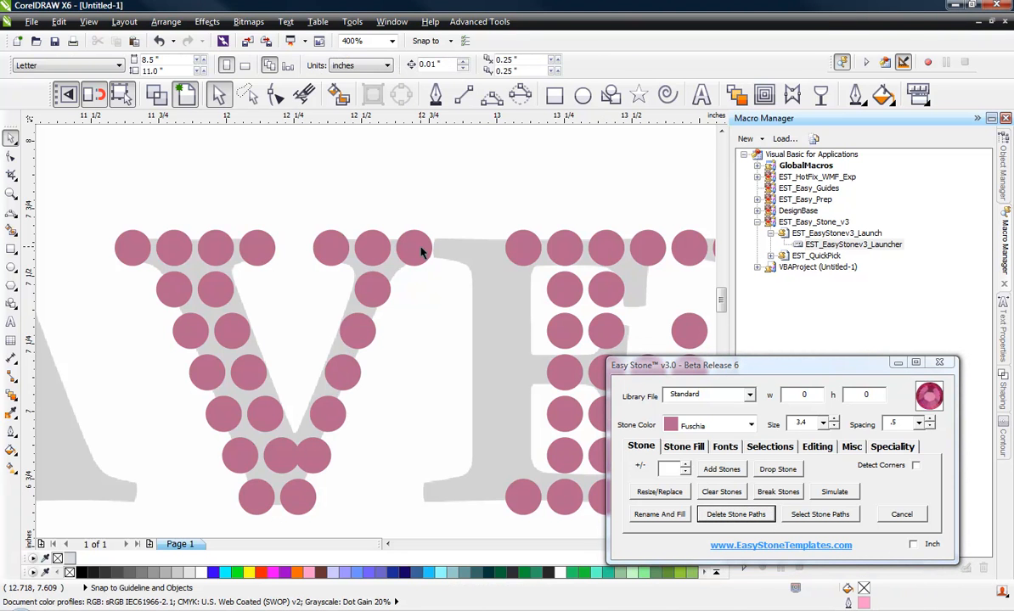
Step: Re-space the three stones in the row just above the V's bottom point
scroll(355, 351, down, 1)
scroll(323, 357, up, 2)
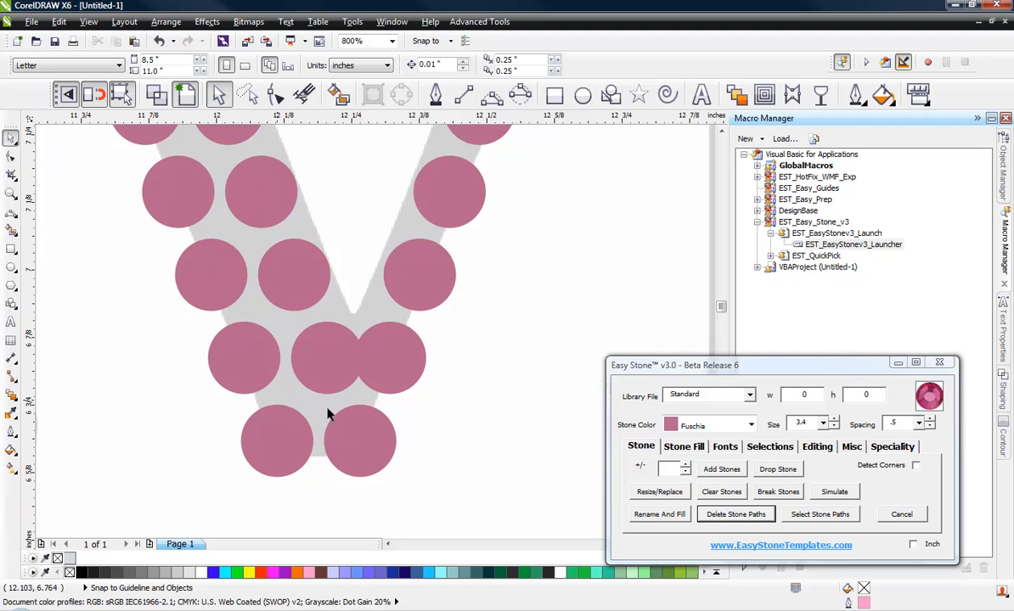
drag(154, 311, 480, 417)
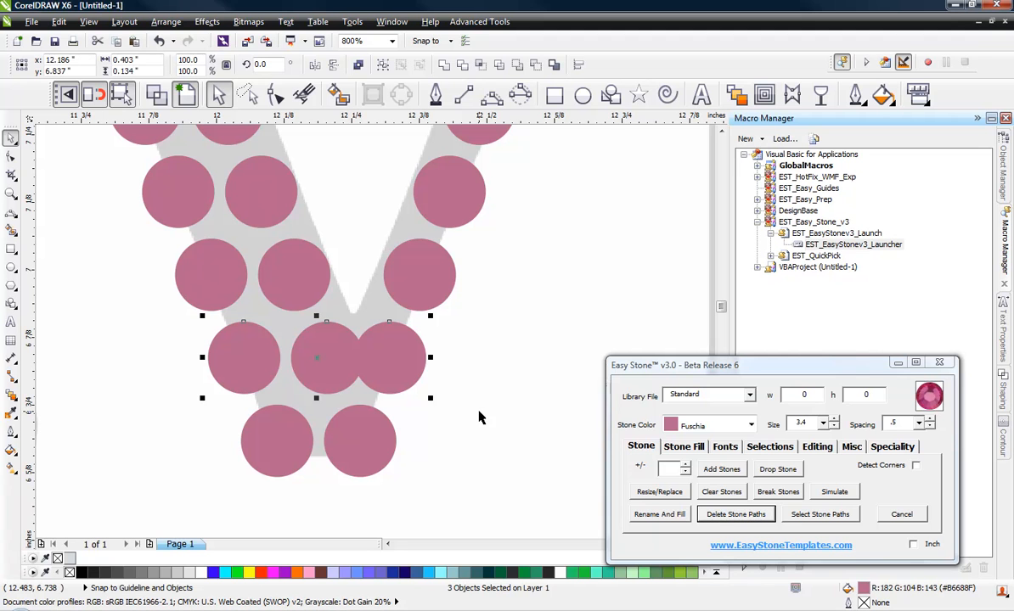
click(817, 448)
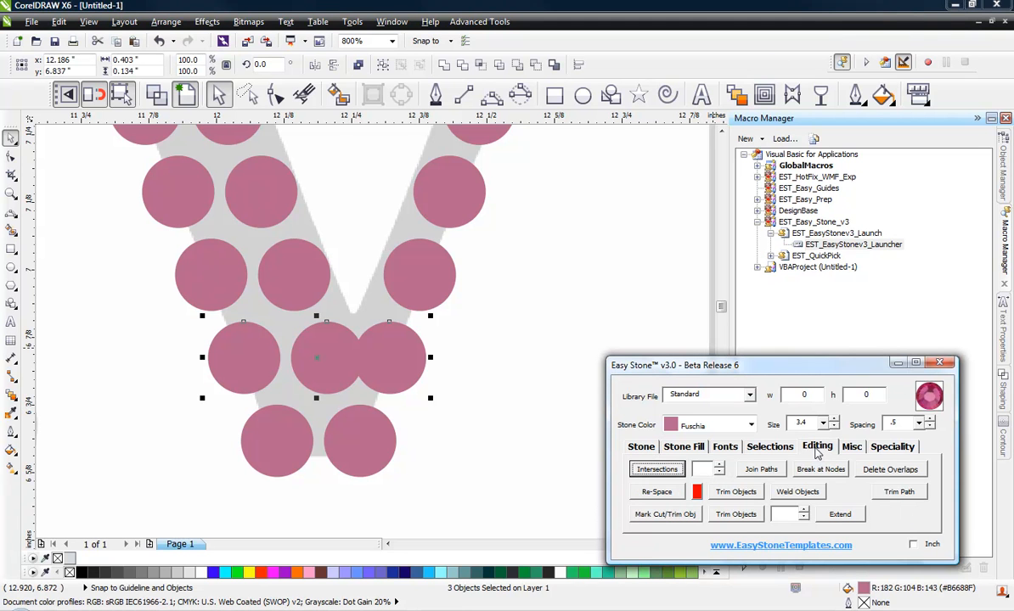
click(656, 492)
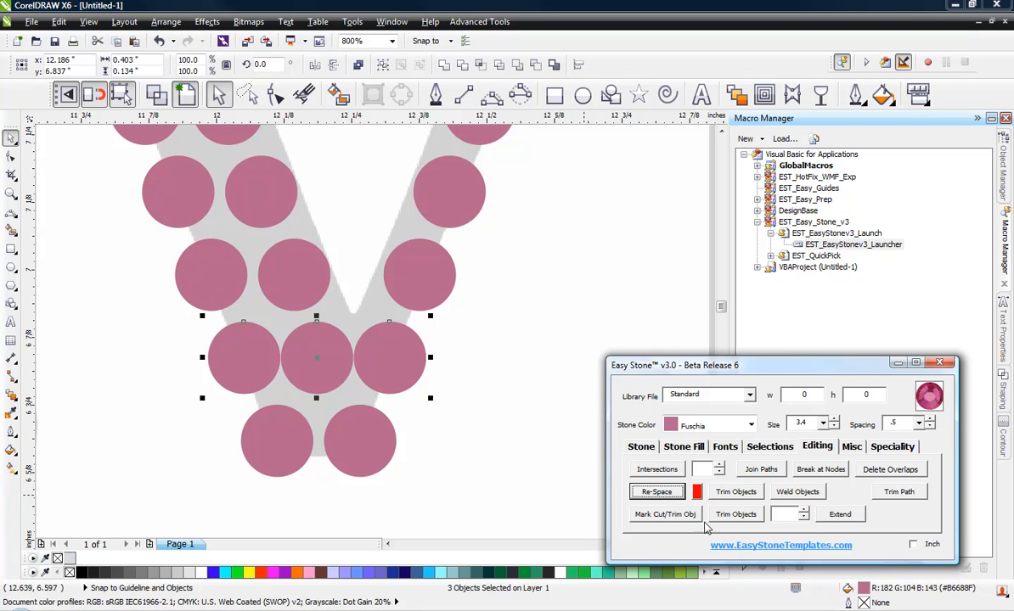
click(537, 464)
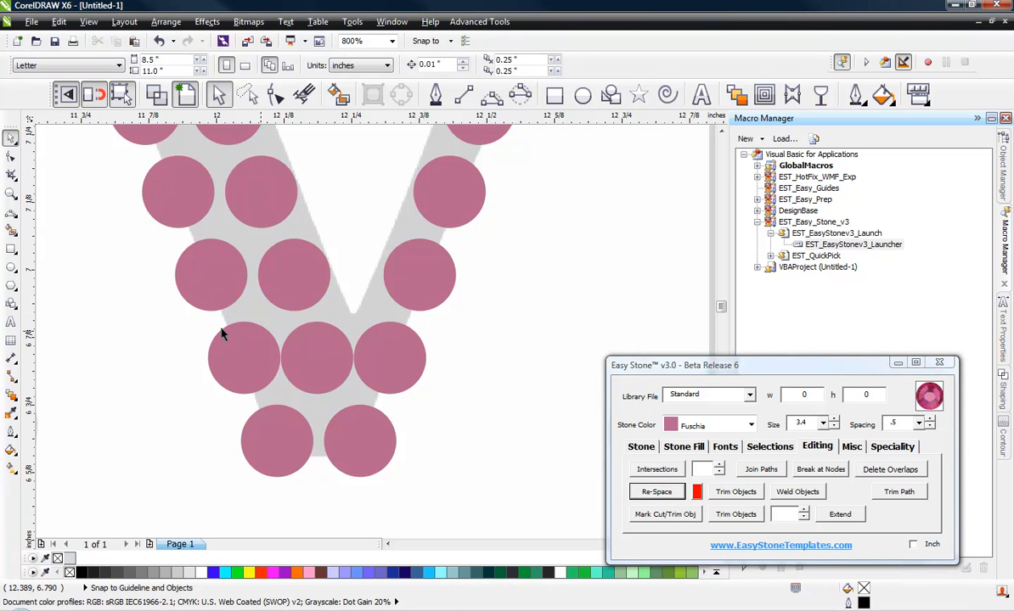
drag(154, 308, 456, 410)
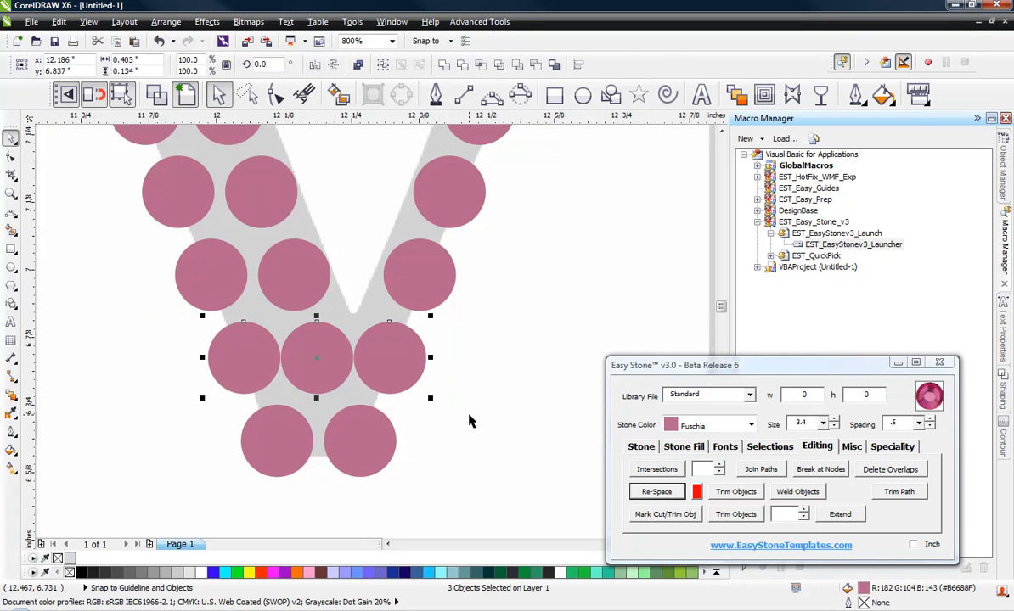
click(470, 421)
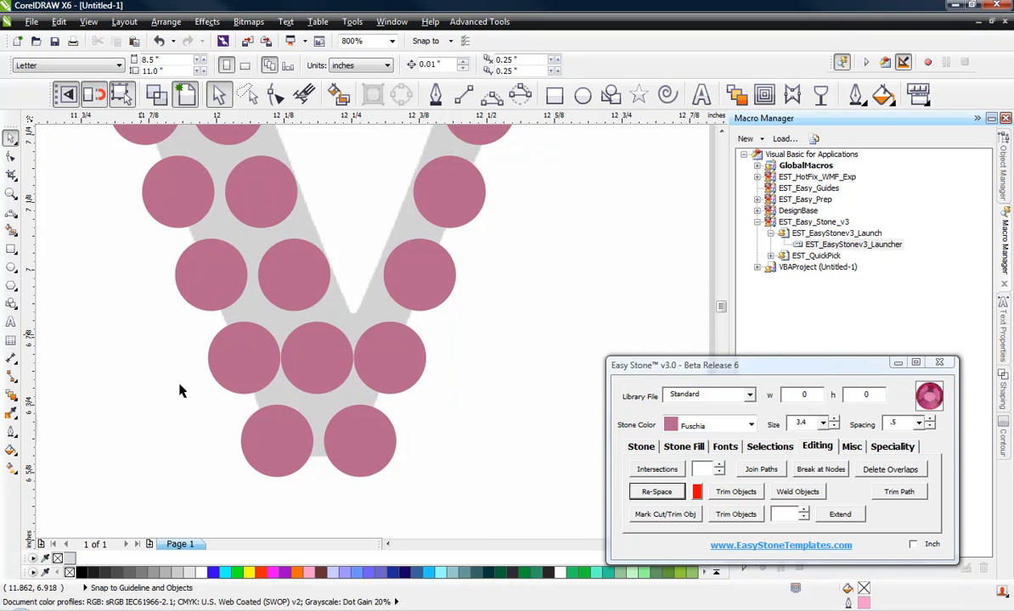
Step: Examine the spacing and fit of the stones near the V's bottom point, close up and together with the neighbouring letters
scroll(454, 417, down, 1)
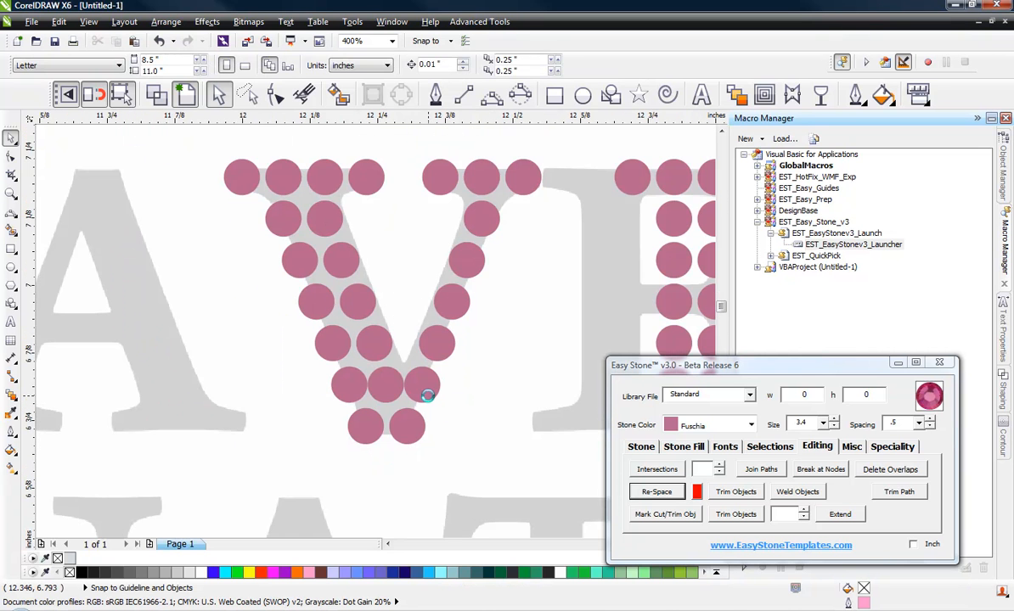
scroll(425, 395, up, 1)
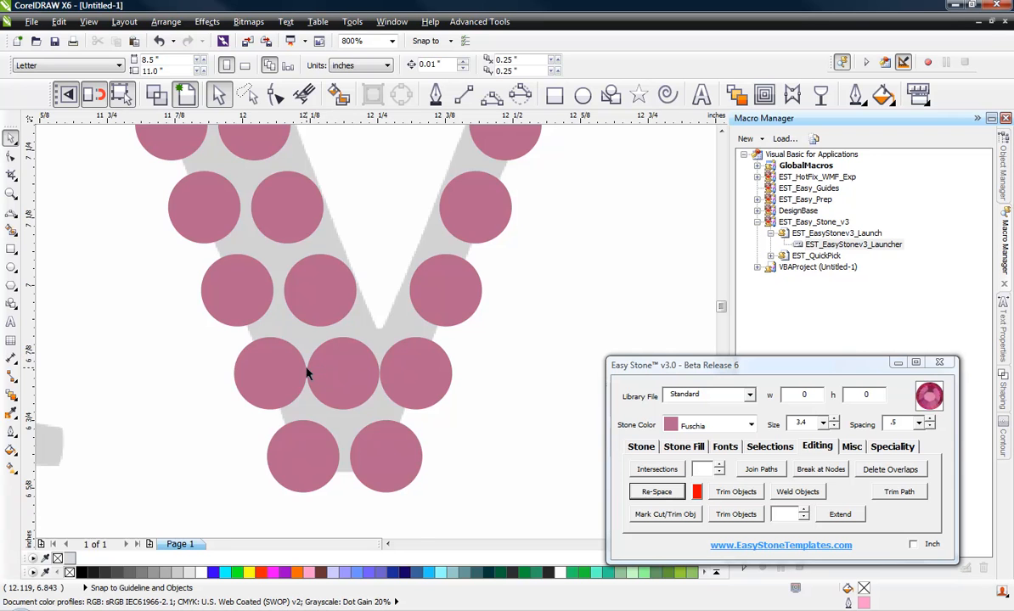
scroll(338, 362, down, 1)
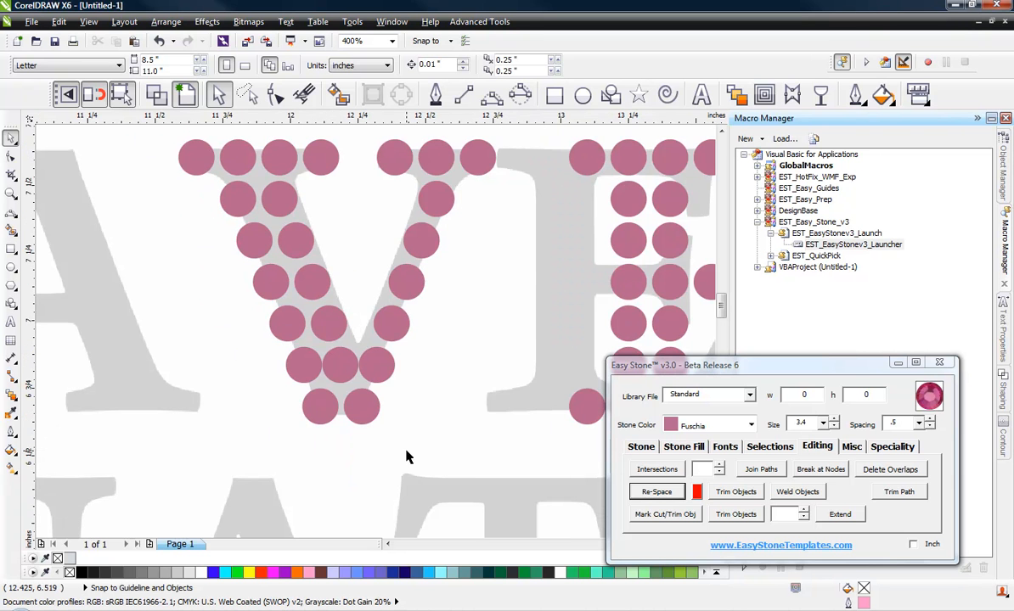
scroll(343, 378, up, 2)
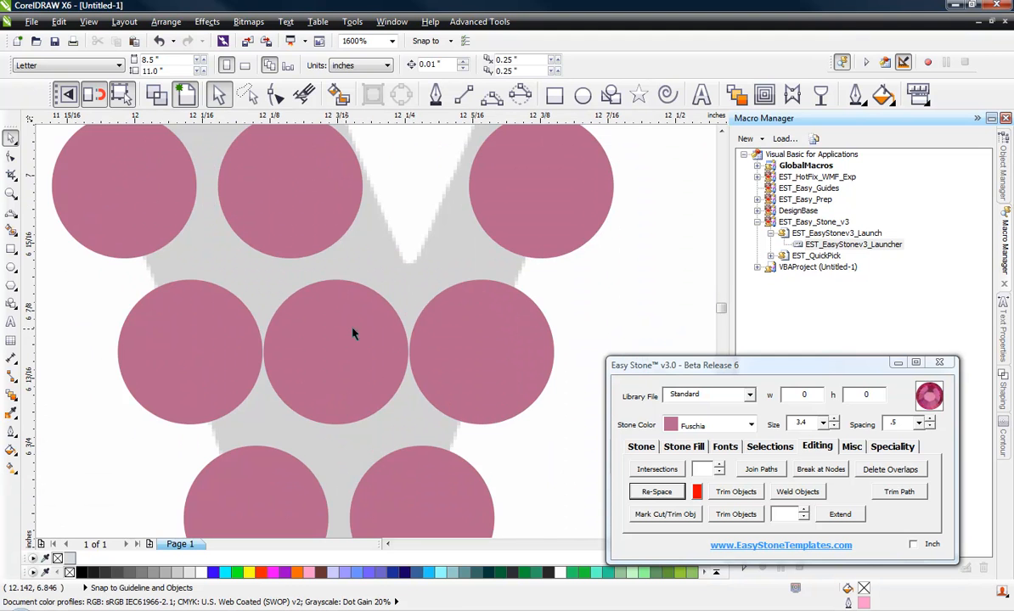
scroll(354, 333, down, 2)
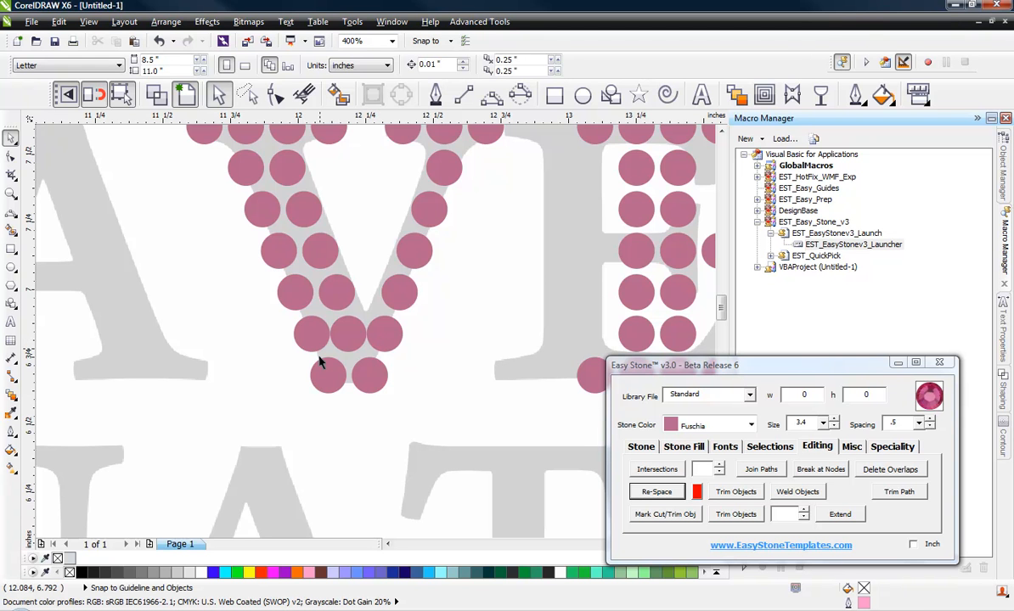
scroll(312, 352, down, 1)
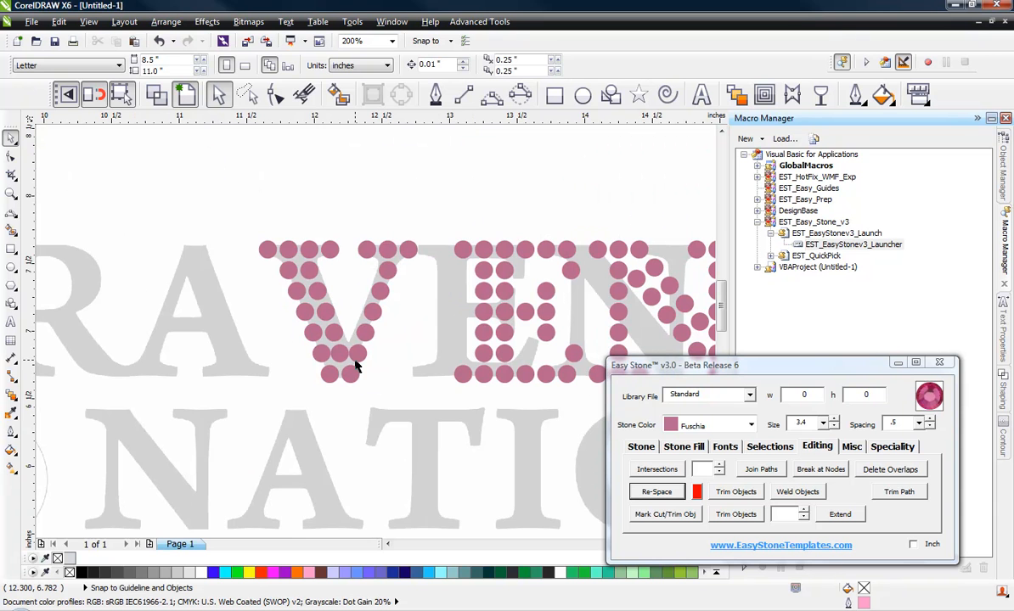
scroll(355, 365, up, 1)
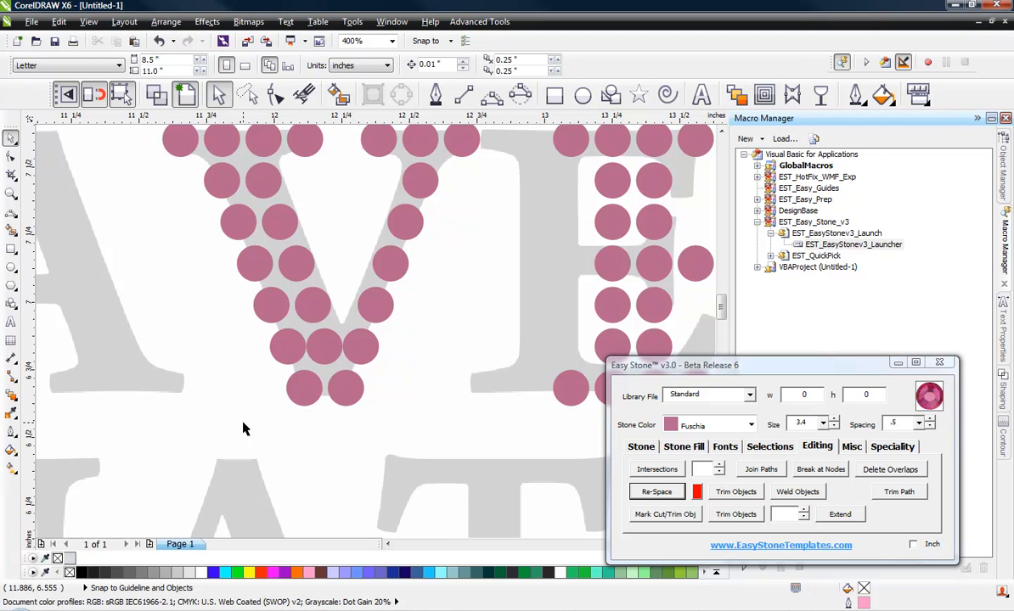
scroll(342, 407, up, 1)
scroll(342, 406, down, 2)
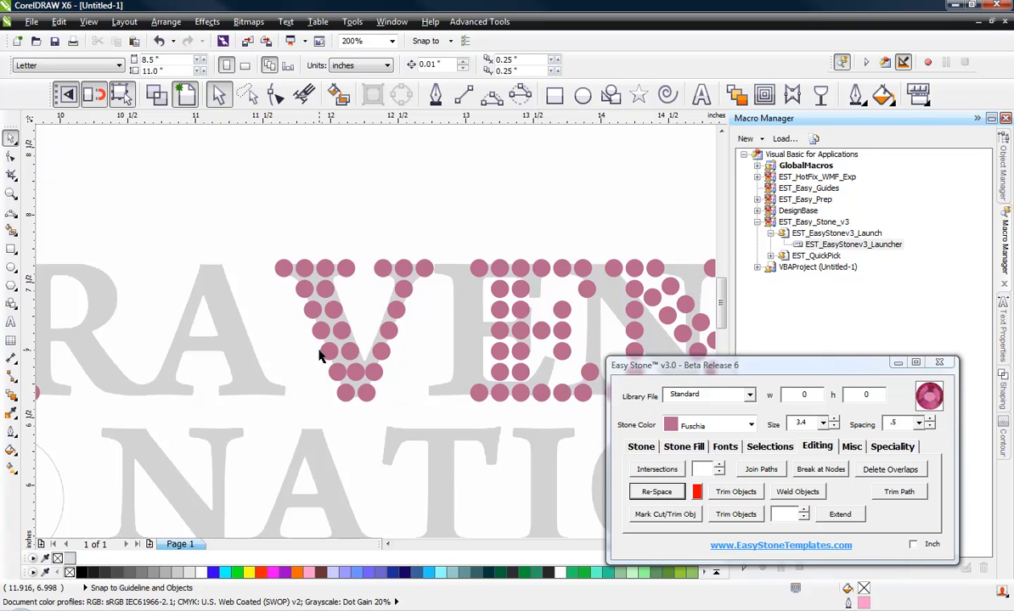
scroll(333, 362, up, 1)
scroll(369, 380, up, 1)
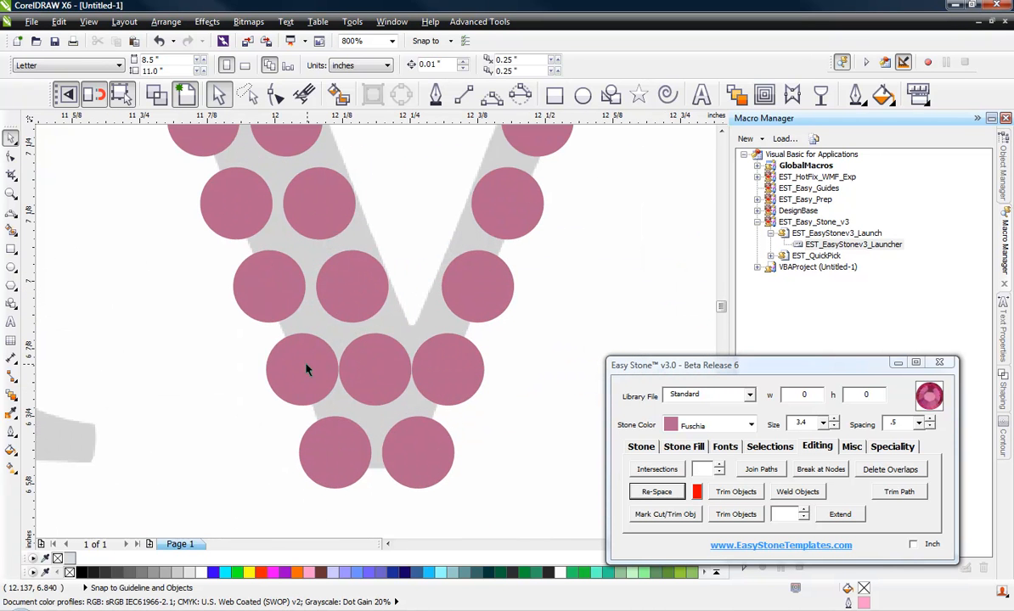
scroll(396, 389, down, 1)
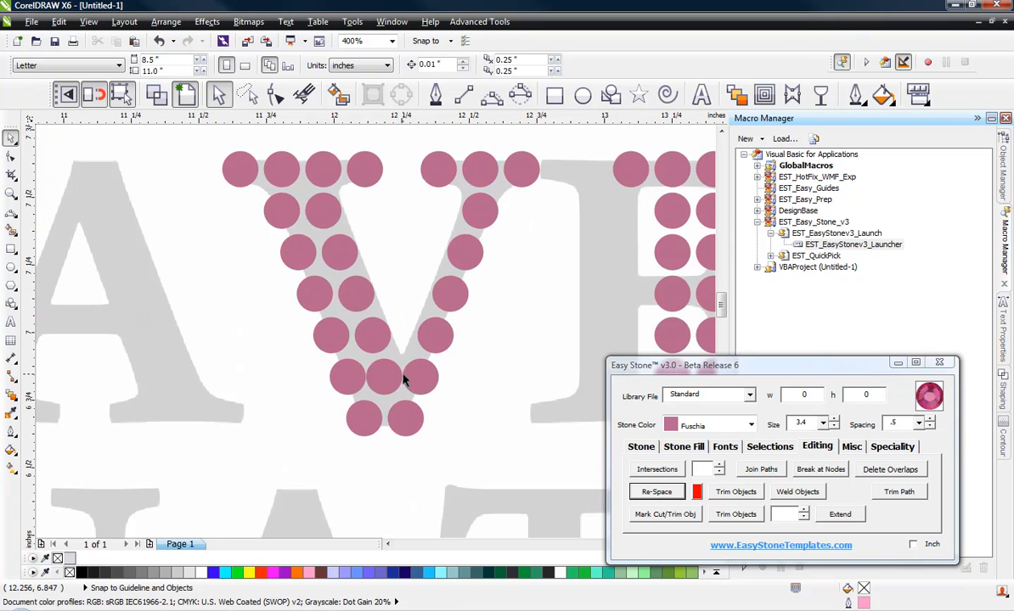
Step: Try deleting the middle stone in the row above the V's bottom point, and undo the deletion
click(390, 382)
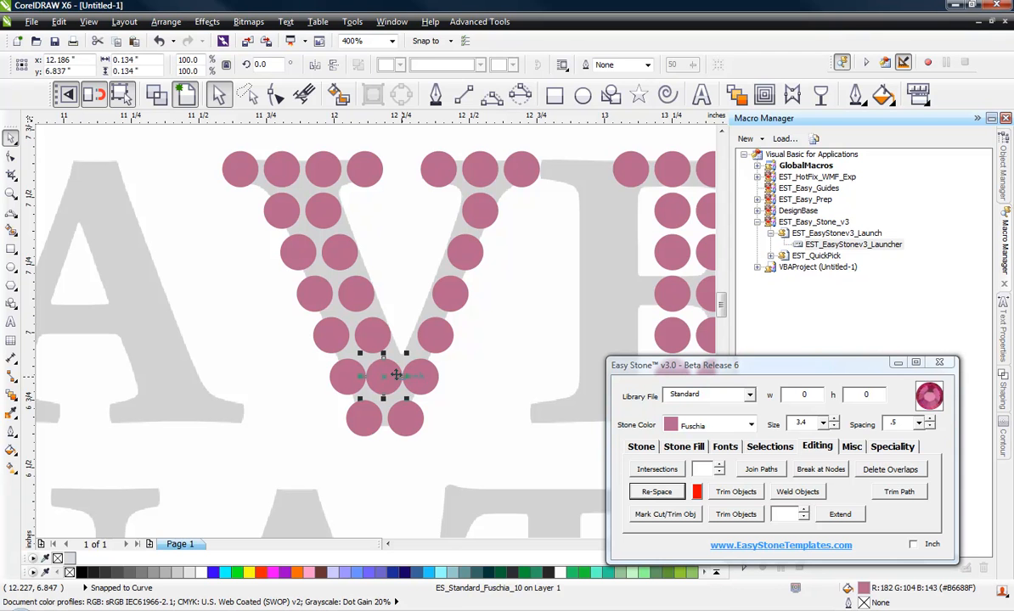
key(Delete)
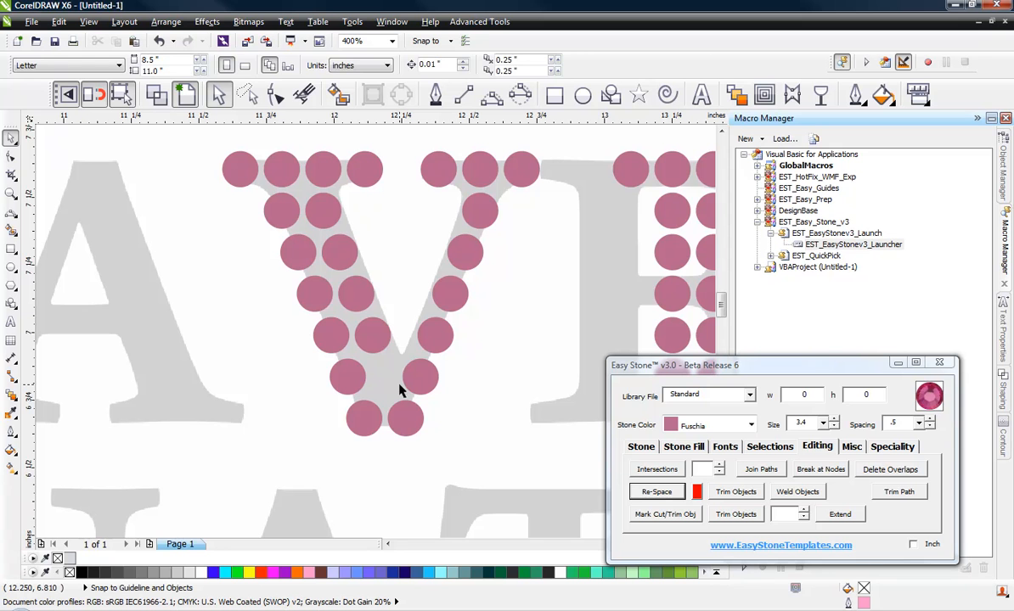
key(ctrl+z)
click(448, 392)
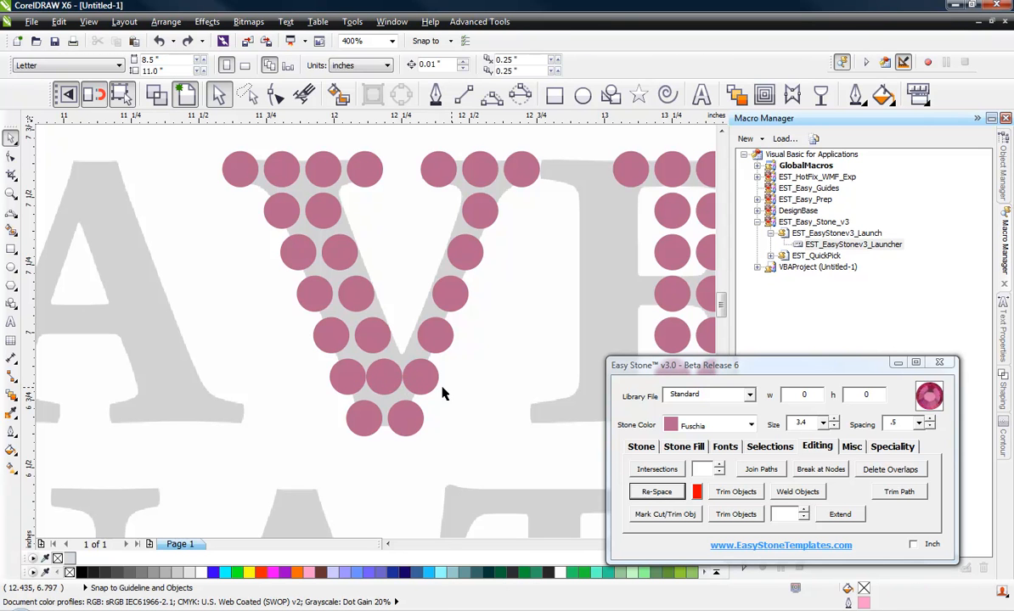
click(378, 371)
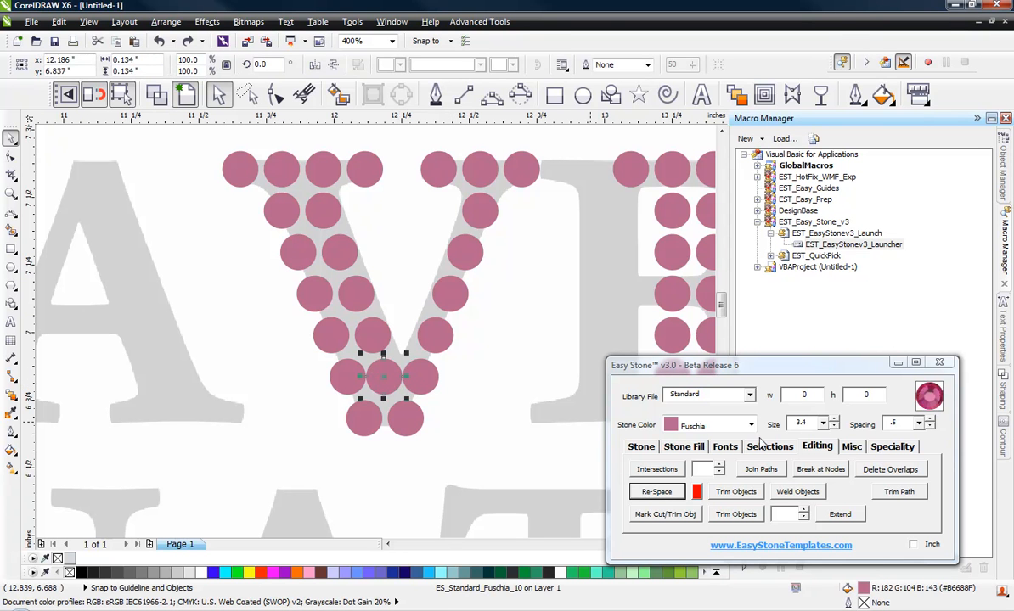
click(493, 357)
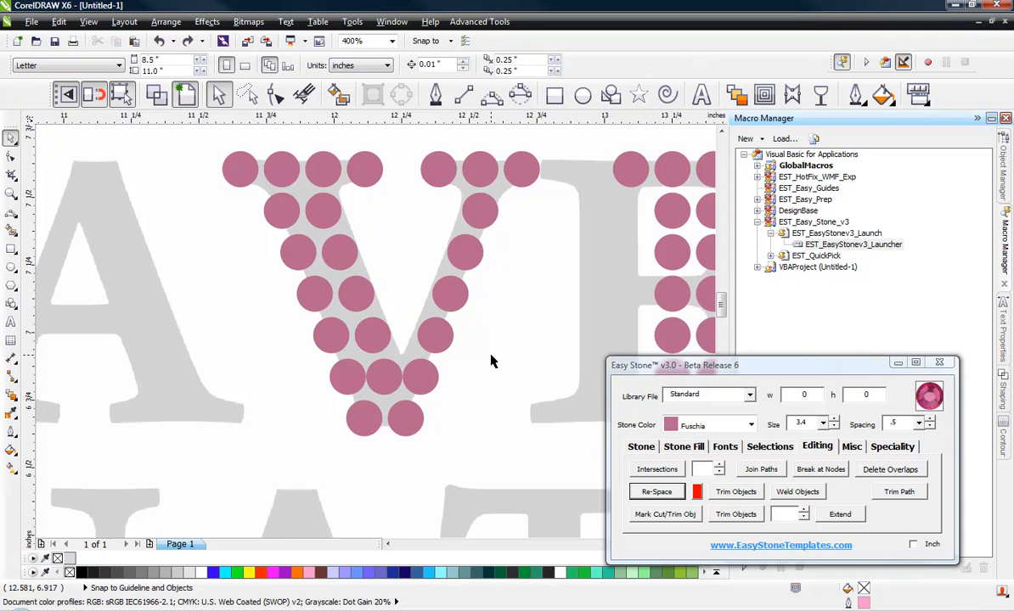
Step: Copy all of the V's stones, mirror the copy horizontally and vertically, and align it over the A of RAVEN
scroll(493, 357, down, 2)
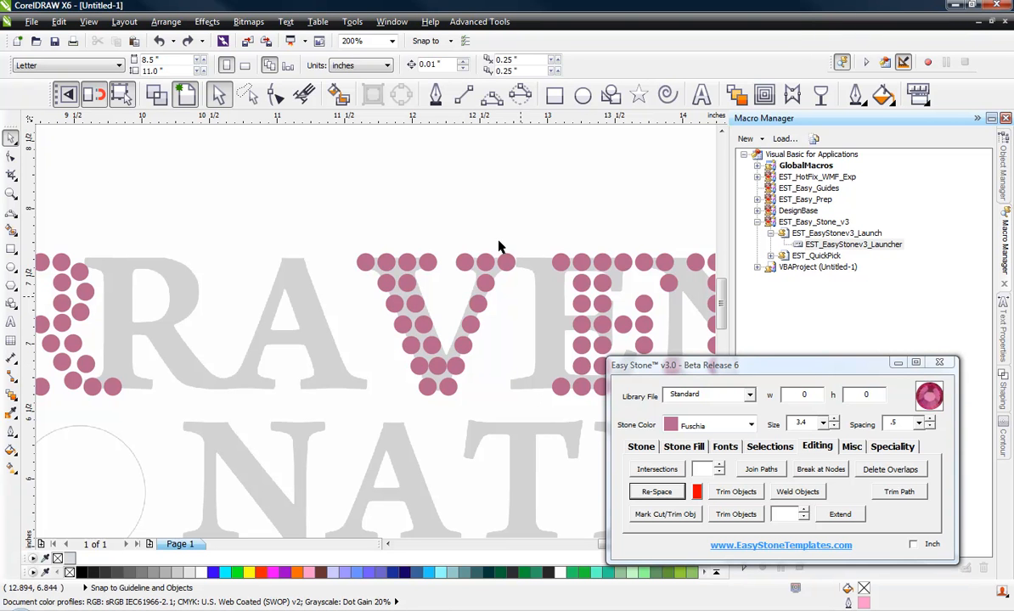
drag(319, 234, 522, 403)
drag(435, 364, 252, 383)
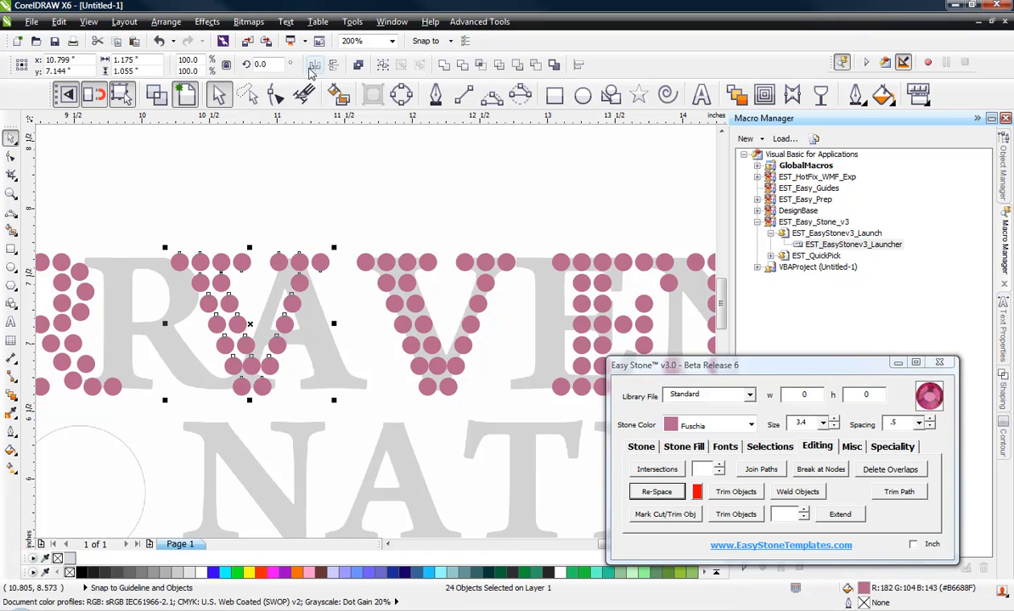
click(319, 67)
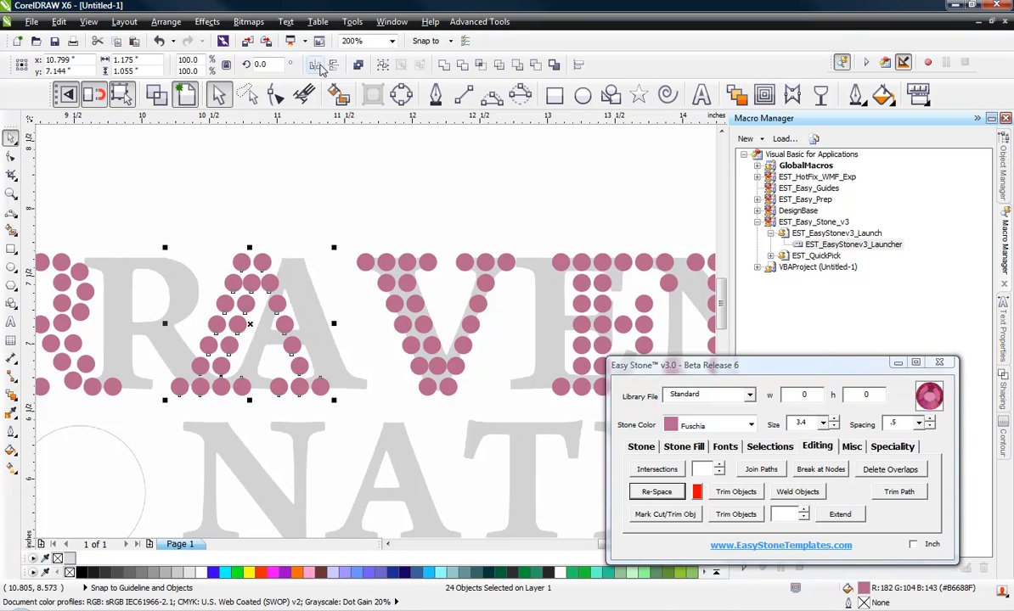
scroll(299, 363, up, 2)
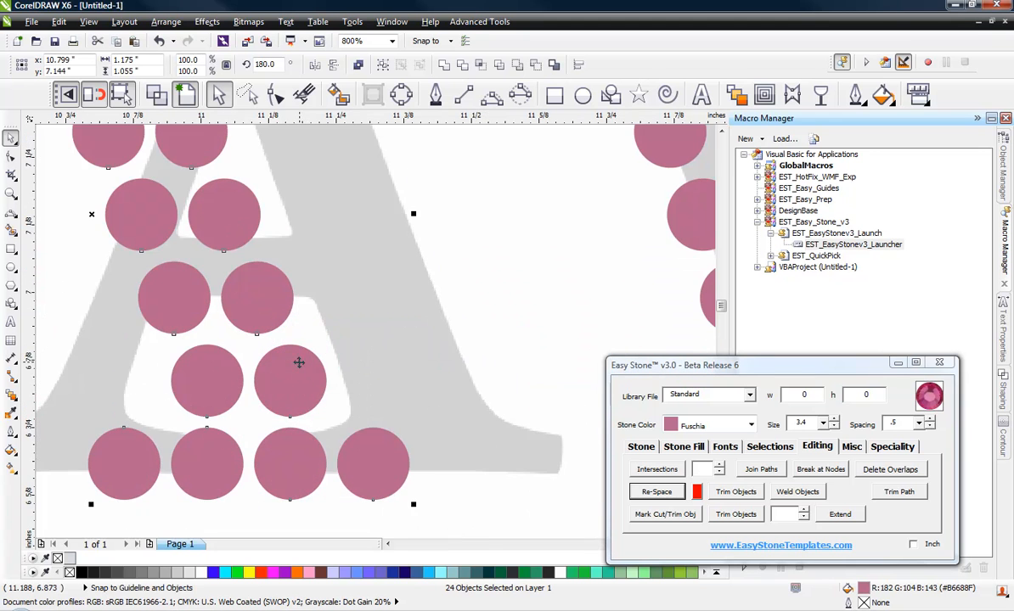
drag(299, 363, 389, 368)
scroll(310, 373, down, 1)
click(418, 348)
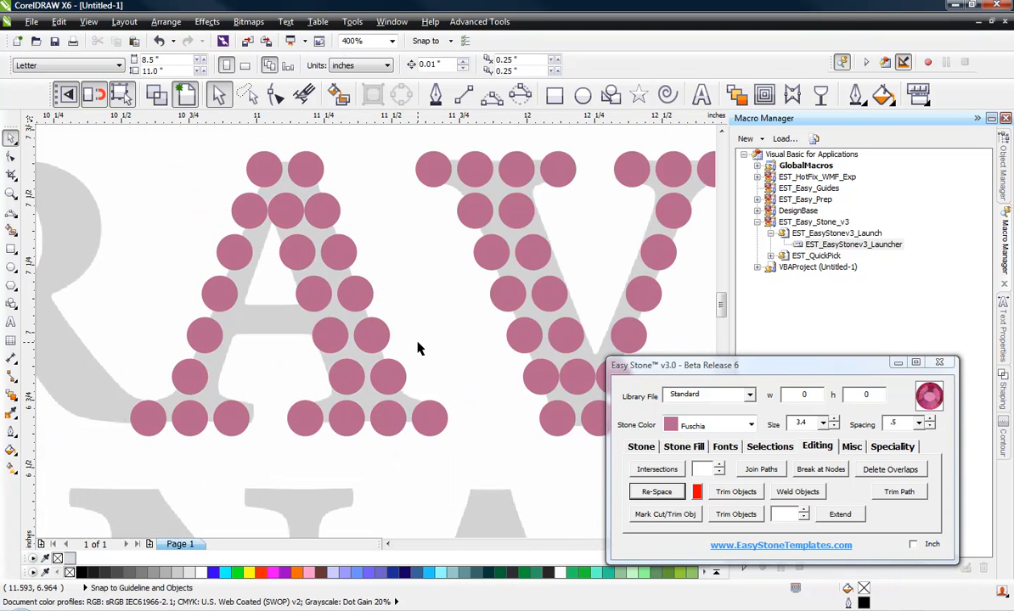
Step: Place two copies of a stone from the A's thick right stroke along its crossbar
scroll(390, 323, down, 1)
scroll(330, 334, up, 1)
scroll(416, 337, up, 1)
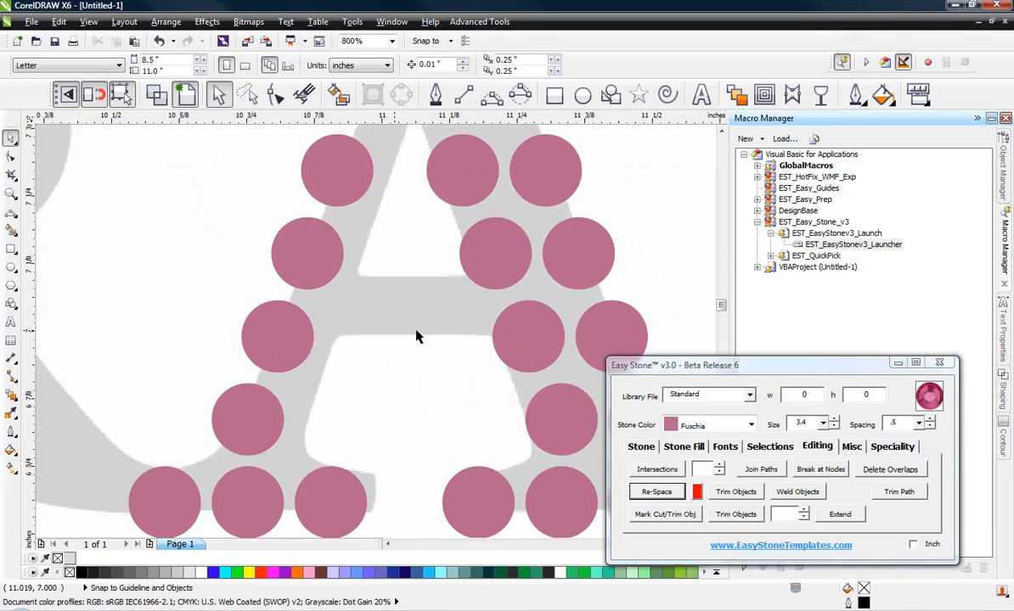
click(522, 338)
drag(522, 339, 361, 365)
key(space)
click(151, 321)
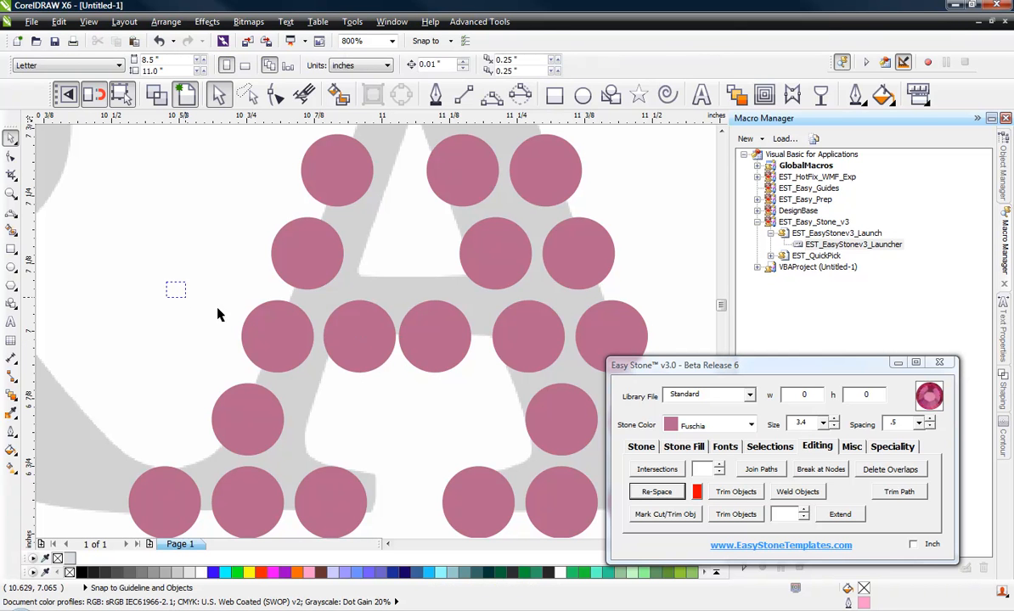
Step: Distribute the four stones across the A's crossbar evenly between the inner edges of its two strokes
drag(217, 314, 568, 392)
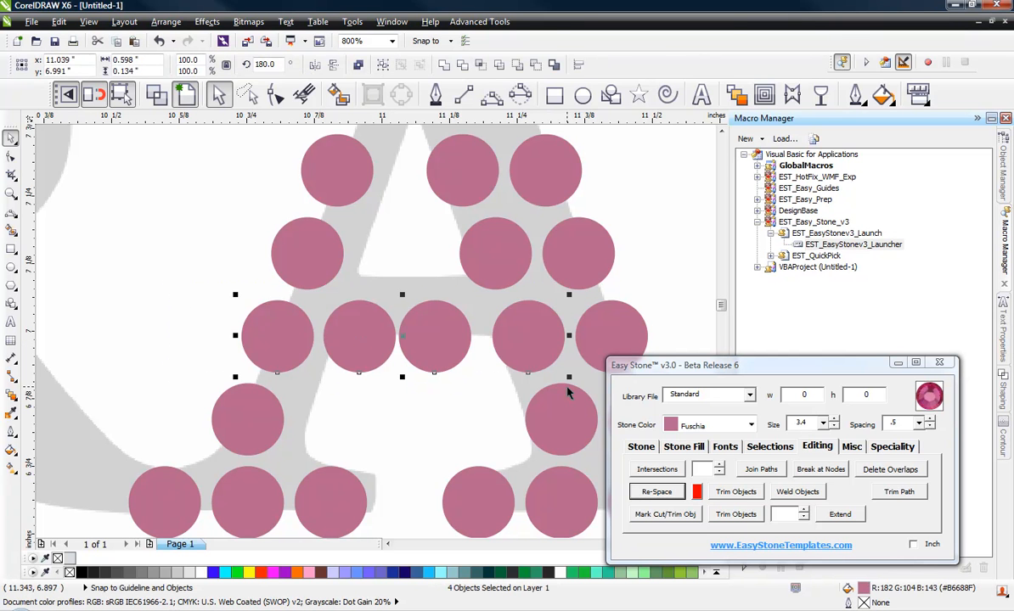
key(shift+e)
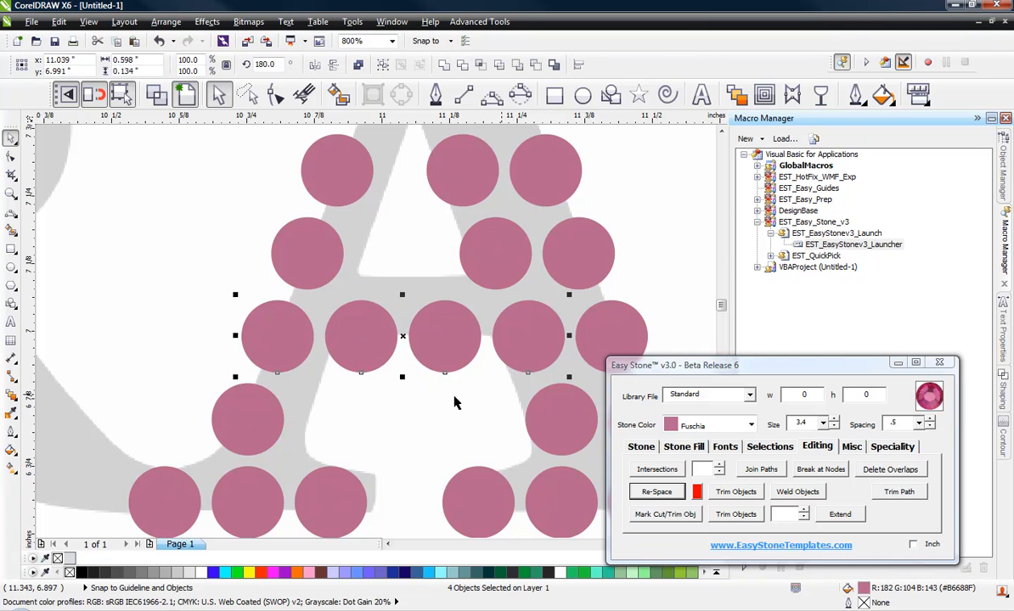
scroll(455, 403, down, 2)
key(Escape)
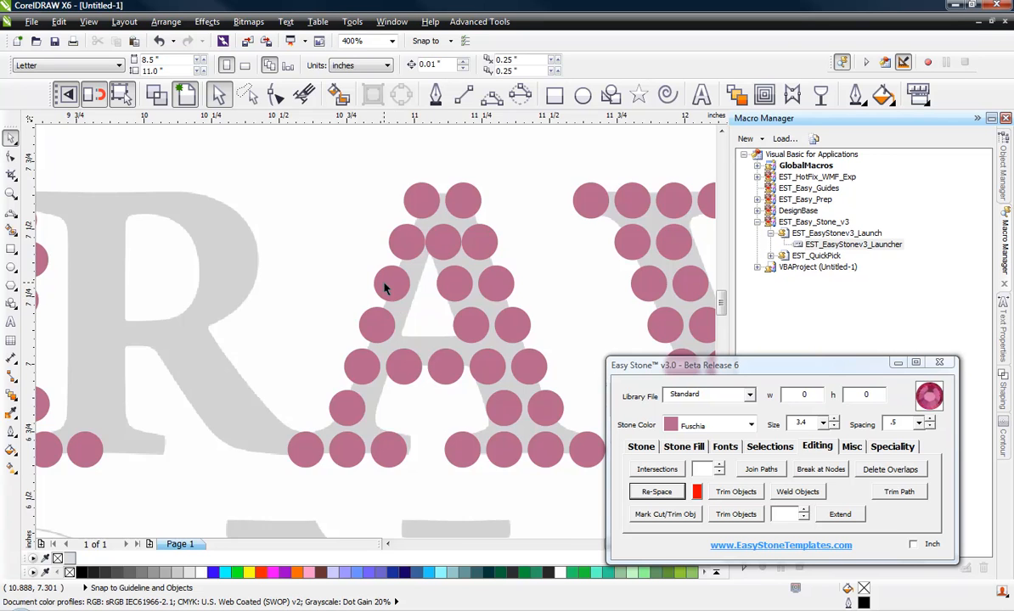
Step: Copy all of RAVEN's E stones down so the double-column stem covers the I of NATION
scroll(280, 283, down, 1)
scroll(280, 282, down, 1)
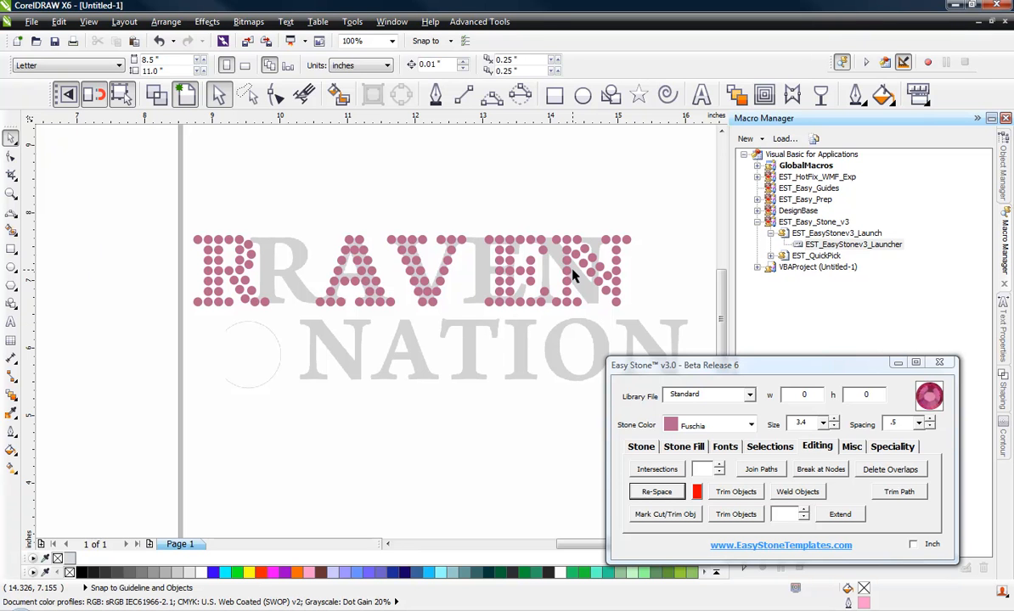
scroll(572, 270, up, 1)
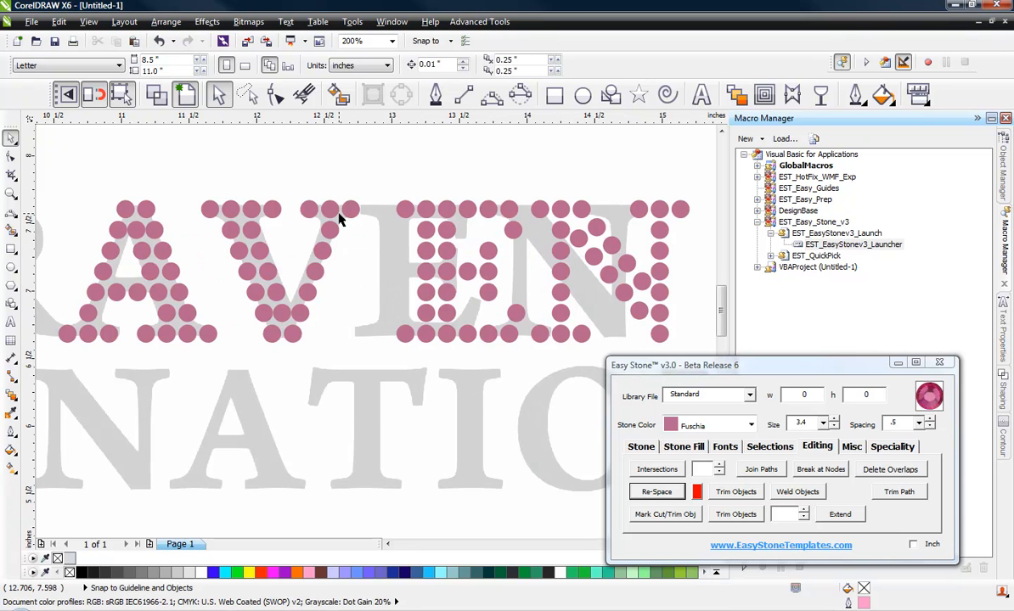
scroll(339, 220, down, 1)
scroll(416, 231, up, 1)
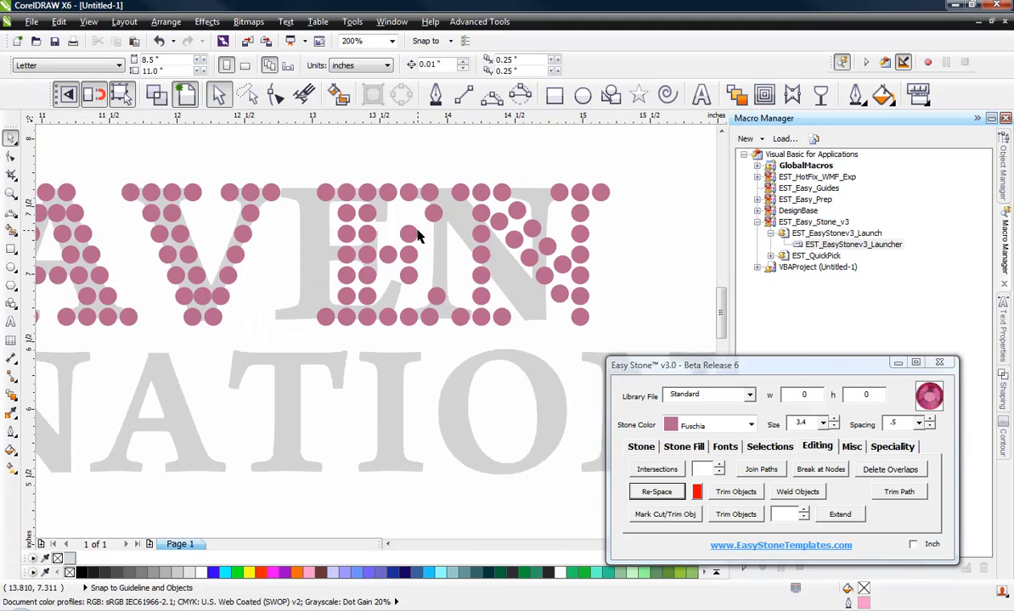
drag(299, 167, 450, 343)
drag(373, 232, 404, 396)
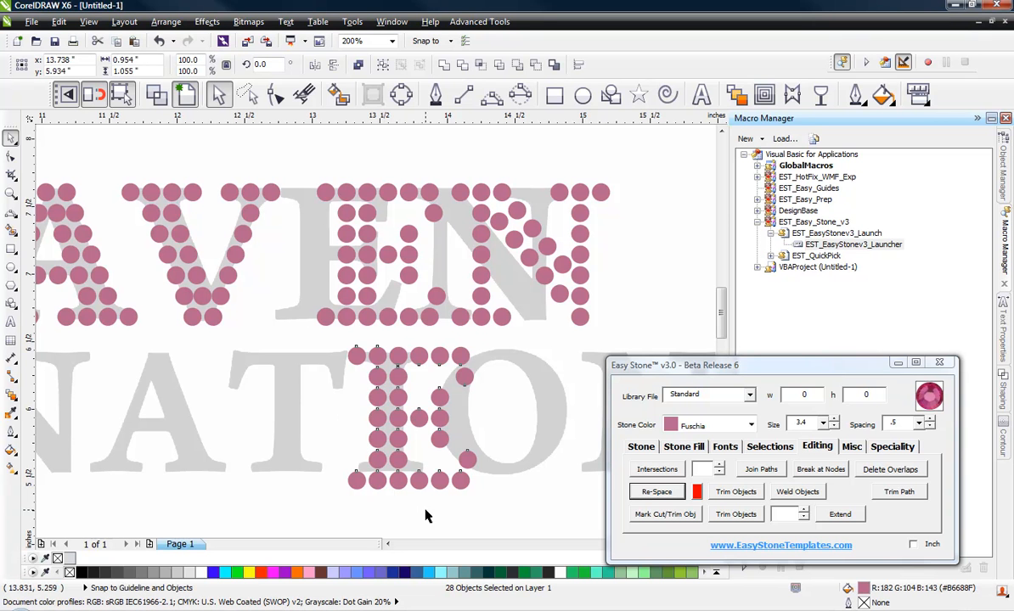
Step: Delete the copied E's arm stones and the leftover middle stone to leave an I shape
click(427, 513)
drag(511, 338, 426, 522)
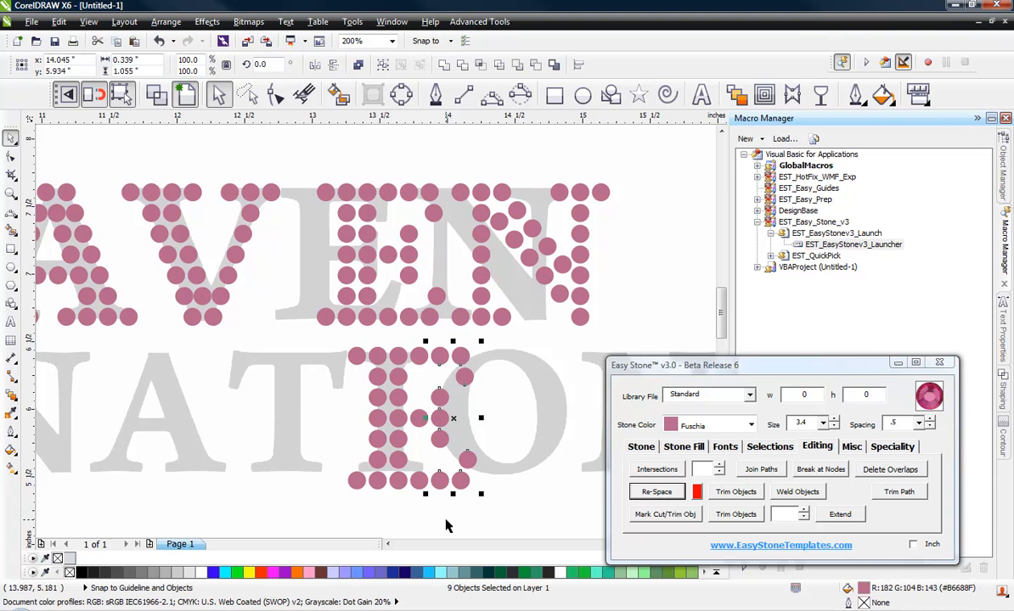
key(Delete)
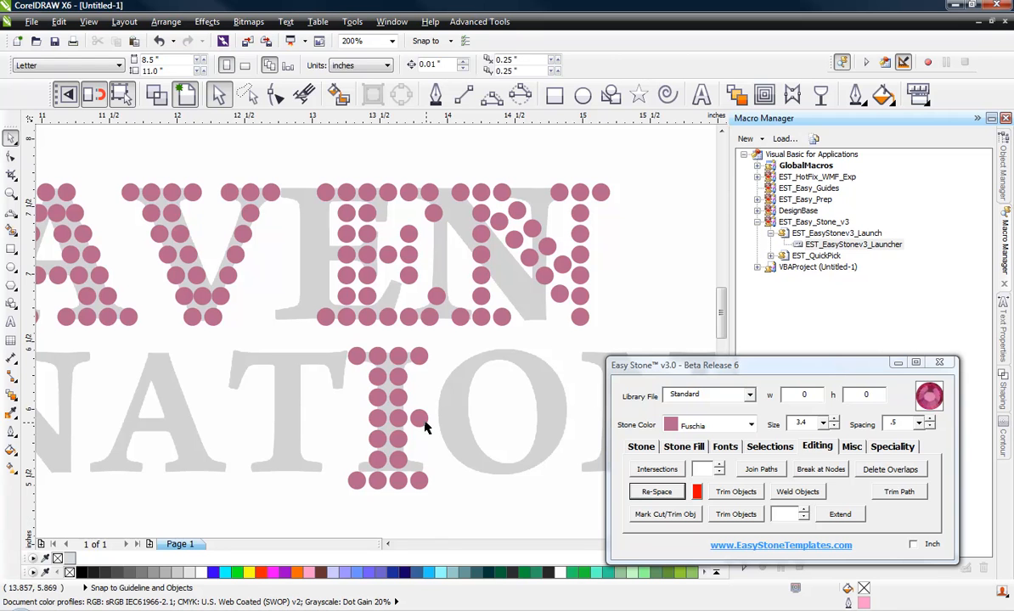
click(424, 418)
key(Delete)
Step: Move the I-shaped group of stones onto the stem of the T in NATION
drag(445, 349, 323, 521)
scroll(325, 378, down, 2)
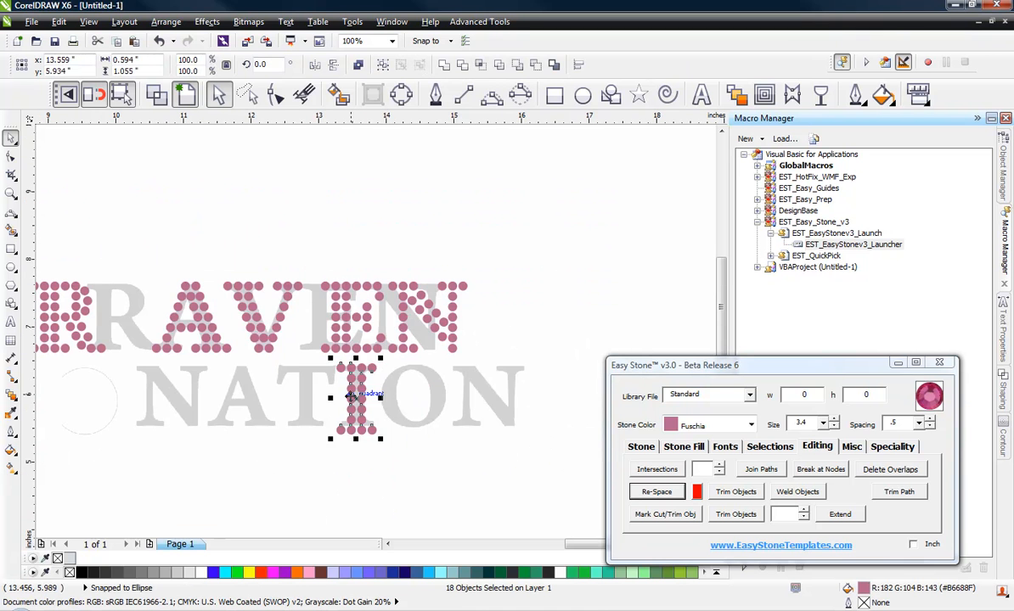
drag(352, 399, 307, 431)
scroll(294, 358, up, 2)
Step: Add one offset stone at the left end and one at the right end of the T's top row
click(268, 404)
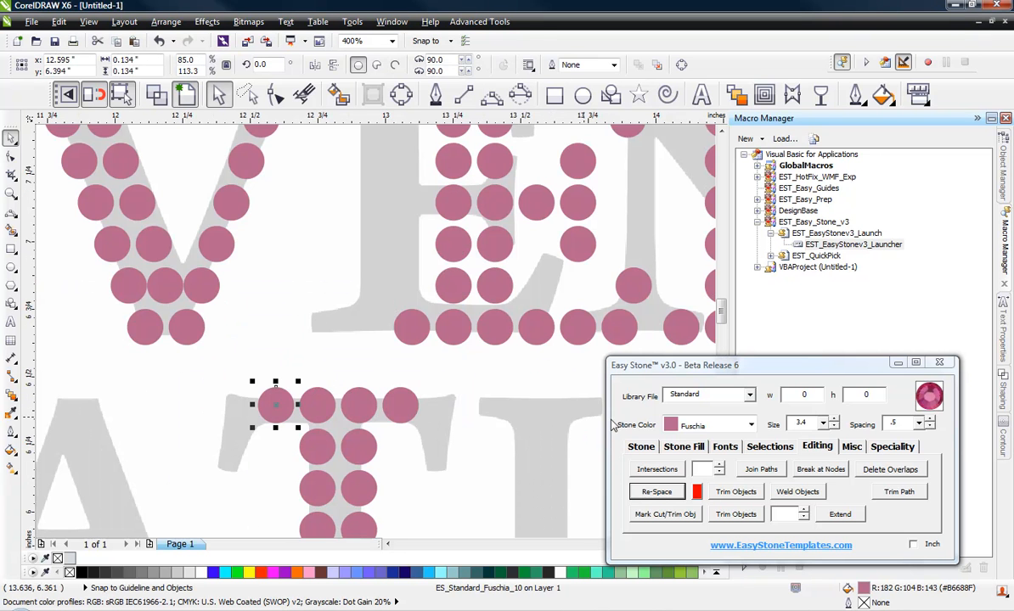
click(694, 448)
click(704, 501)
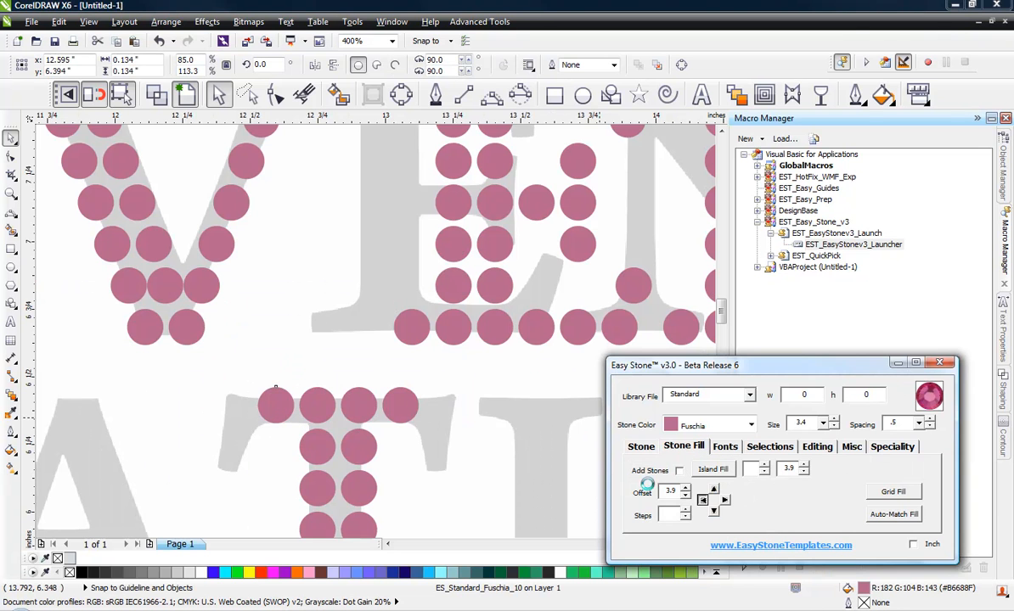
click(410, 411)
click(724, 503)
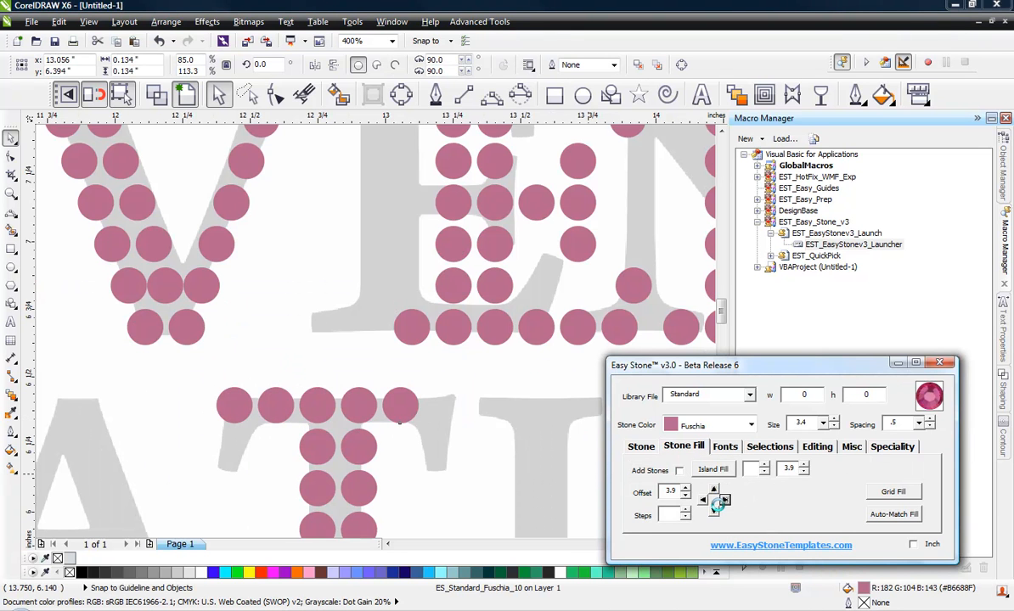
Step: Add one stone with a 3.9 offset directly below each end stone of the T's top row
click(714, 511)
click(244, 412)
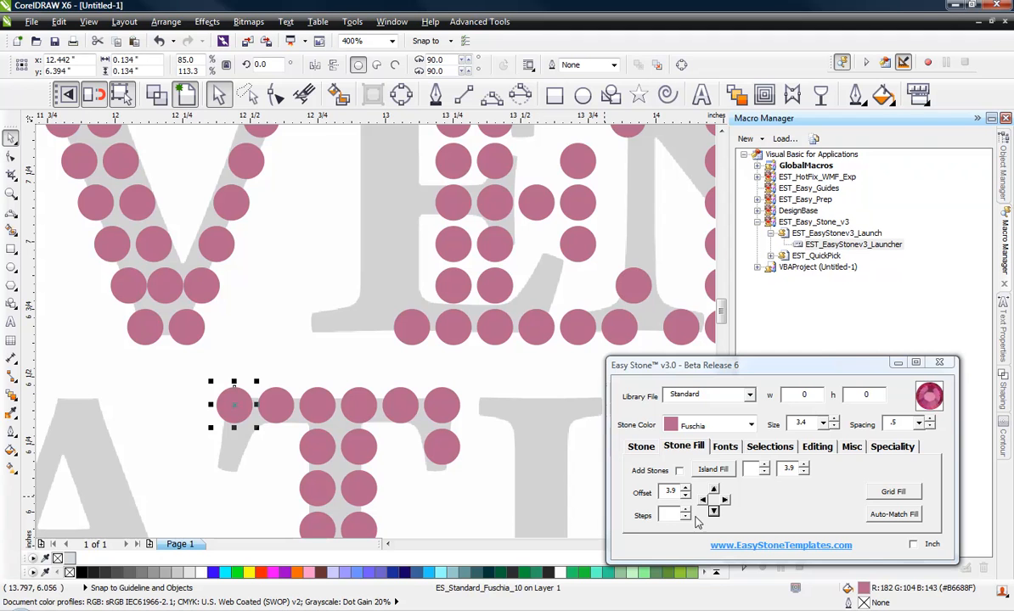
click(714, 511)
click(303, 308)
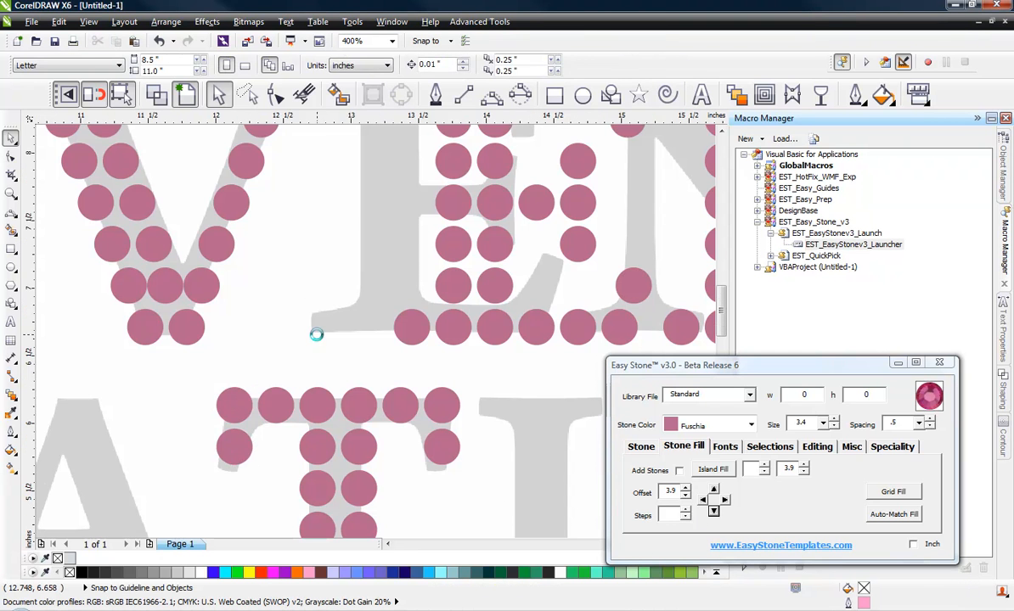
Step: Delete the stone below the right end of the T's top row
scroll(316, 332, down, 1)
scroll(328, 392, up, 1)
click(452, 391)
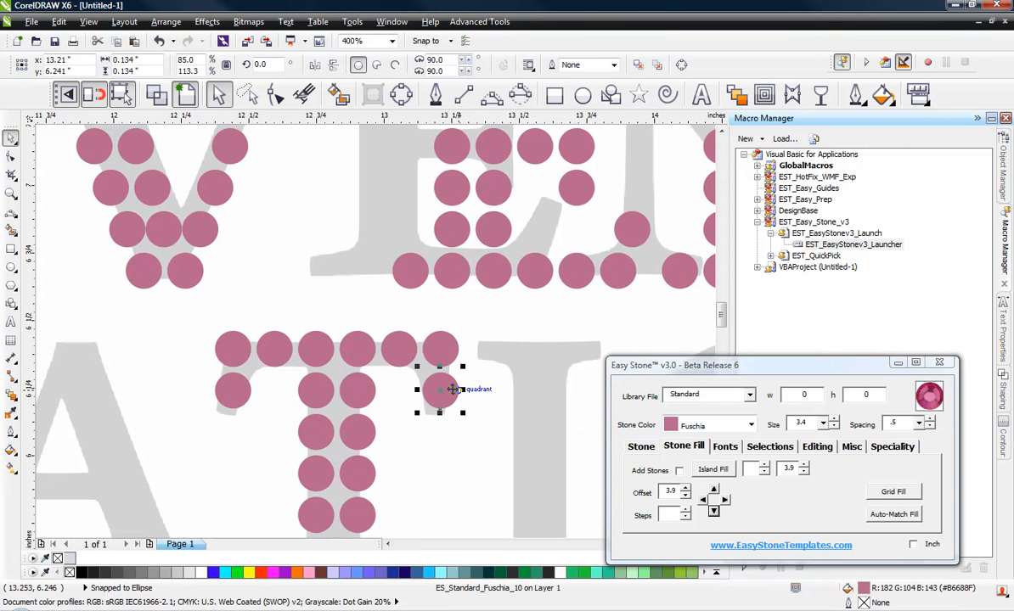
key(Delete)
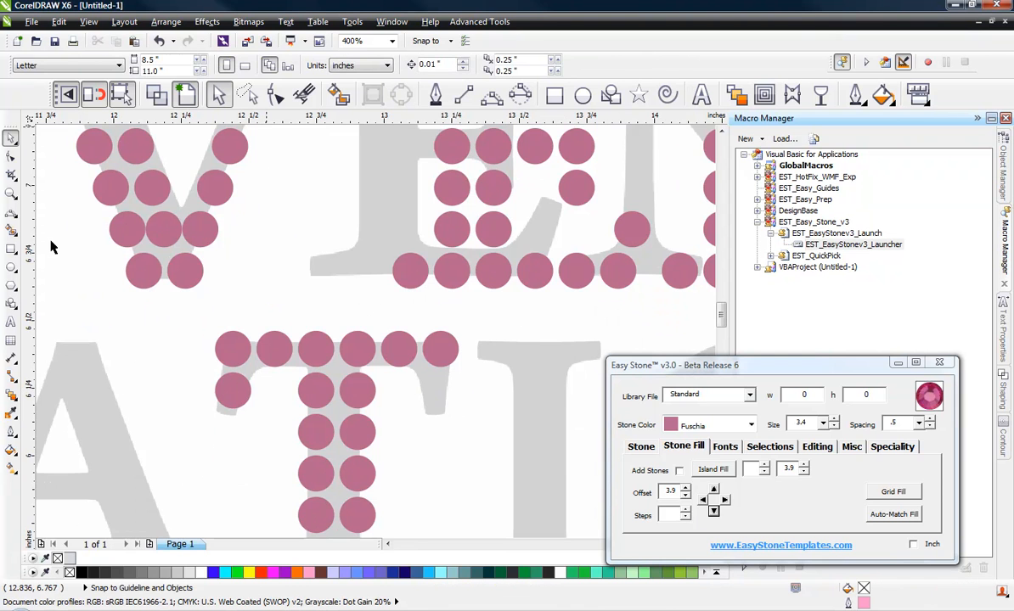
Step: Move the stone below the left end of the T's top row about 0.03 inches straight left
scroll(208, 391, up, 2)
scroll(268, 313, down, 1)
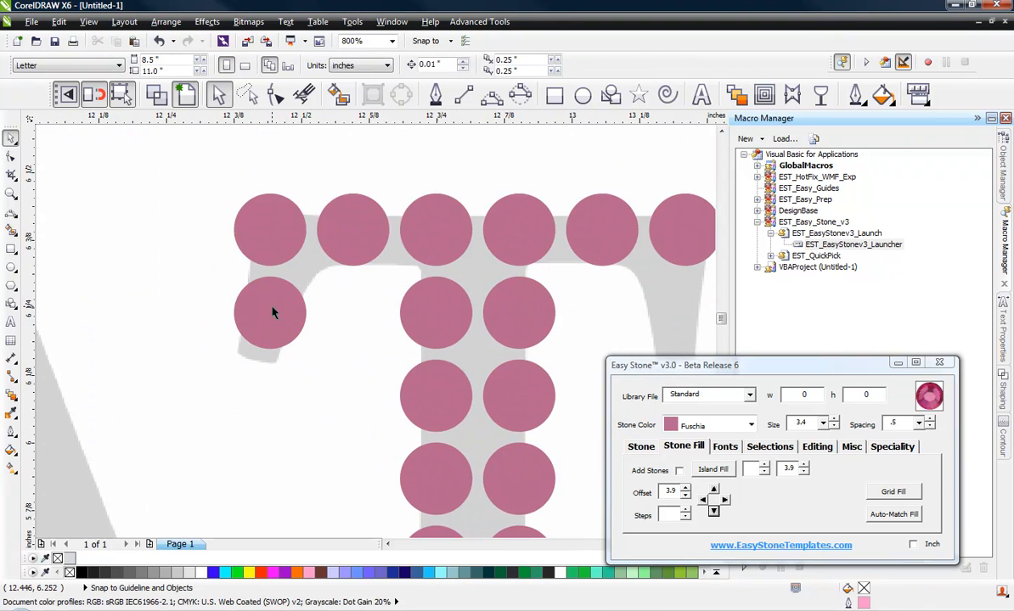
click(272, 313)
scroll(280, 299, up, 1)
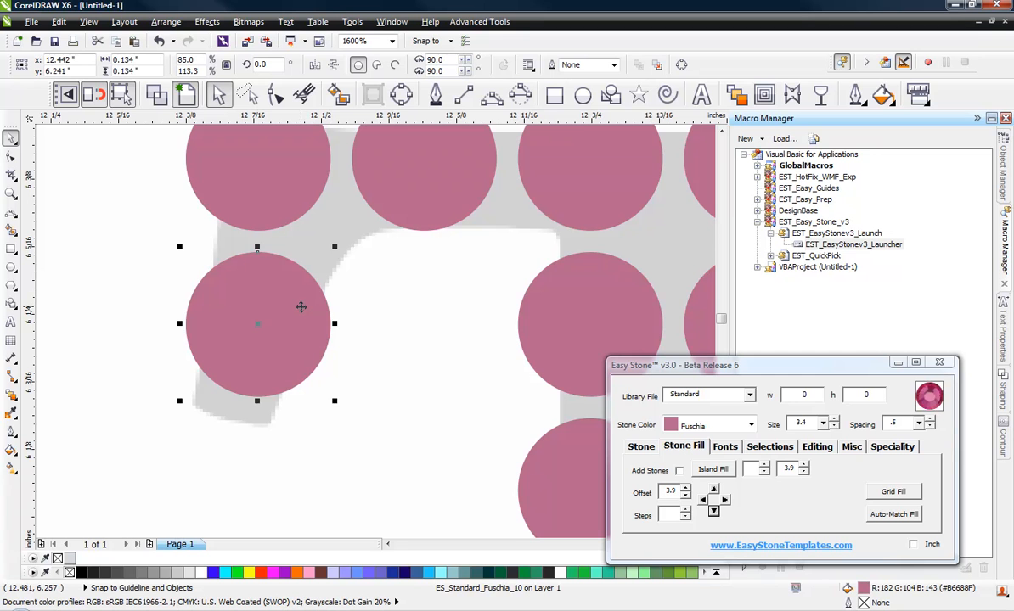
drag(300, 307, 265, 308)
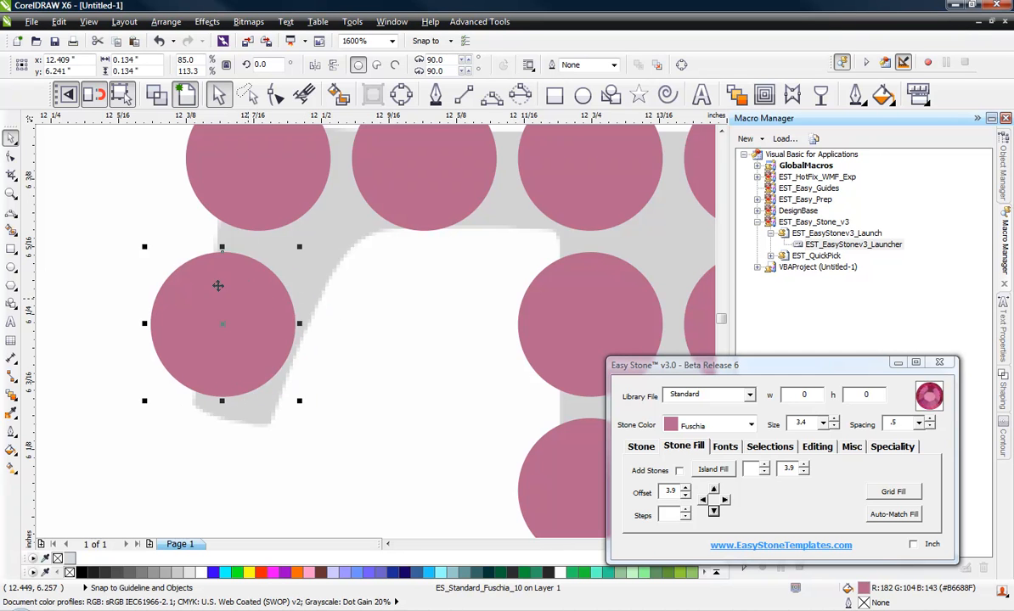
scroll(218, 285, down, 2)
click(182, 326)
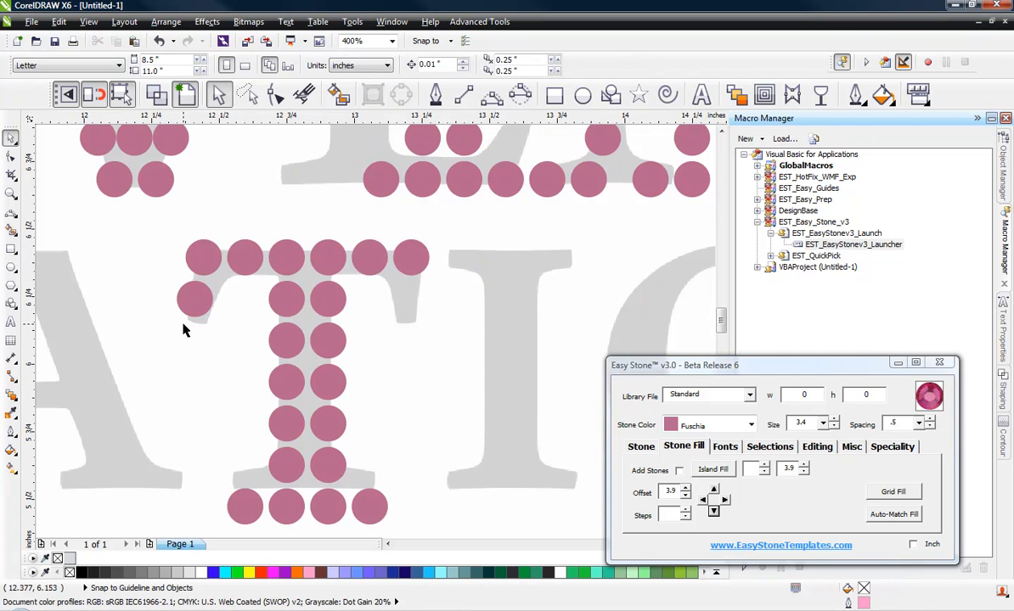
Step: Create a horizontally mirrored copy of the T's left serif stone and third top-row stone on the T's right side
click(195, 298)
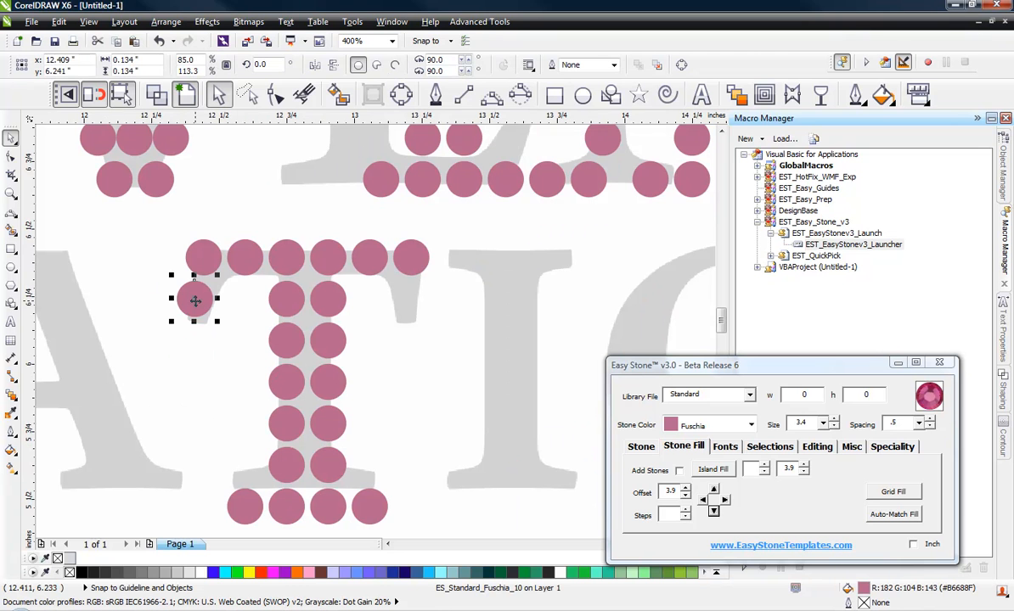
shift+click(287, 261)
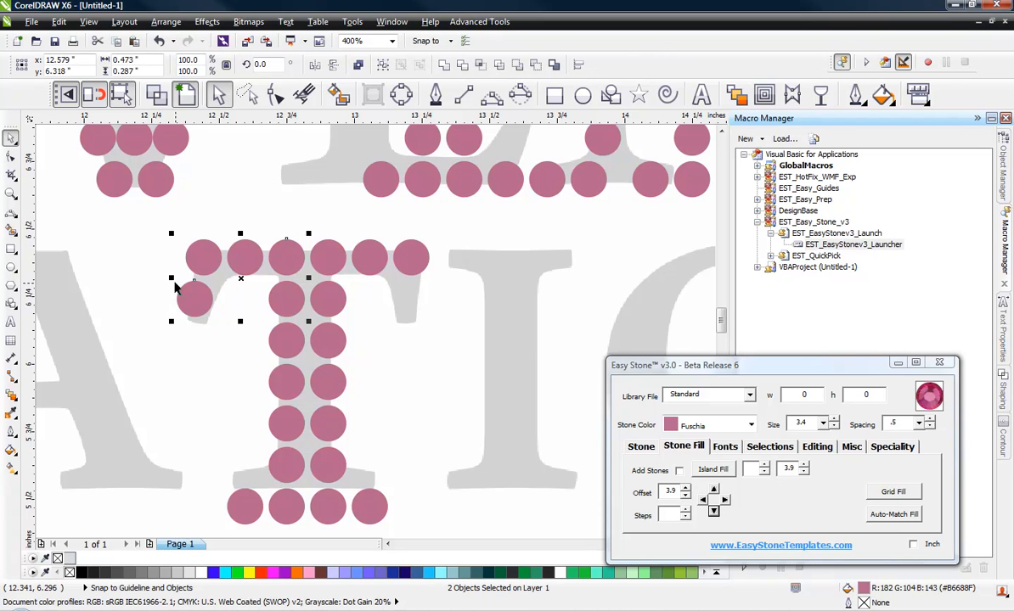
drag(171, 278, 345, 305)
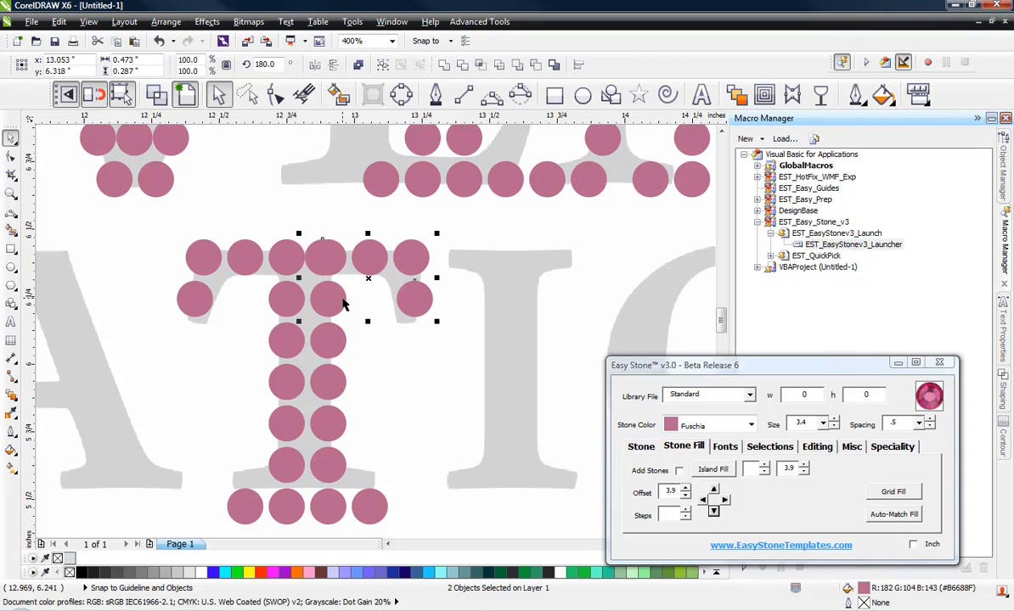
key(ctrl+z)
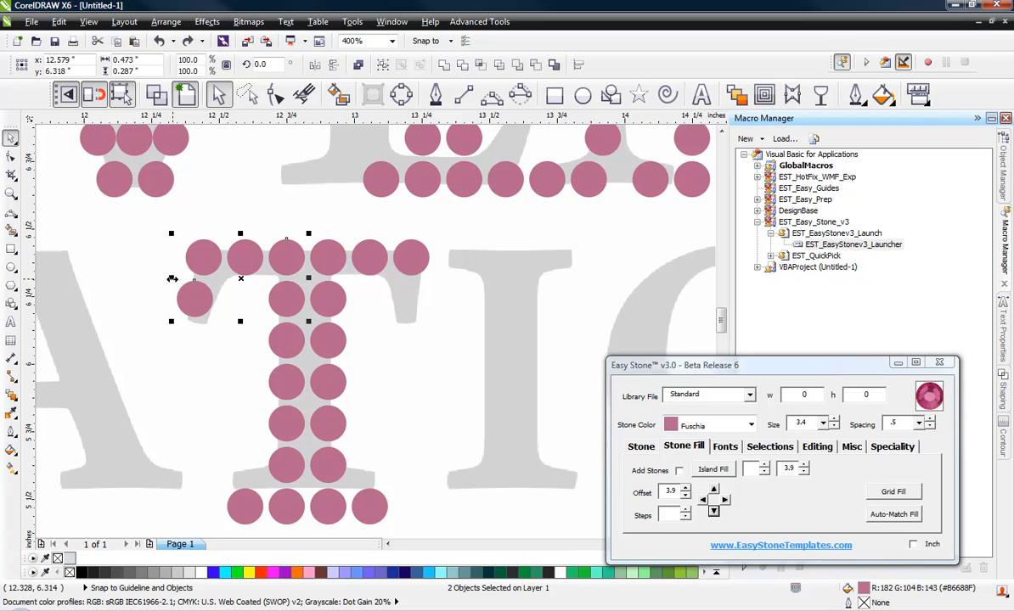
drag(172, 279, 440, 328)
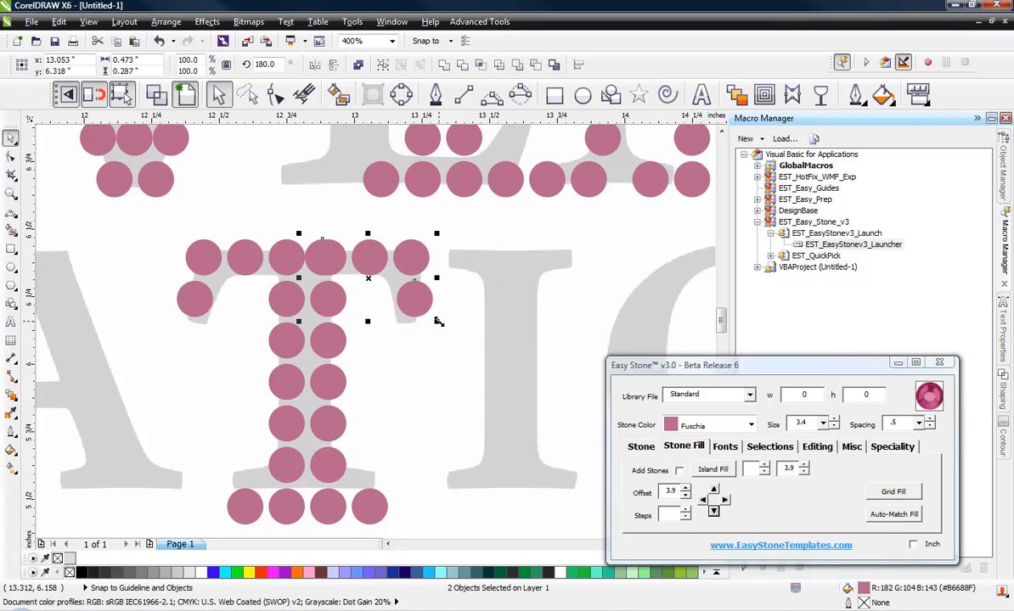
Step: Snap the mirrored stone pair into place so its upper stone sits exactly over the fourth stone of the T's top row
scroll(317, 258, up, 2)
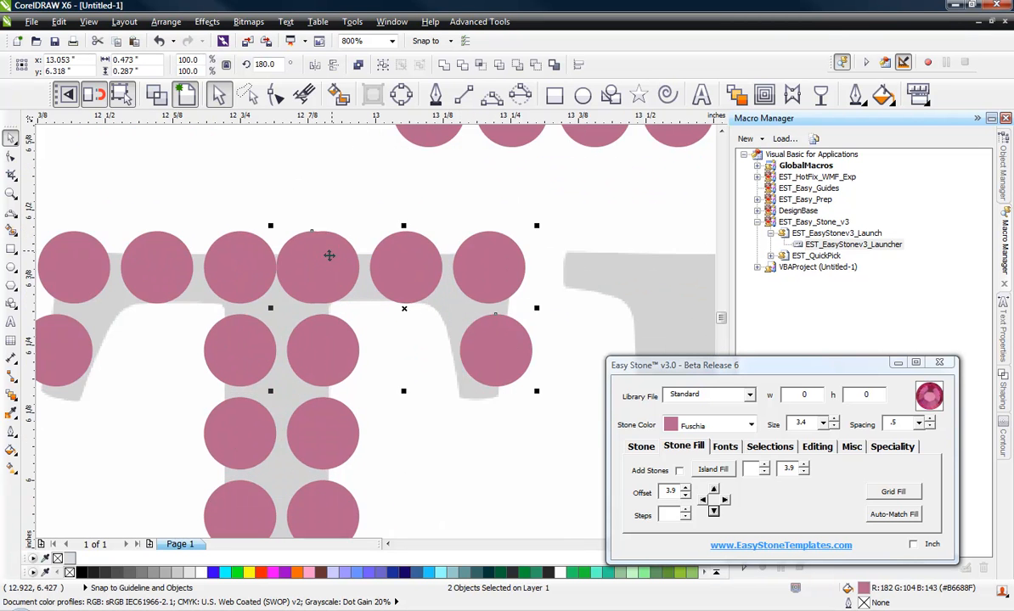
drag(317, 271, 641, 236)
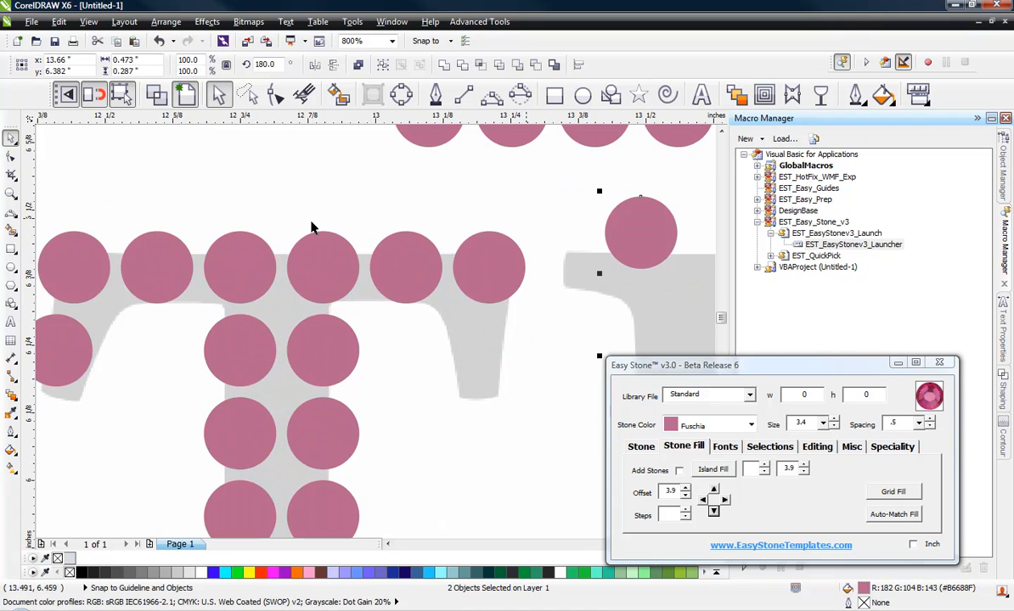
scroll(353, 271, down, 2)
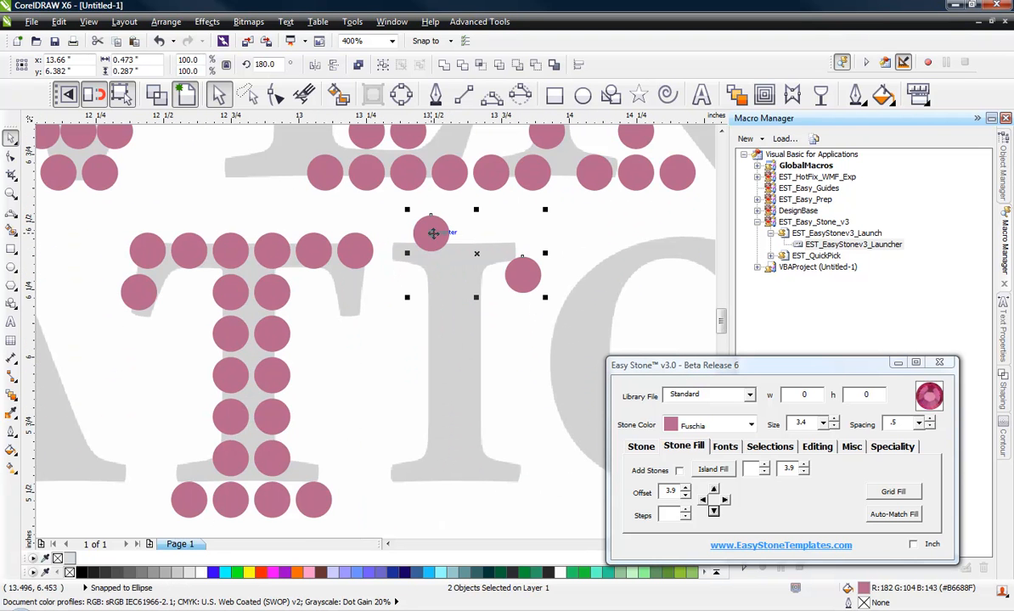
drag(432, 234, 274, 254)
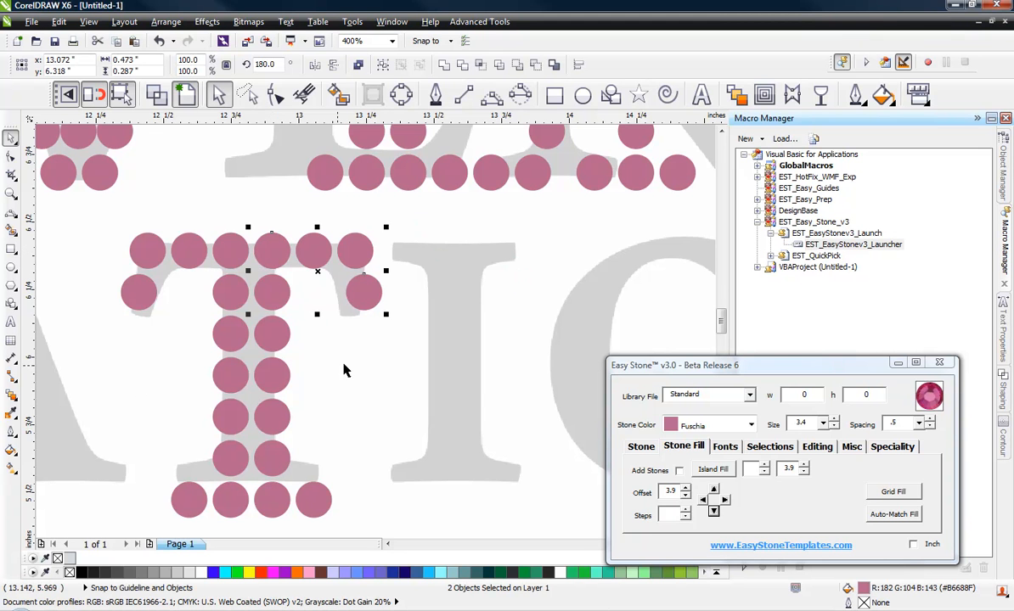
click(397, 294)
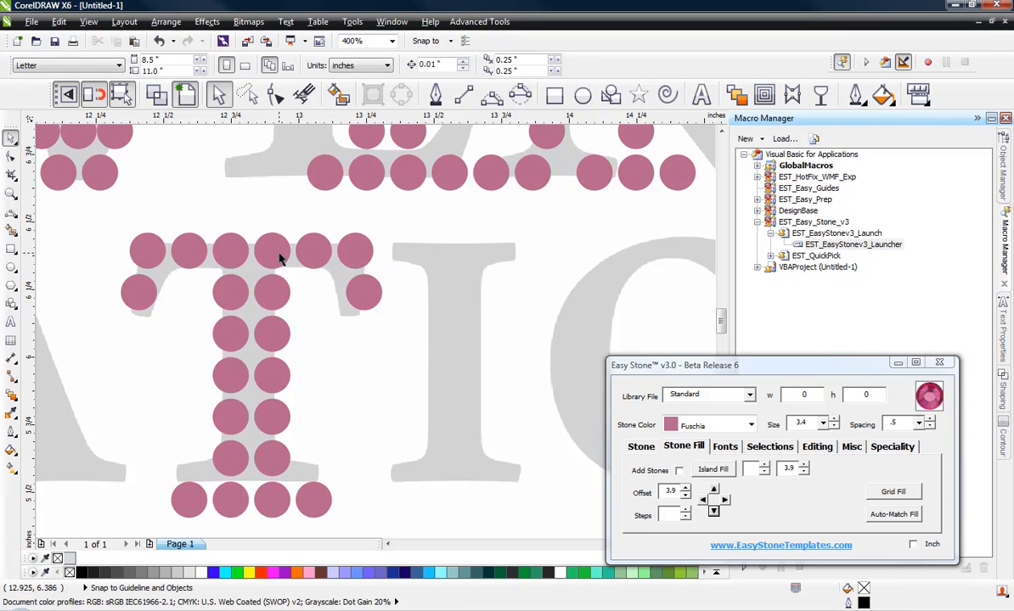
Step: Copy the top and bottom stones of the T's right stem column straight across to the centre line of the O
scroll(280, 258, down, 1)
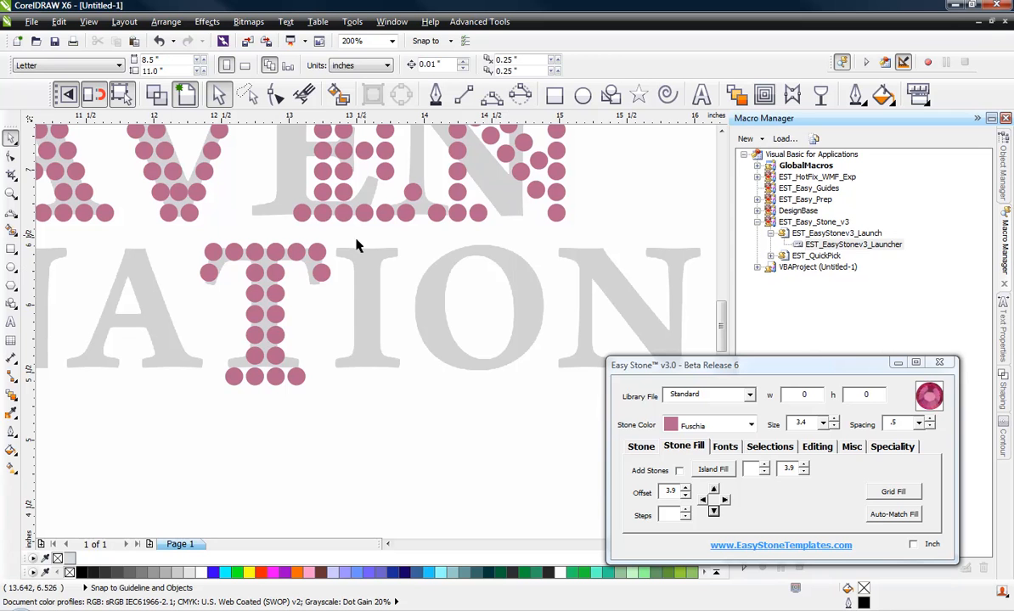
click(274, 377)
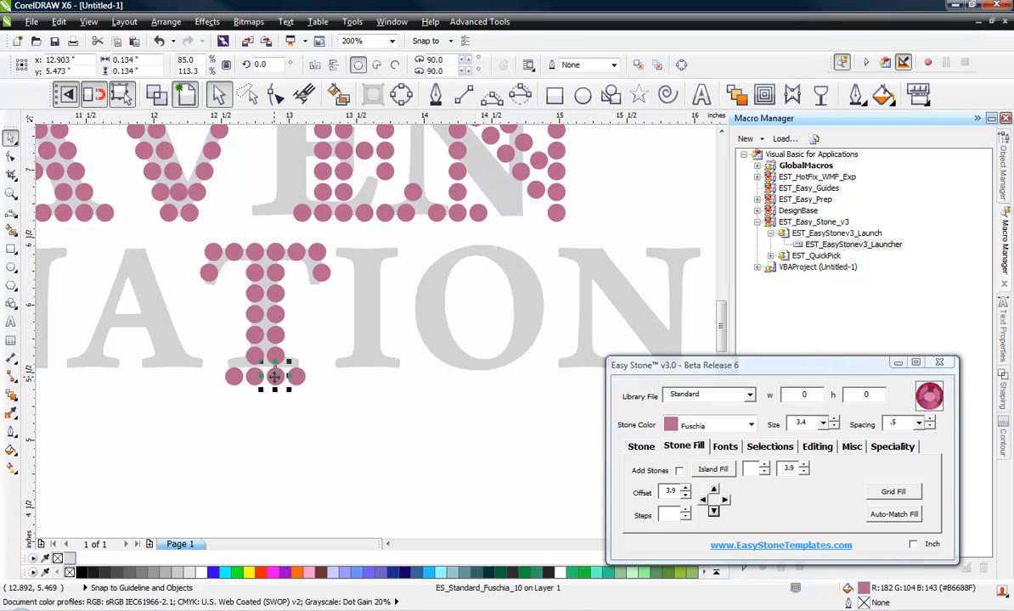
shift+click(279, 259)
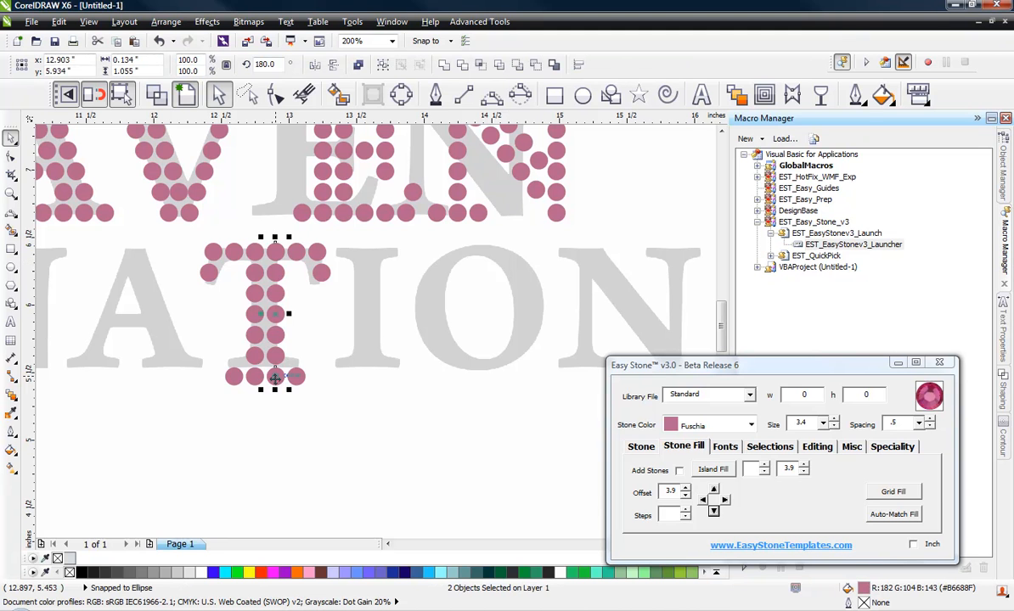
drag(274, 377, 481, 420)
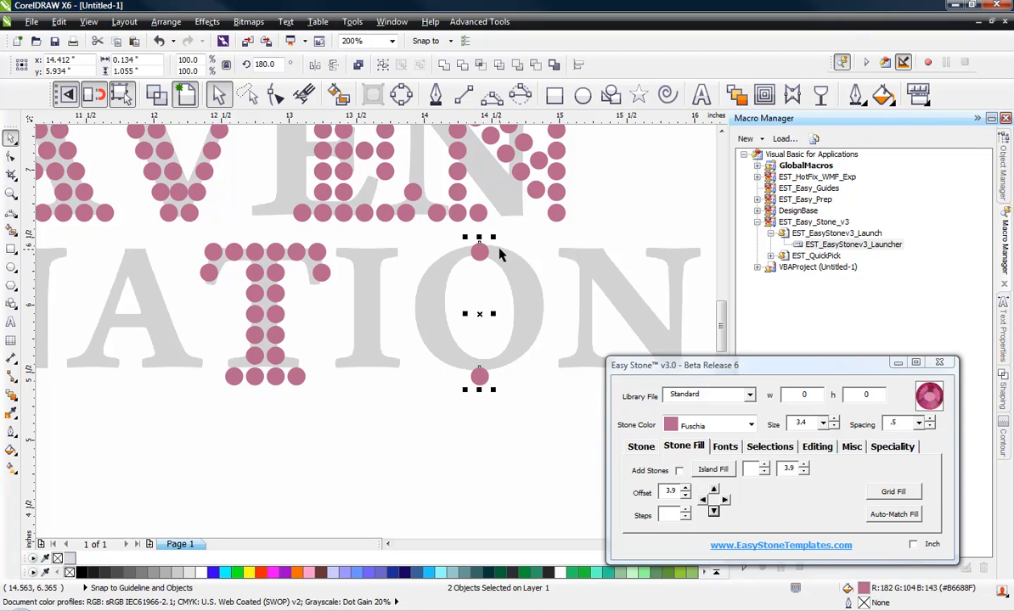
click(531, 442)
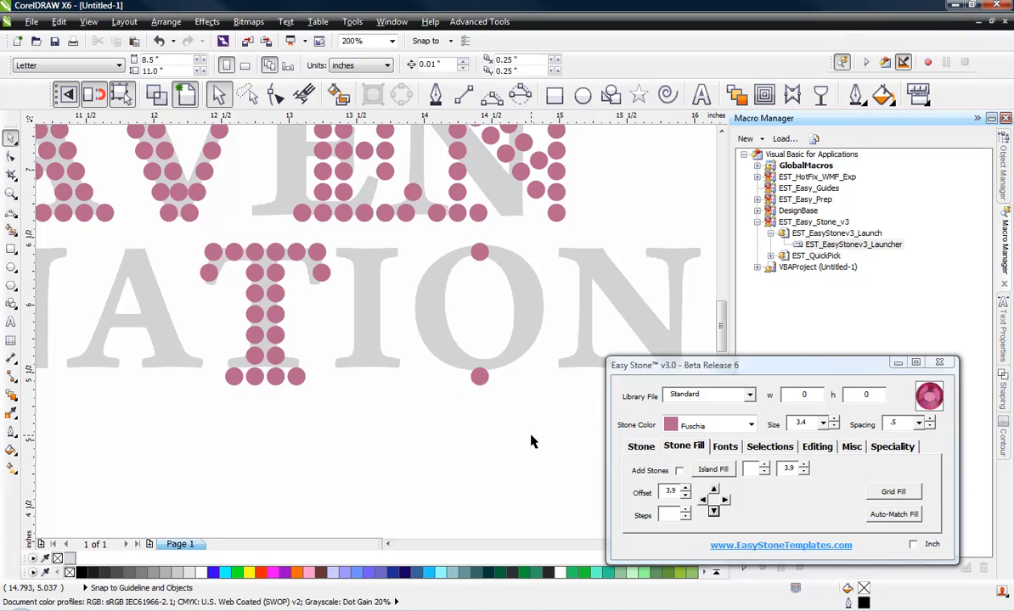
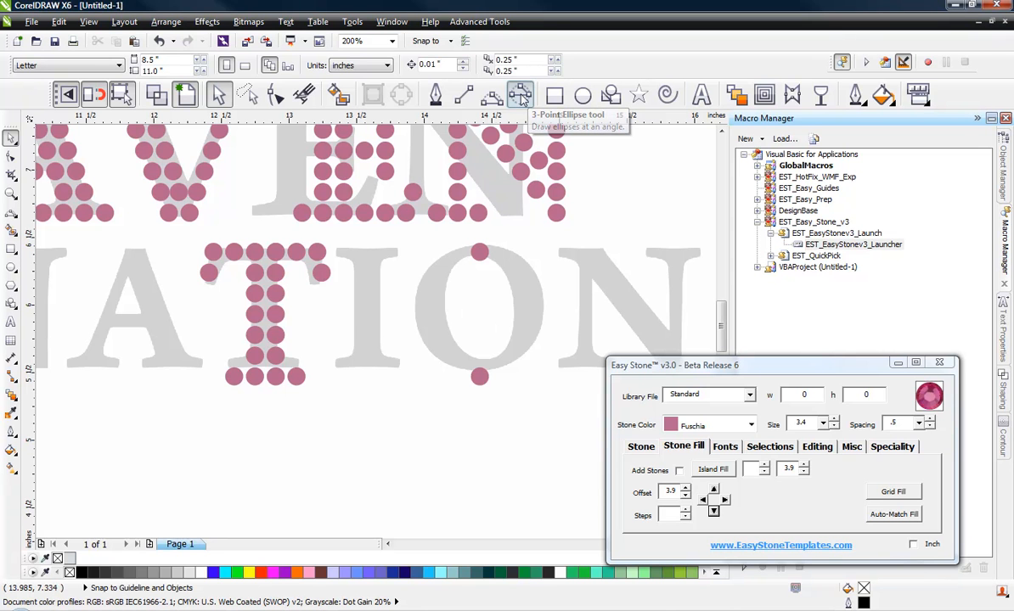
Step: Draw a 3-point ellipse about 0.93 by 0.92 inches around the O, through the centres of its top and bottom stones
click(520, 96)
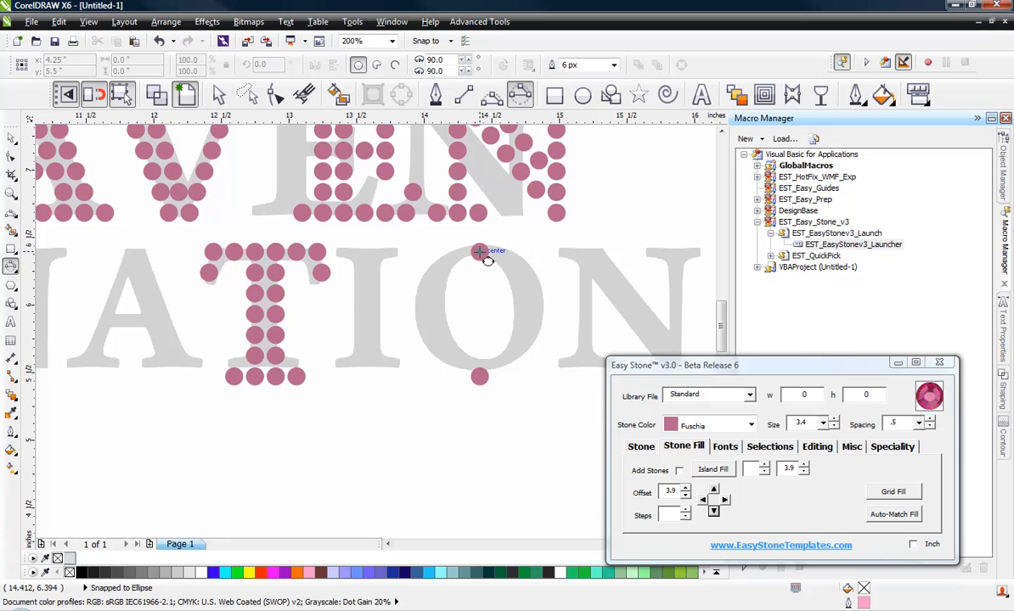
drag(480, 252, 480, 376)
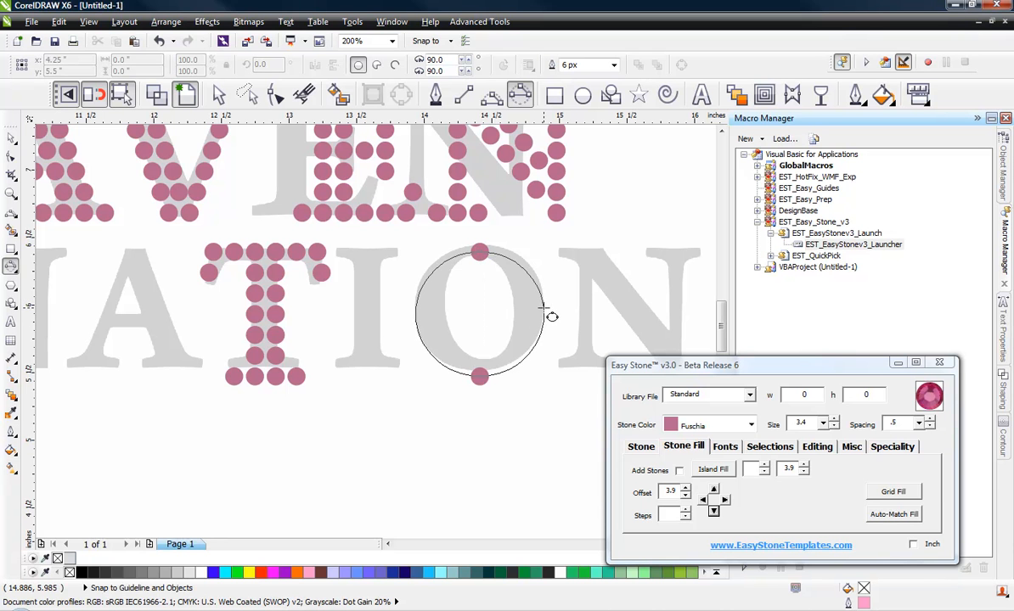
click(550, 319)
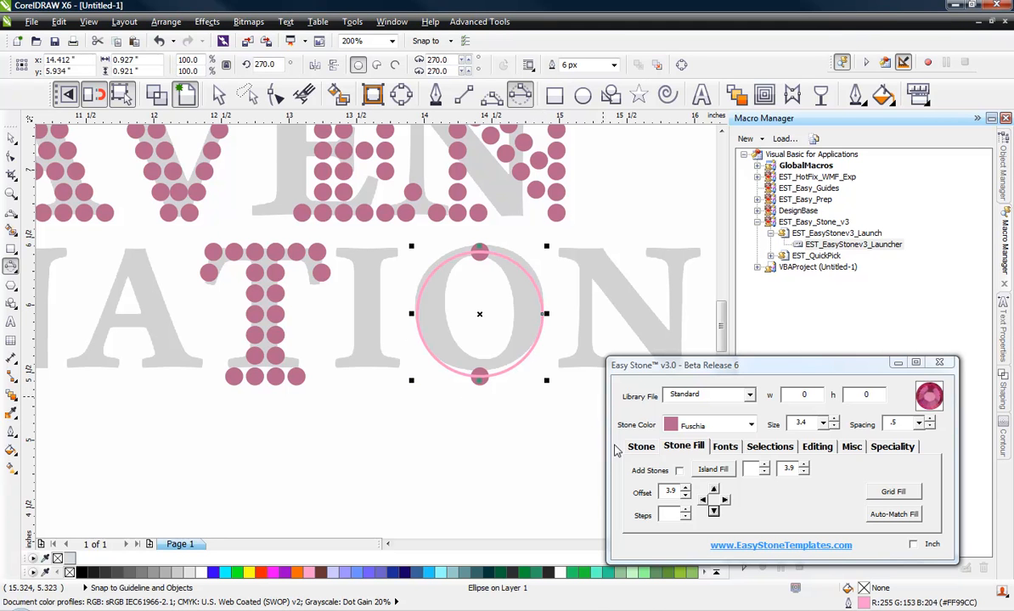
Step: Add size 3.4 Fuschia stones with .5 spacing along the O's ellipse path
click(644, 450)
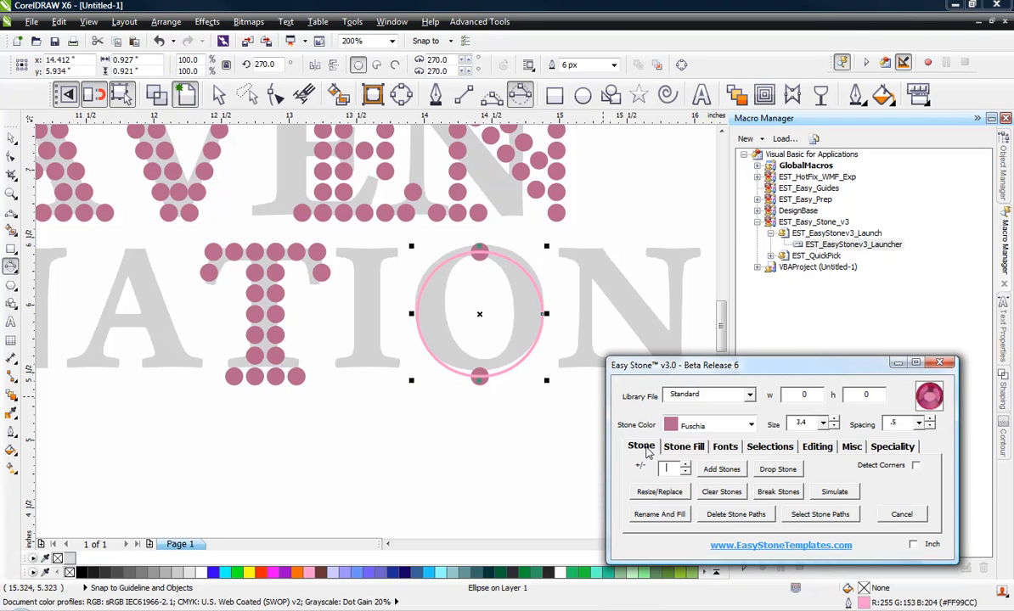
click(713, 473)
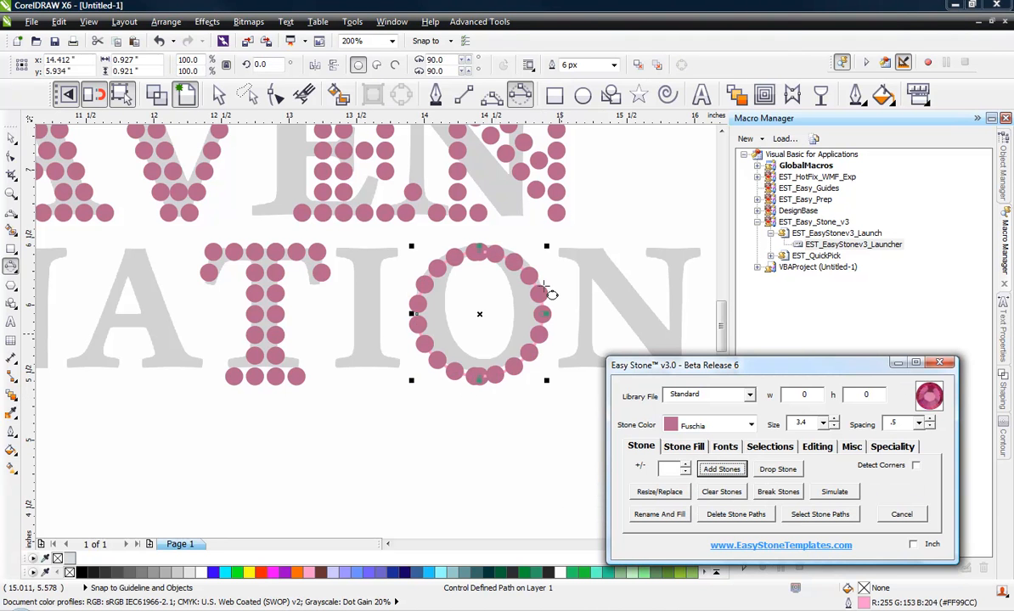
click(11, 136)
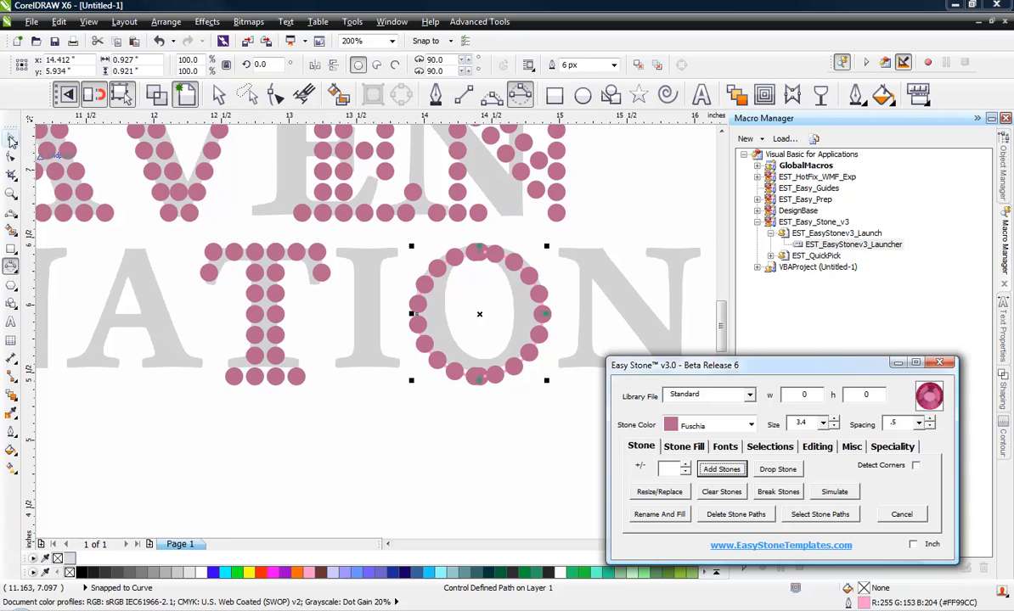
click(430, 421)
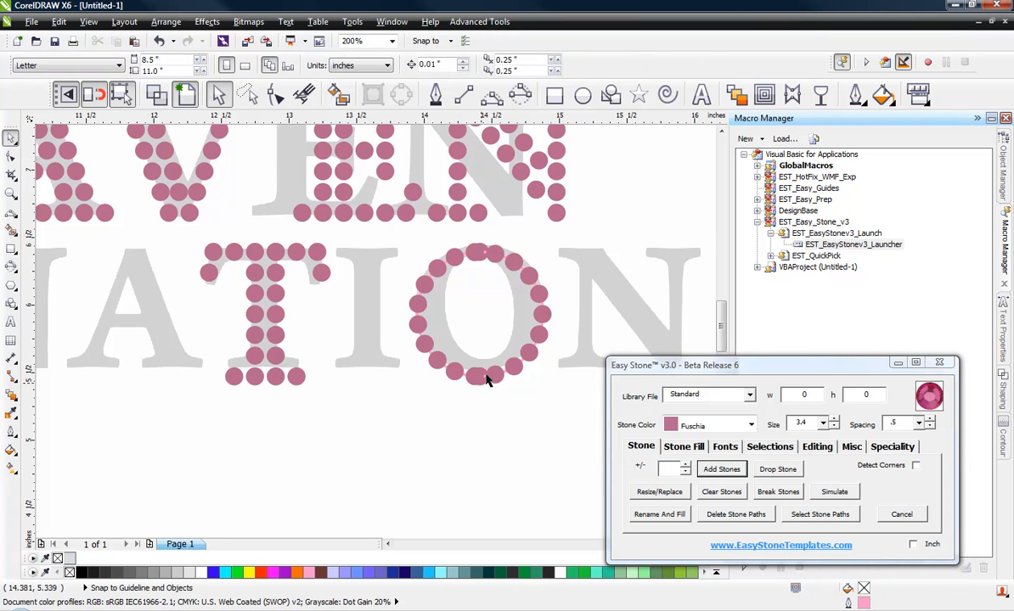
Step: Delete the overlapping guide stones at the top and bottom of the O's ring
scroll(484, 253, up, 2)
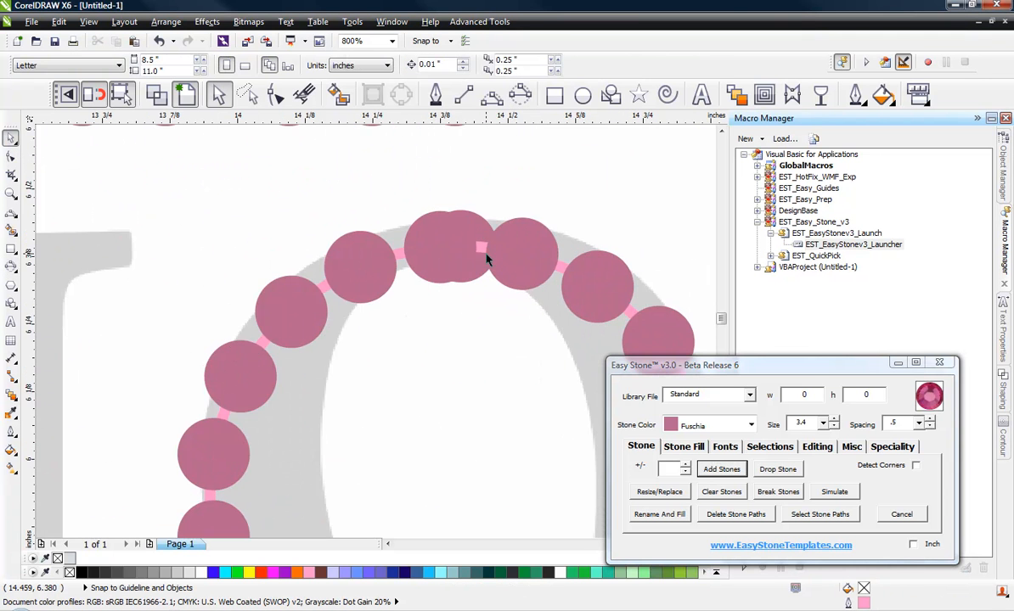
click(481, 218)
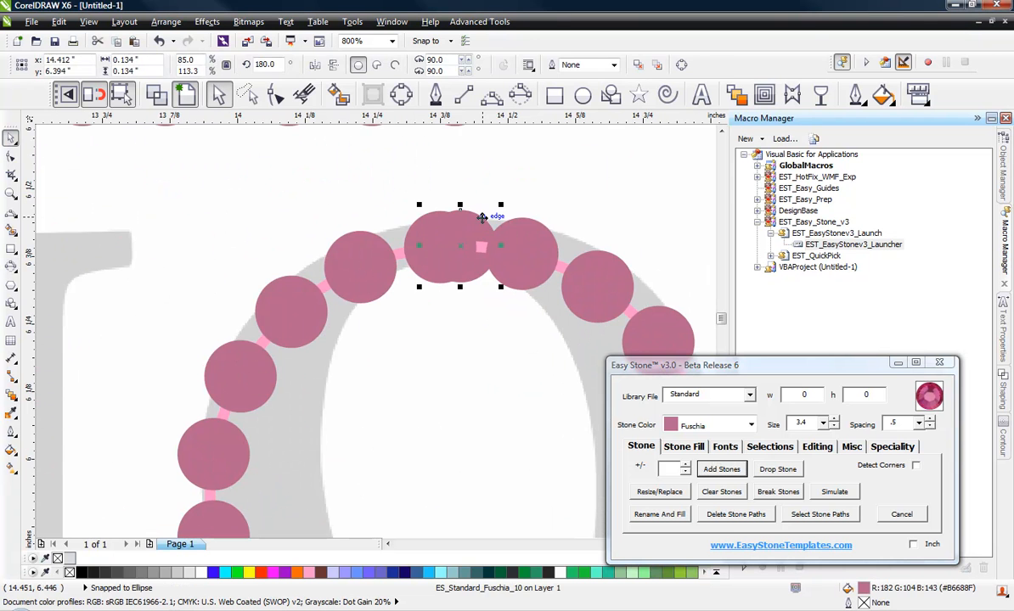
click(453, 190)
scroll(452, 190, down, 2)
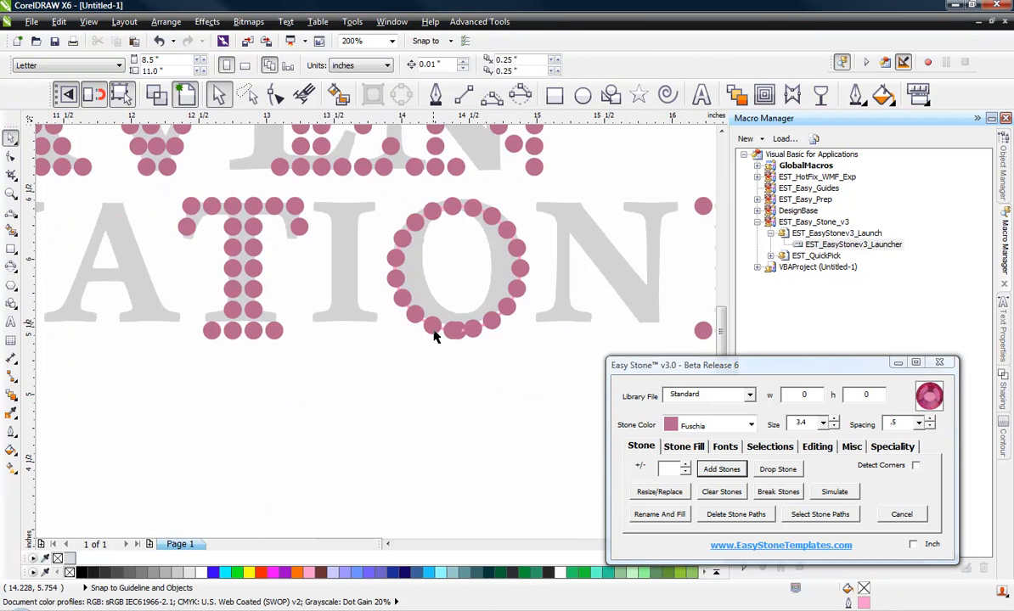
scroll(436, 332, up, 3)
click(569, 311)
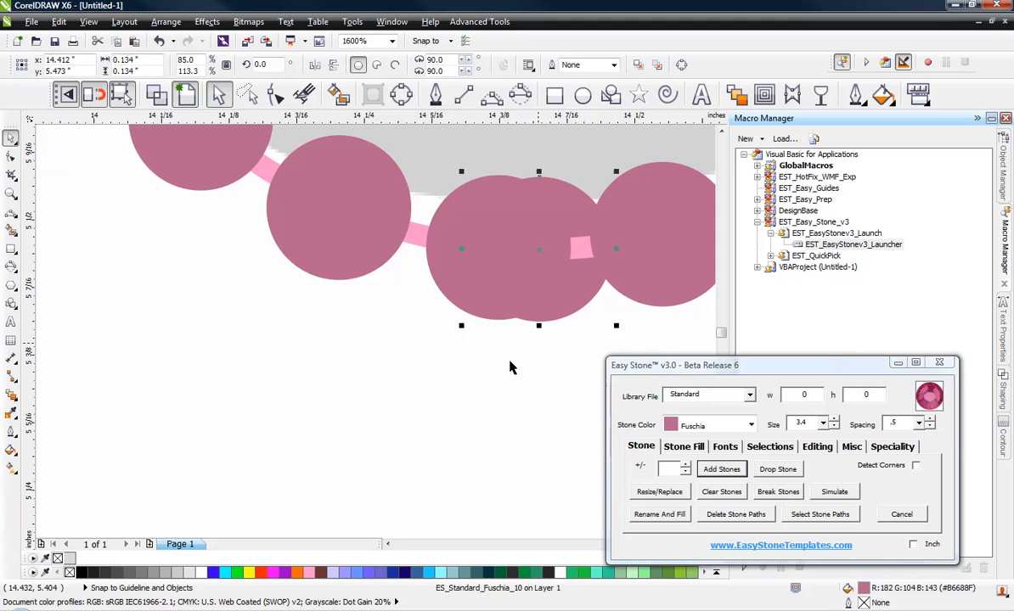
key(Delete)
scroll(357, 407, down, 1)
scroll(357, 416, down, 2)
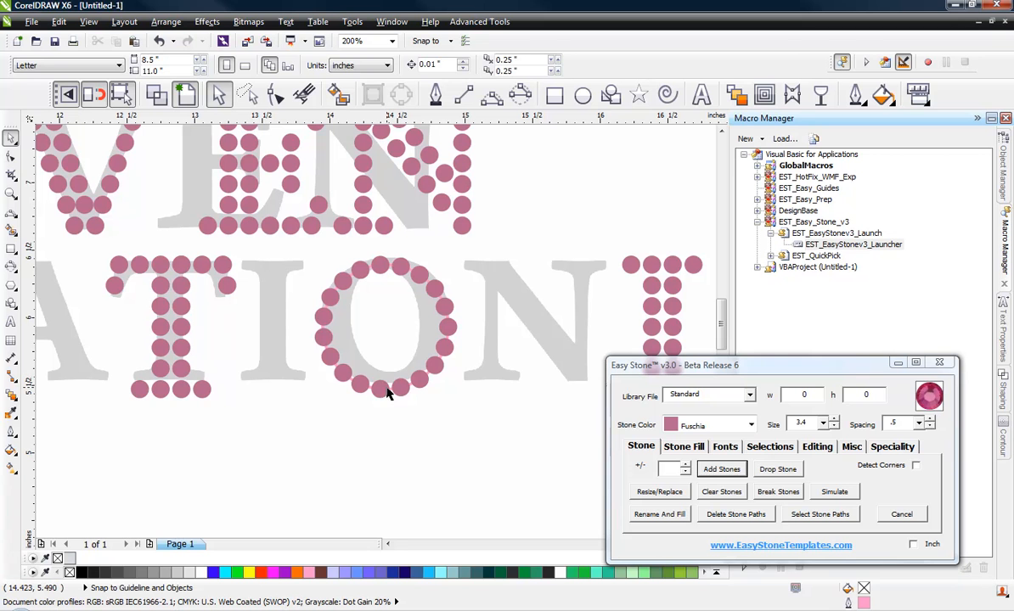
Step: Try the O's ring with one stone fewer, and undo the change
click(386, 399)
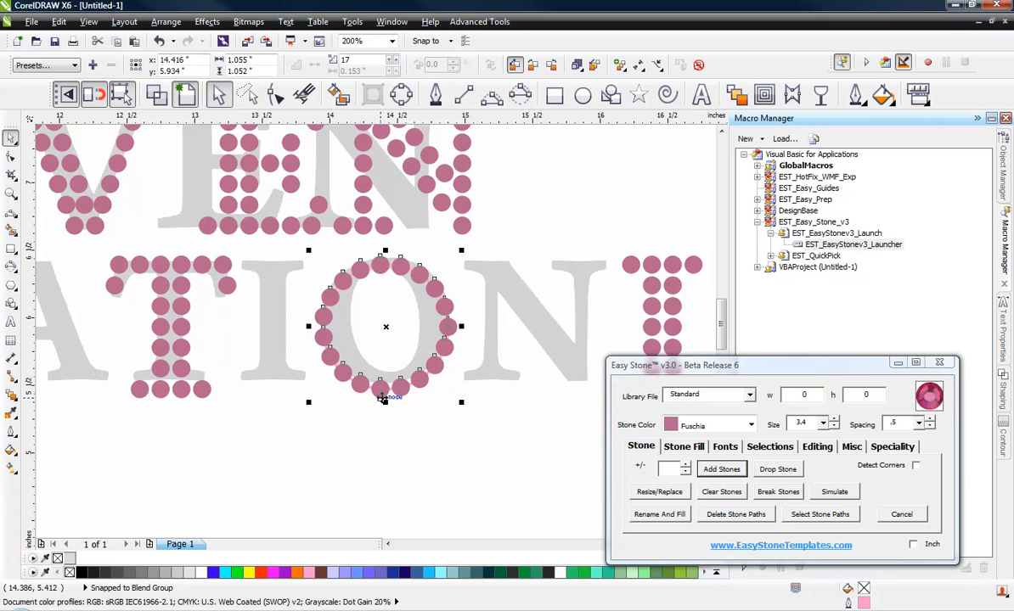
scroll(359, 334, up, 1)
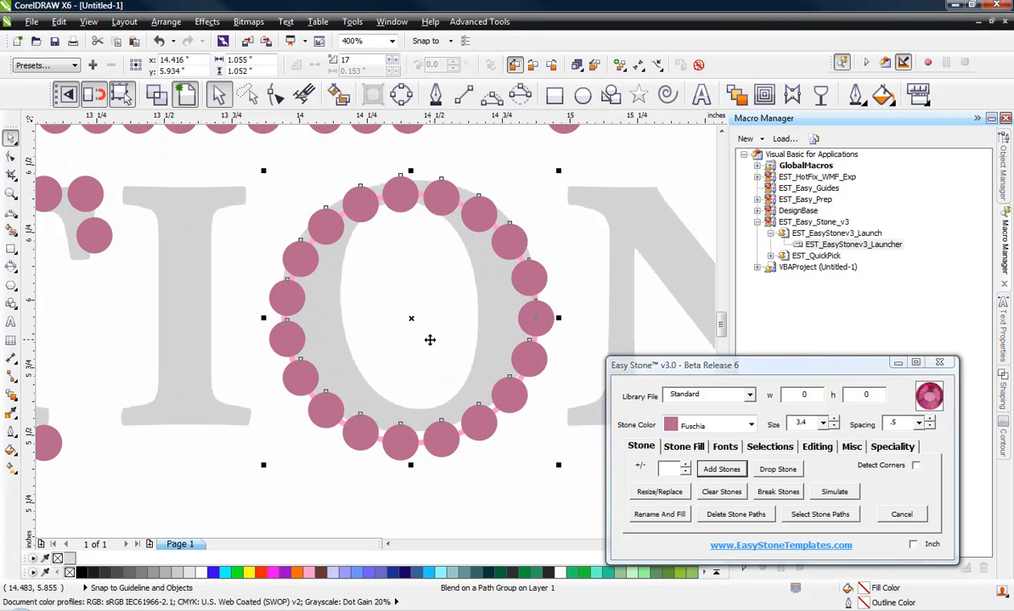
click(685, 472)
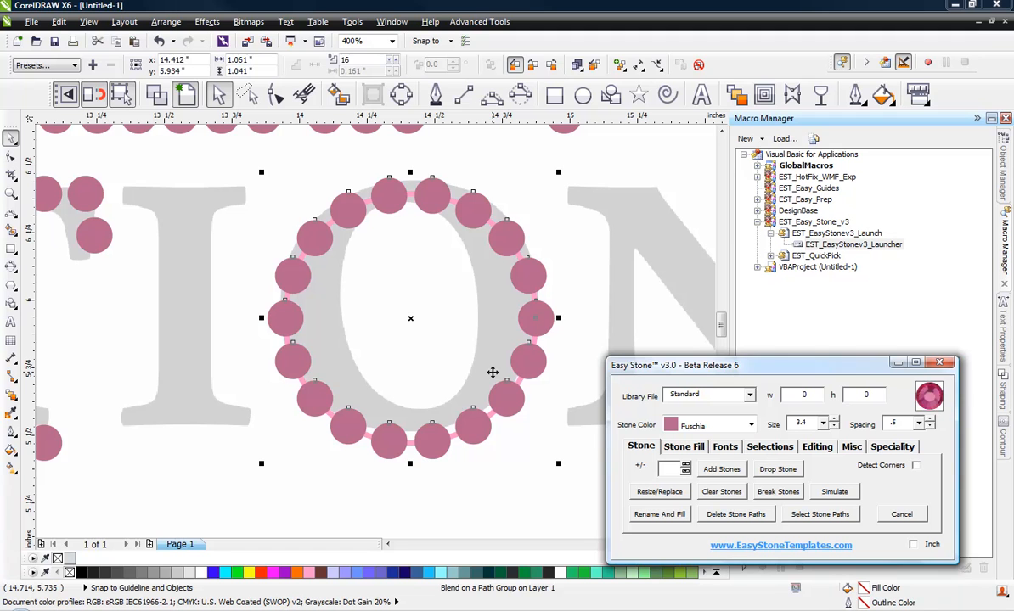
click(307, 474)
key(ctrl+z)
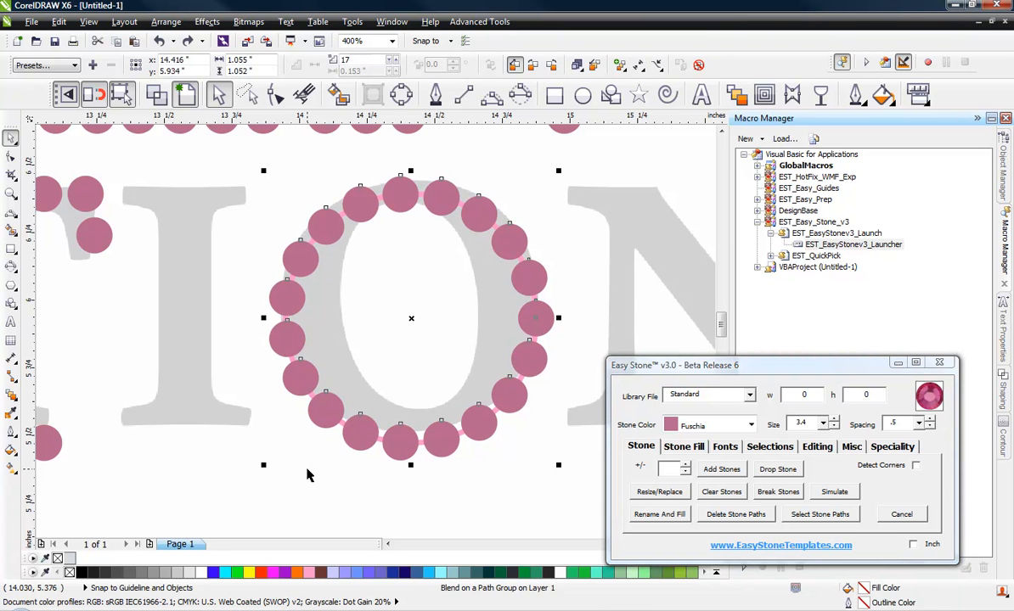
click(307, 474)
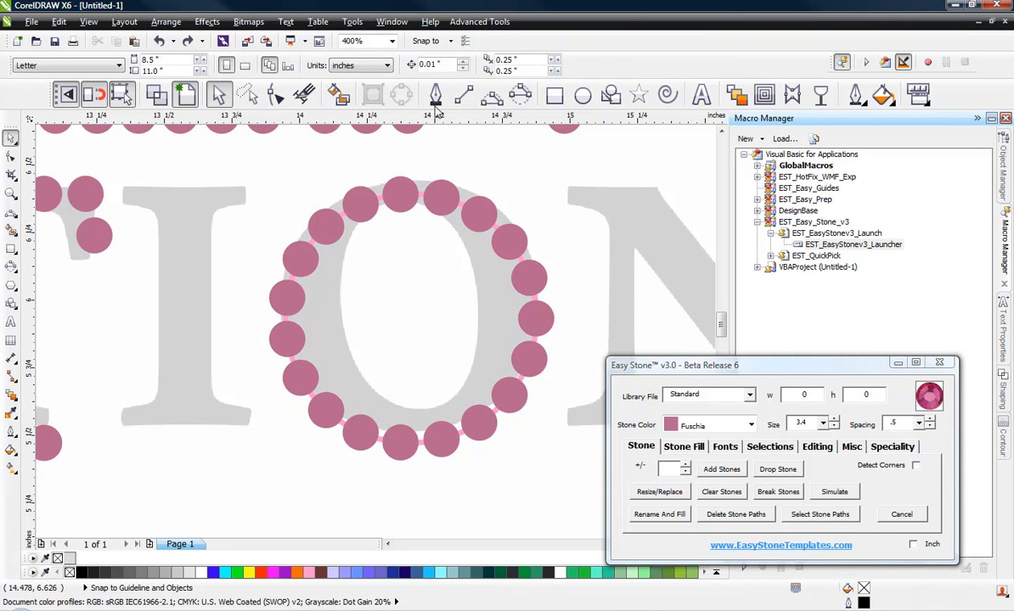
Step: Place a horizontal guideline through the O's centre and reduce the ring of stones by one
drag(408, 115, 411, 318)
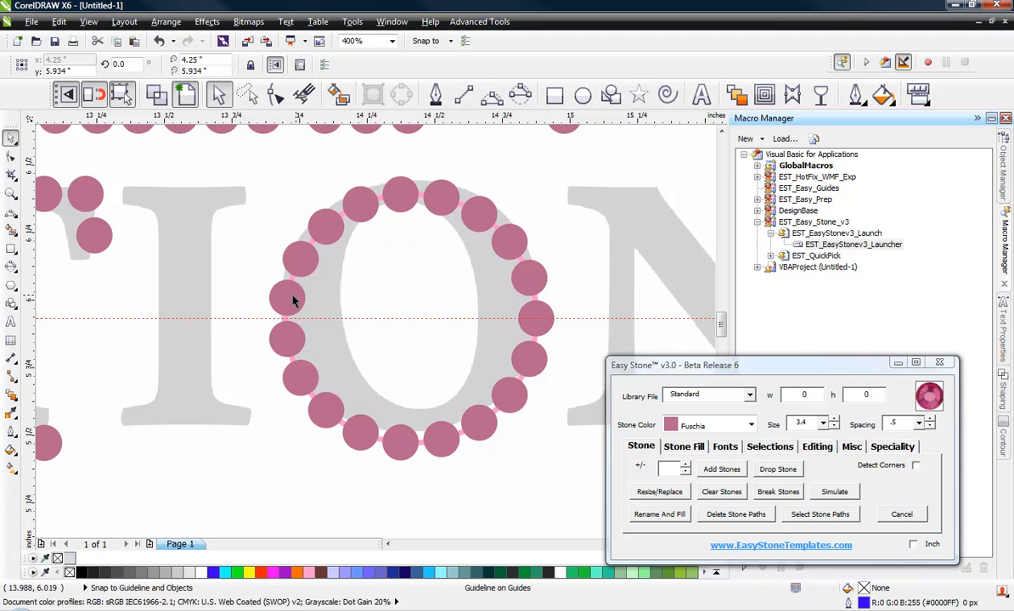
click(407, 456)
click(685, 473)
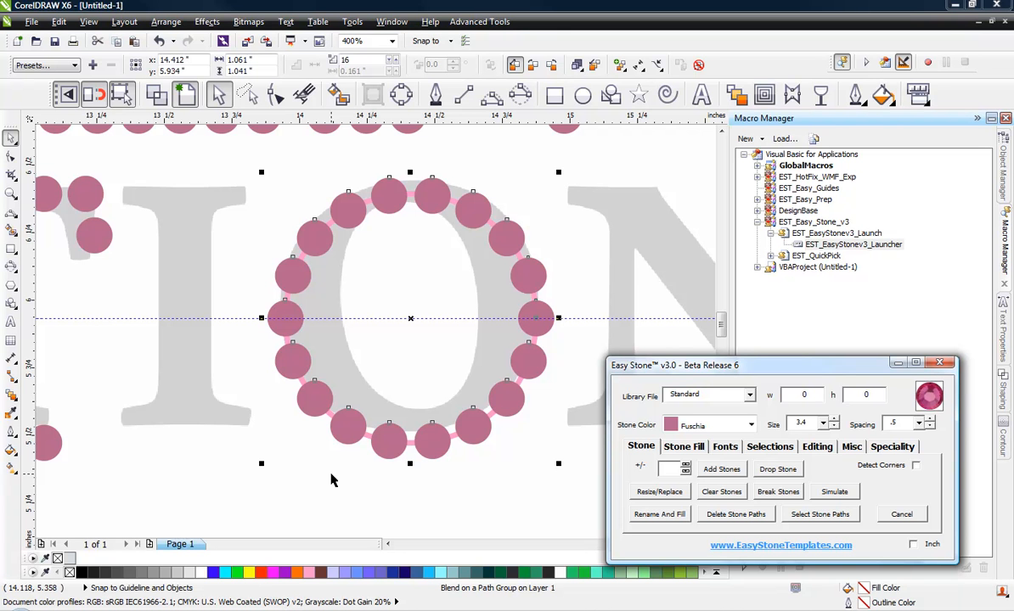
click(412, 493)
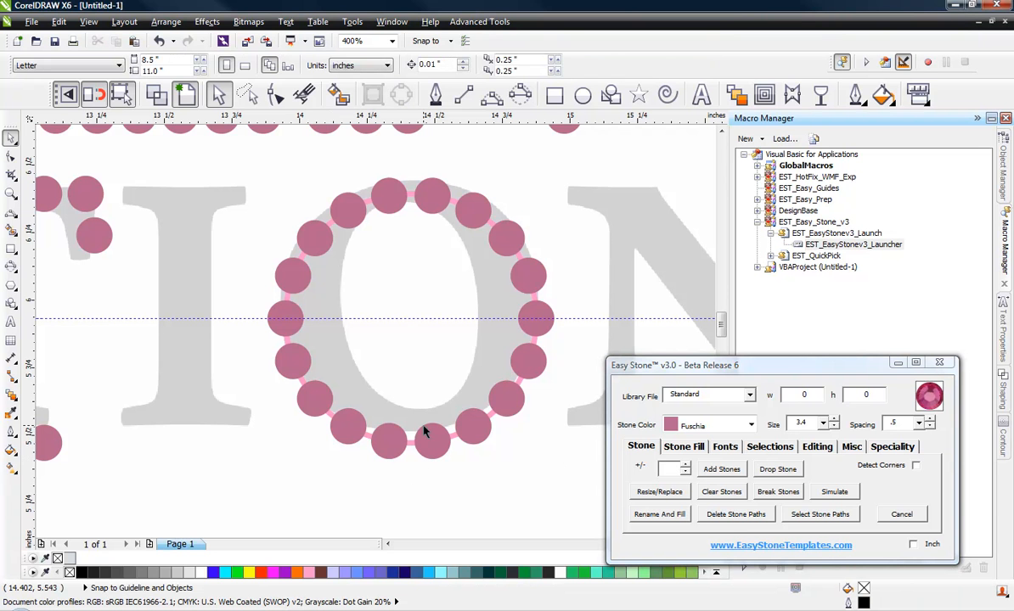
Step: Delete the stone path of the O's ring, keeping the individual stones
click(436, 451)
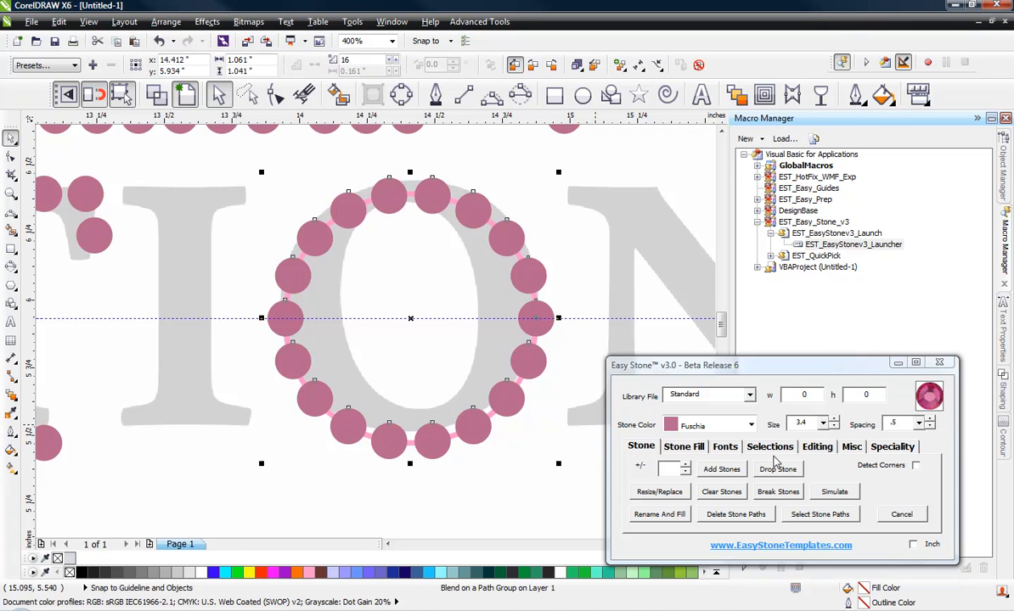
click(384, 462)
click(384, 457)
click(735, 514)
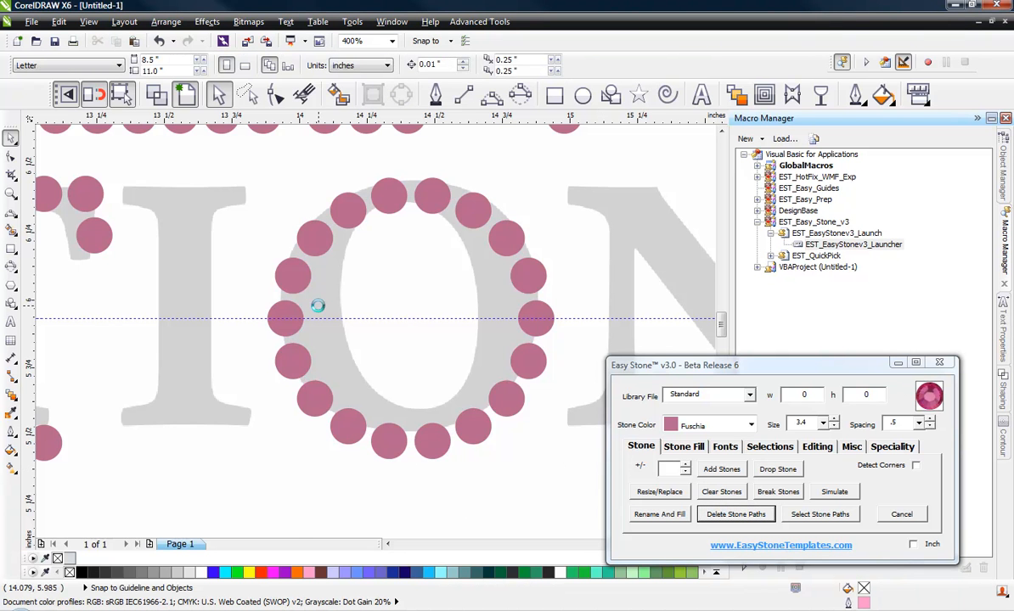
Step: Try to copy the O's leftmost stone inward along the guideline freehand, and undo it
scroll(319, 302, up, 1)
scroll(193, 283, down, 1)
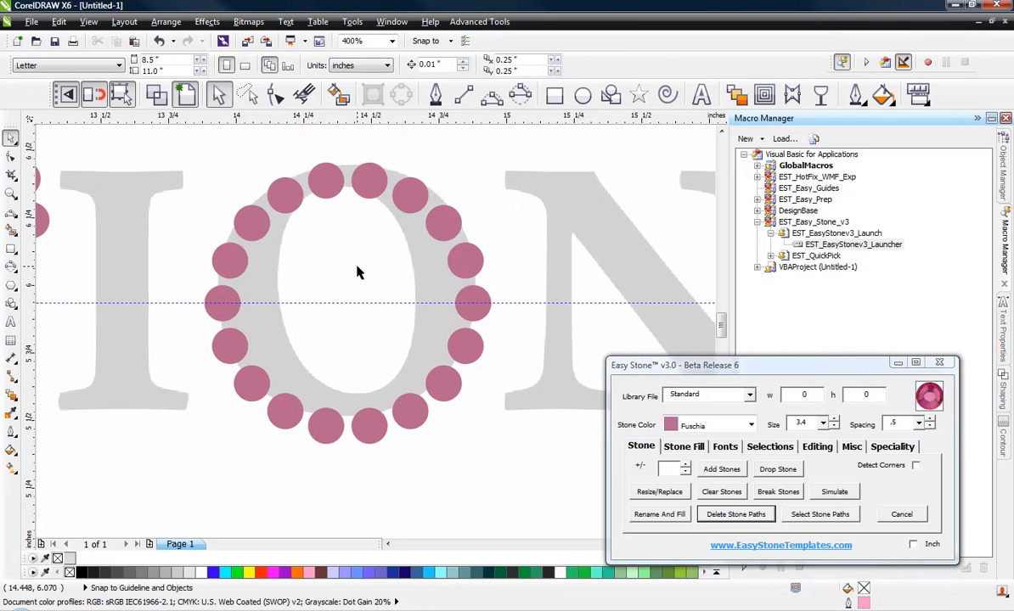
scroll(224, 298, up, 1)
click(232, 302)
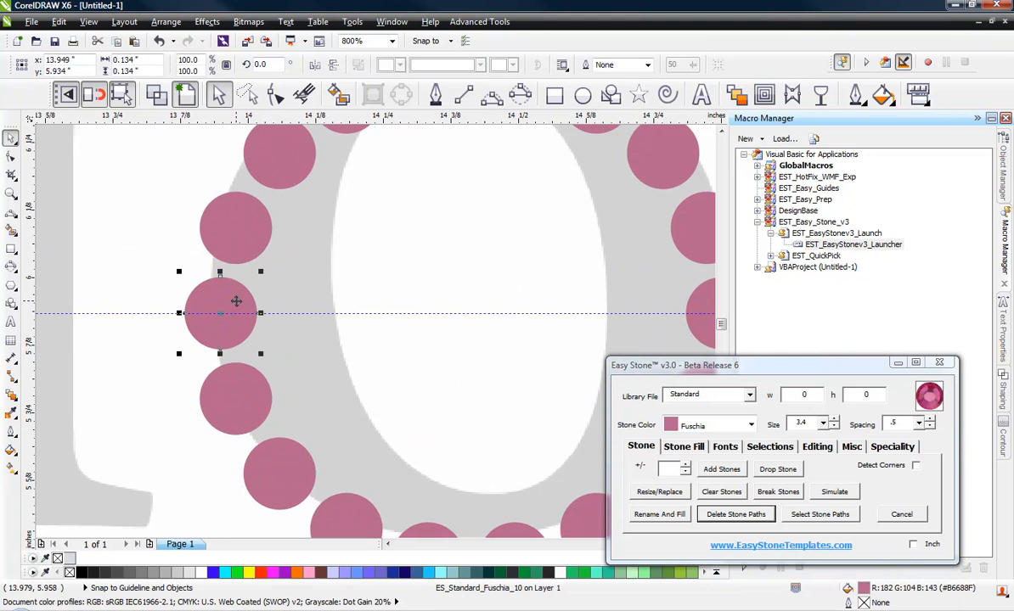
drag(232, 301, 318, 309)
key(ctrl+z)
click(313, 295)
Step: Duplicate the O's leftmost stone to the right along the guideline with a 3.9 offset using Stone Fill
click(243, 304)
click(683, 445)
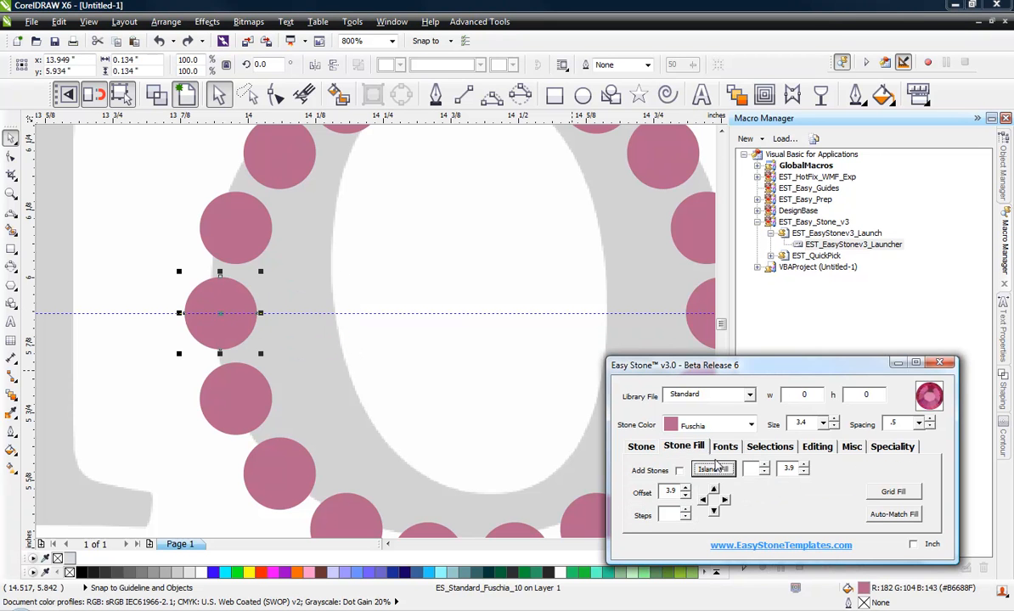
click(724, 499)
click(387, 237)
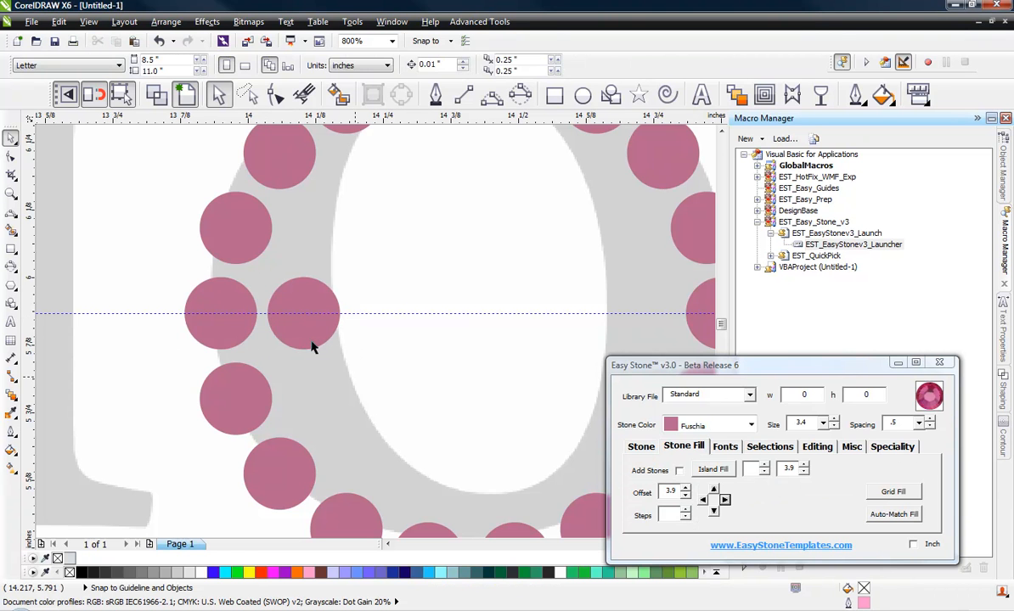
Step: Copy the inner stone down the O's lower-left inner curve, placing two stones at about (14.142, 5.778) and (14.254, 5.668) inches
scroll(315, 297, down, 3)
scroll(315, 301, up, 5)
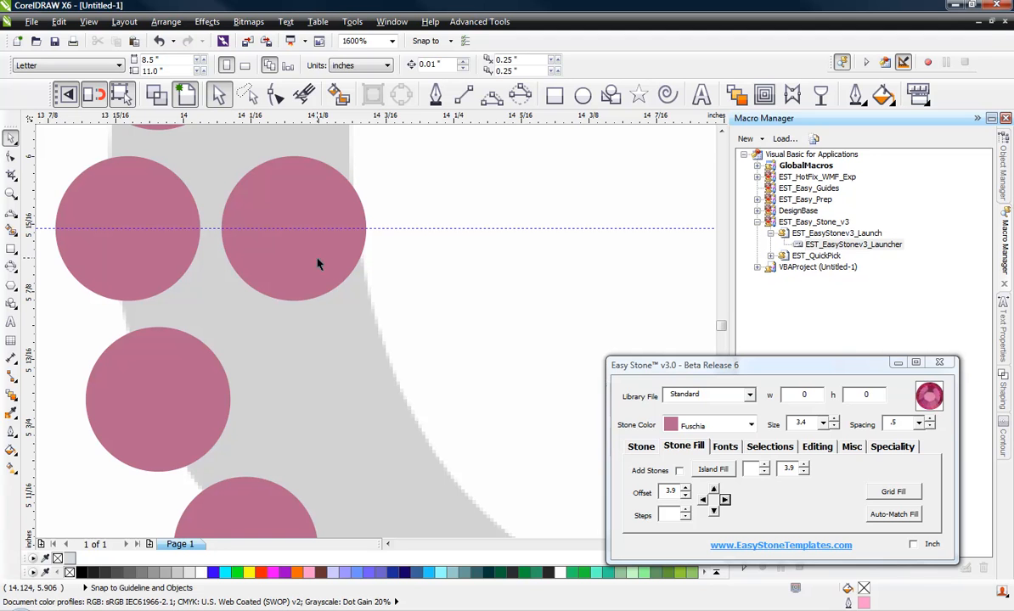
drag(316, 271, 355, 436)
scroll(221, 317, down, 4)
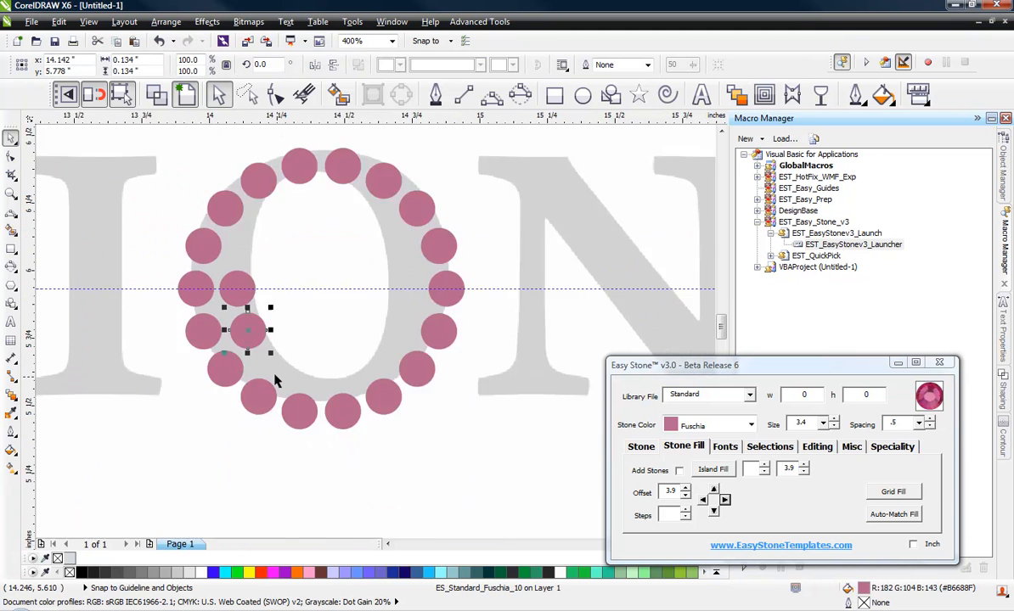
scroll(195, 247, up, 4)
drag(195, 247, 316, 371)
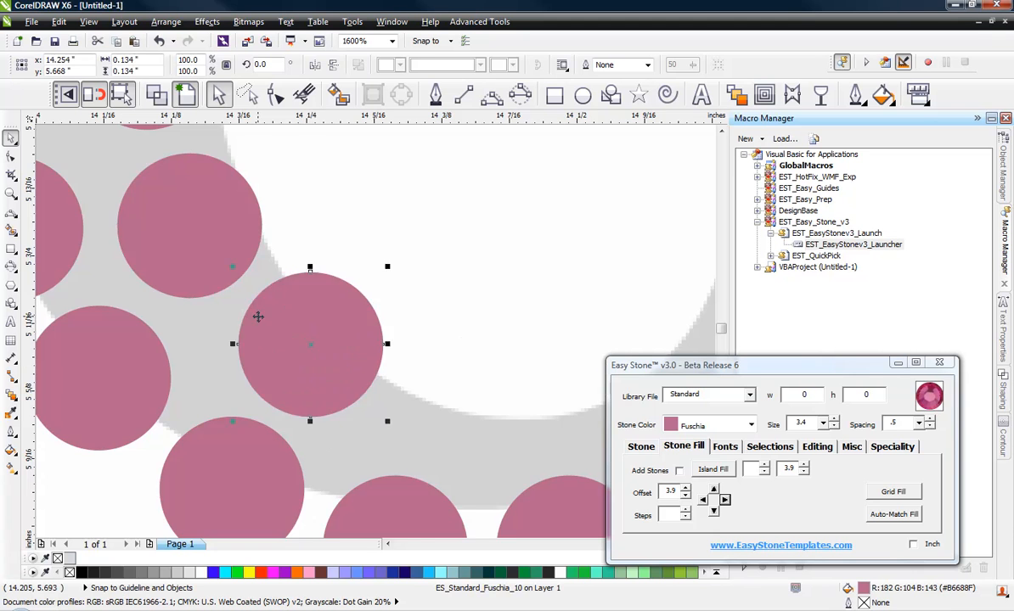
scroll(256, 316, down, 3)
click(292, 418)
Step: Mirror a copy of the three inner stones upward and snap its lowest stone onto the inner stone on the guideline
scroll(327, 320, up, 3)
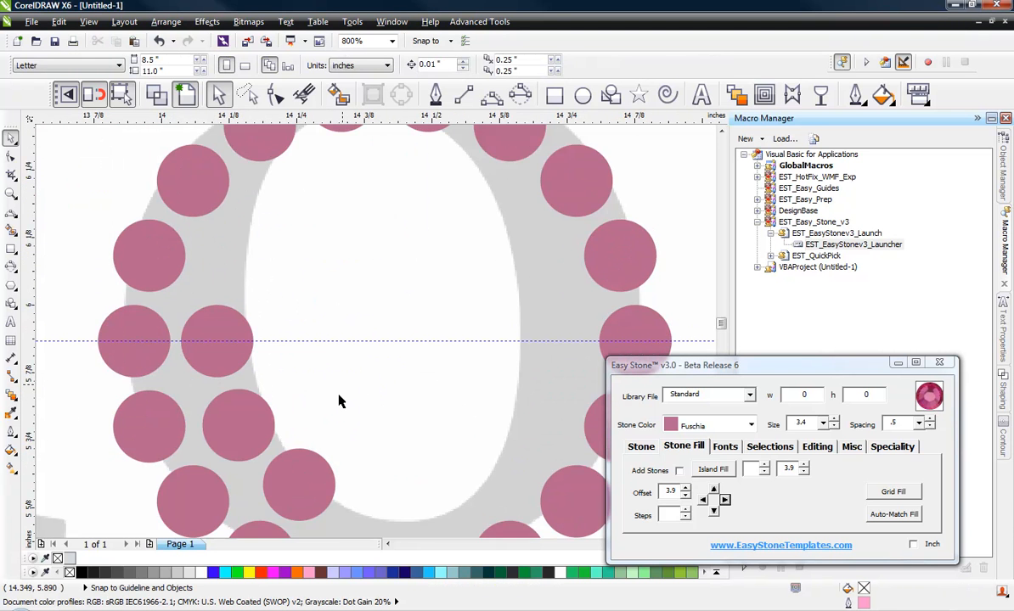
scroll(340, 402, down, 4)
scroll(333, 418, up, 1)
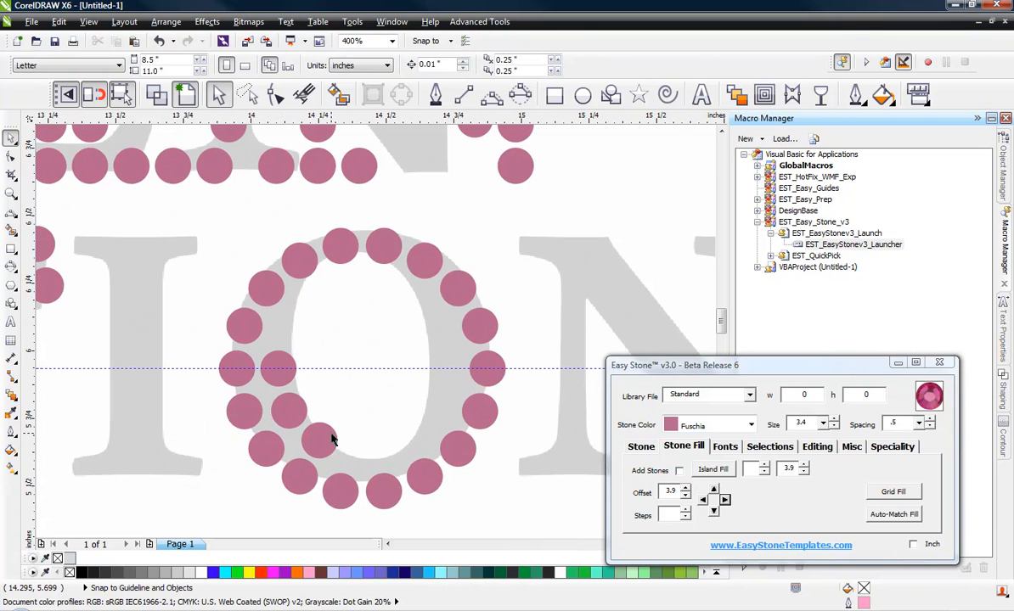
click(327, 439)
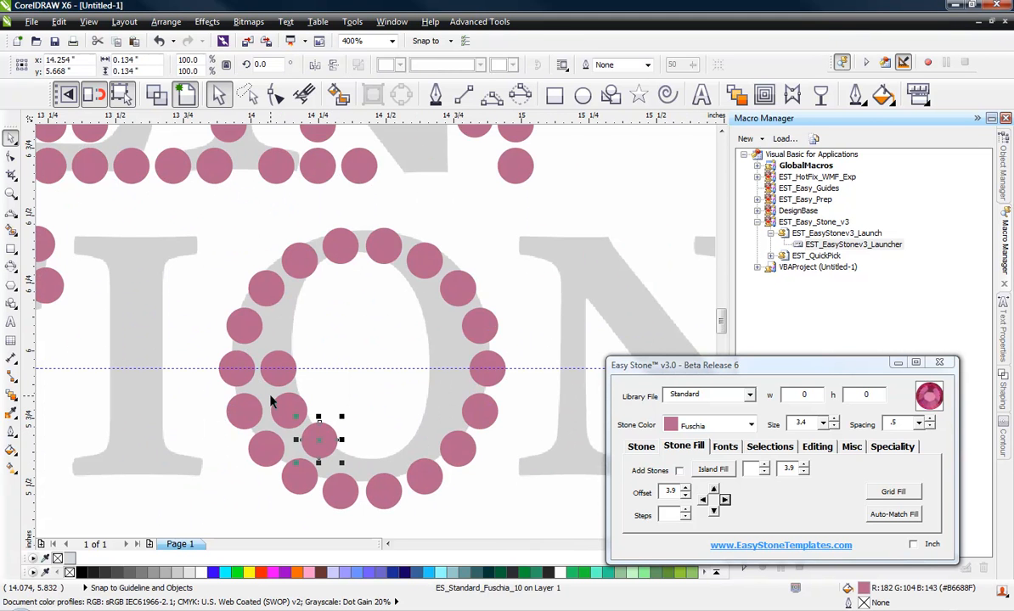
shift+click(284, 401)
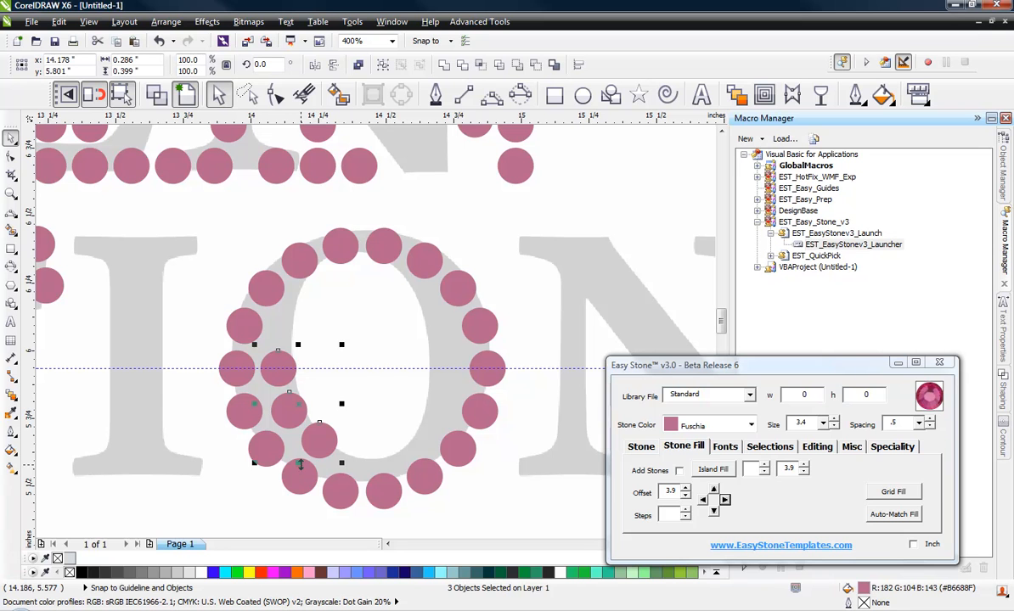
drag(303, 463, 315, 292)
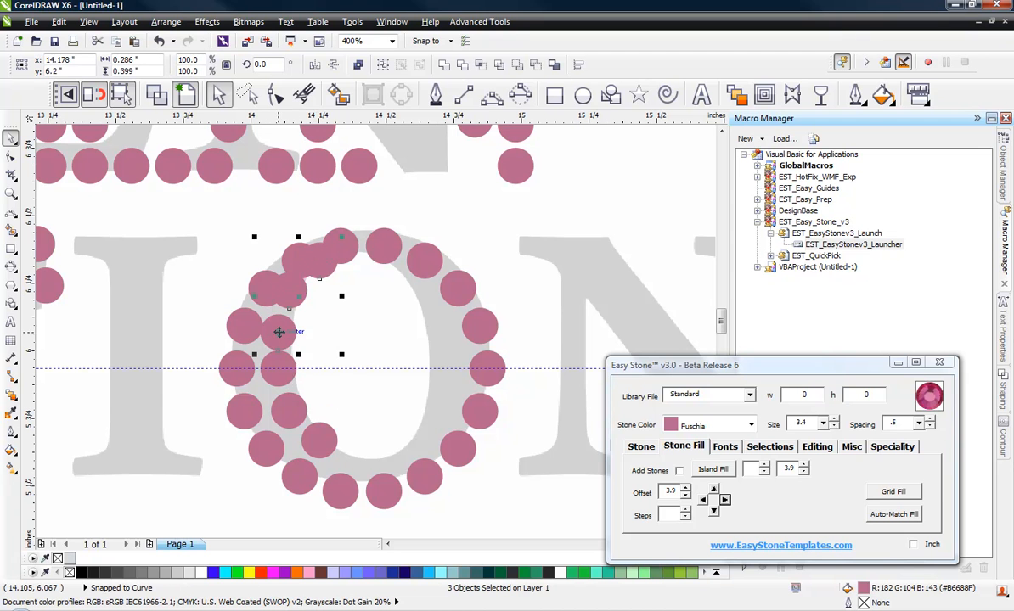
drag(279, 332, 279, 369)
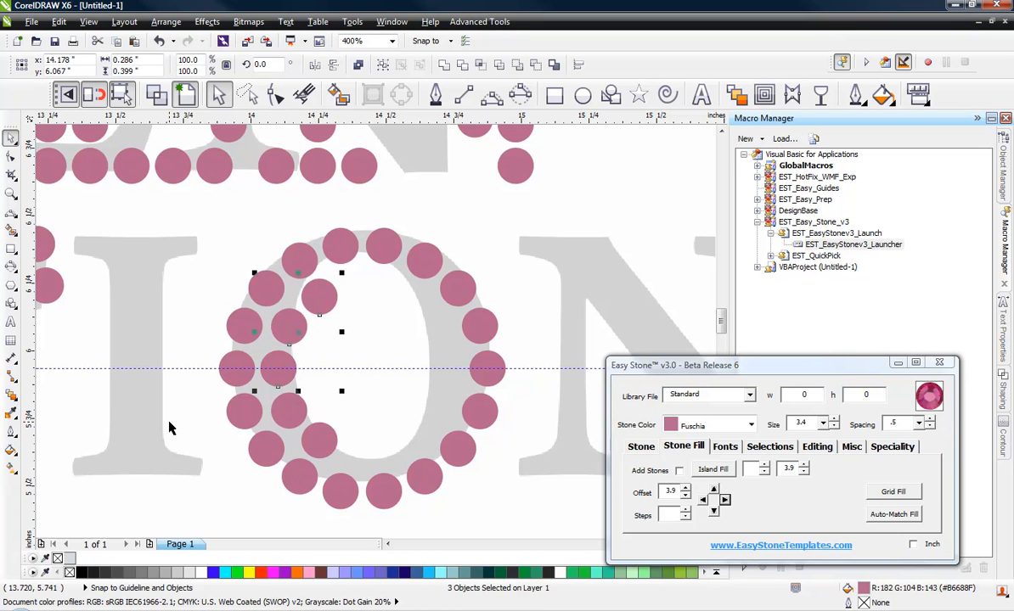
click(237, 469)
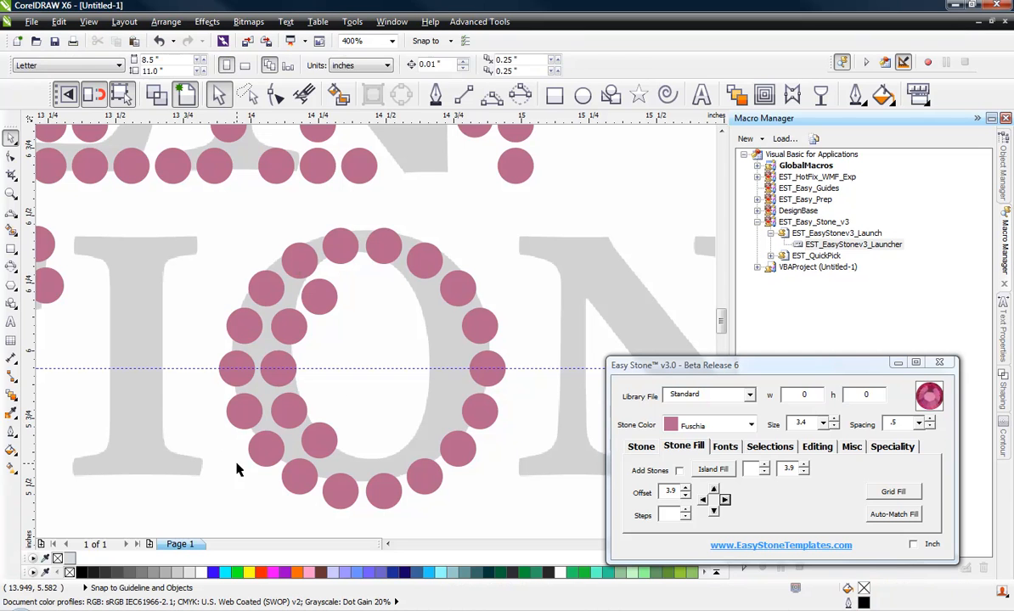
Step: Copy the O's leftmost stone and five left inner stones, flip the copy horizontally, and snap its outer stone onto the O's rightmost stone
click(329, 307)
shift+click(299, 337)
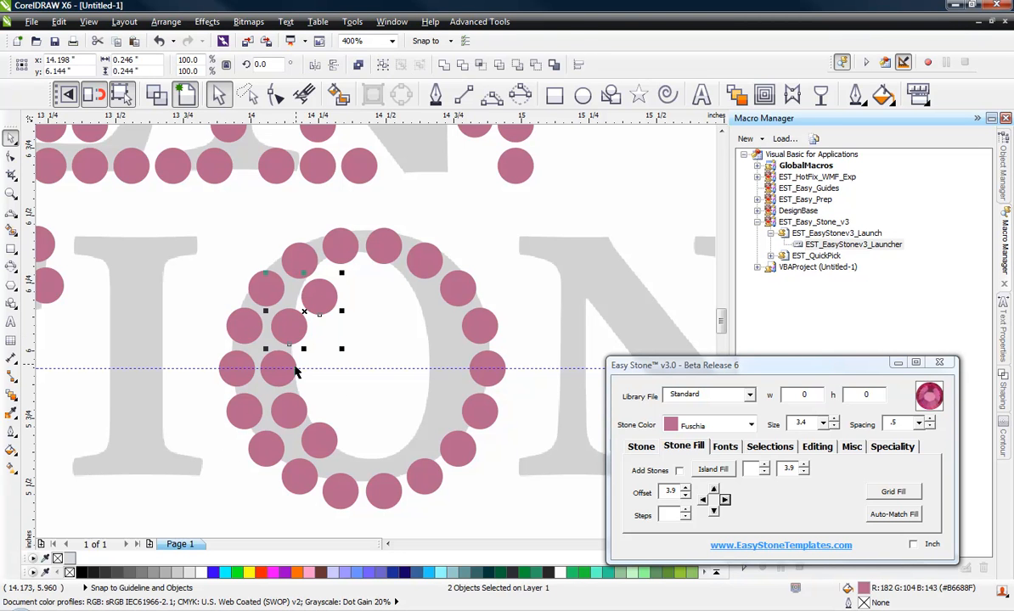
shift+click(289, 411)
shift+click(319, 434)
shift+click(265, 446)
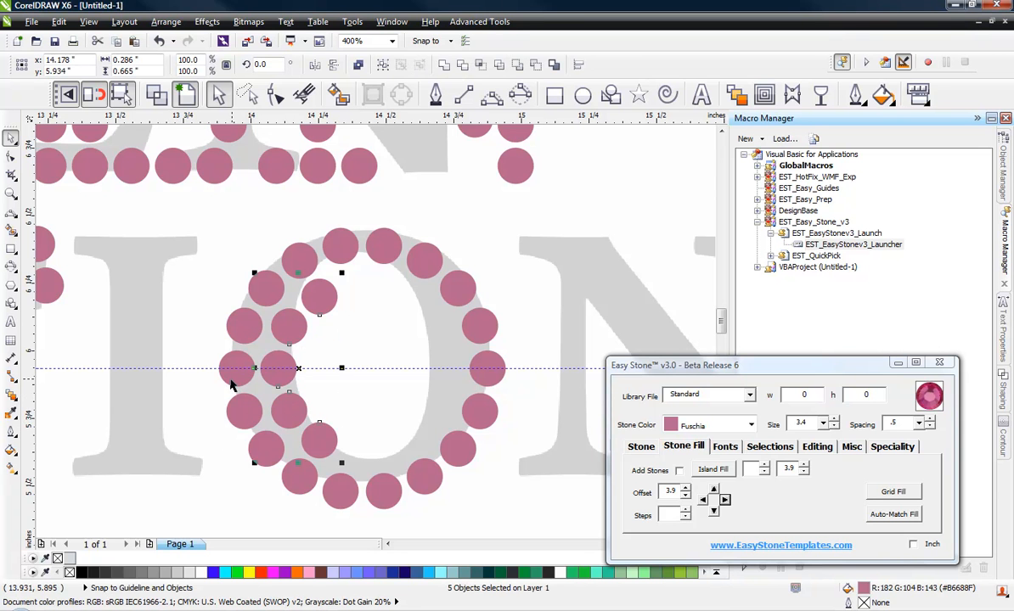
scroll(198, 389, down, 1)
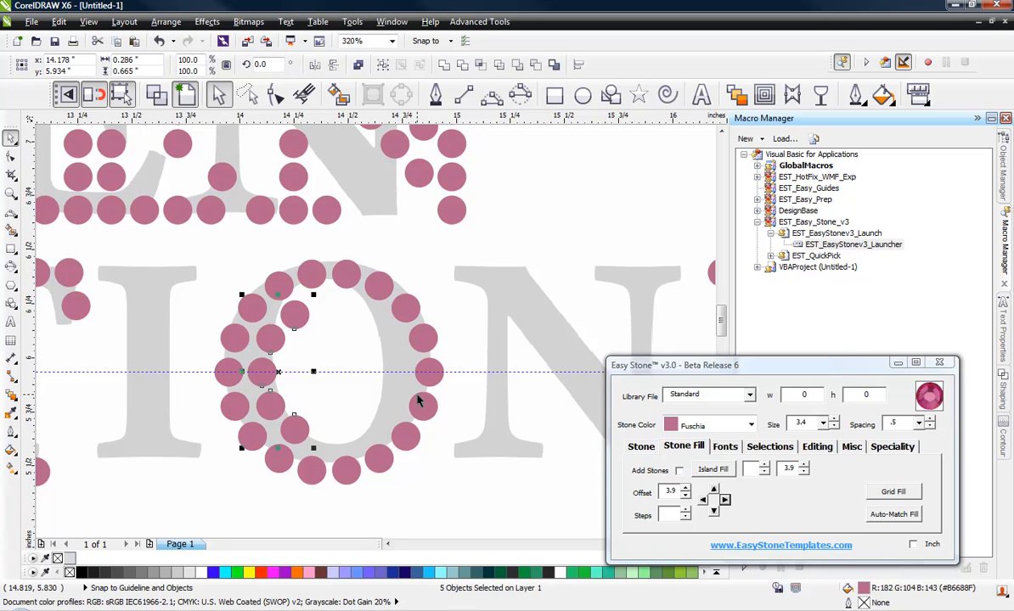
scroll(418, 402, up, 1)
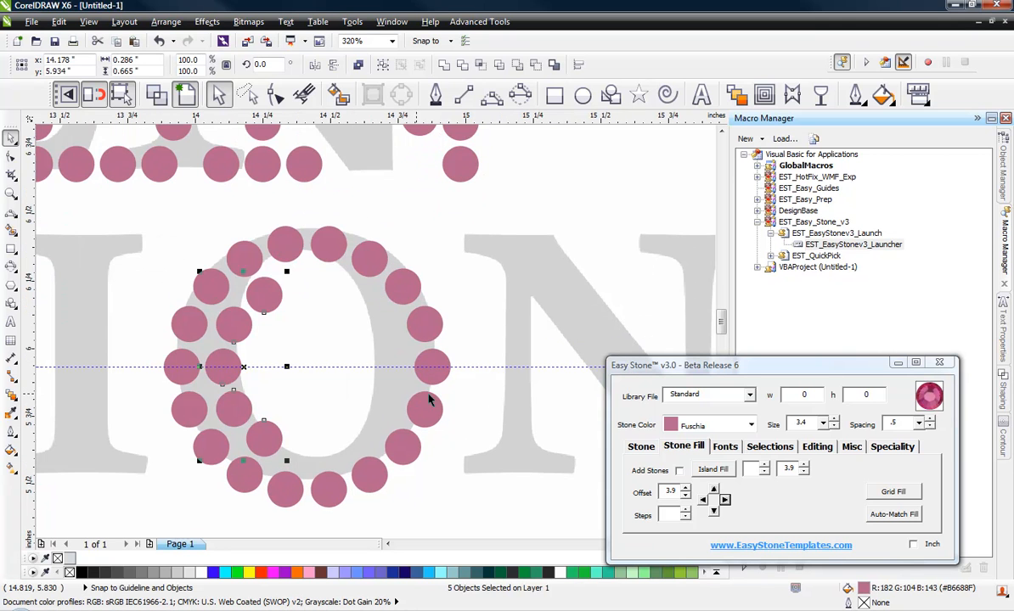
shift+click(188, 374)
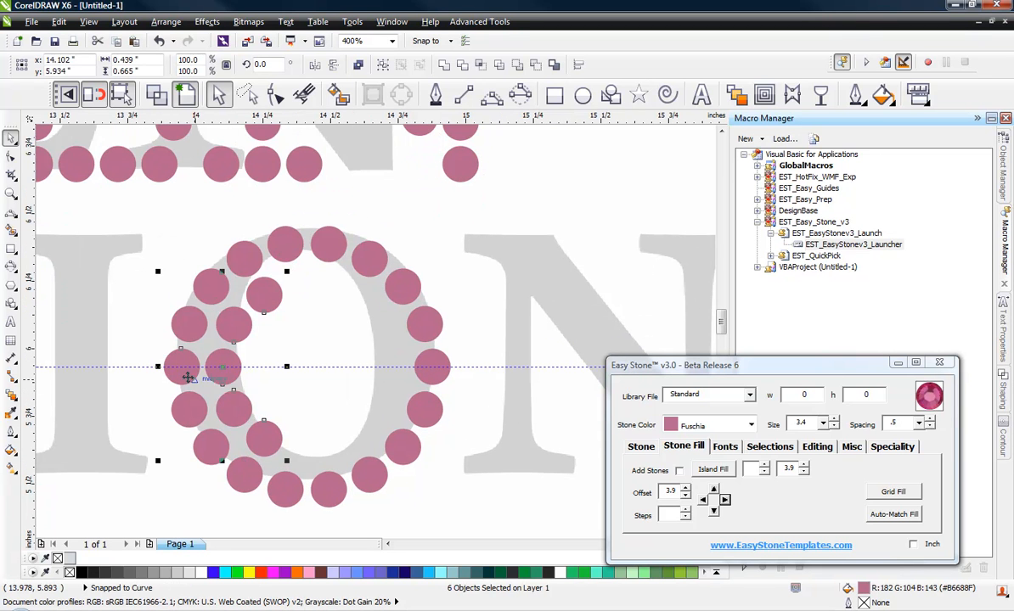
drag(191, 375, 514, 287)
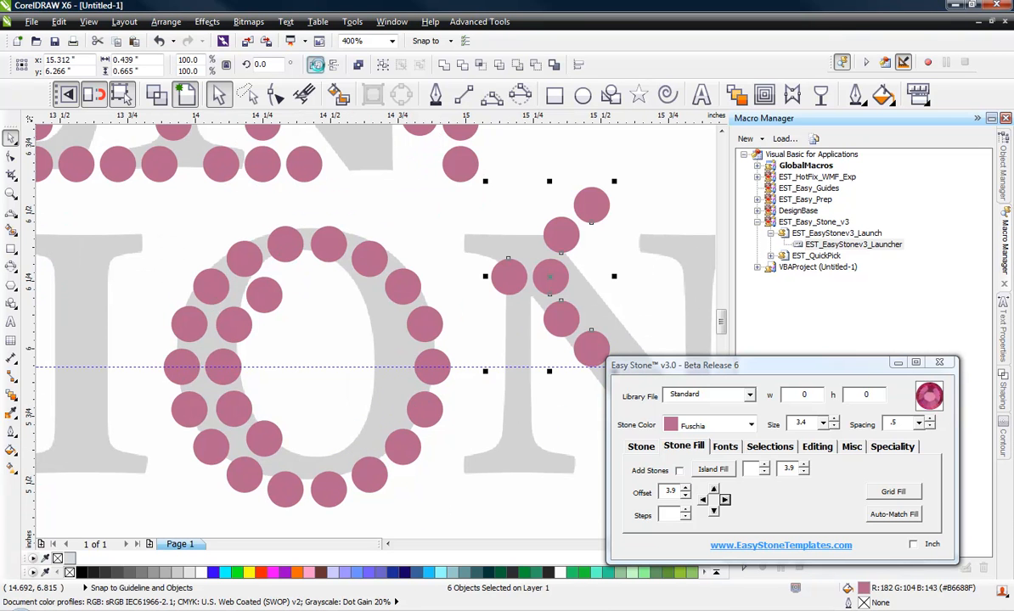
click(291, 64)
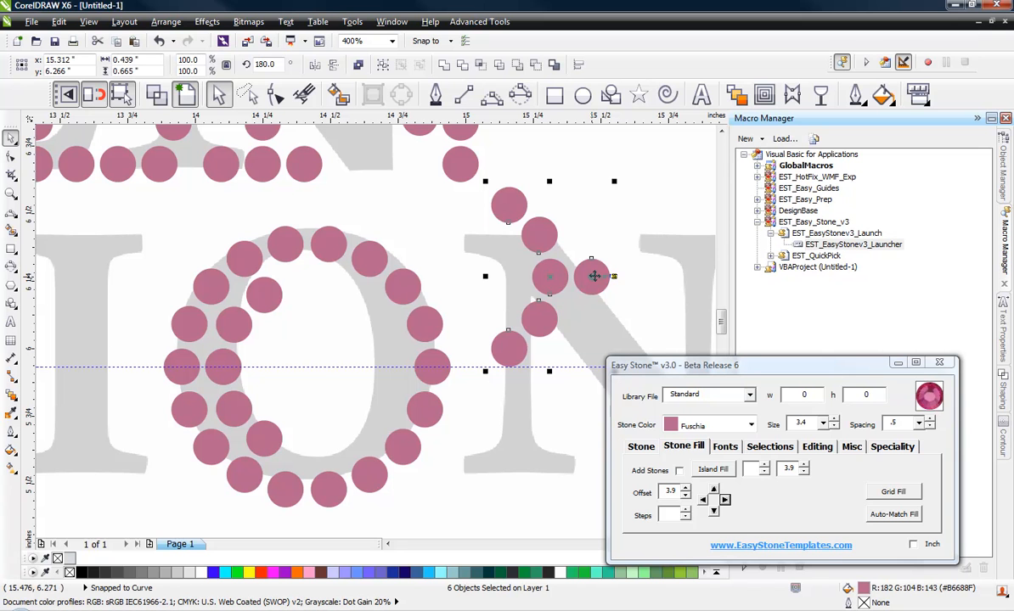
drag(593, 276, 433, 365)
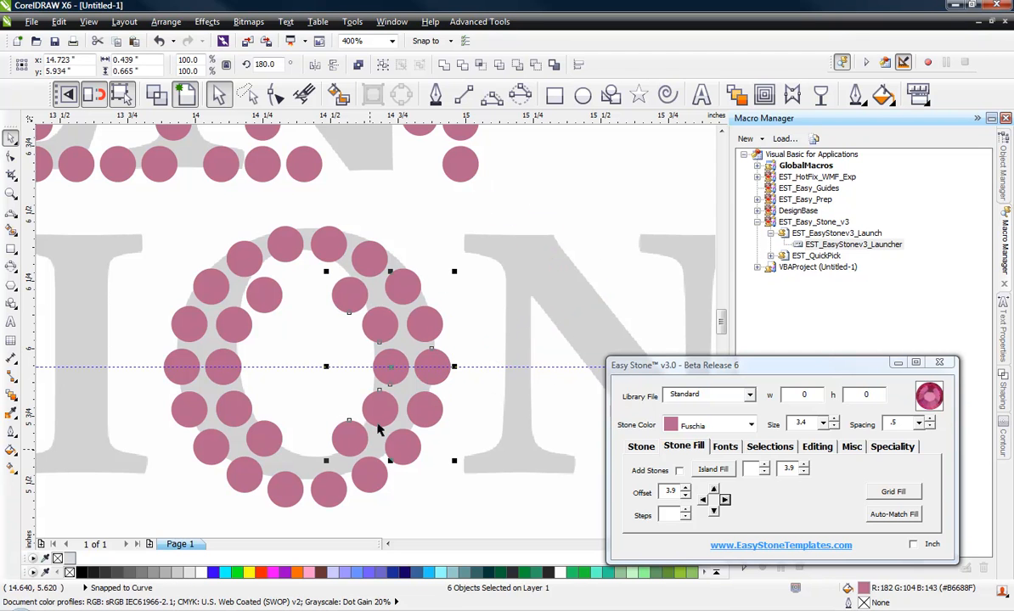
click(455, 310)
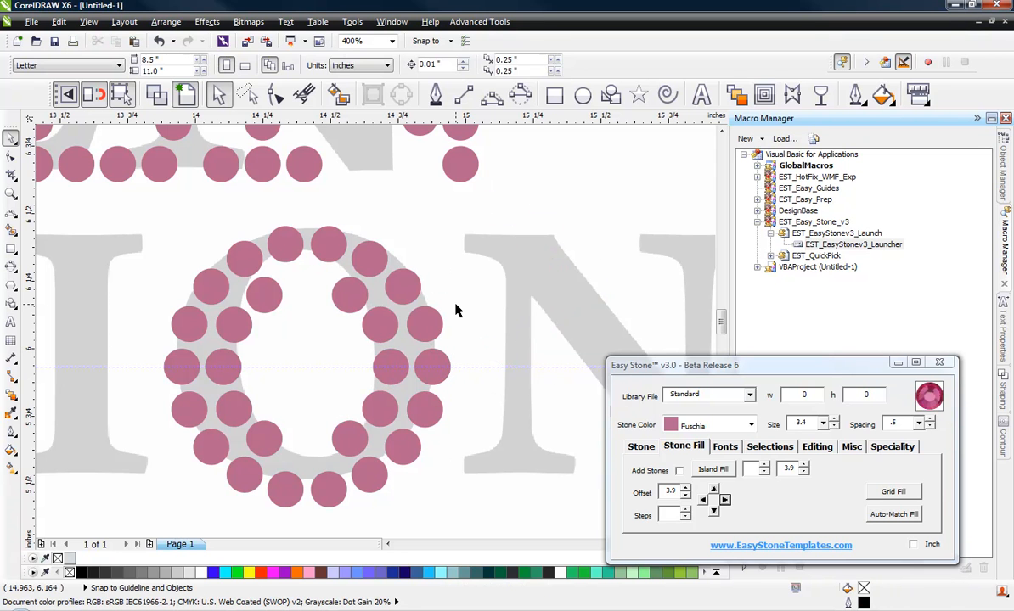
Step: Copy all the finished letter stones off the bitmap into empty space, centred at about (23.66, 1.523) inches
scroll(455, 311, down, 1)
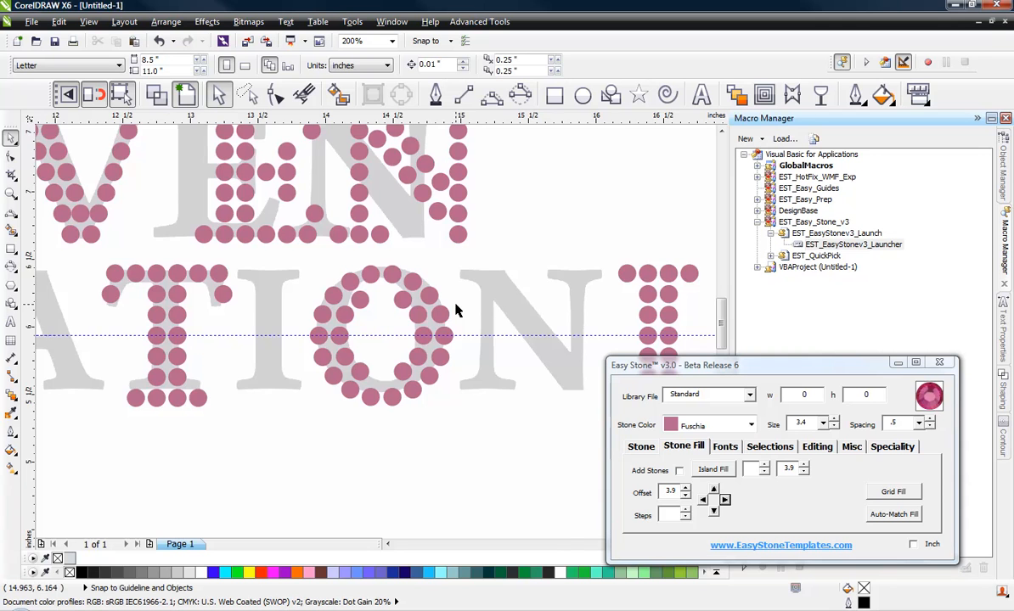
scroll(455, 310, down, 1)
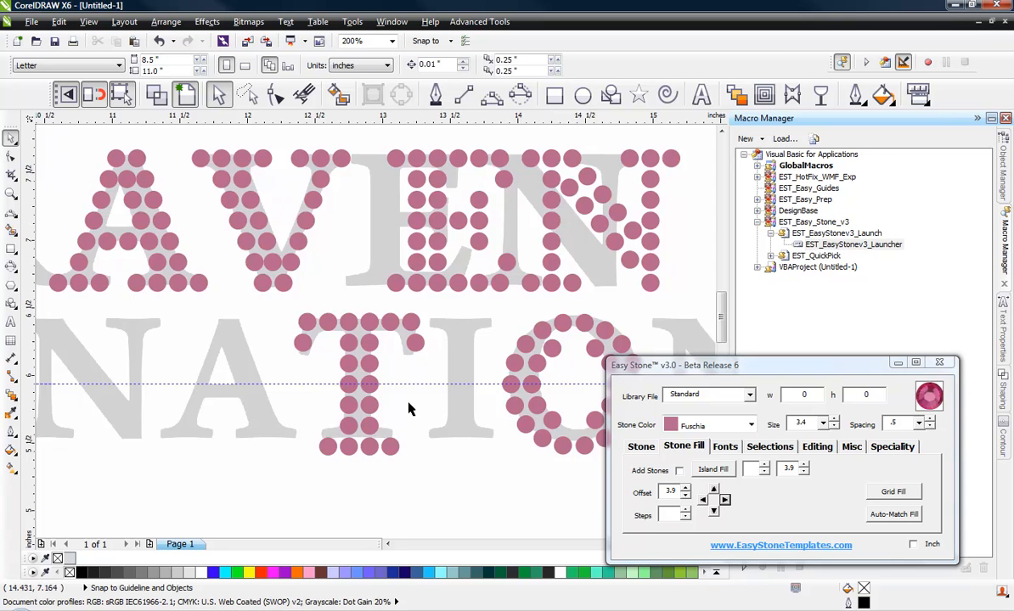
scroll(489, 348, down, 2)
drag(584, 290, 227, 439)
scroll(123, 372, down, 1)
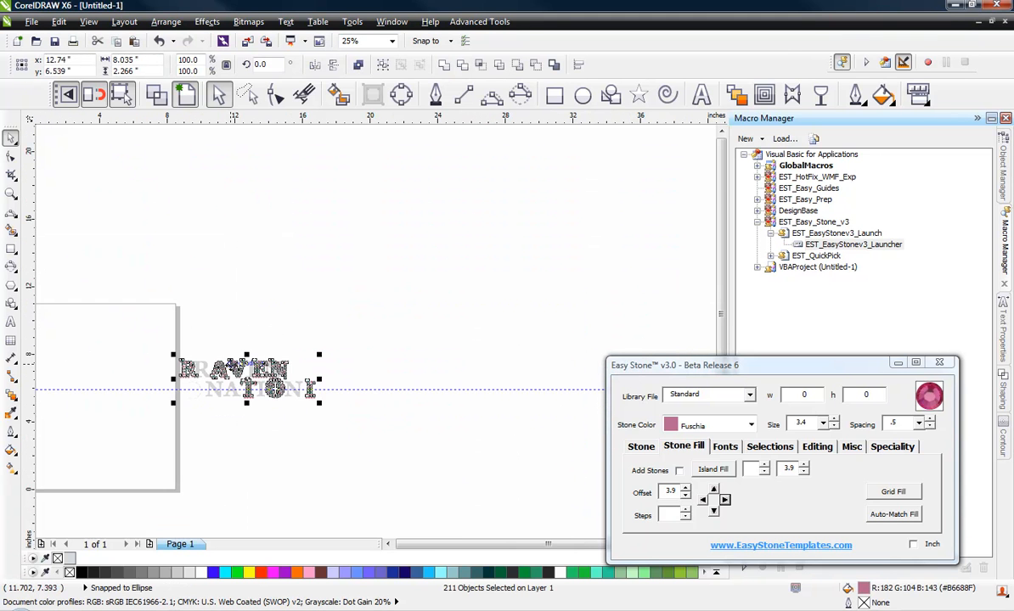
drag(231, 366, 420, 450)
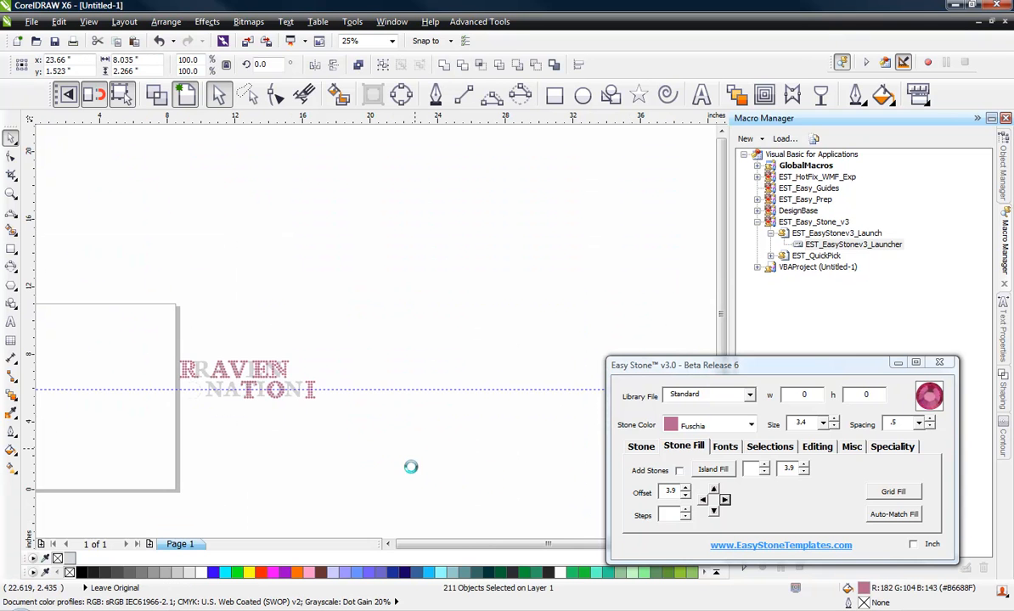
click(490, 509)
Step: Move the copied A, V, E and N stones of RAVEN left together so the A sits close beside the R
scroll(431, 505, up, 2)
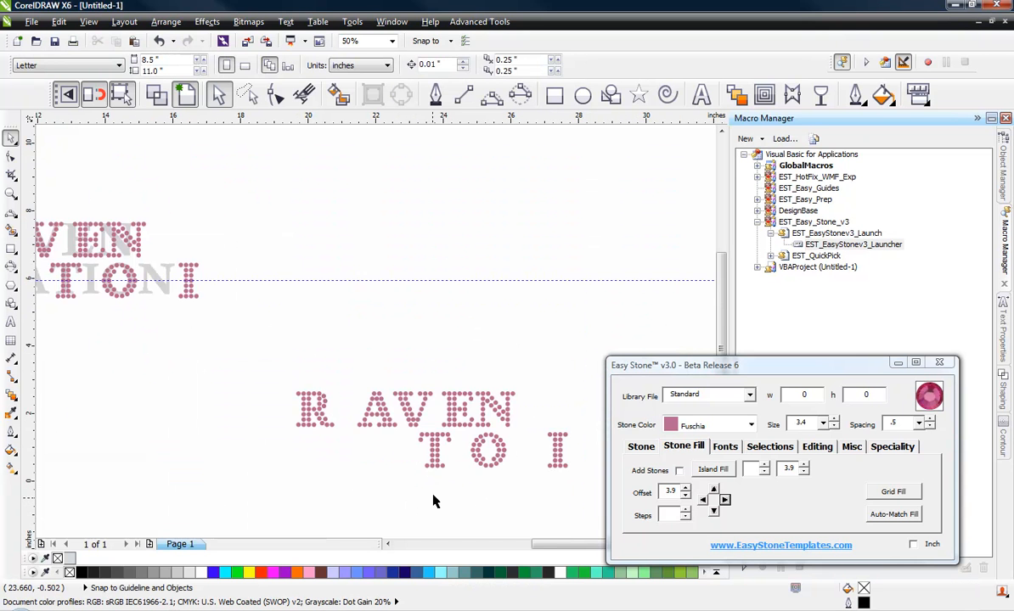
drag(260, 265, 656, 369)
scroll(287, 358, up, 3)
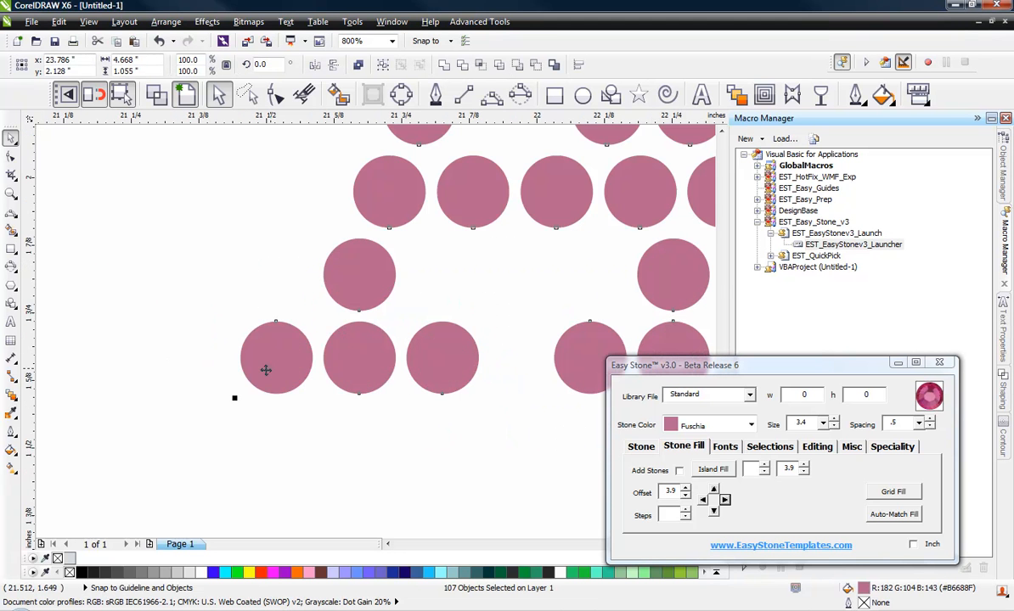
scroll(474, 403, up, 1)
scroll(462, 395, down, 1)
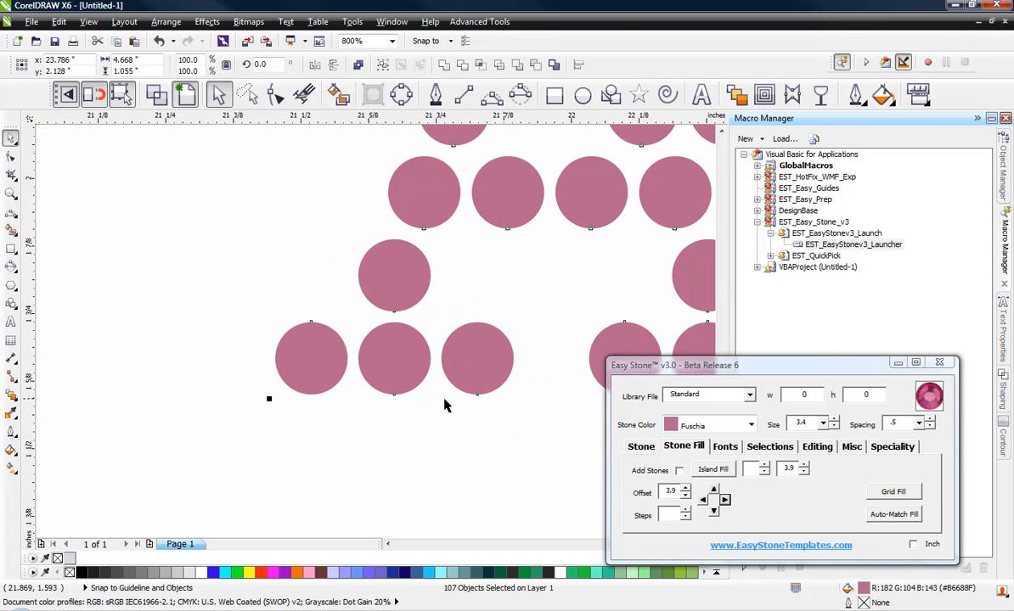
scroll(414, 394, down, 1)
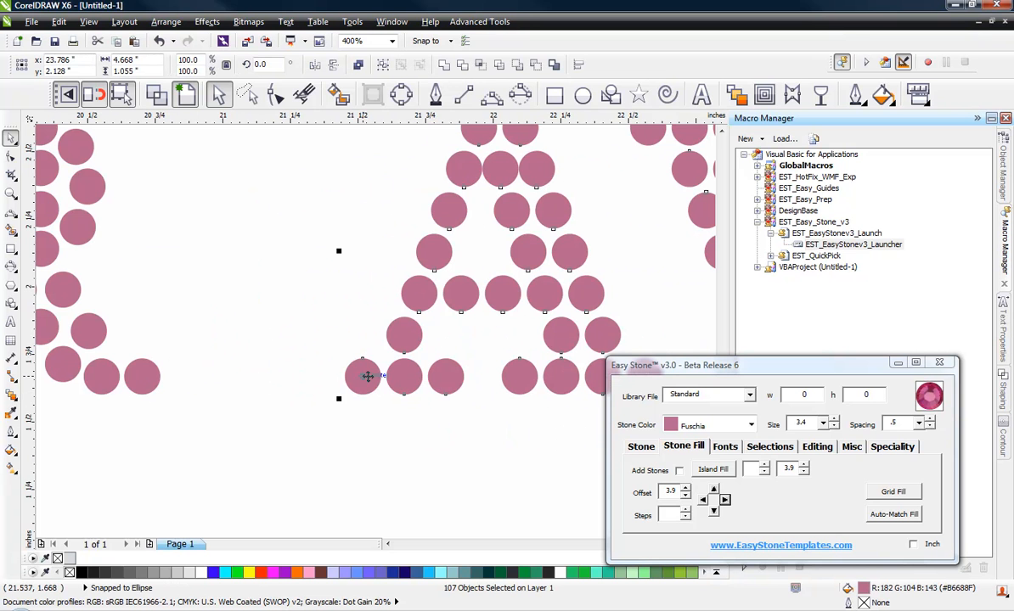
drag(366, 376, 200, 457)
scroll(170, 355, down, 1)
click(355, 409)
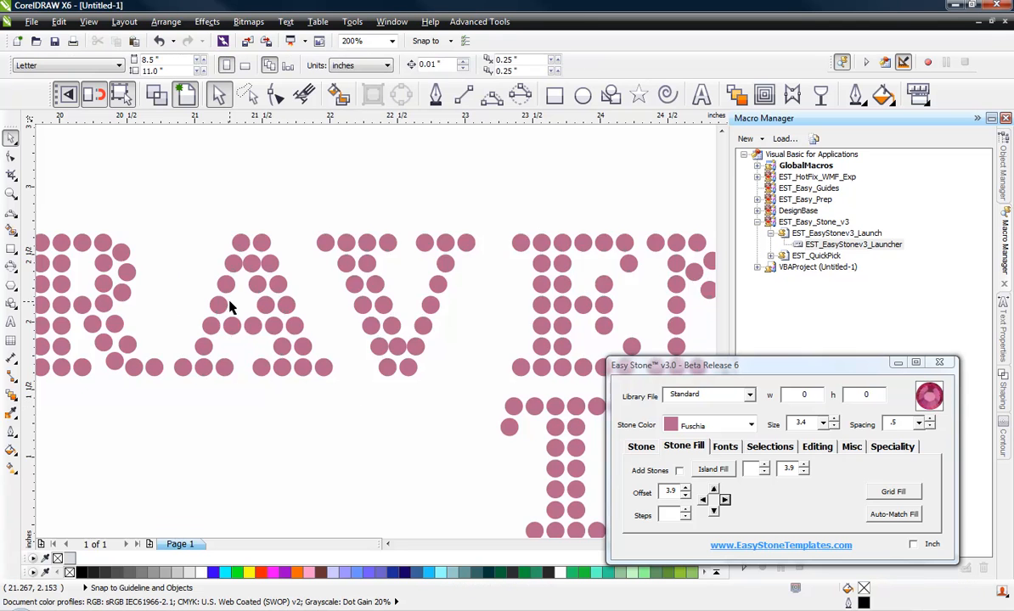
Step: Select the V, E and N stones with the Freehand Pick tool and nudge them left until the V tucks in beside the A
scroll(229, 307, down, 1)
scroll(511, 317, up, 1)
scroll(524, 369, down, 2)
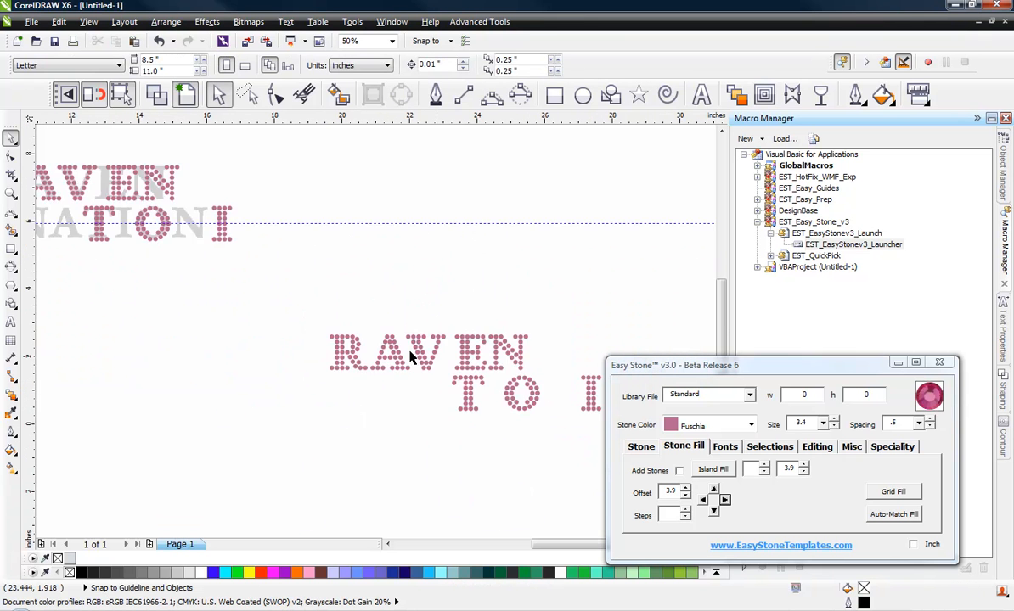
scroll(424, 350, up, 1)
scroll(535, 354, up, 1)
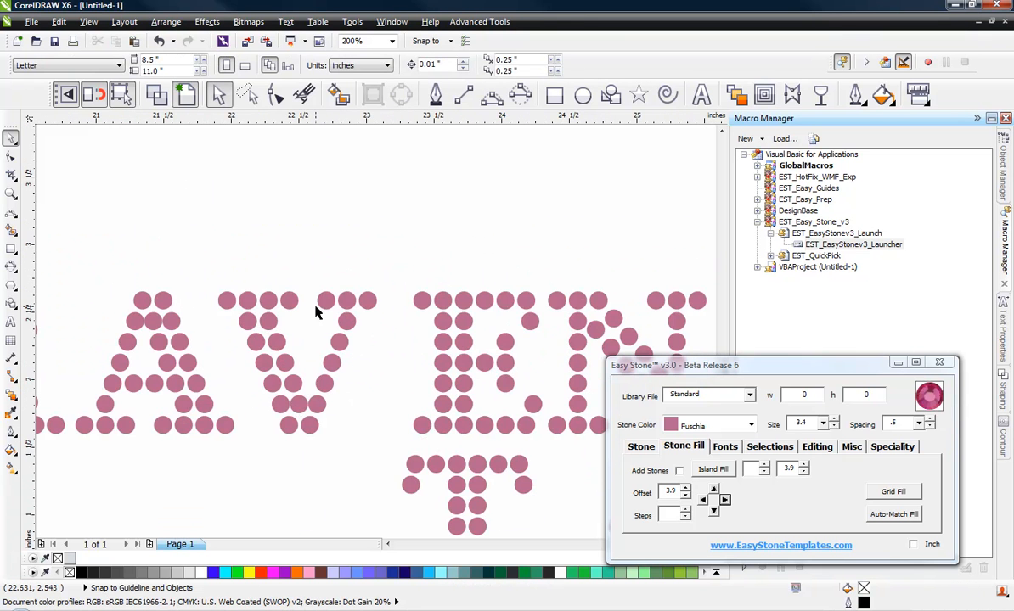
scroll(316, 313, down, 1)
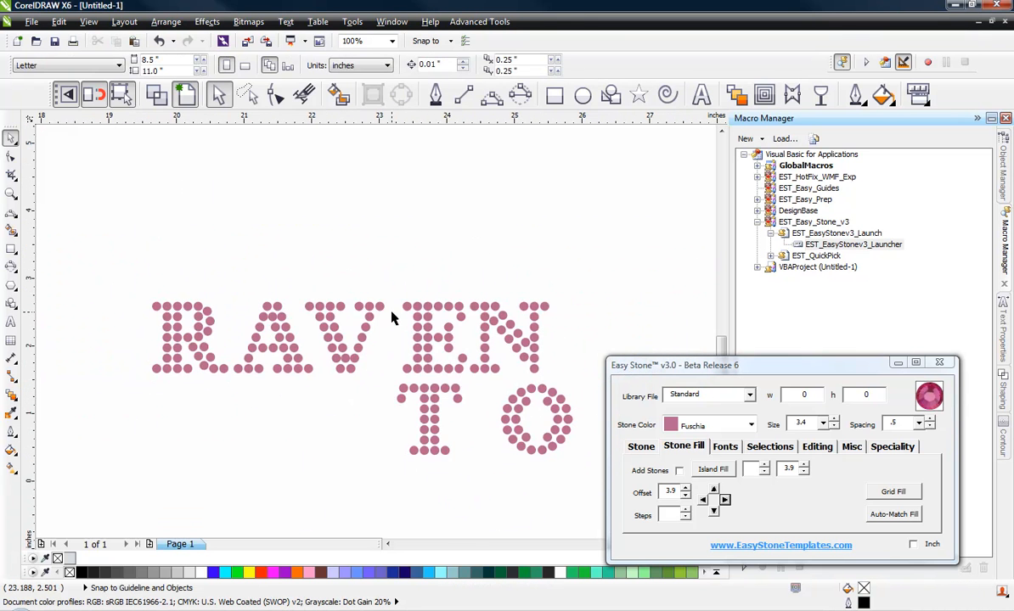
click(246, 95)
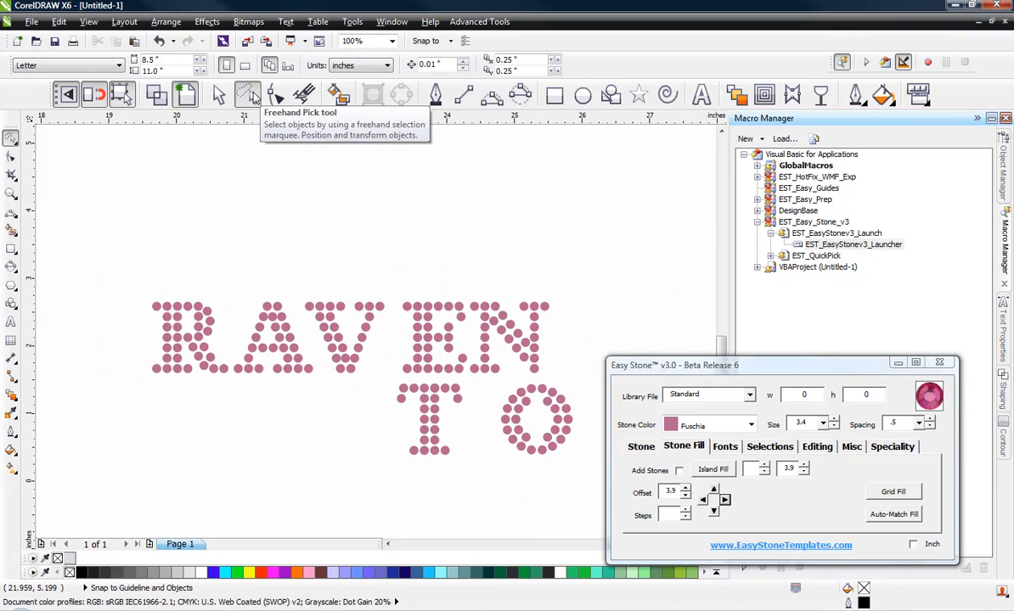
mouse_move(319, 264)
mouse_down()
mouse_move(472, 250)
mouse_move(550, 276)
mouse_move(571, 346)
mouse_move(537, 381)
mouse_move(309, 381)
mouse_move(286, 304)
mouse_move(288, 270)
mouse_up()
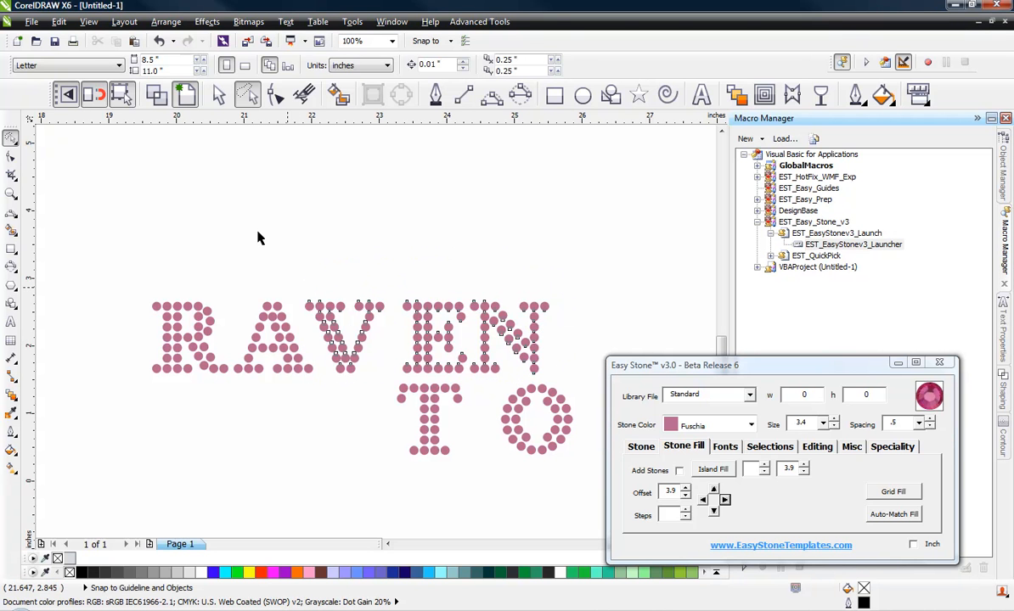
scroll(339, 341, up, 1)
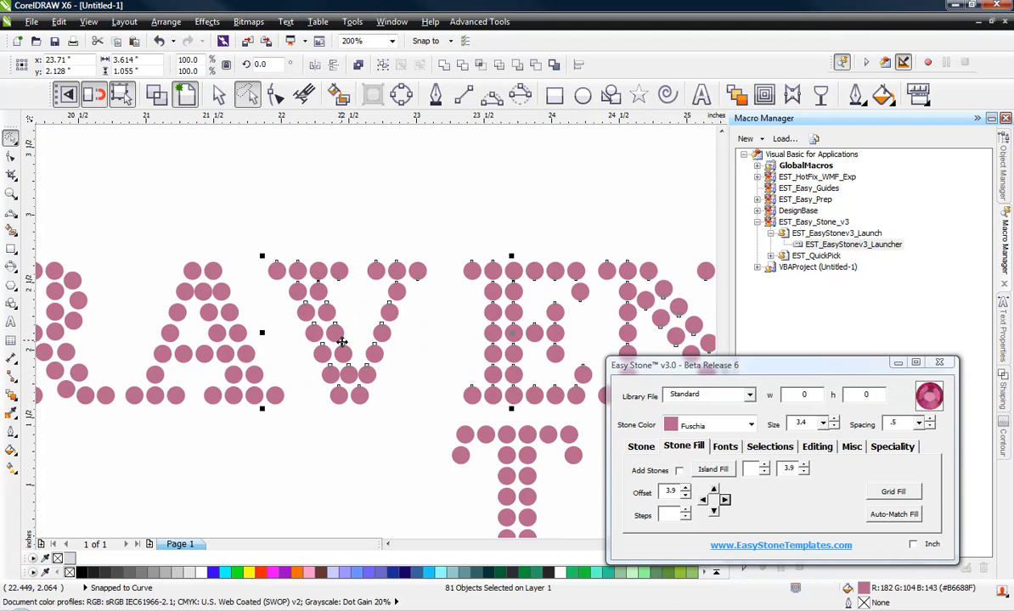
key(Left)
key(Left)
key(Left)
key(Left)
key(Left)
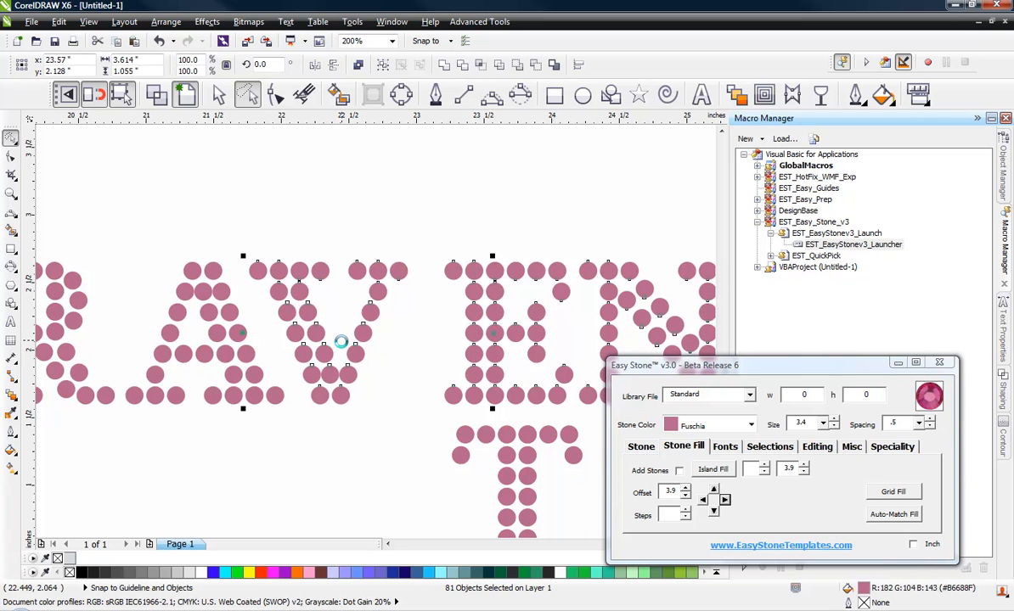
key(Left)
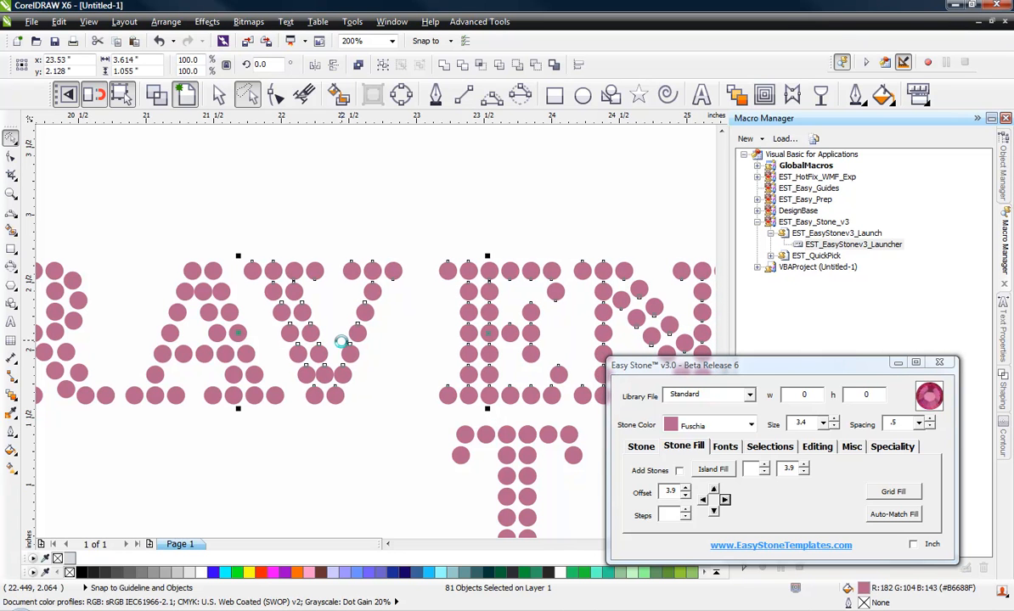
key(Left)
click(269, 183)
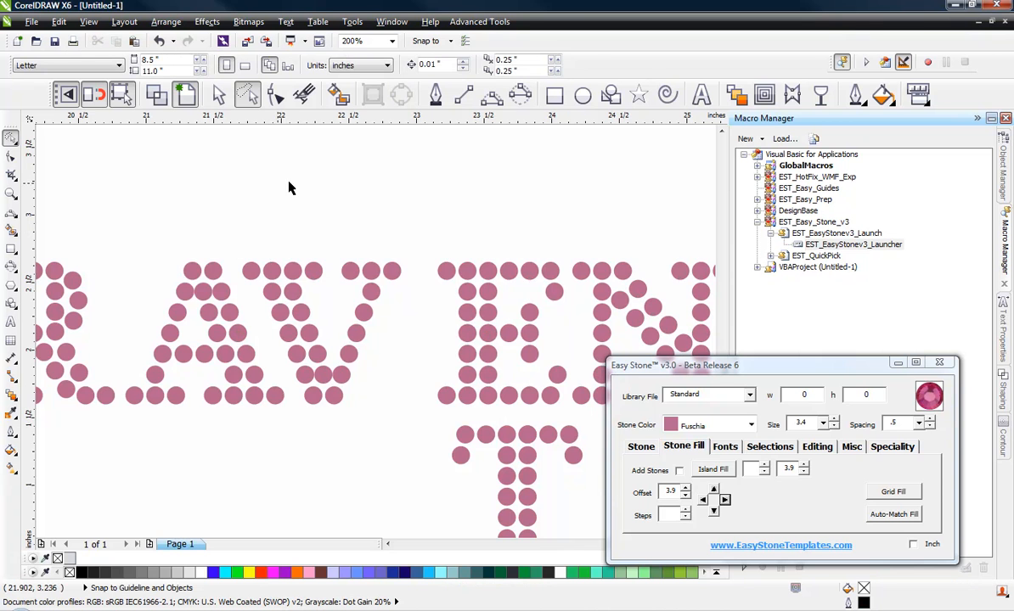
Step: Nudge the E and N stones of RAVEN left to x about 24.032 inches, closing the gap after the V
scroll(299, 181, down, 2)
scroll(317, 159, up, 1)
click(219, 95)
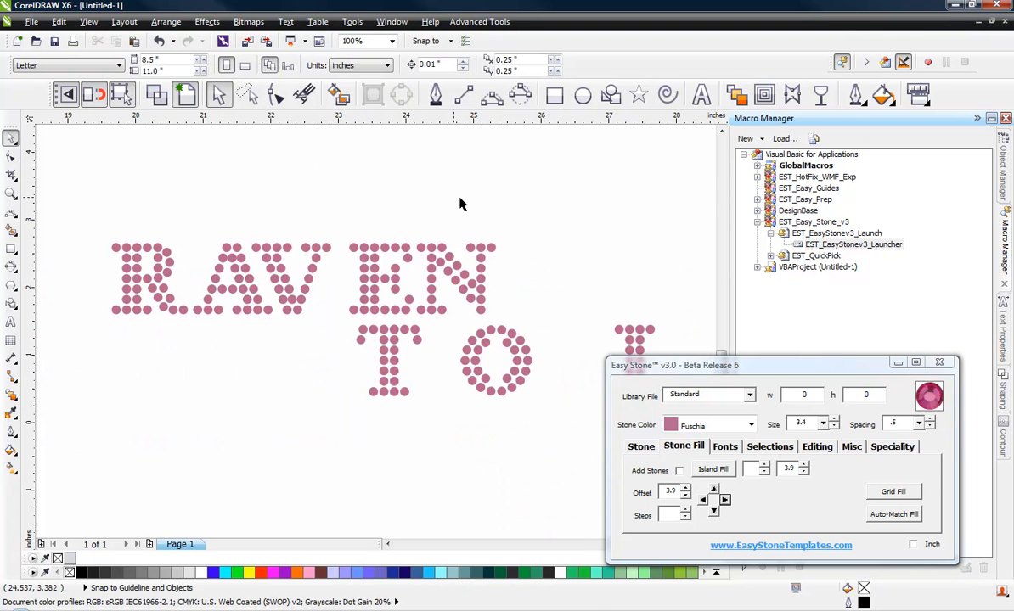
drag(512, 216, 342, 321)
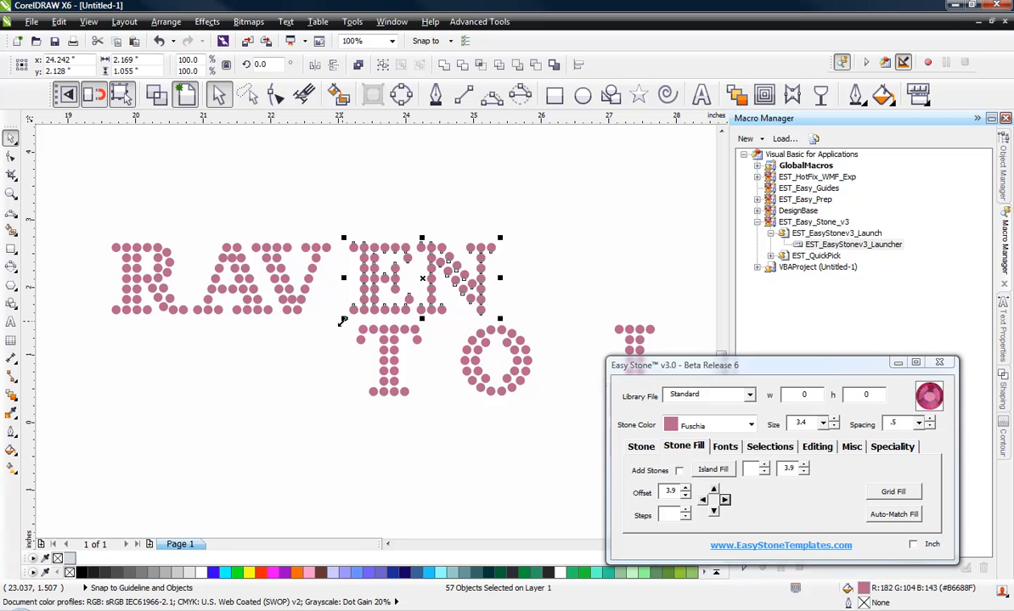
key(Left)
key(Left)
key(Left)
key(Left)
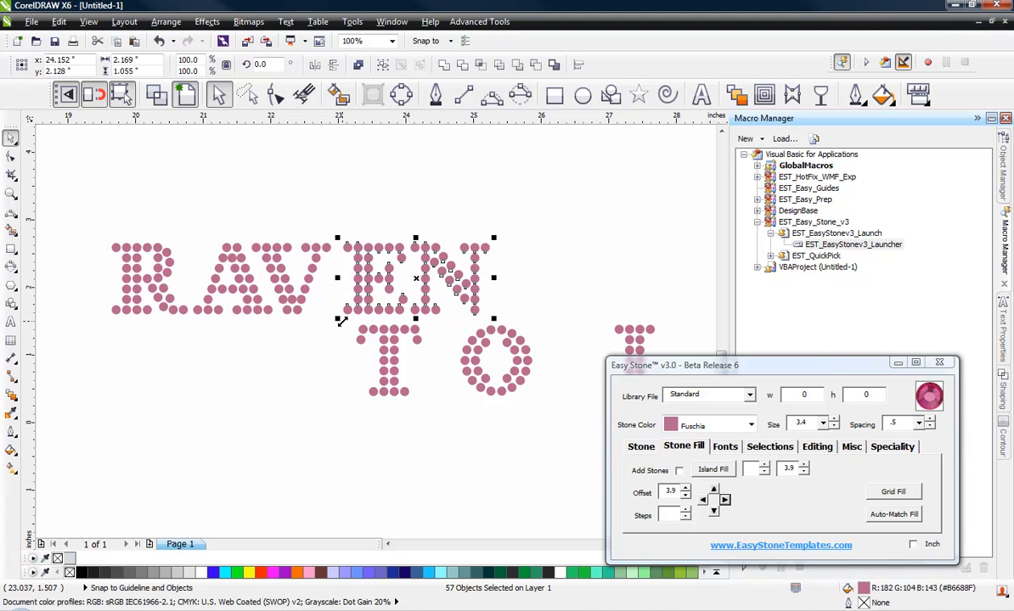
key(Left)
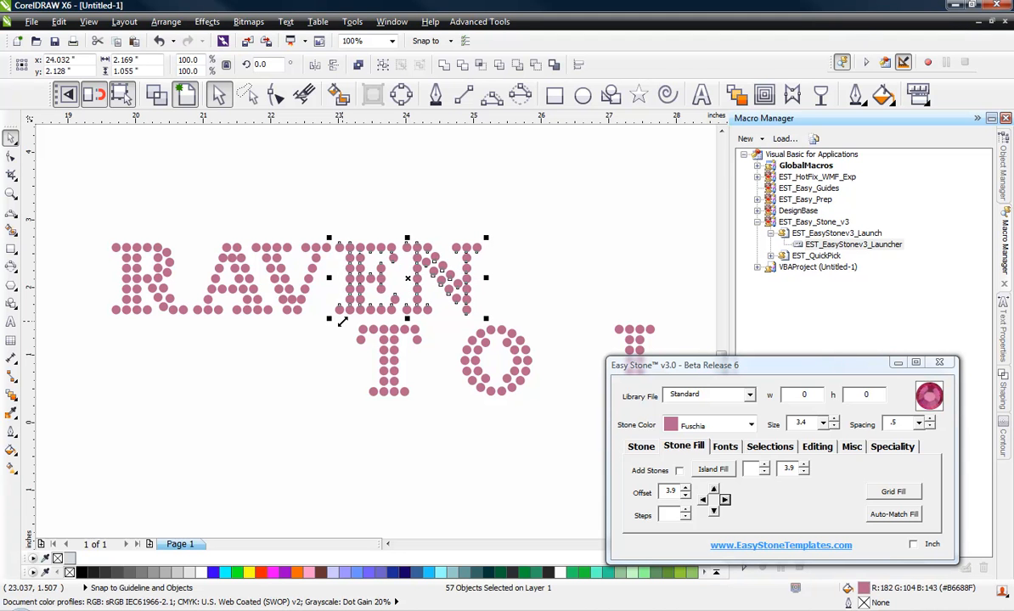
click(401, 178)
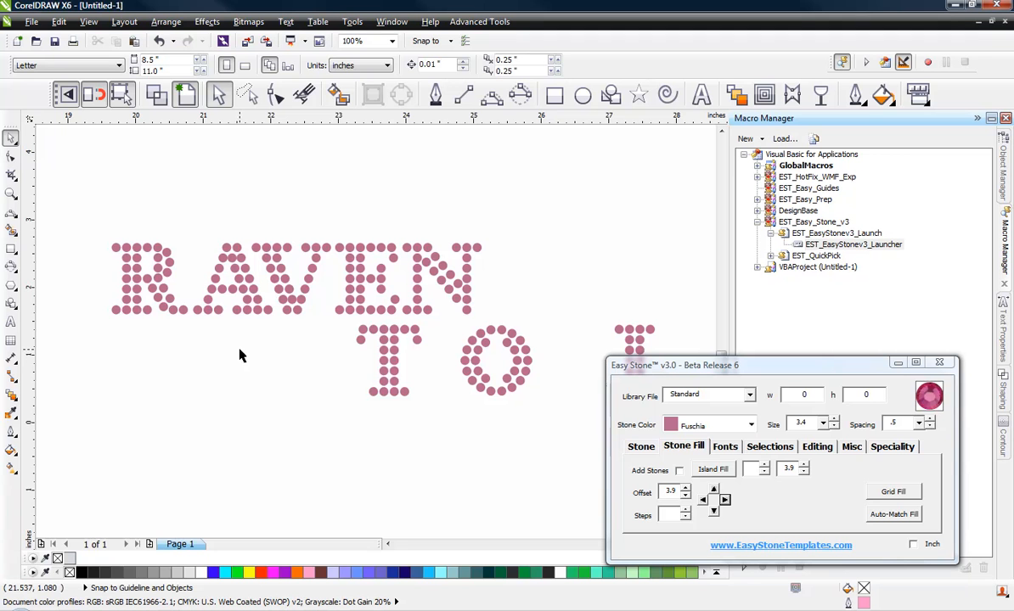
Step: Copy RAVEN's N below the R at about (20.636, 0.392) inches and group the copy's stones
scroll(371, 330, down, 1)
scroll(380, 318, up, 1)
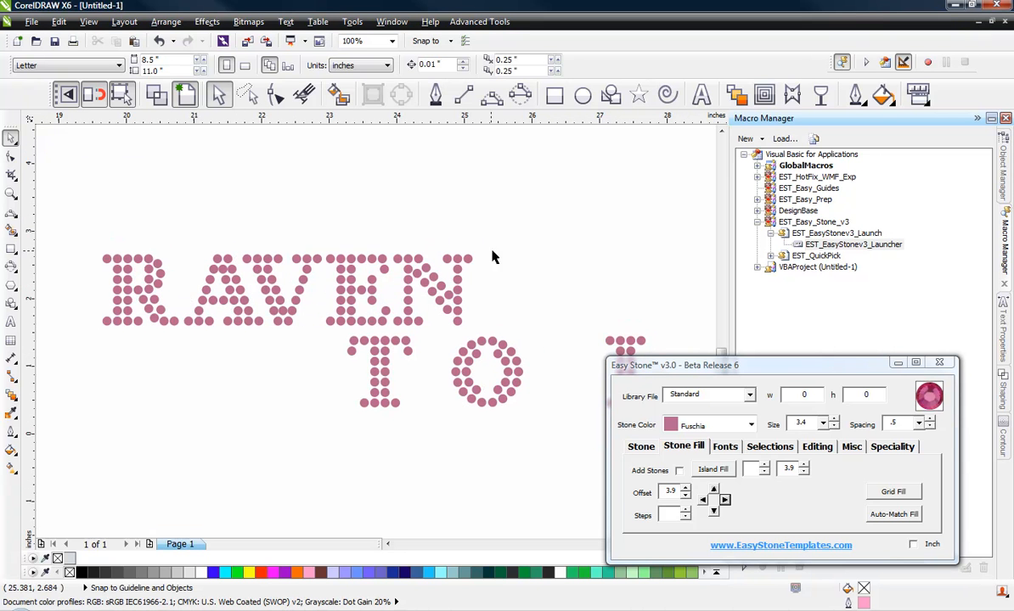
drag(504, 239, 393, 331)
drag(399, 293, 169, 397)
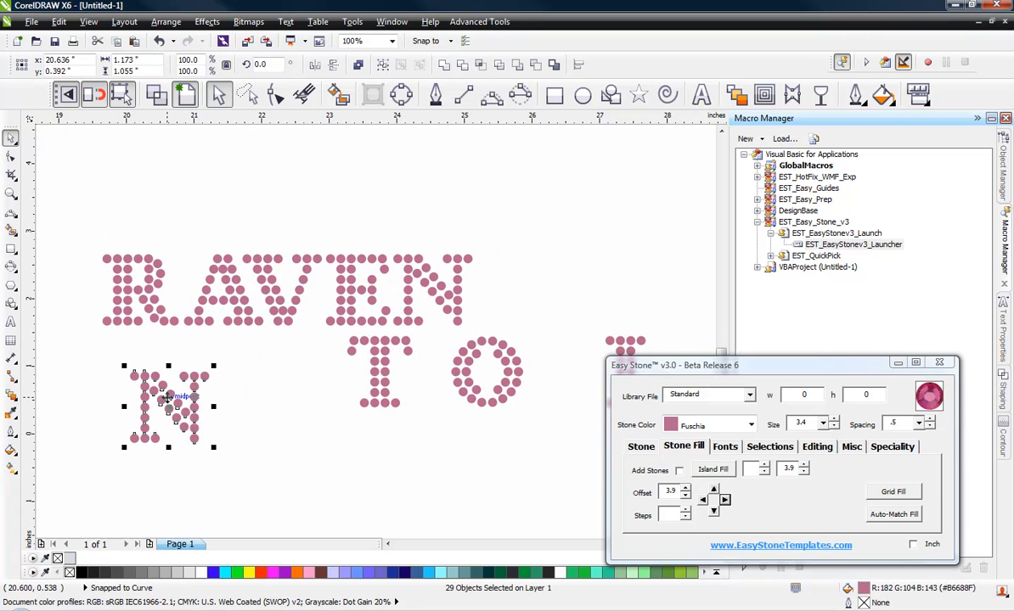
key(ctrl+g)
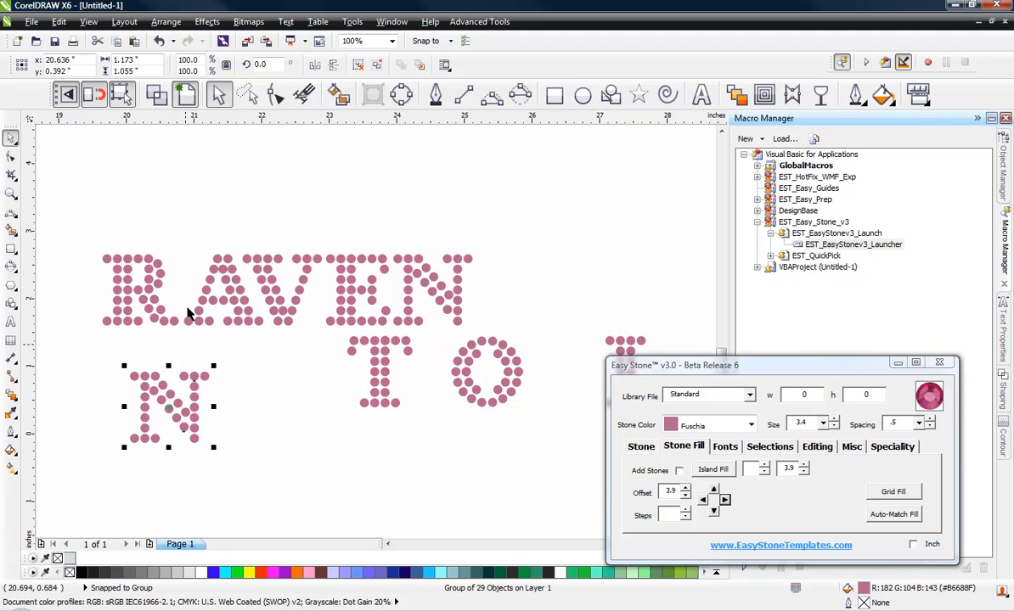
Step: Copy RAVEN's A beside the N of the second line at about (21.906, 0.379) inches and group its stones
click(243, 93)
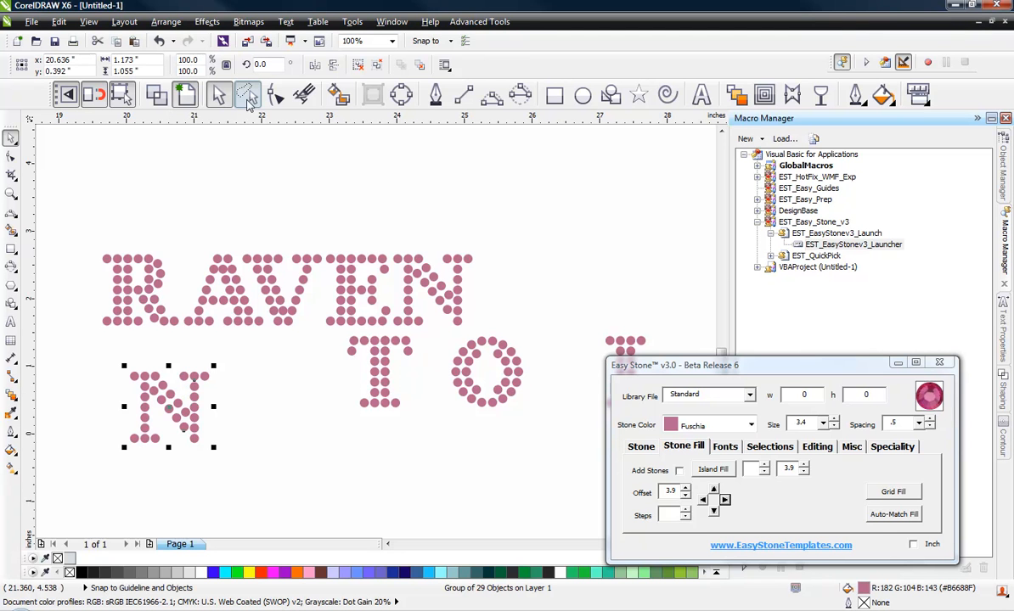
drag(221, 244, 241, 271)
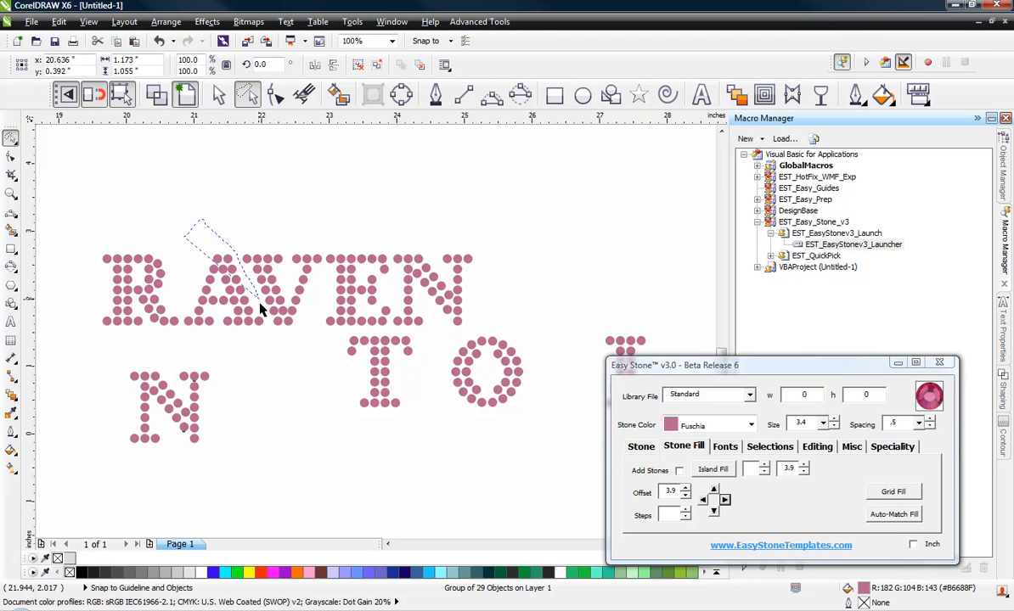
mouse_move(260, 309)
mouse_down()
mouse_move(174, 316)
mouse_move(198, 245)
mouse_move(219, 259)
mouse_move(254, 376)
mouse_up()
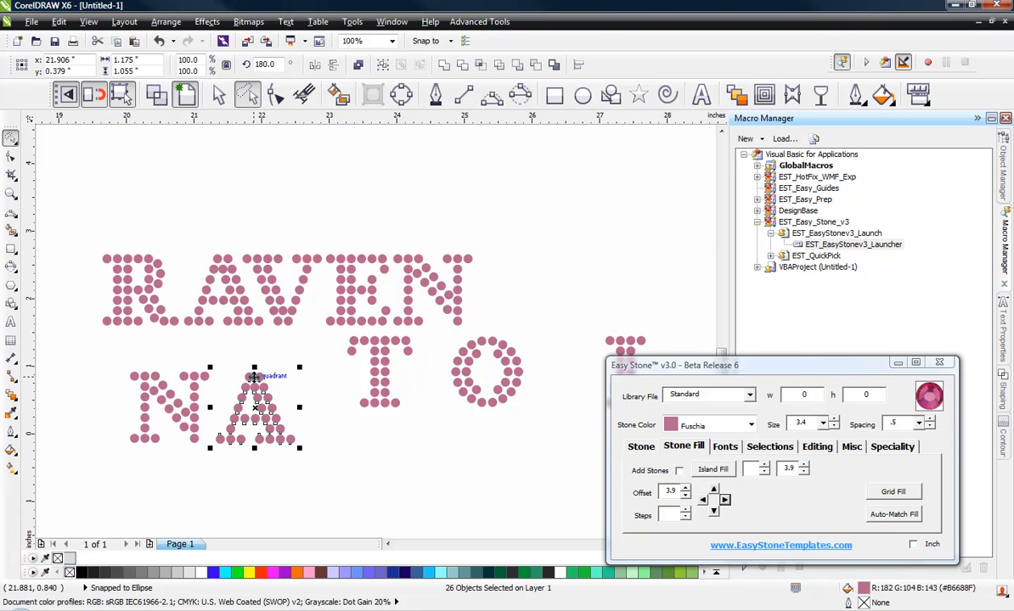
click(334, 342)
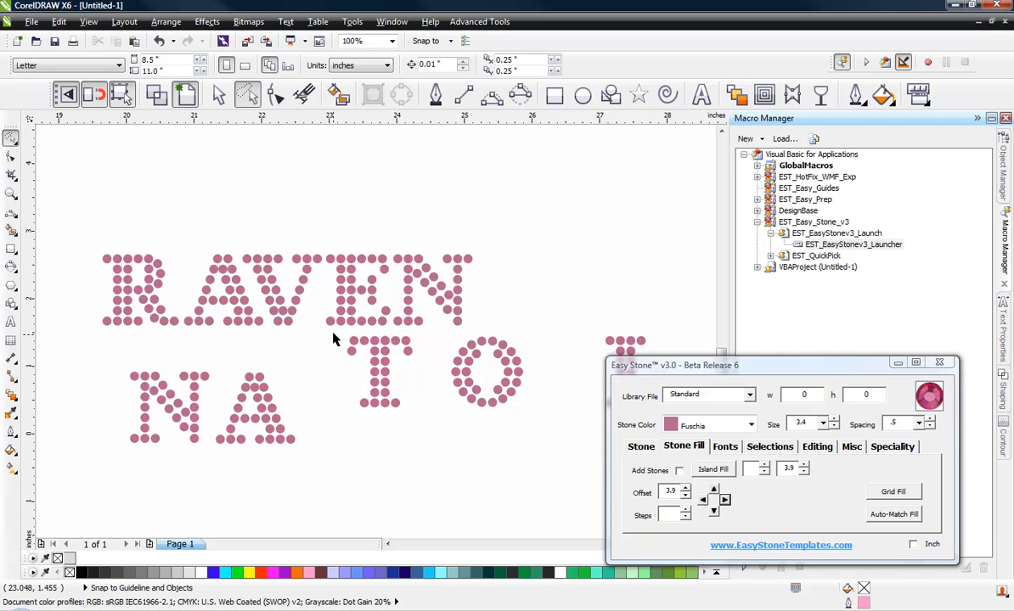
Step: Group the stones of the T, O and I so that each letter forms its own group
mouse_move(392, 397)
mouse_down()
mouse_move(395, 415)
mouse_move(349, 407)
mouse_move(426, 338)
mouse_up()
click(218, 94)
drag(433, 421, 547, 332)
scroll(302, 362, down, 5)
scroll(338, 359, up, 5)
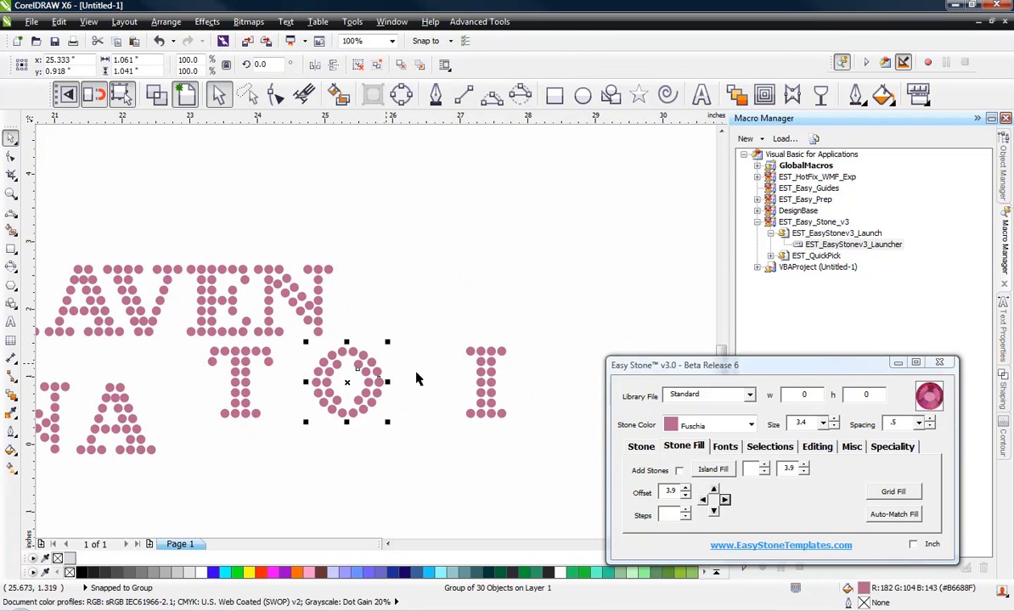
click(445, 333)
key(ctrl+g)
click(539, 374)
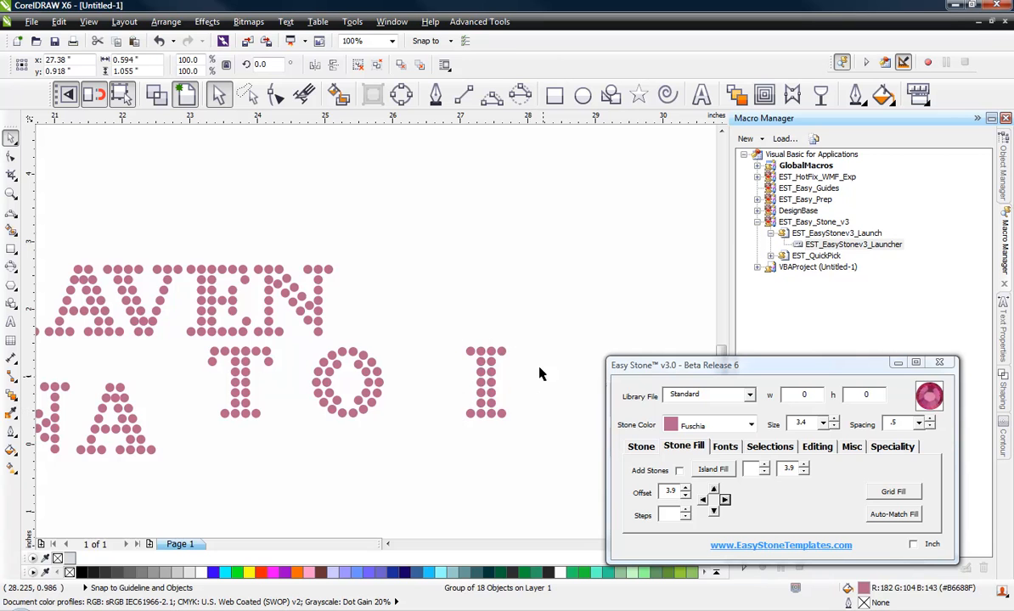
Step: Top-align the copied A with the T and the N with the A, putting NATION's letters on one line
scroll(428, 304, down, 2)
scroll(367, 307, up, 2)
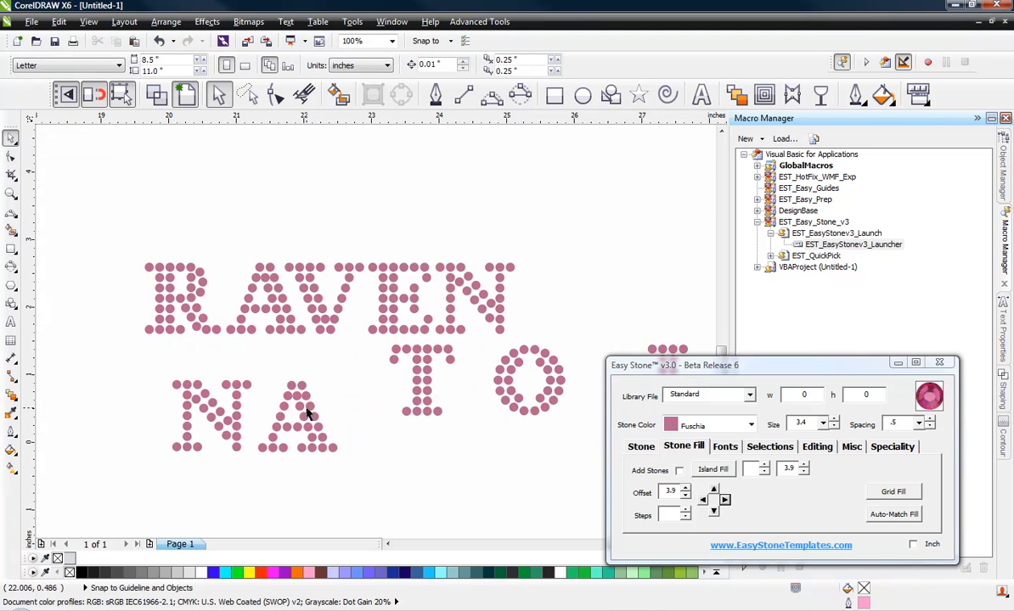
click(307, 414)
shift+click(424, 370)
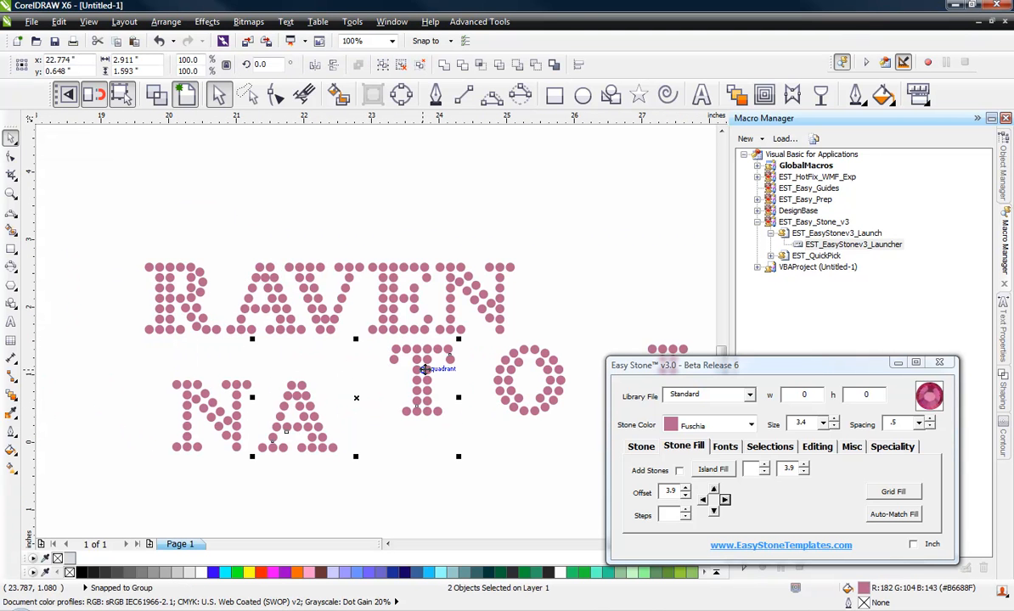
key(t)
click(285, 437)
click(241, 434)
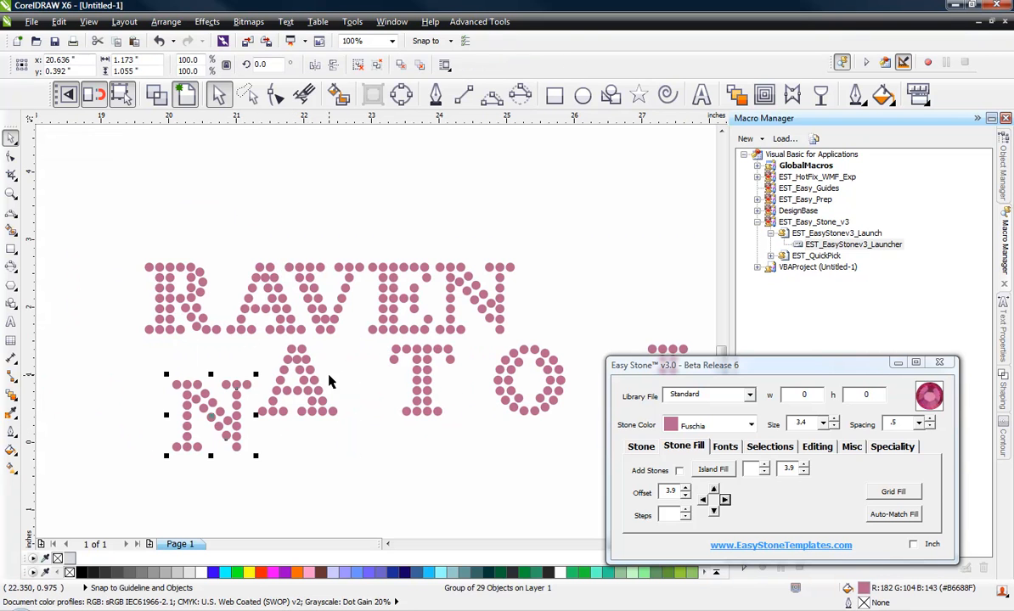
shift+click(310, 386)
key(t)
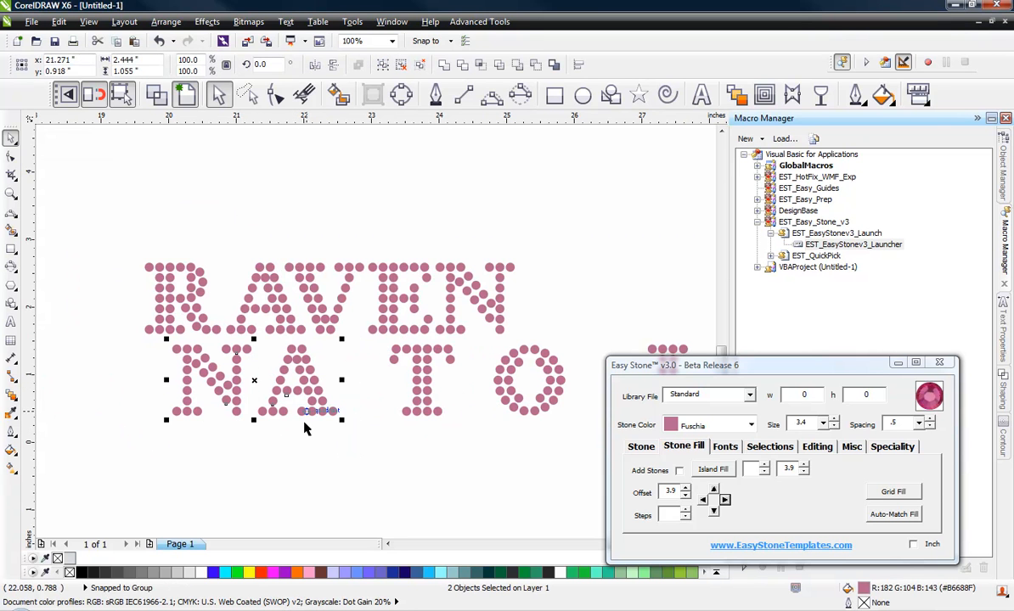
click(197, 370)
Step: Move NATION's N and A right toward the T and close the gap between the two letters
scroll(265, 370, down, 3)
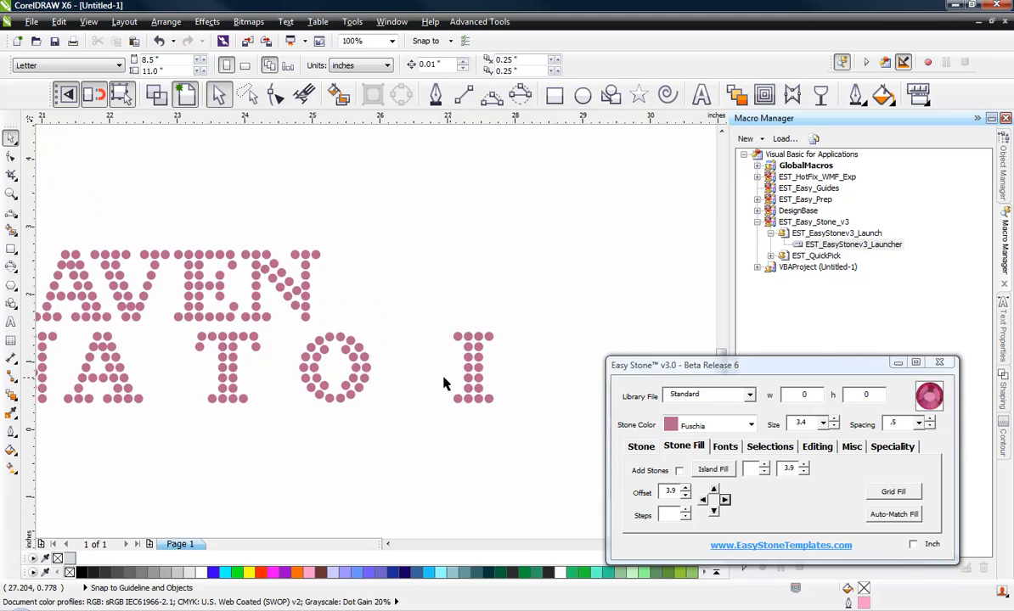
scroll(419, 361, up, 4)
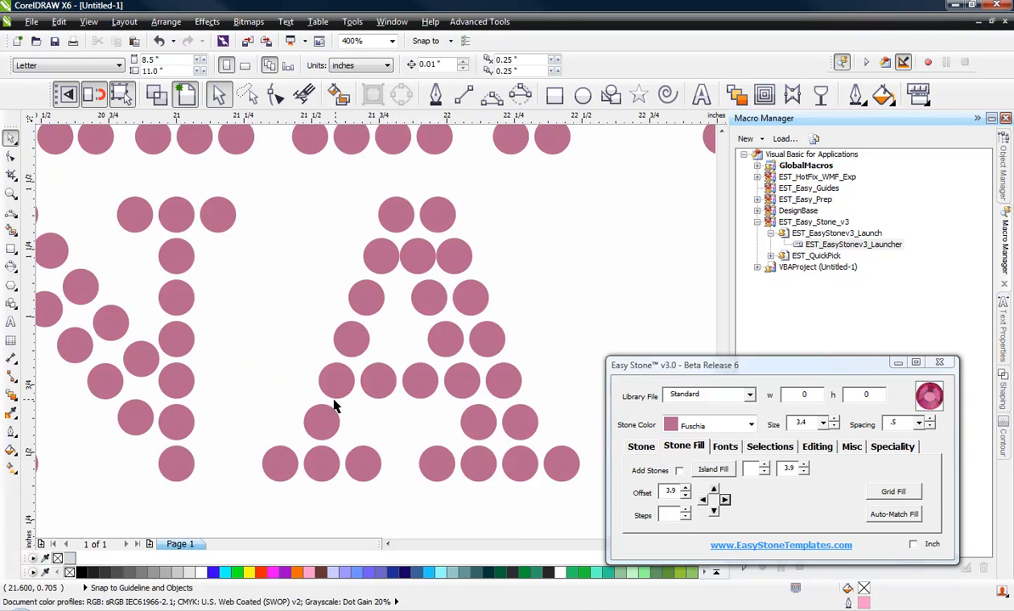
drag(254, 361, 321, 361)
drag(404, 370, 451, 370)
scroll(374, 411, up, 2)
drag(385, 423, 362, 424)
scroll(238, 393, down, 2)
click(419, 423)
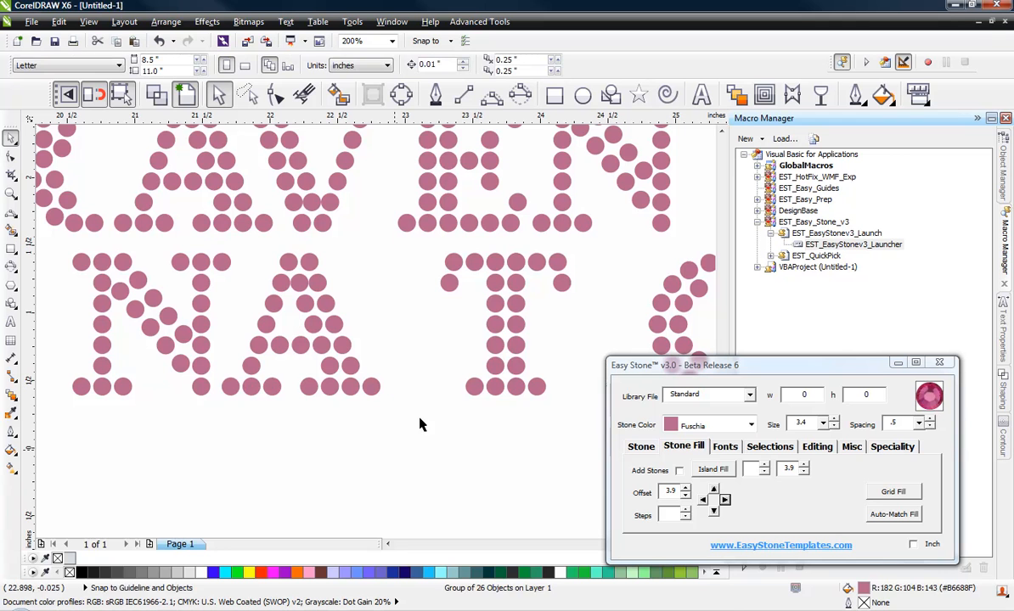
Step: Move the T left to x about 23.214 inches beside the A, and place the I directly after it
drag(493, 363, 416, 367)
scroll(112, 329, down, 1)
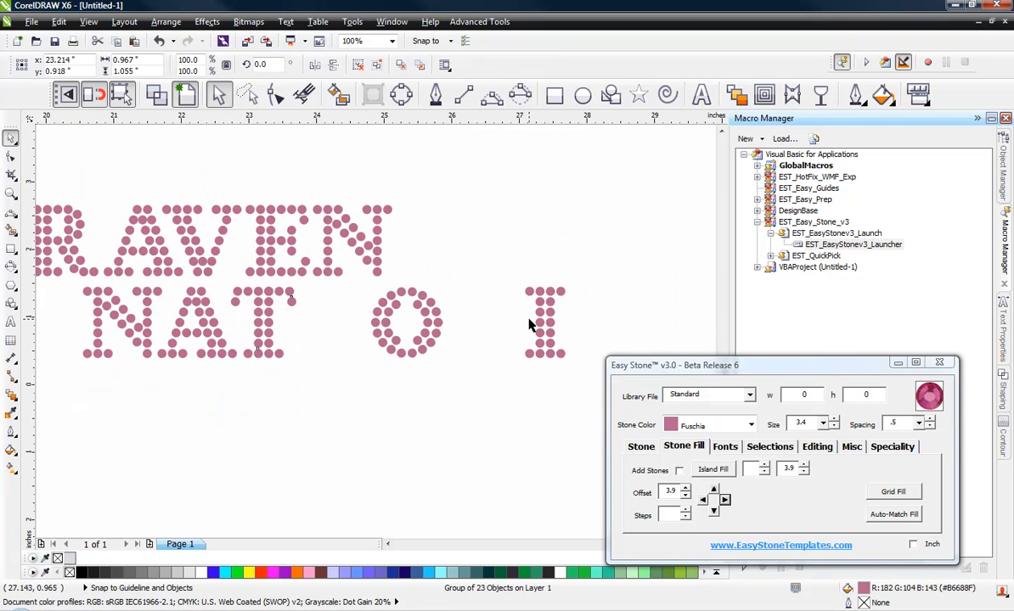
click(543, 332)
drag(543, 333, 260, 336)
Step: Move the O close beside the I at x about 24.893 inches
click(371, 319)
scroll(371, 319, up, 2)
scroll(275, 291, down, 1)
scroll(253, 322, down, 2)
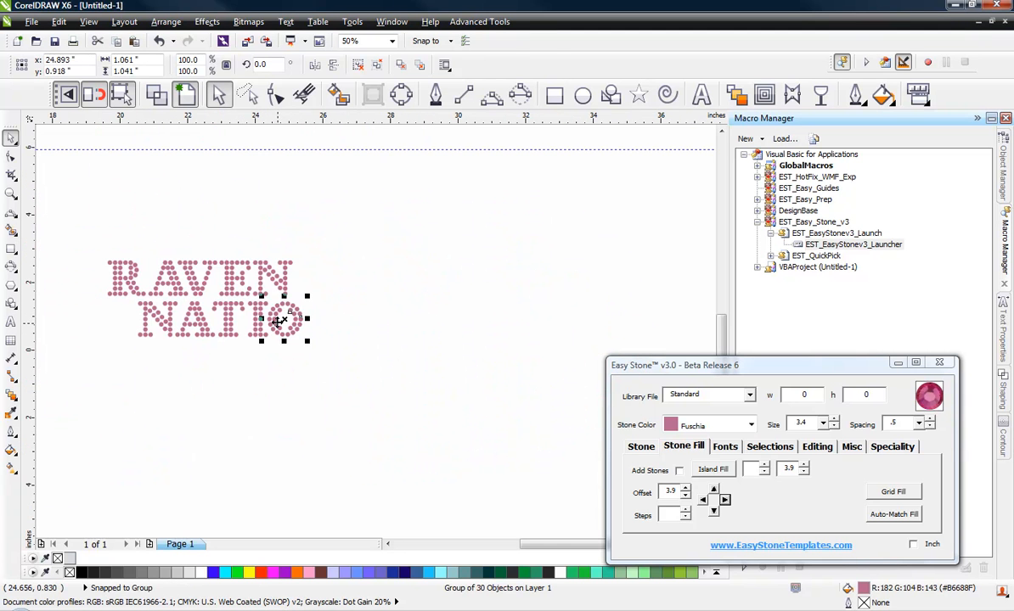
key(Escape)
Step: Copy NATION's first N after the O at about (26.007, 0.918) inches to complete the word
scroll(176, 329, up, 1)
click(153, 324)
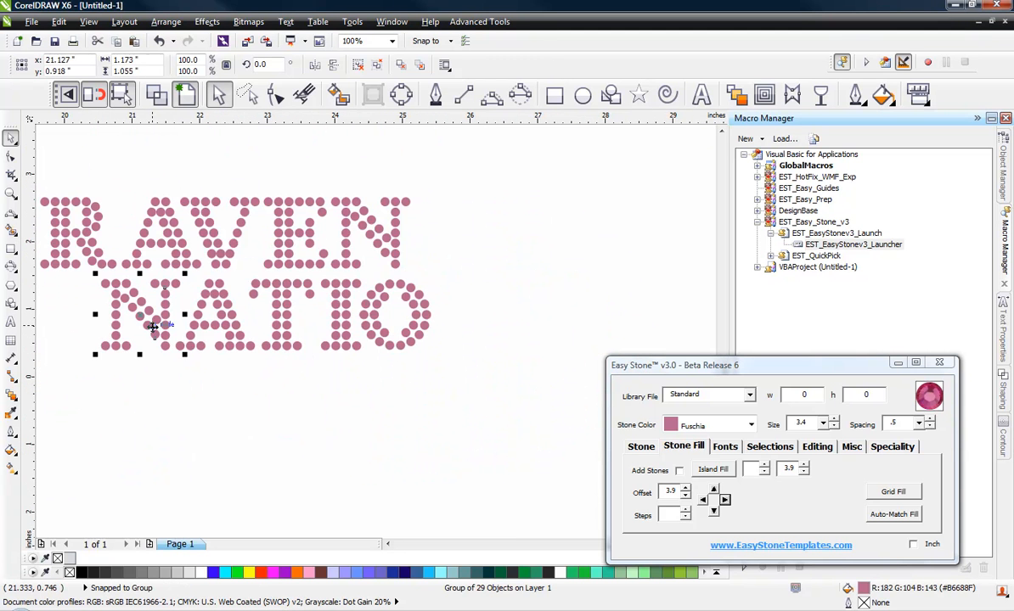
drag(154, 324, 482, 373)
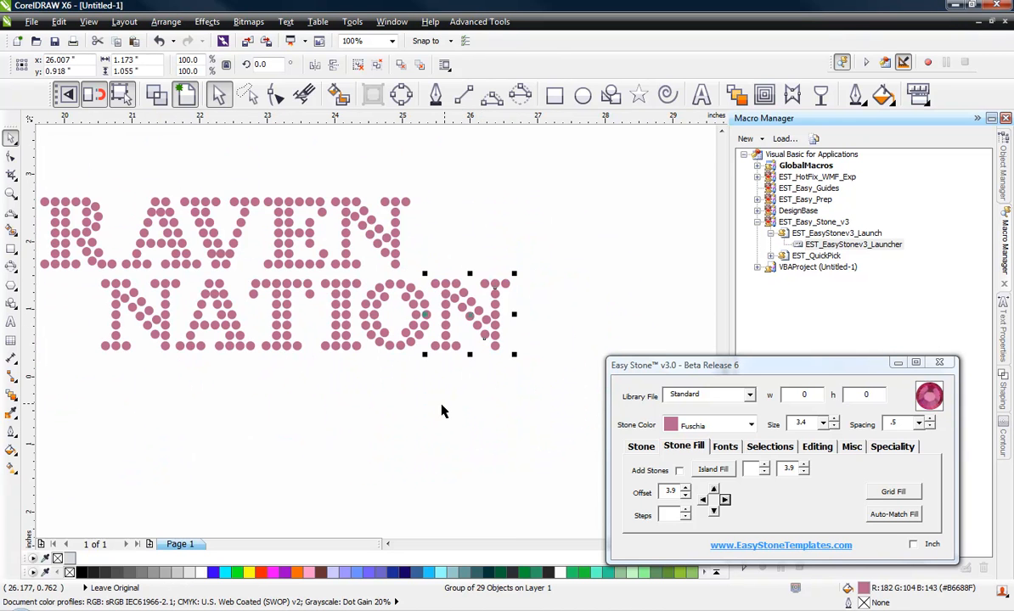
key(Escape)
Step: Select the complete RAVEN NATION lettering and add an Easy Stone weedbox behind it
scroll(332, 348, down, 2)
scroll(333, 348, up, 1)
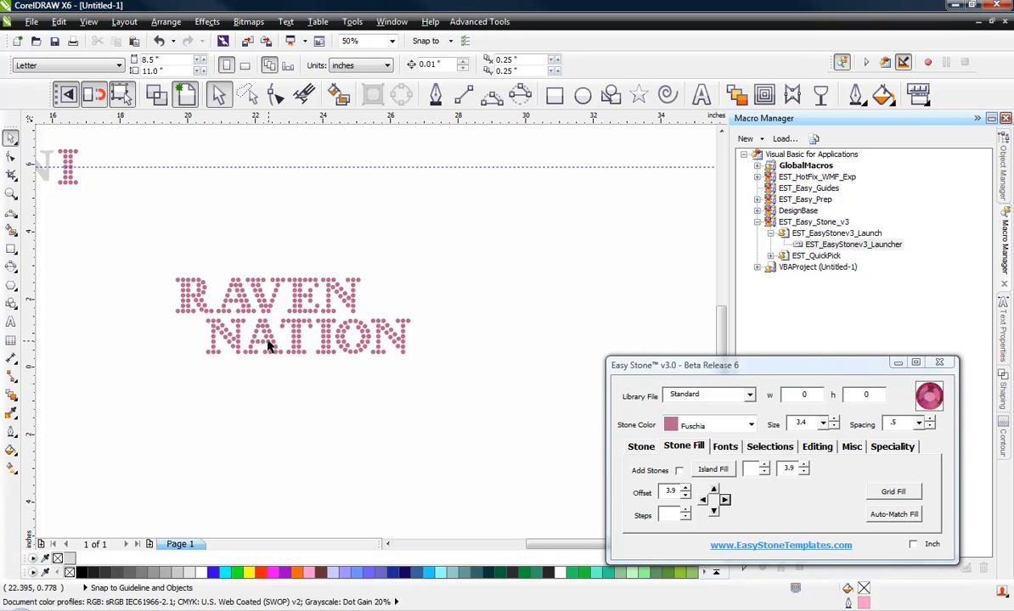
scroll(263, 326, up, 1)
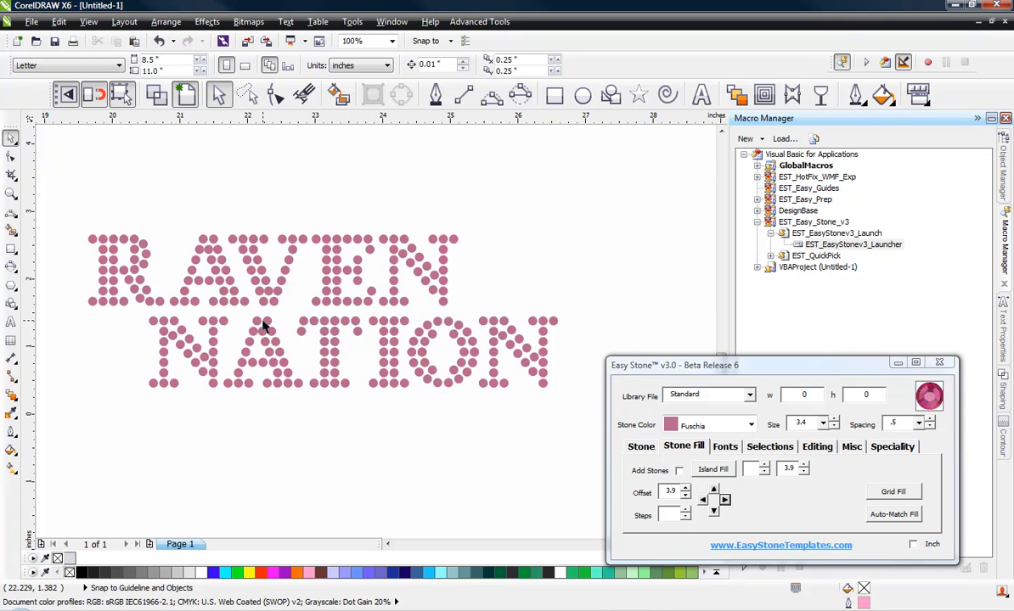
scroll(342, 325, down, 1)
drag(511, 227, 178, 362)
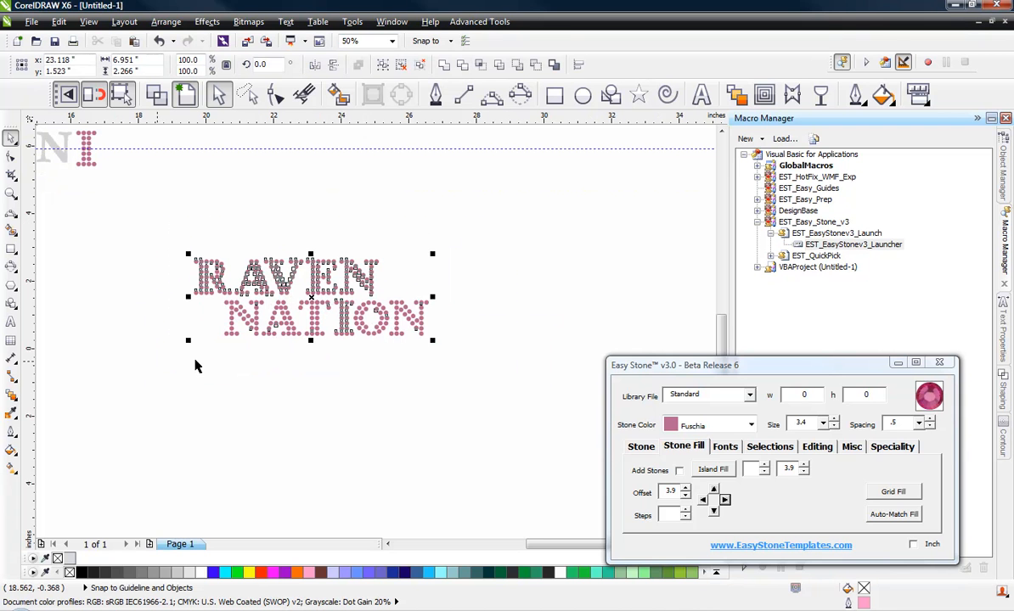
click(851, 447)
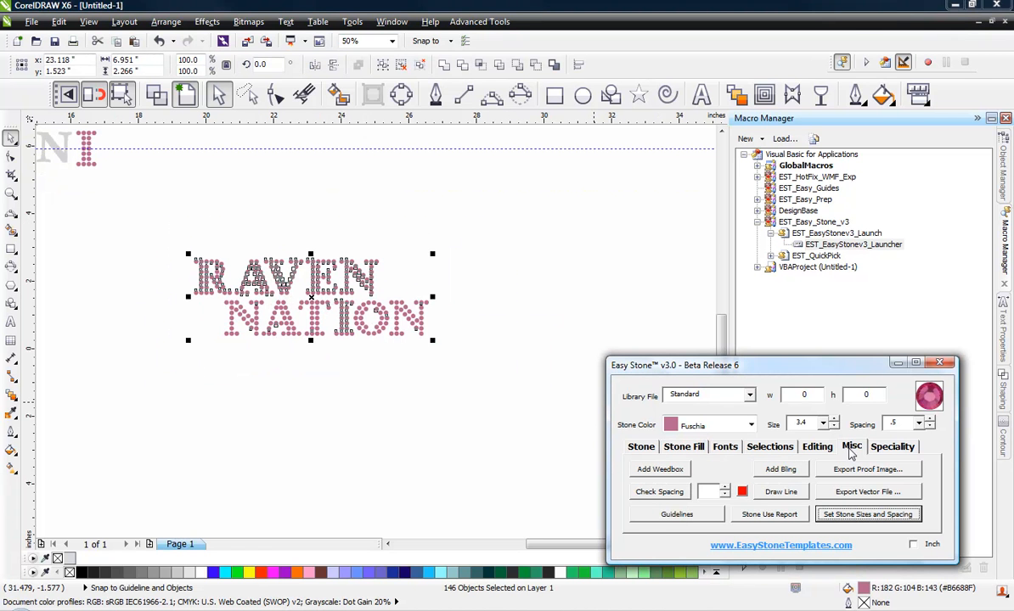
click(668, 475)
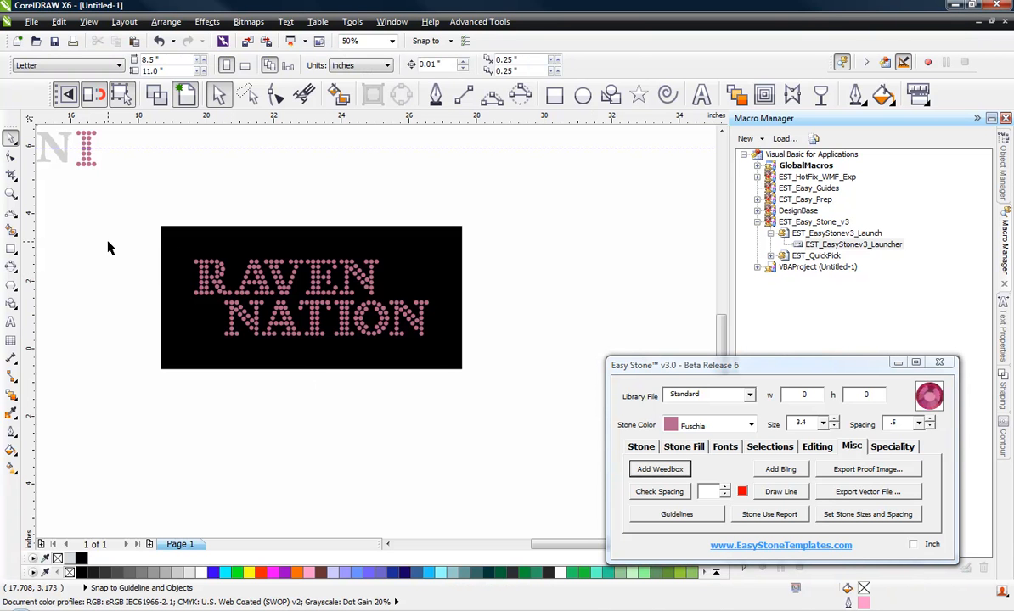
Step: Group the whole lettering on the weedbox and ungroup all of it into individual stones, spot-checking stones in NATION
drag(107, 247, 450, 363)
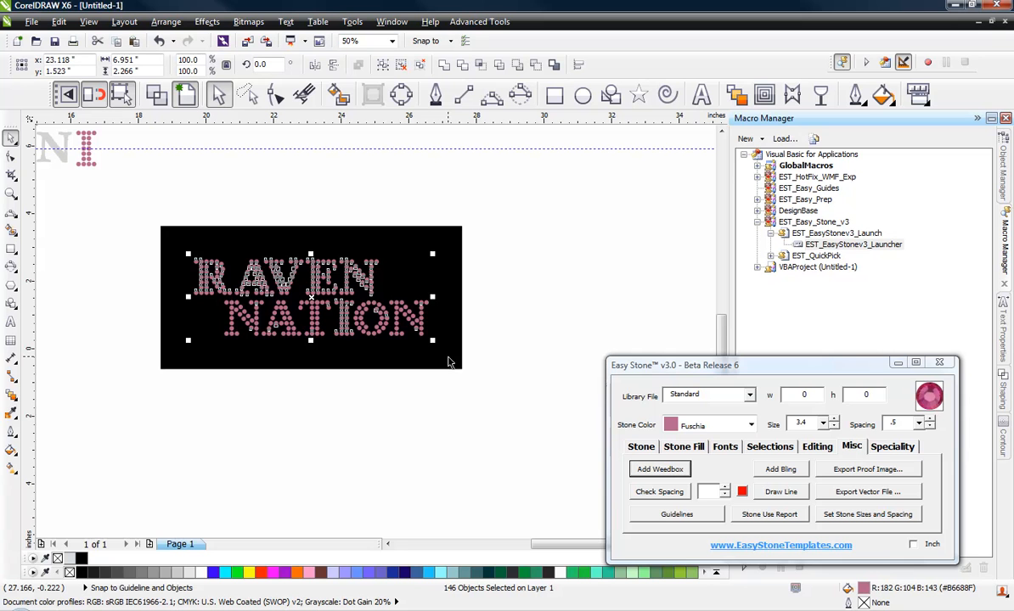
key(ctrl+g)
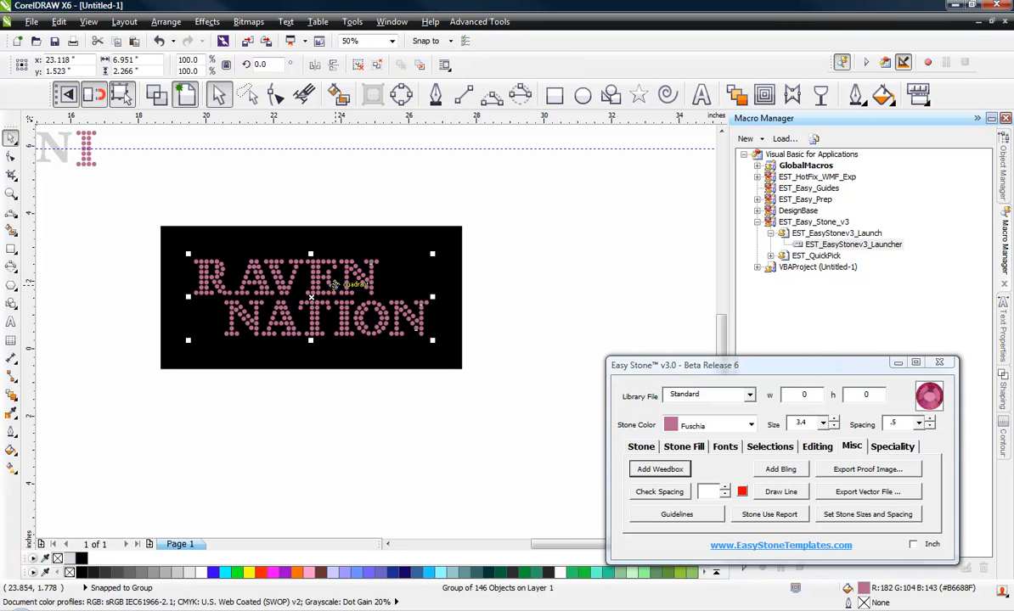
right_click(319, 283)
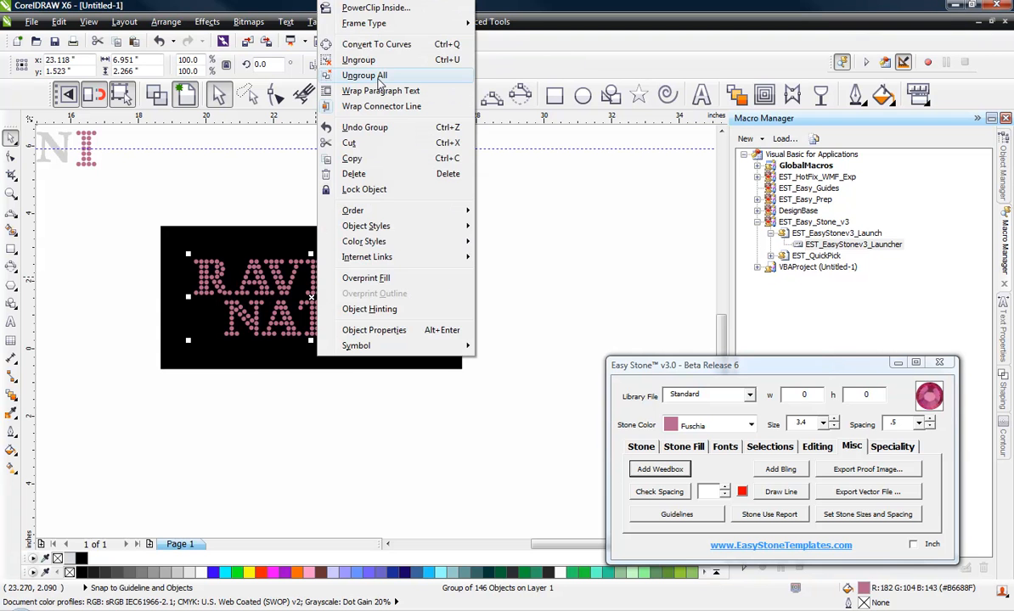
click(379, 78)
click(256, 414)
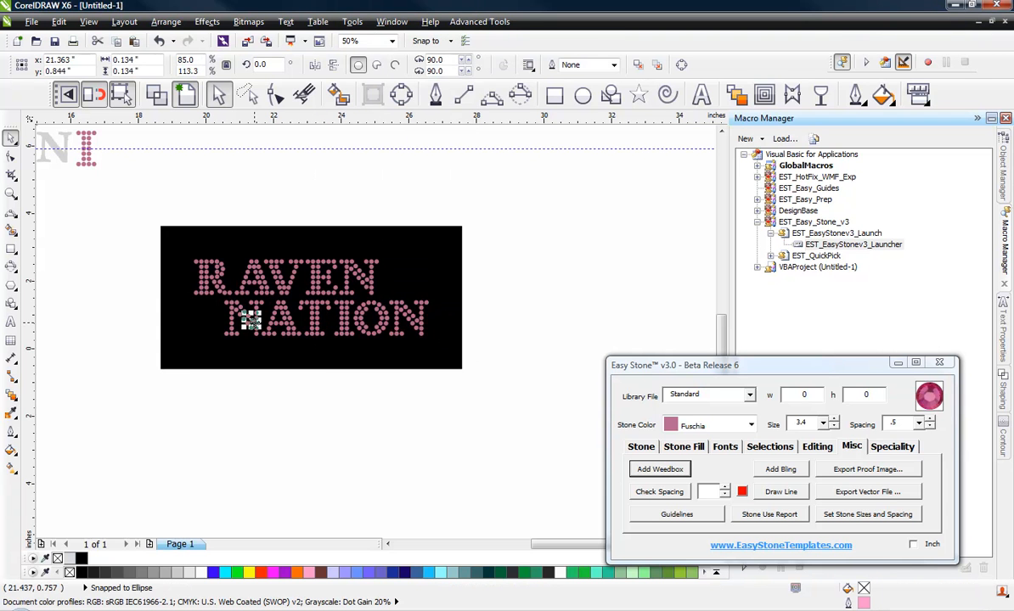
click(313, 333)
click(316, 324)
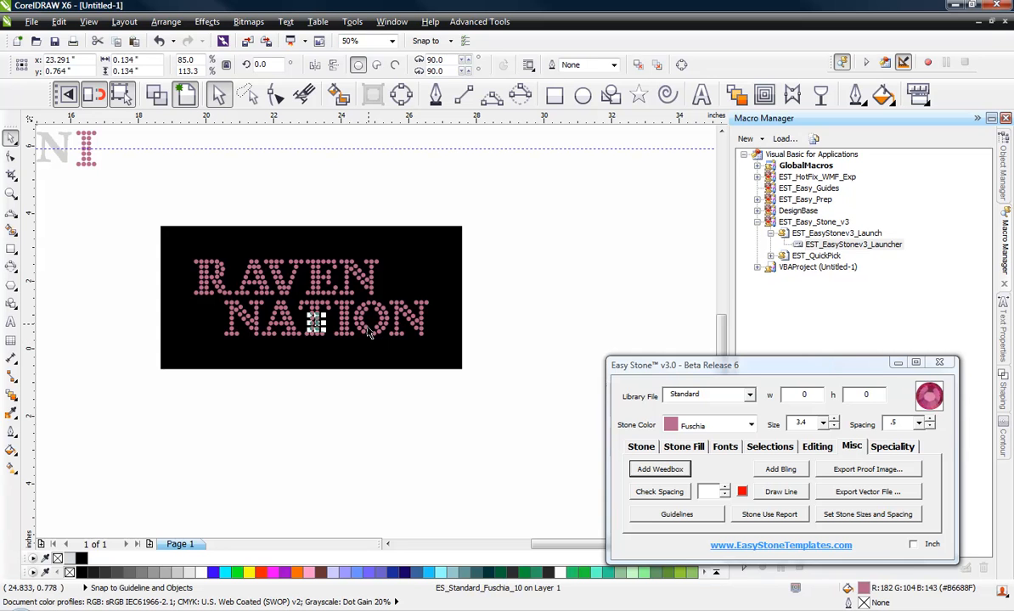
click(363, 324)
click(410, 316)
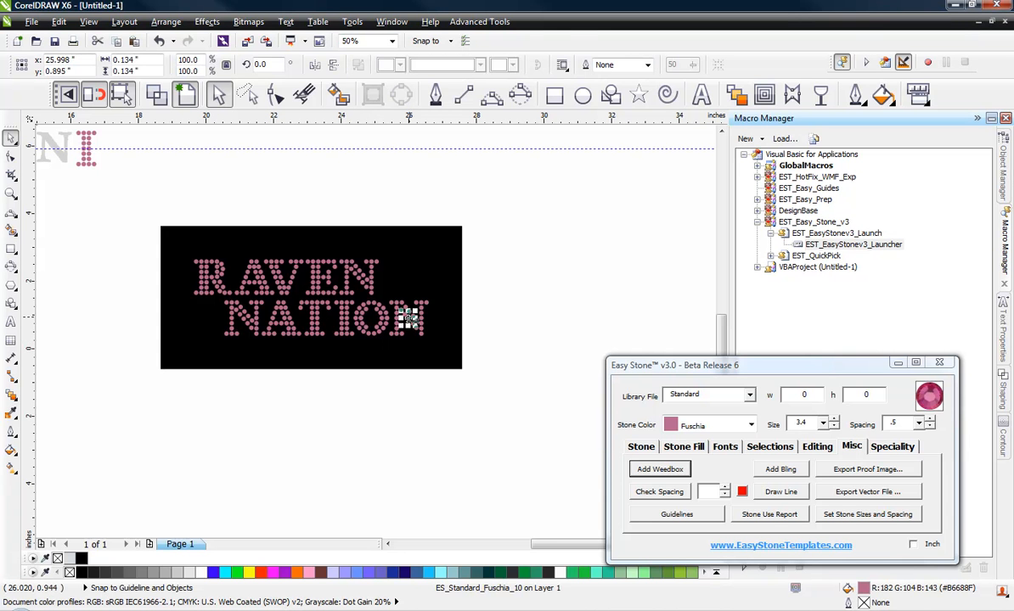
click(526, 333)
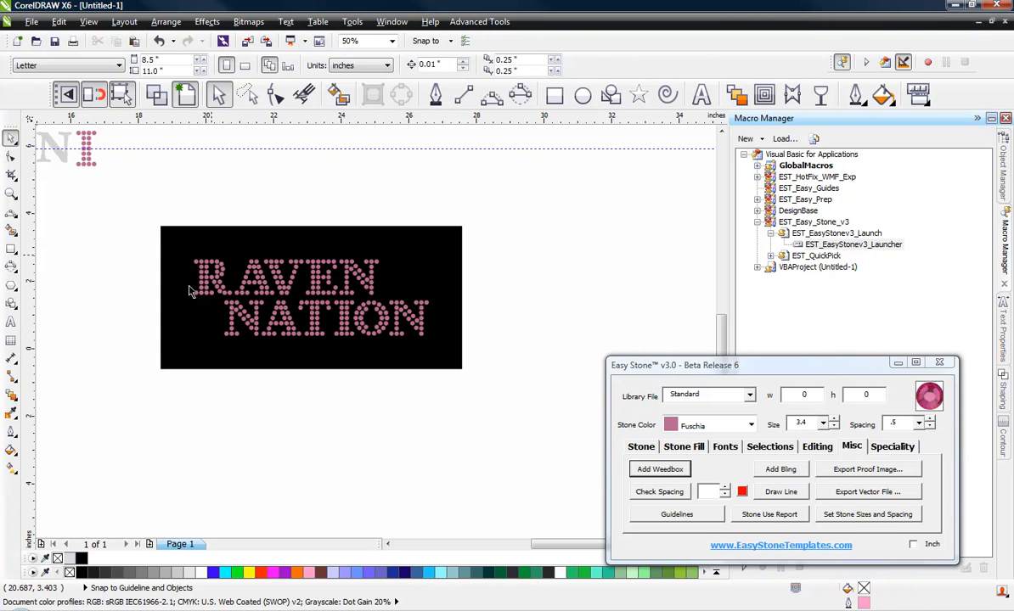
Step: Select all the lettering's stones and run Easy Stone's Check Spacing on them to remove overlapping stones
scroll(227, 283, up, 2)
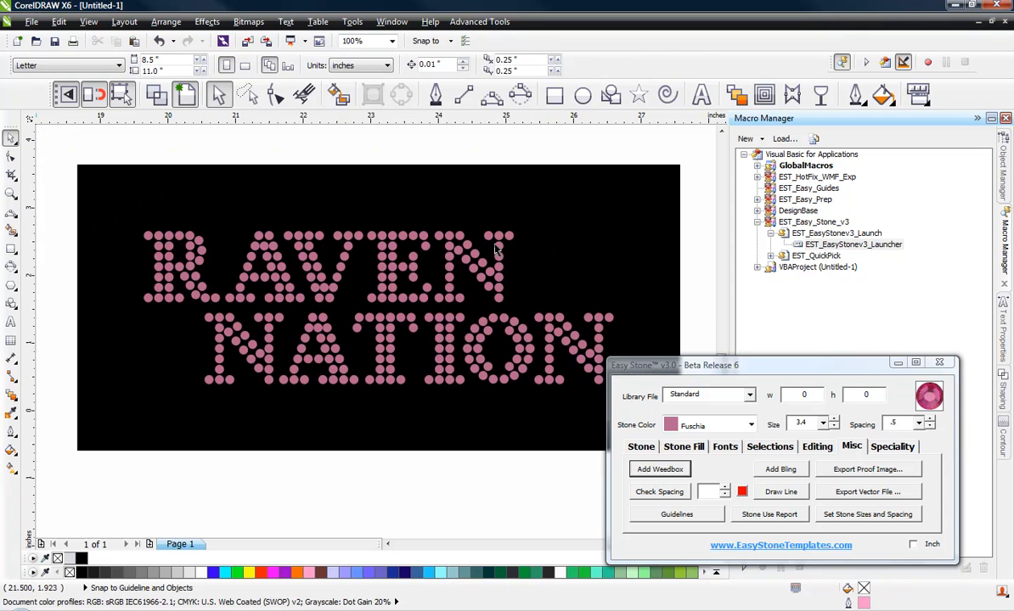
drag(666, 193, 83, 393)
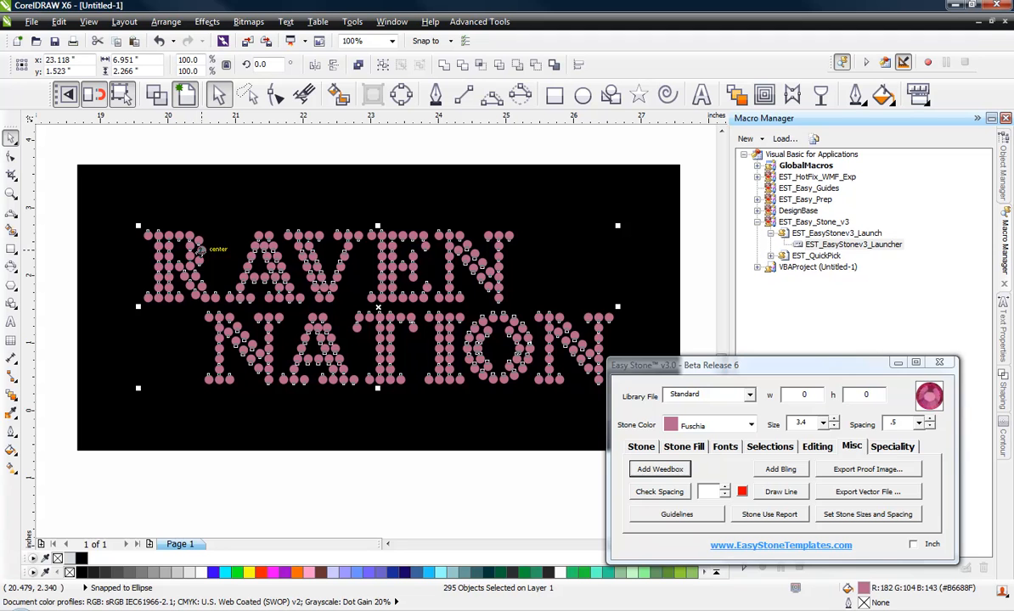
click(850, 447)
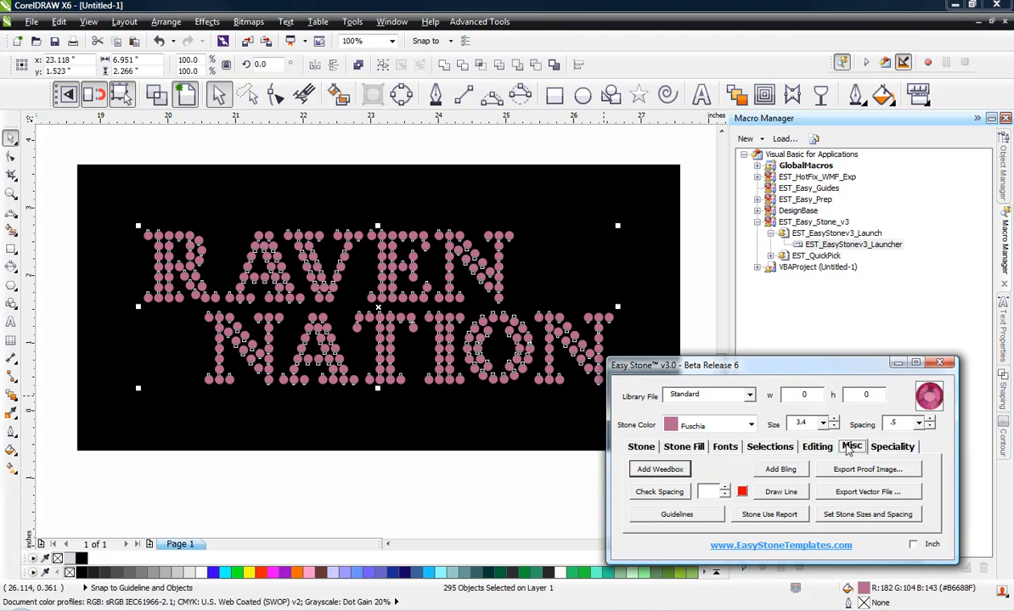
click(656, 493)
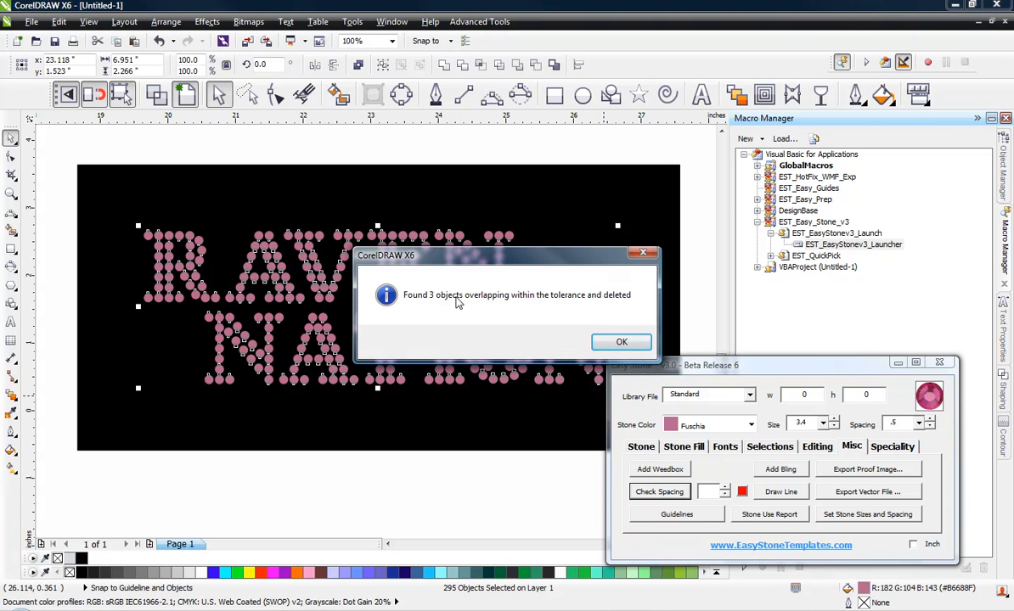
click(615, 342)
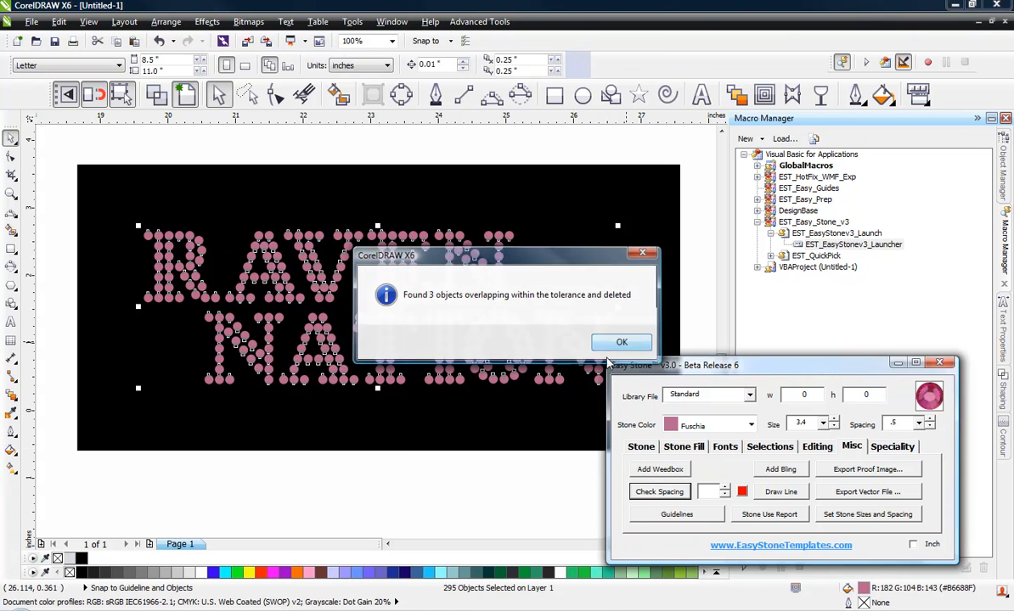
scroll(333, 359, down, 1)
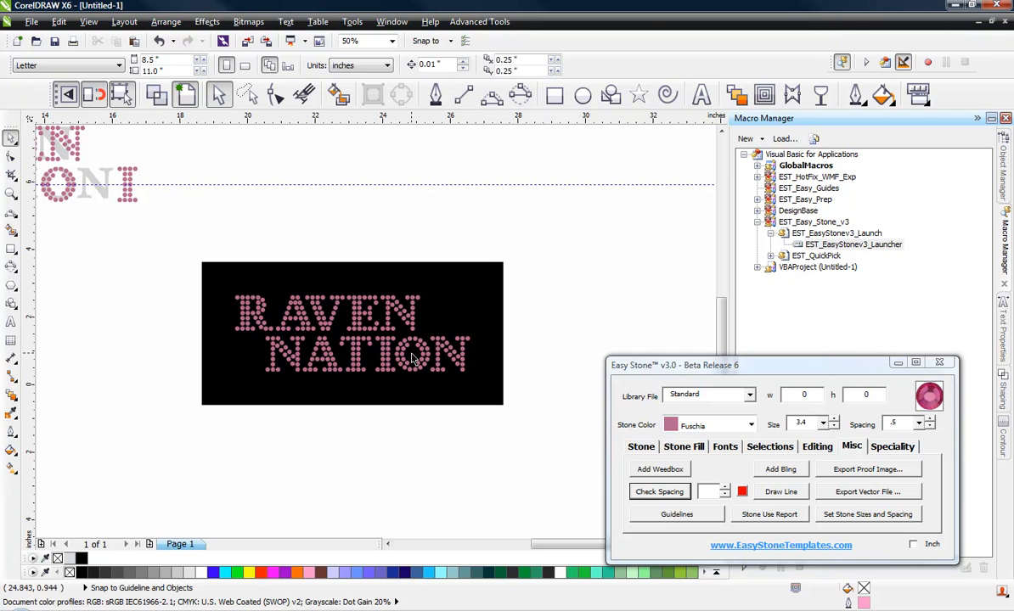
Step: Recolor all RAVEN NATION stones on the weedbox to Crystal with Rename And Fill
drag(564, 274, 201, 394)
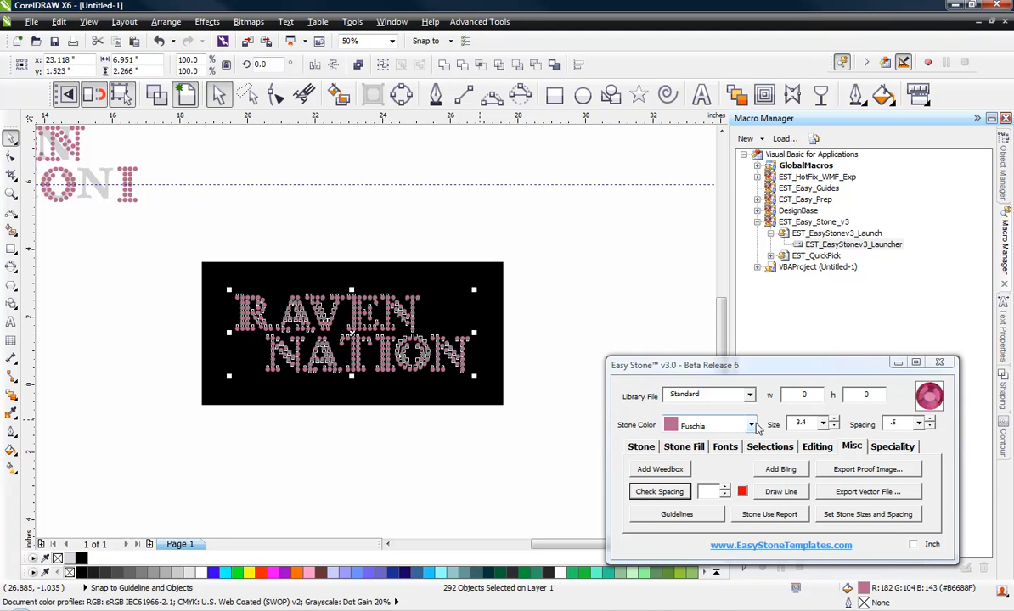
click(750, 425)
scroll(679, 484, up, 10)
click(673, 445)
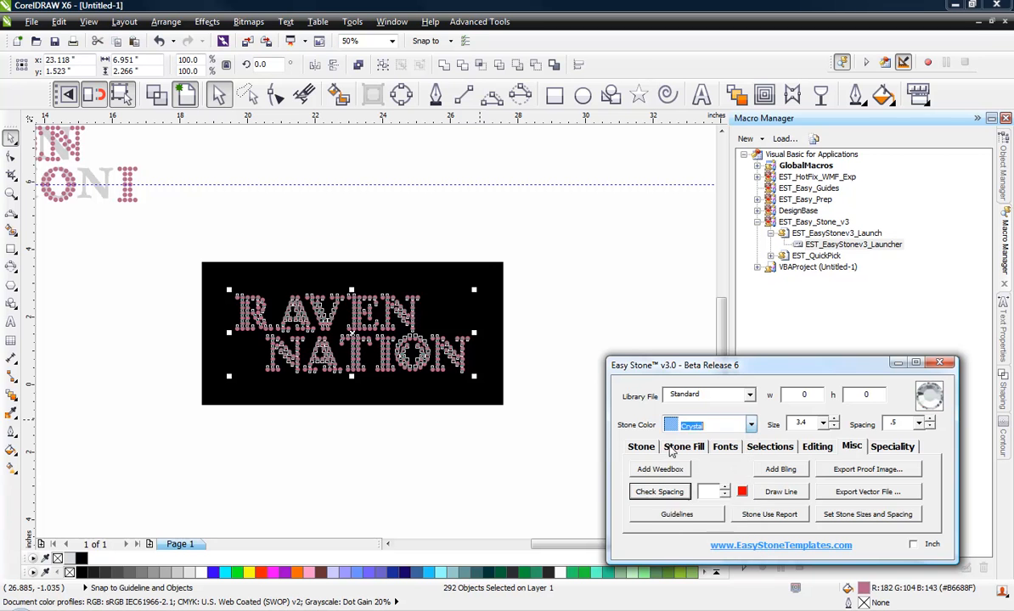
click(642, 447)
click(660, 515)
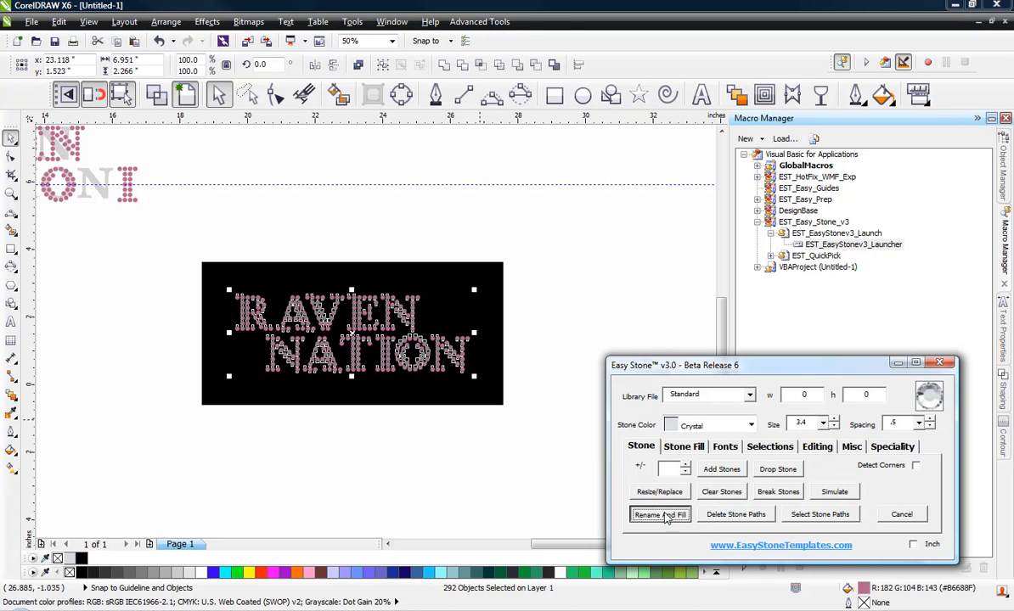
click(595, 271)
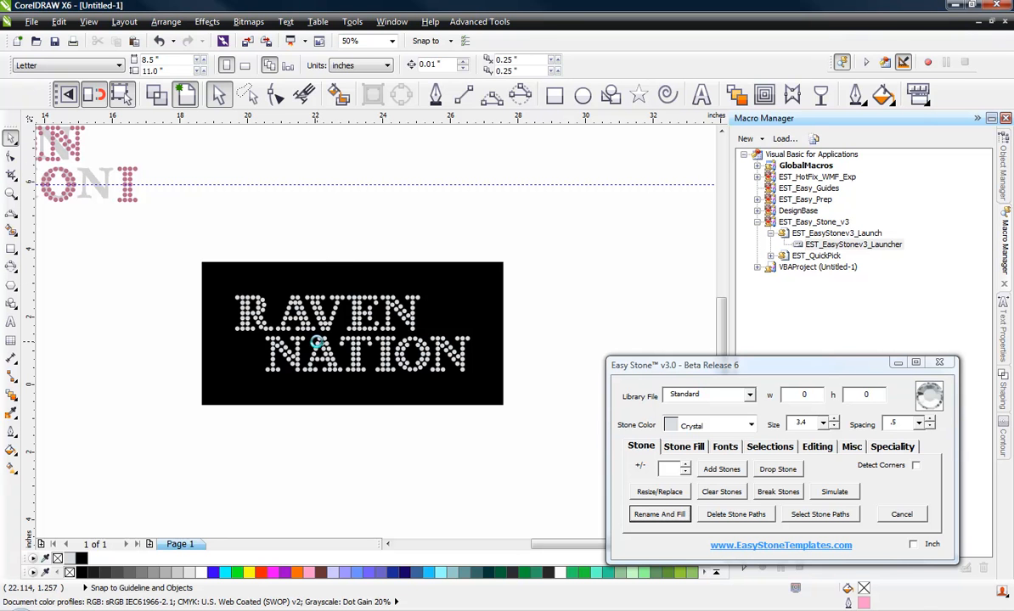
scroll(316, 342, down, 1)
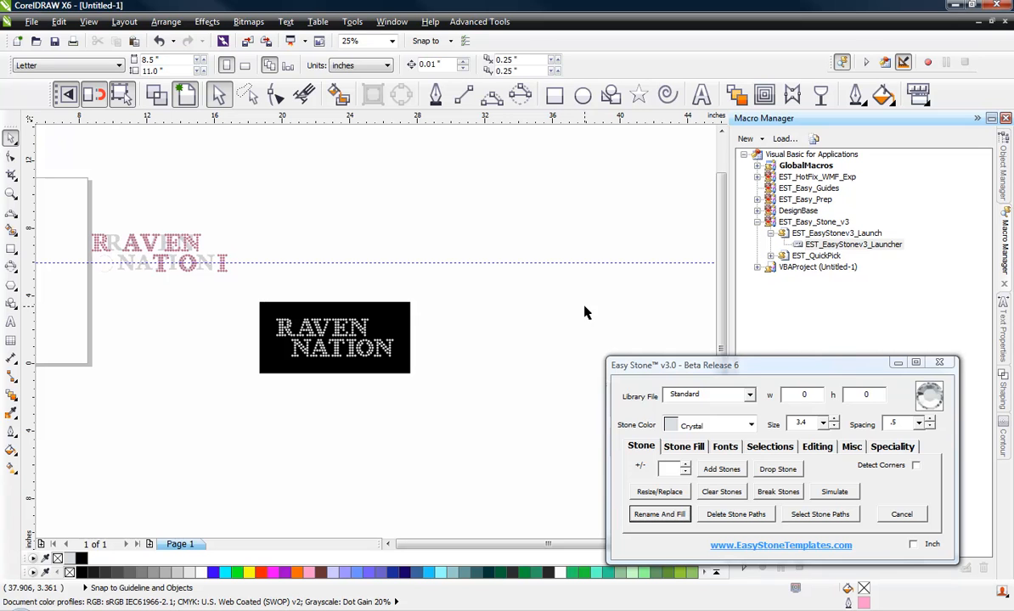